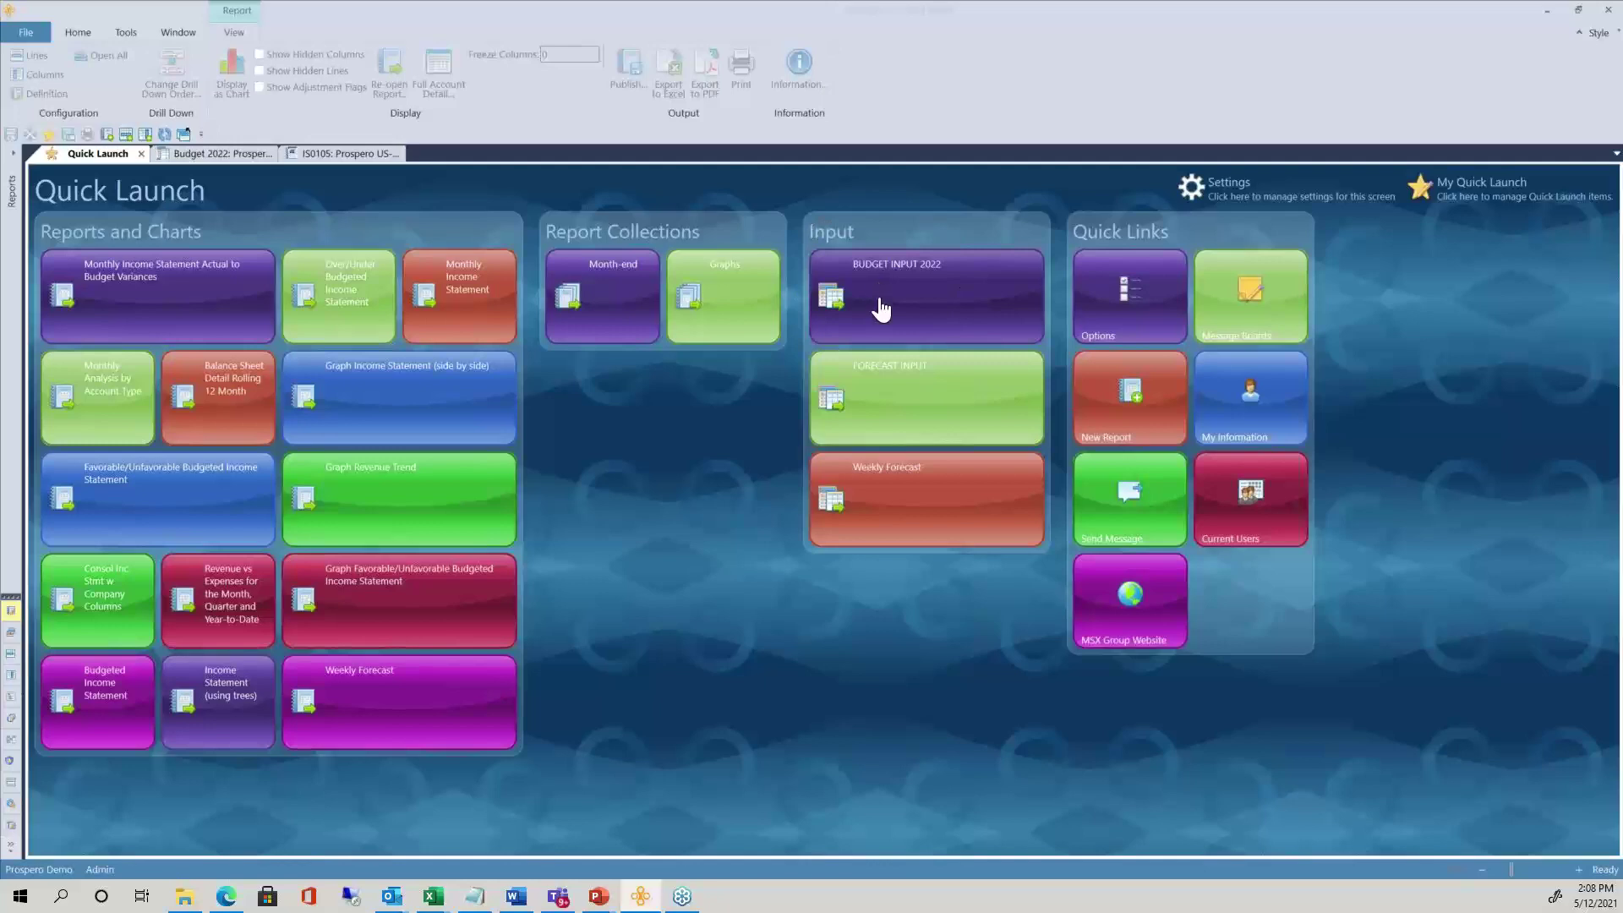
{"action": "left_click", "coordinate": [883, 396]}
{"action": "left_click", "coordinate": [893, 484]}
{"action": "left_click", "coordinate": [872, 294]}
{"action": "left_click", "coordinate": [1114, 245]}
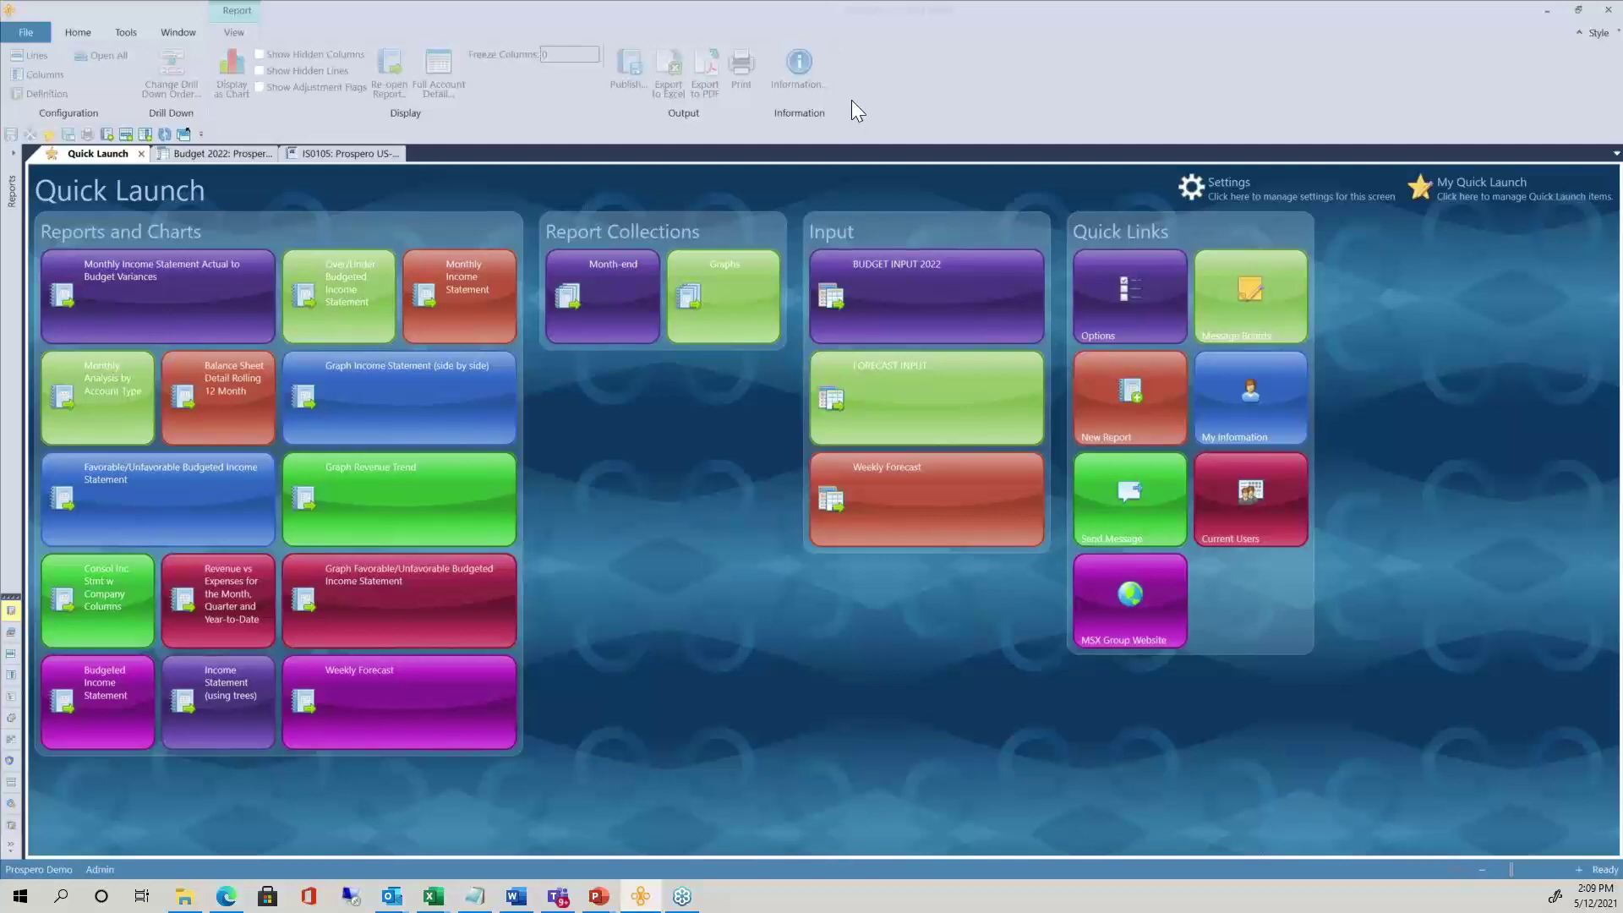
Browse the Reports, Lines, Columns, Trees and Report Collections sections of the navigation pane, expanding the line definitions, and collapse the pane
{"action": "left_click", "coordinate": [13, 161]}
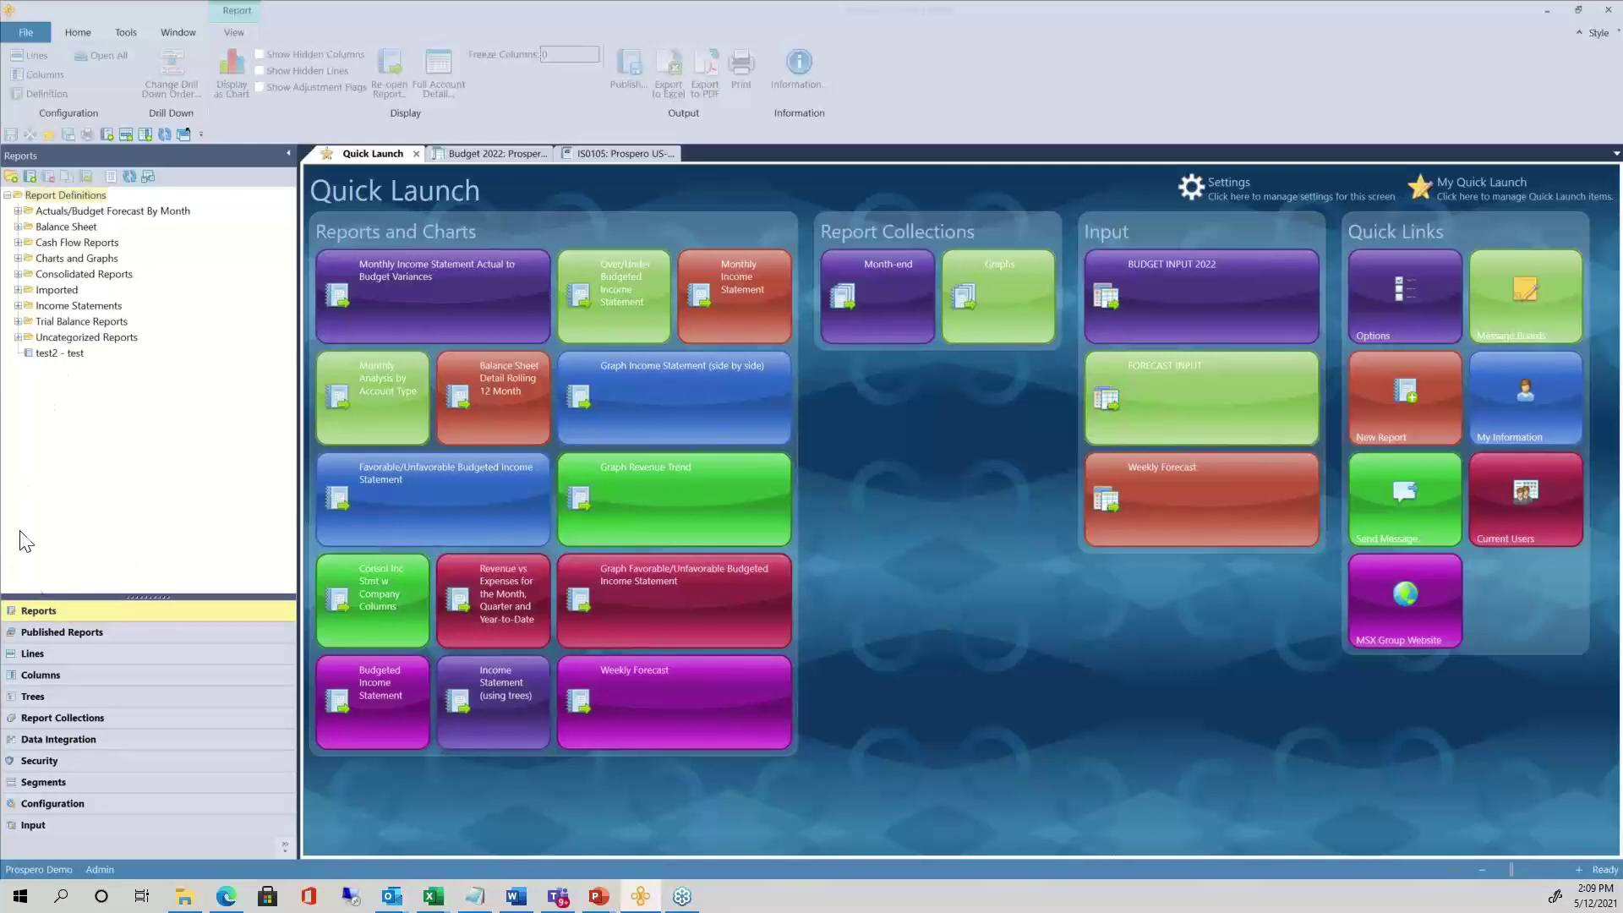
{"action": "left_click", "coordinate": [42, 656]}
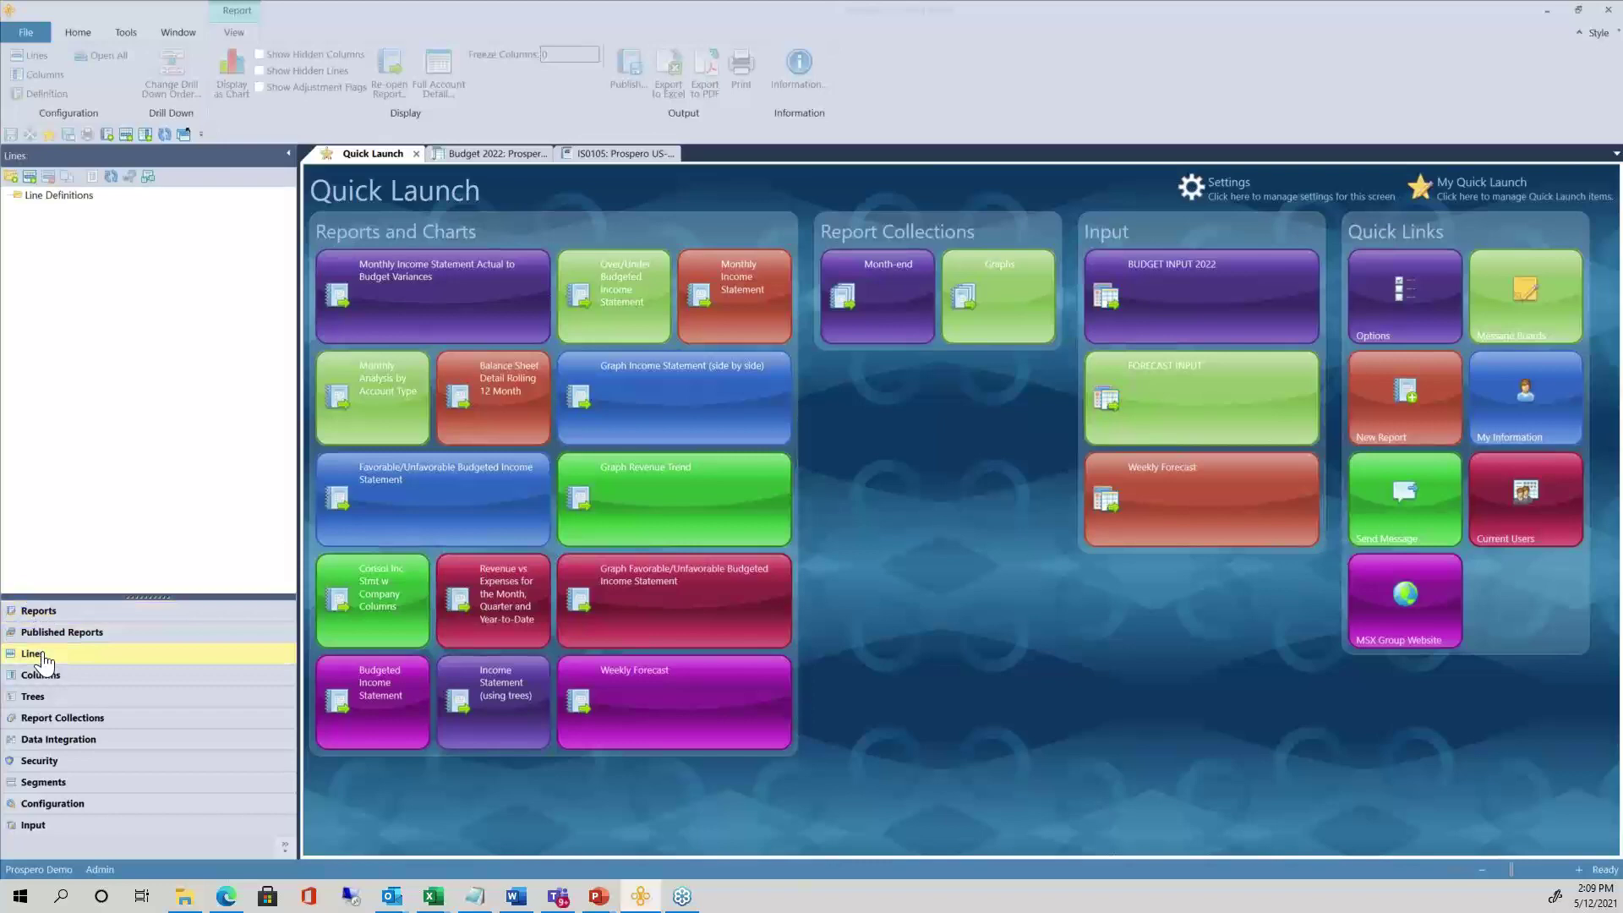
{"action": "double_click", "coordinate": [68, 196]}
{"action": "left_click", "coordinate": [72, 201]}
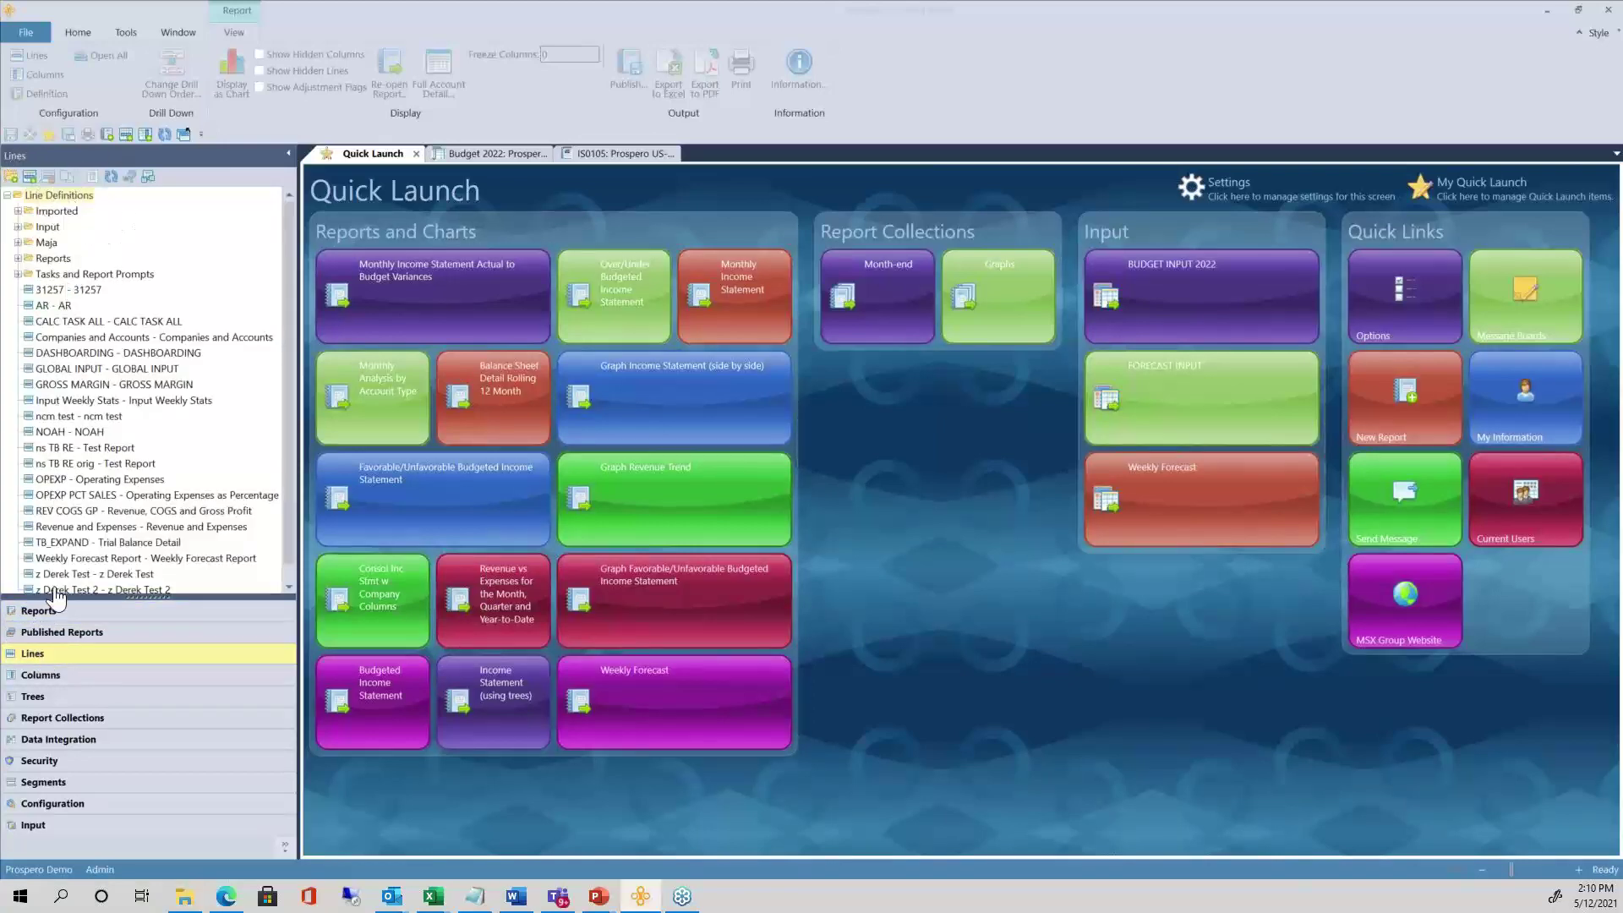
{"action": "left_click", "coordinate": [55, 676]}
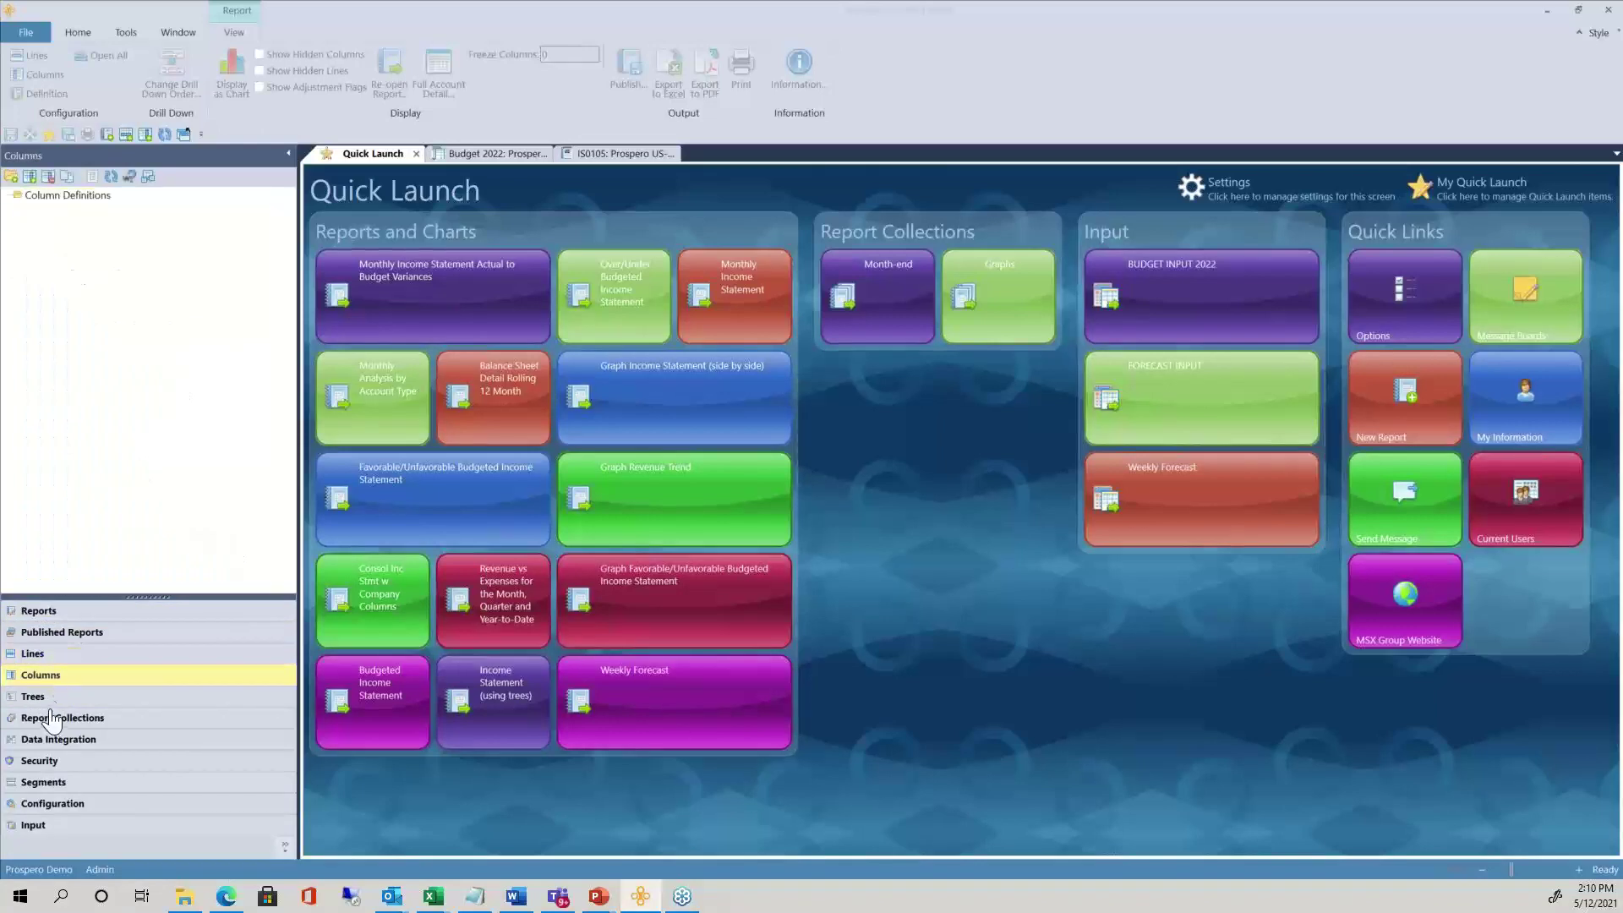
{"action": "left_click", "coordinate": [54, 698]}
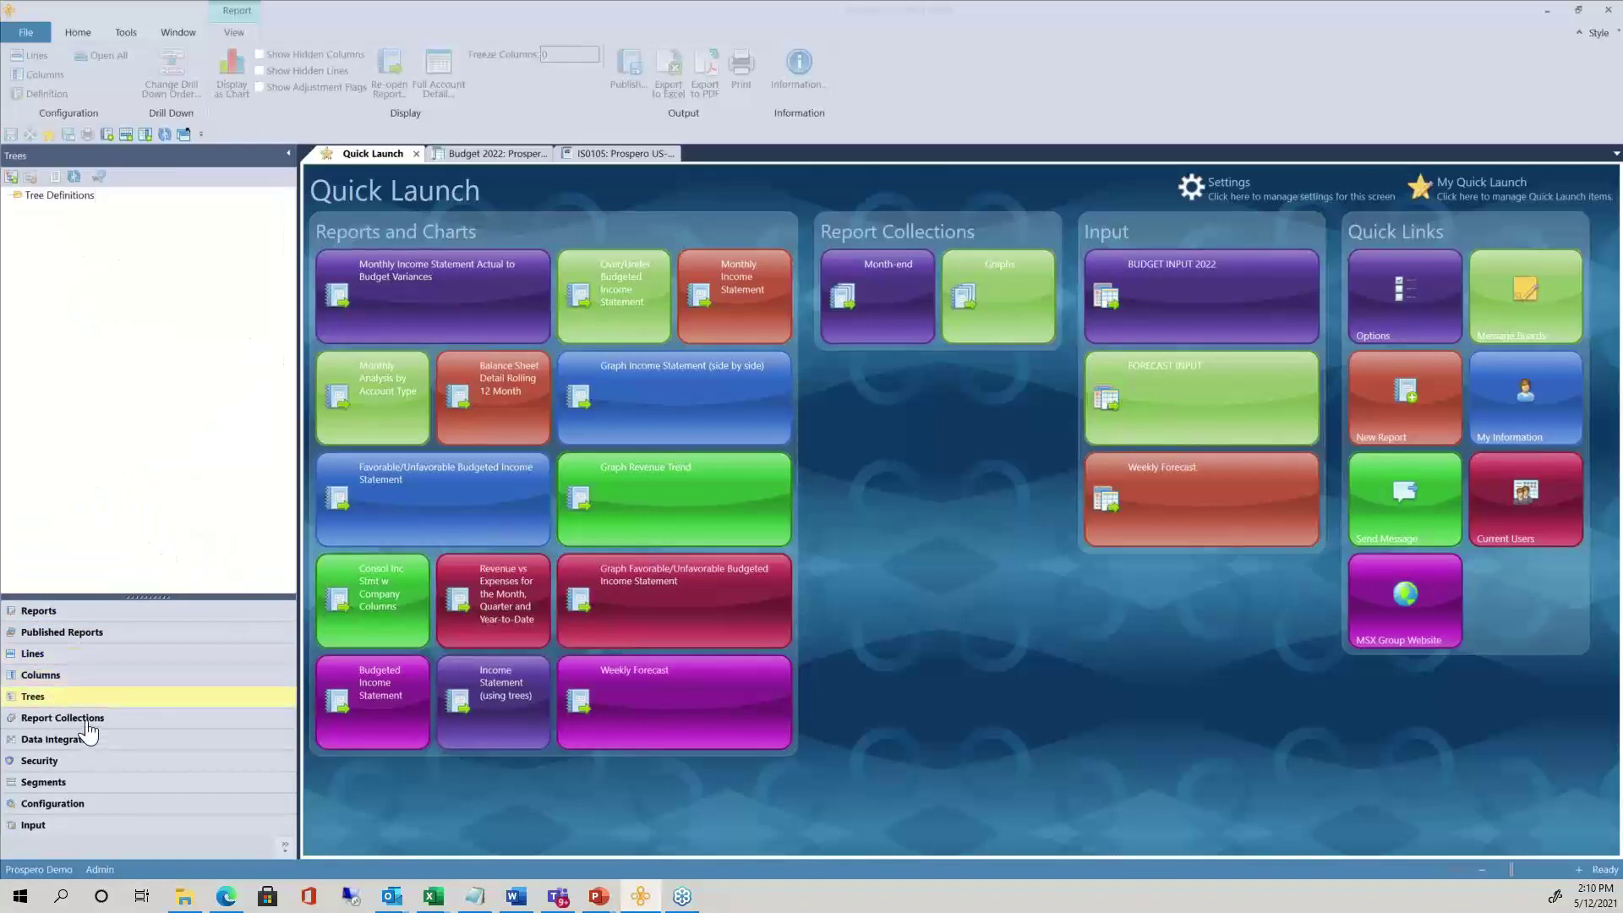
{"action": "left_click", "coordinate": [78, 723]}
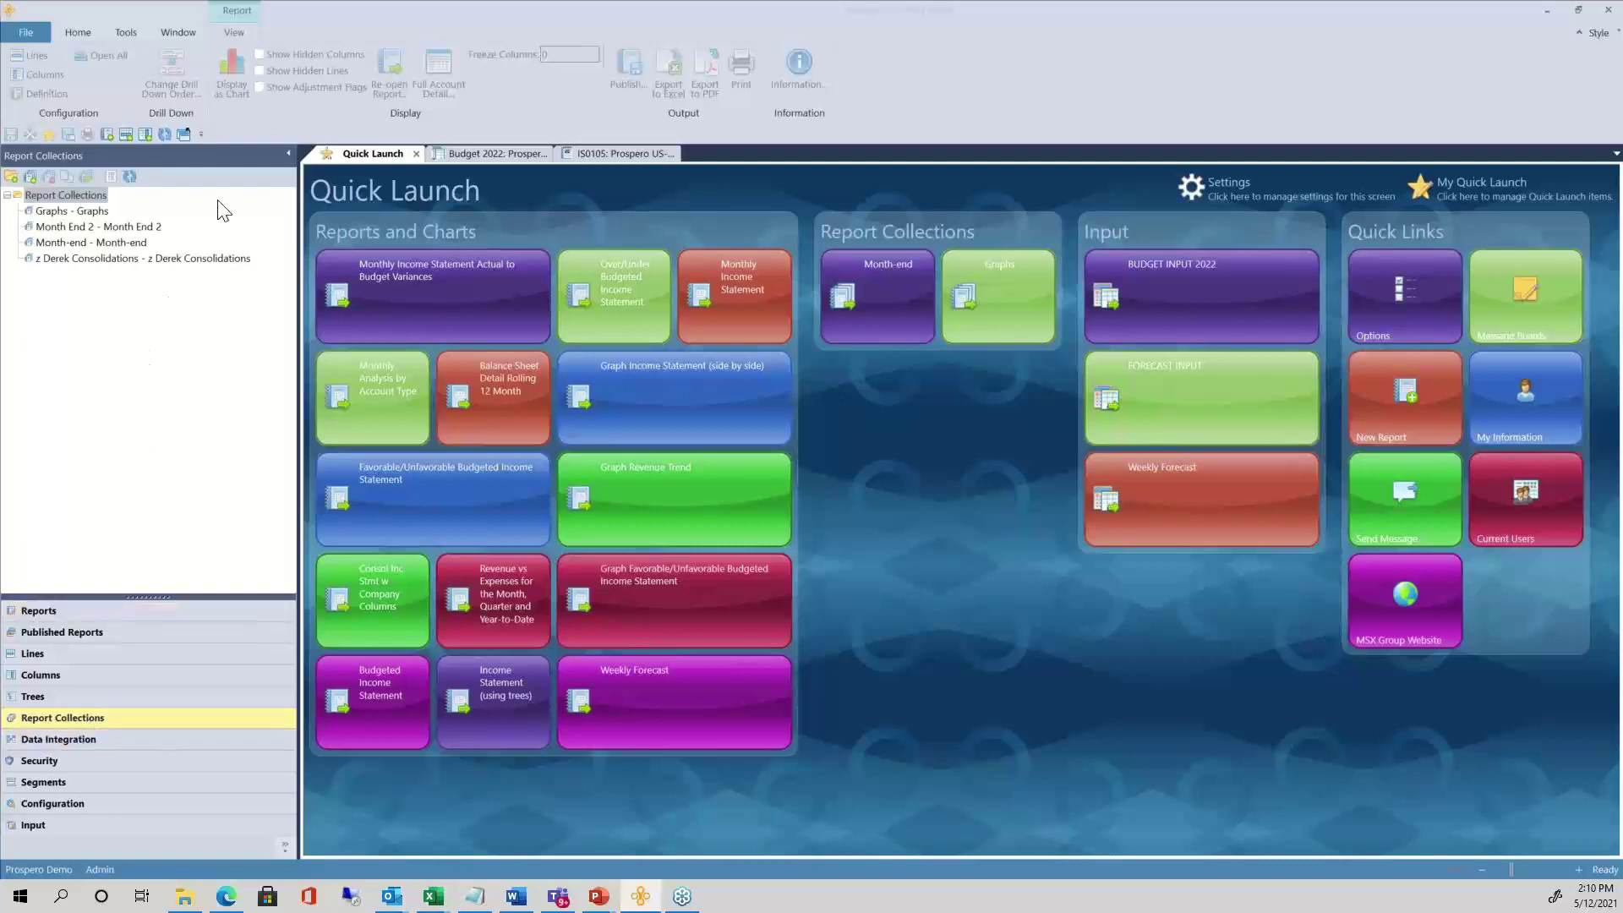
{"action": "left_click", "coordinate": [289, 153]}
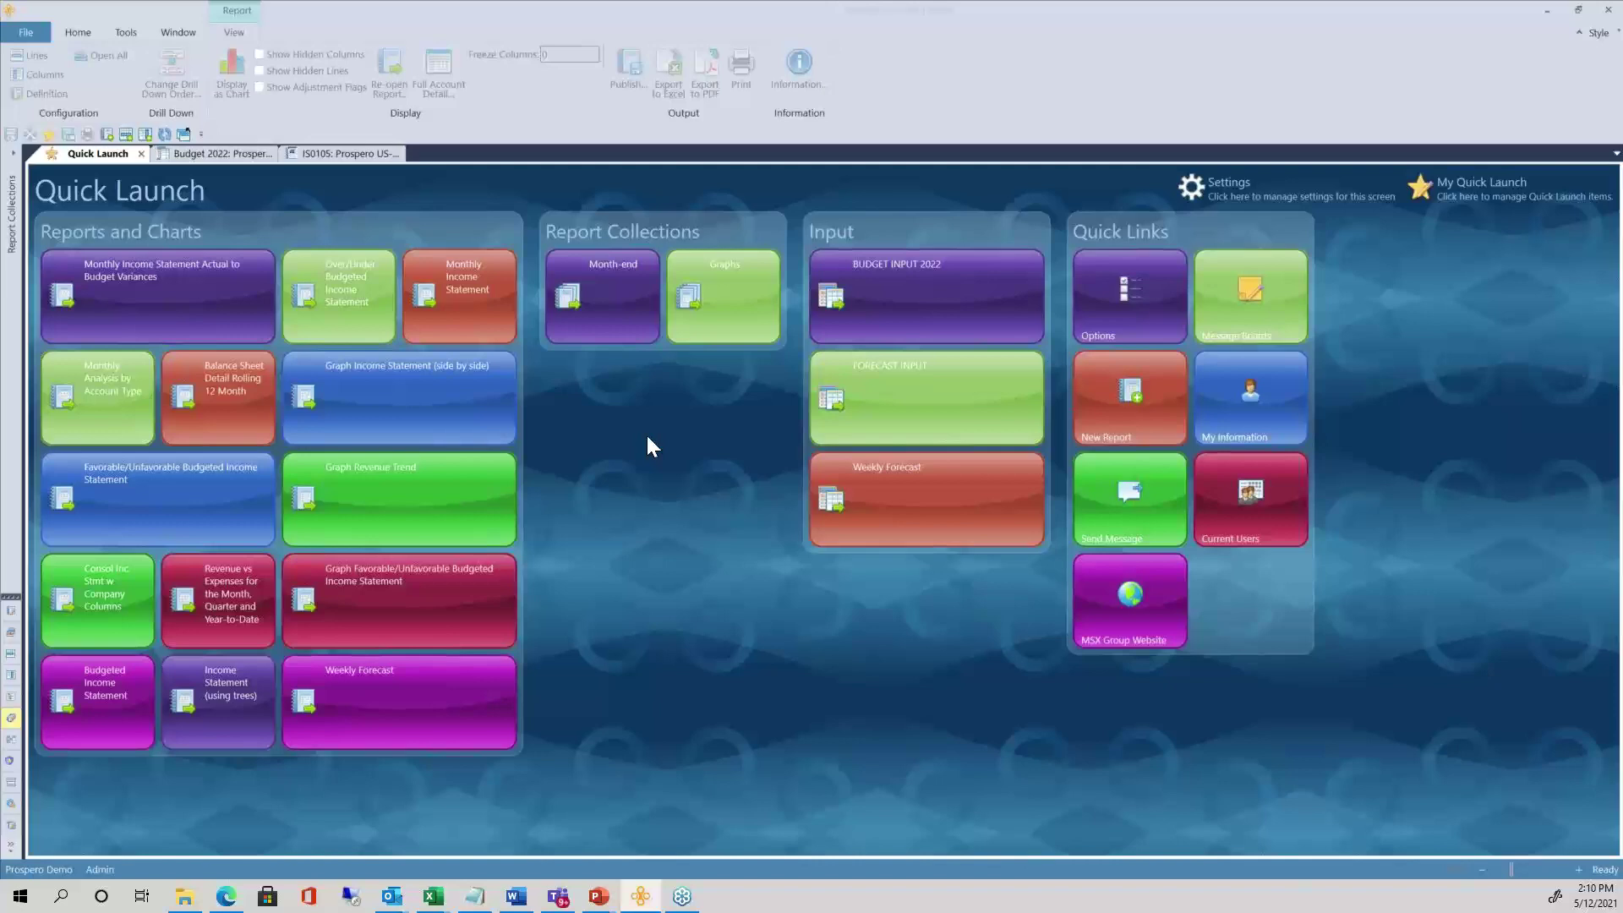
Open the parameters for BUDGET INPUT 2022 and go through its Company, Location and Department segments
{"action": "left_click", "coordinate": [891, 287]}
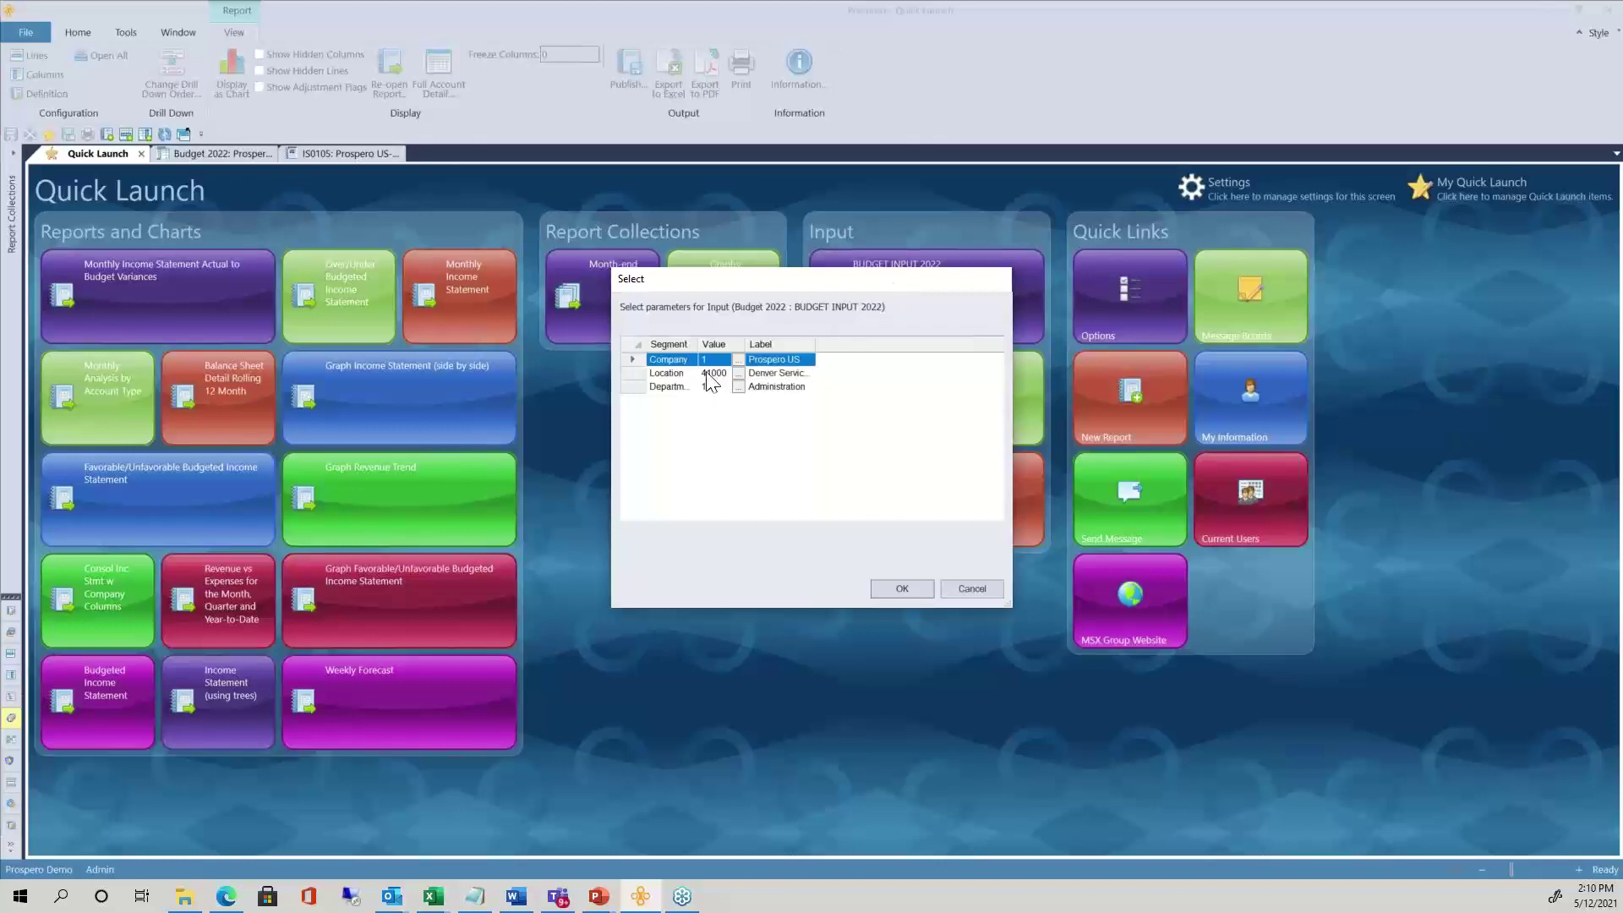
{"action": "left_click", "coordinate": [682, 360]}
{"action": "left_click", "coordinate": [682, 386]}
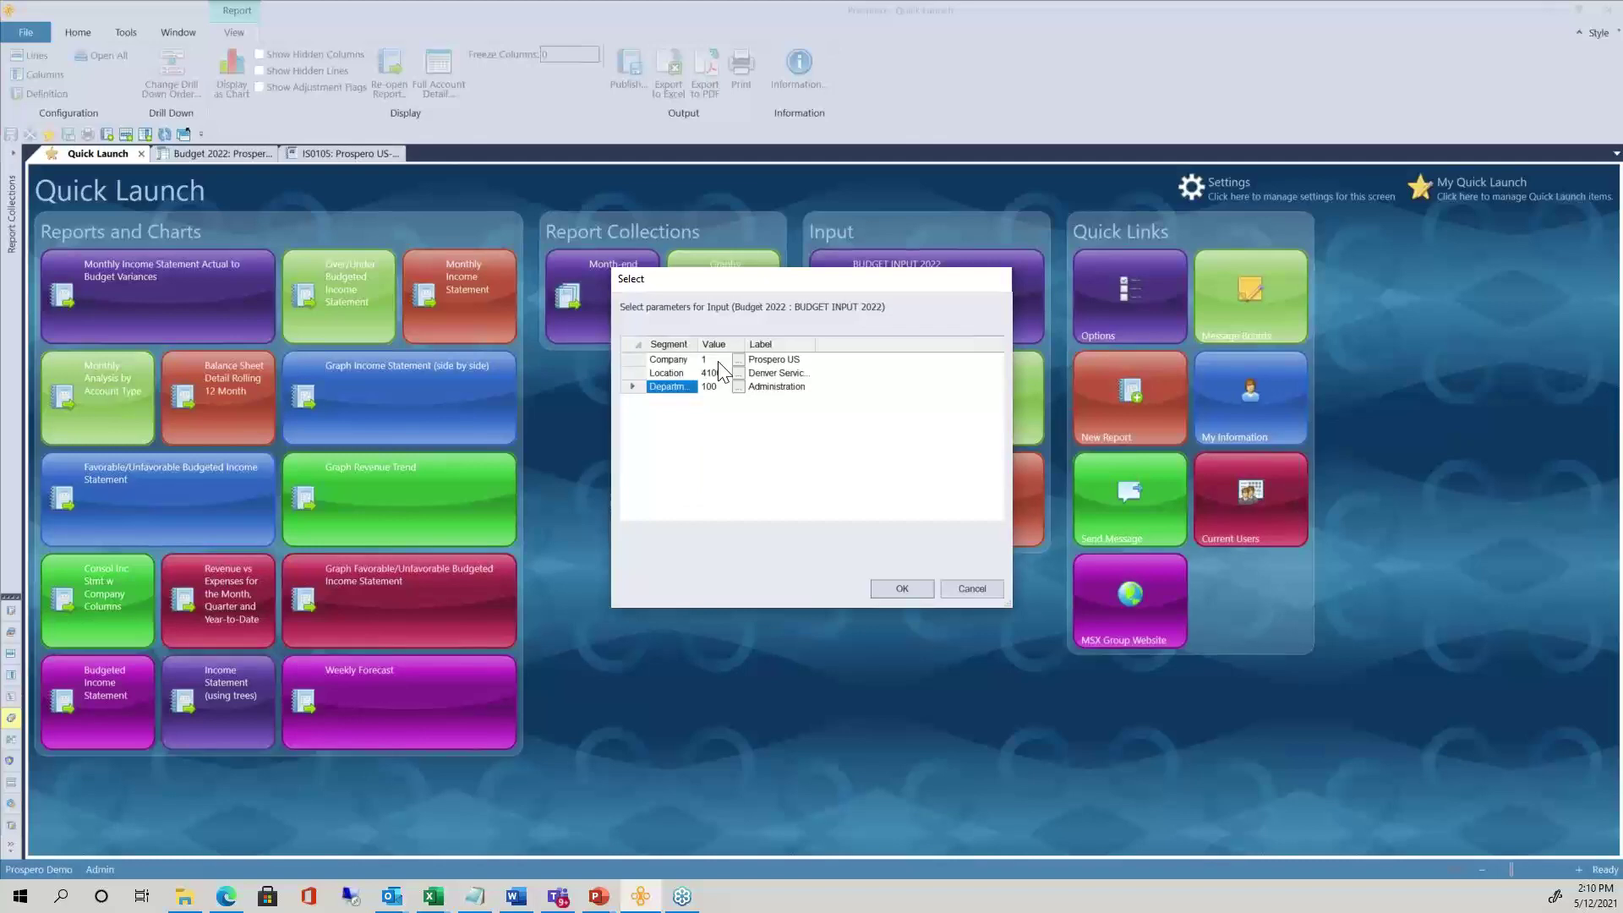
{"action": "left_click", "coordinate": [719, 372]}
{"action": "left_click", "coordinate": [718, 387]}
Look through the company tree for the Company segment and choose 1 - Prospero US
{"action": "left_click", "coordinate": [739, 360]}
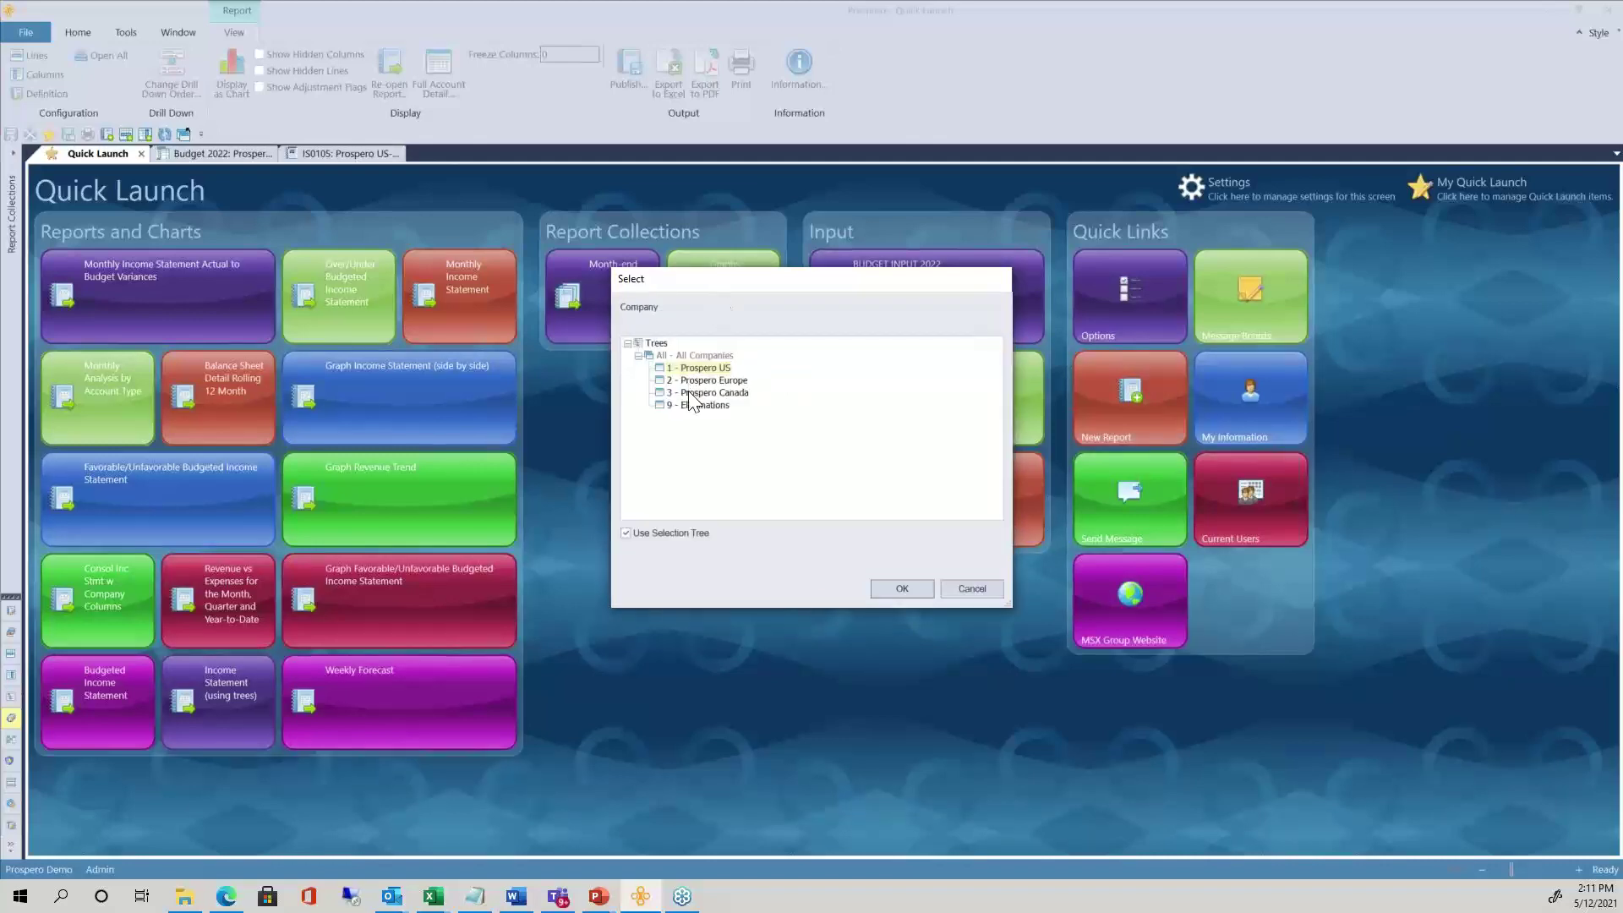
{"action": "left_click", "coordinate": [701, 357]}
{"action": "left_click", "coordinate": [708, 369]}
{"action": "left_click", "coordinate": [725, 380]}
{"action": "left_click", "coordinate": [716, 406]}
{"action": "left_click", "coordinate": [710, 356]}
{"action": "left_click", "coordinate": [724, 369]}
{"action": "left_click", "coordinate": [732, 393]}
{"action": "left_click", "coordinate": [718, 368]}
{"action": "left_click", "coordinate": [900, 590]}
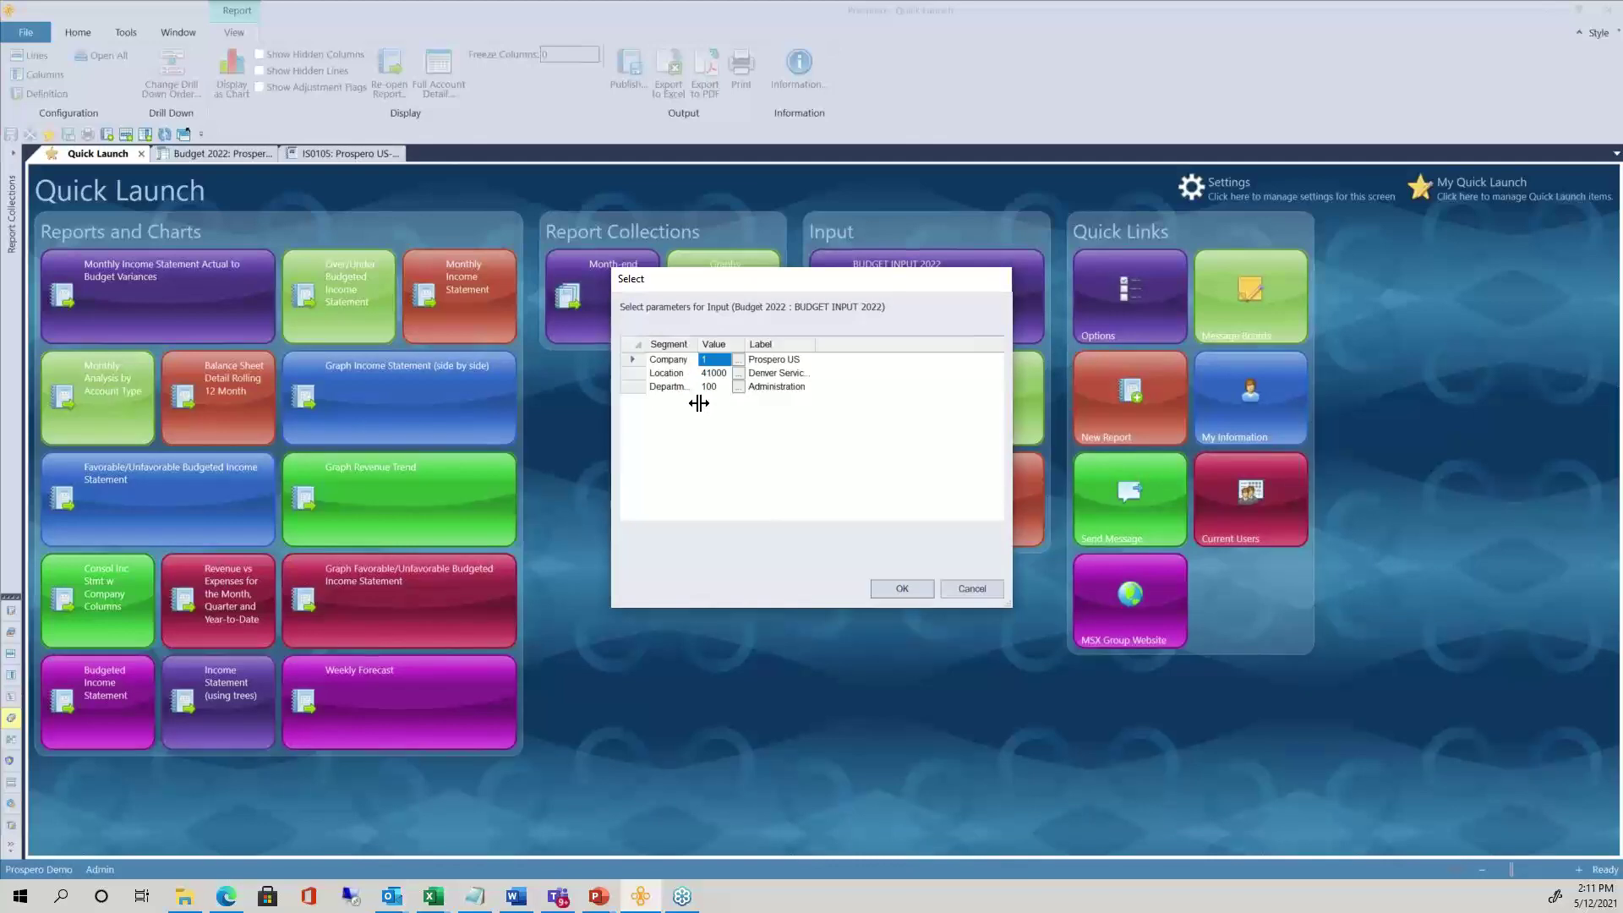
Widen the Label column of the parameter list so the full location name fits
{"action": "left_click", "coordinate": [715, 373]}
{"action": "left_click_drag", "start_coordinate": [817, 347], "coordinate": [852, 349]}
{"action": "left_click", "coordinate": [771, 388]}
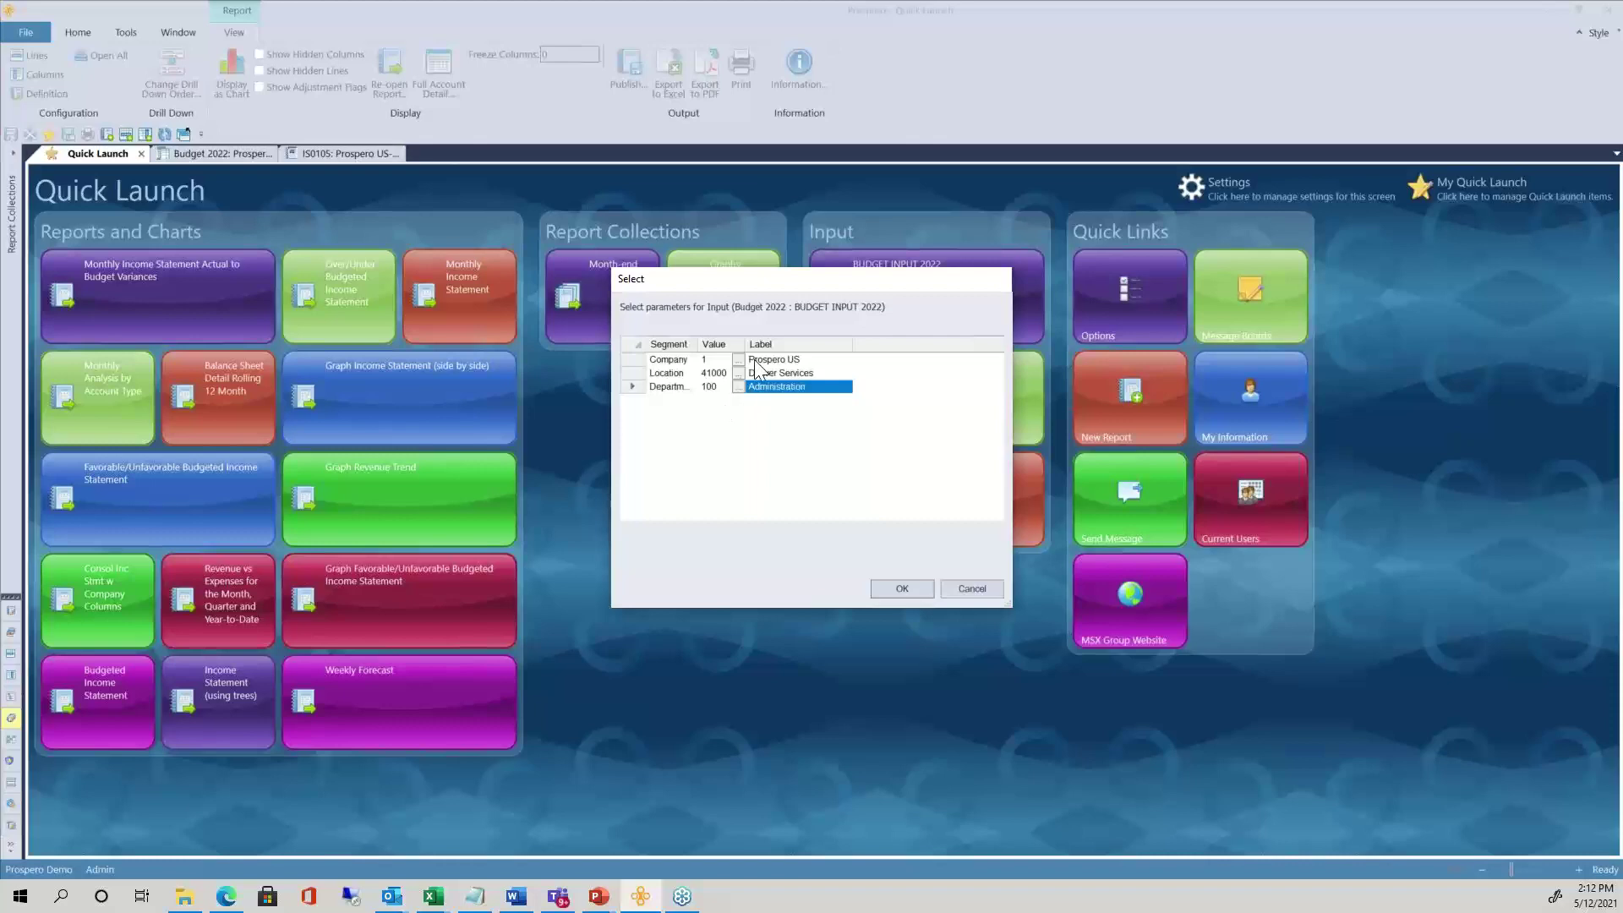
Open the location choices, collapse the trees to their top level and examine the locations under All Locations
{"action": "left_click", "coordinate": [741, 374]}
{"action": "left_click", "coordinate": [739, 374]}
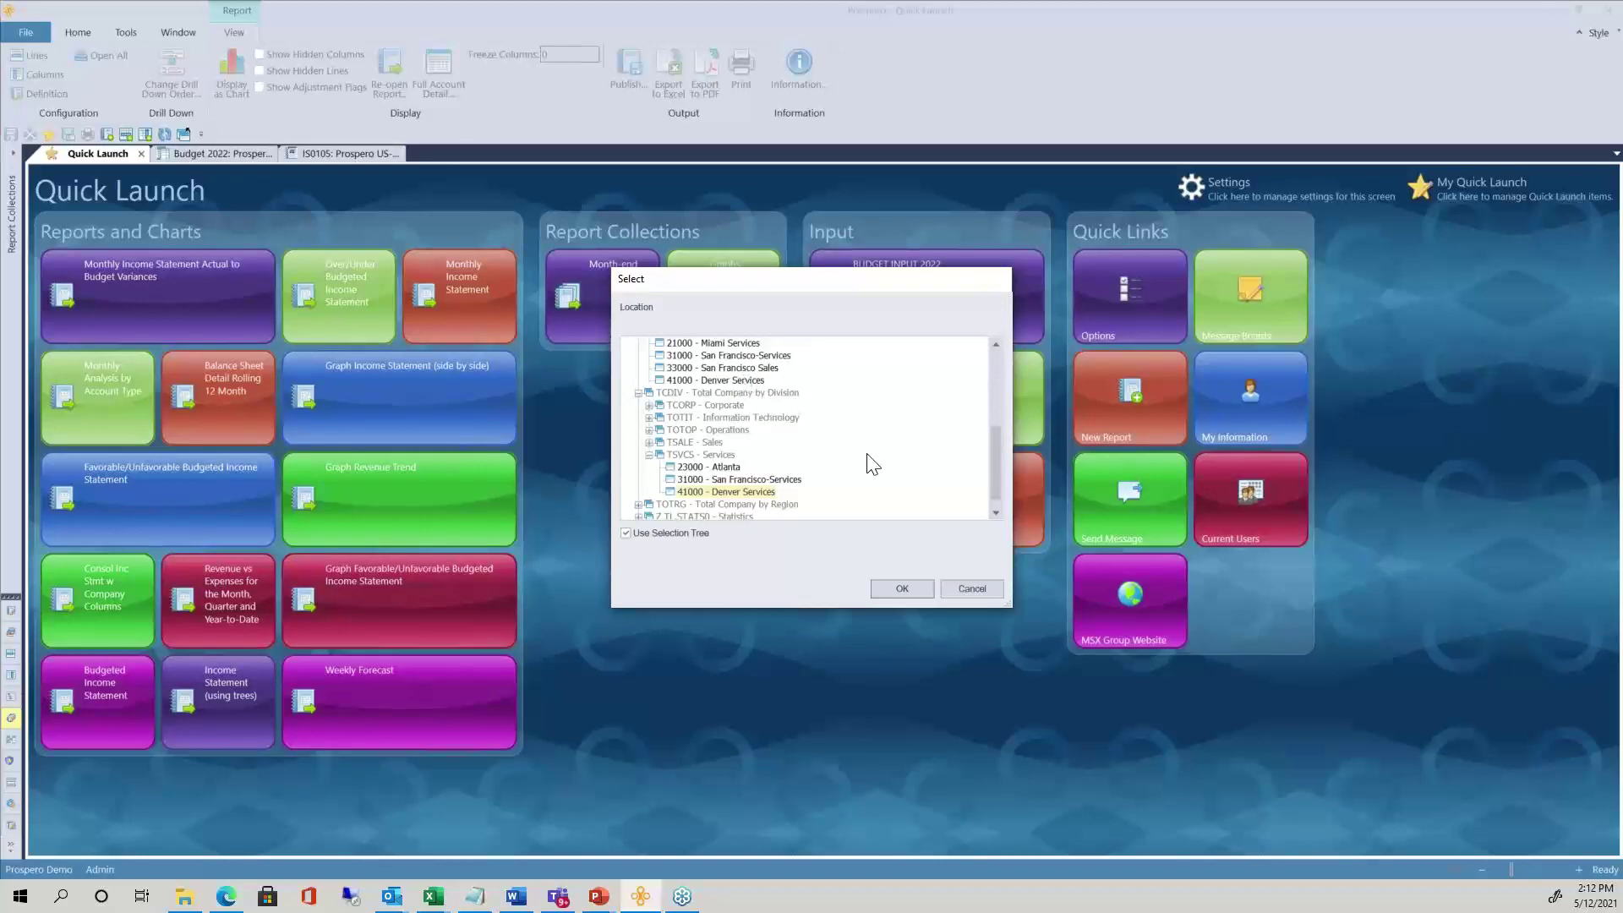
{"action": "left_click_drag", "start_coordinate": [997, 475], "coordinate": [994, 359]}
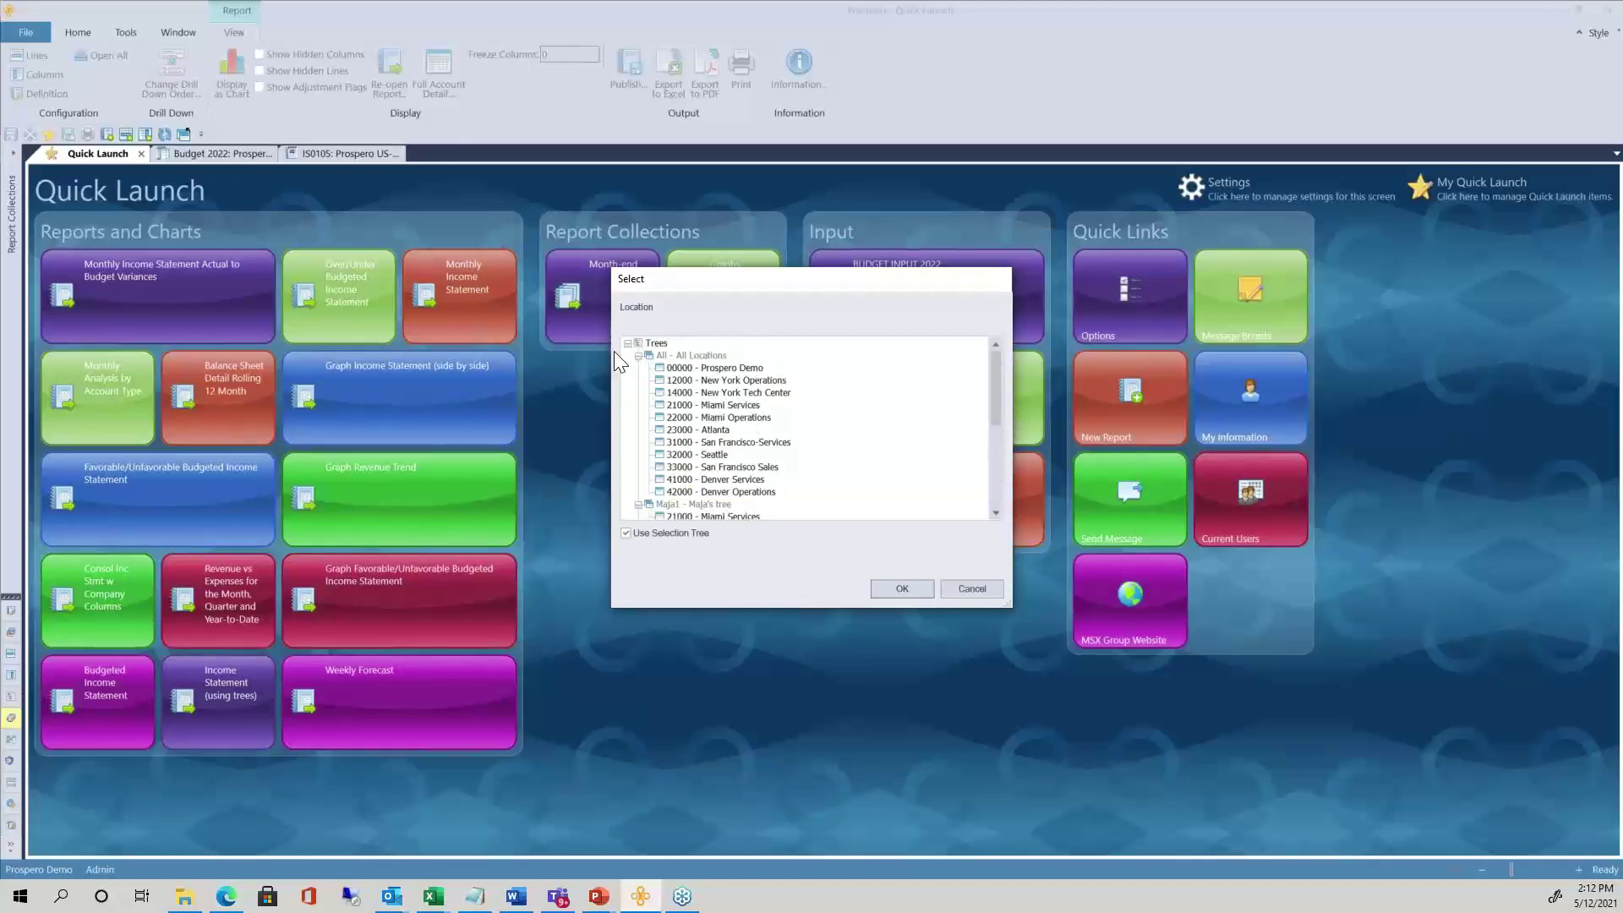
{"action": "left_click", "coordinate": [638, 356]}
{"action": "left_click", "coordinate": [638, 369]}
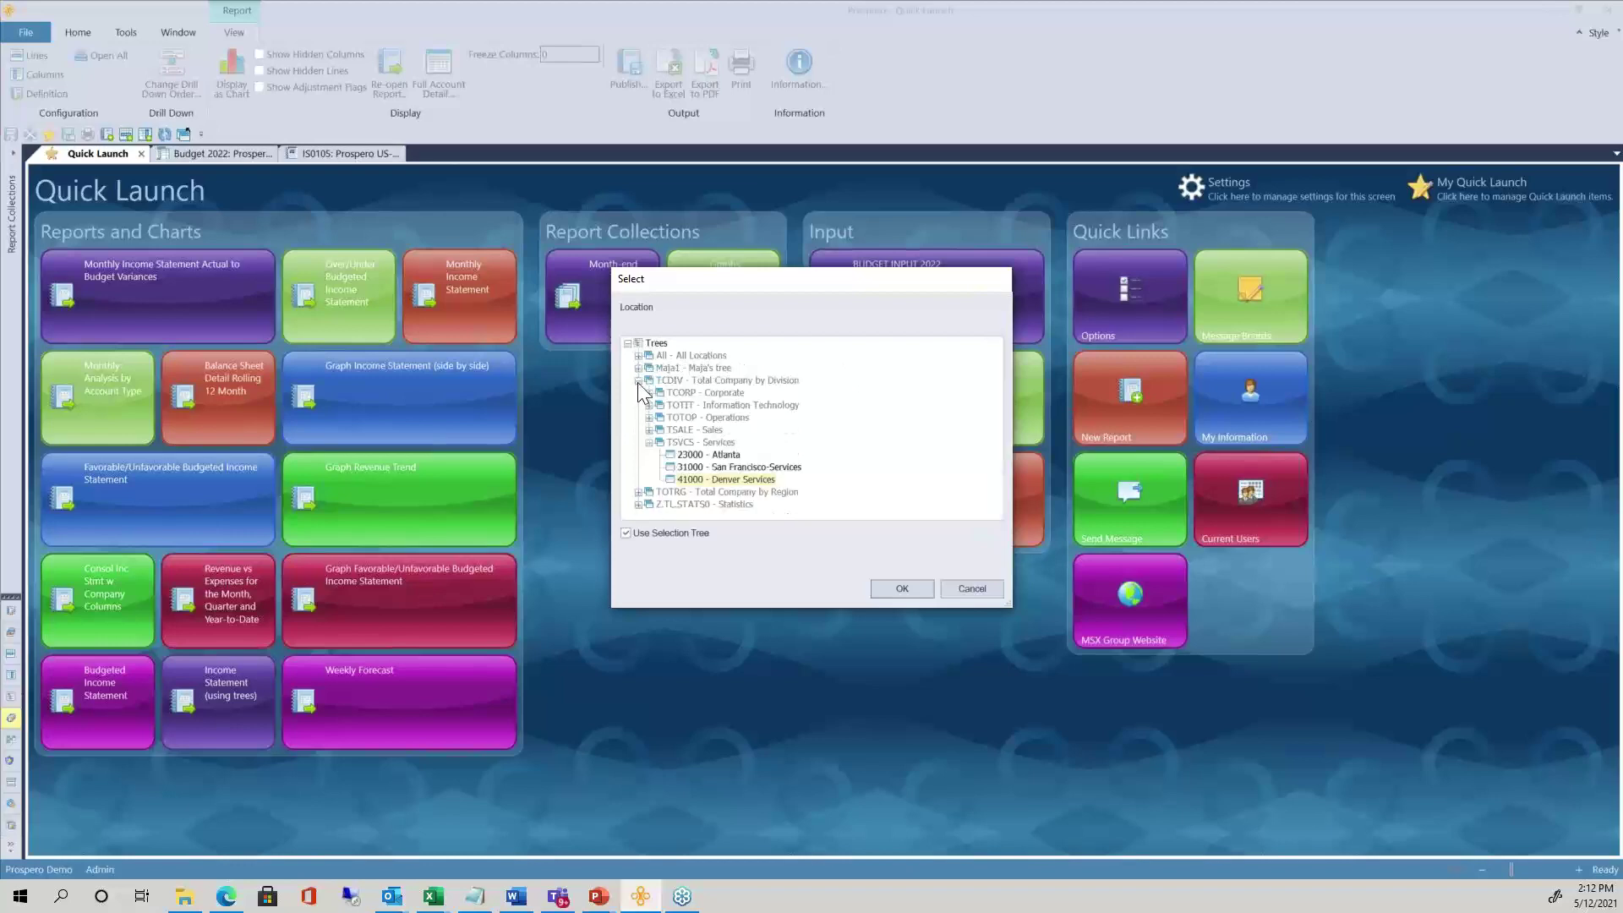
{"action": "left_click", "coordinate": [691, 355]}
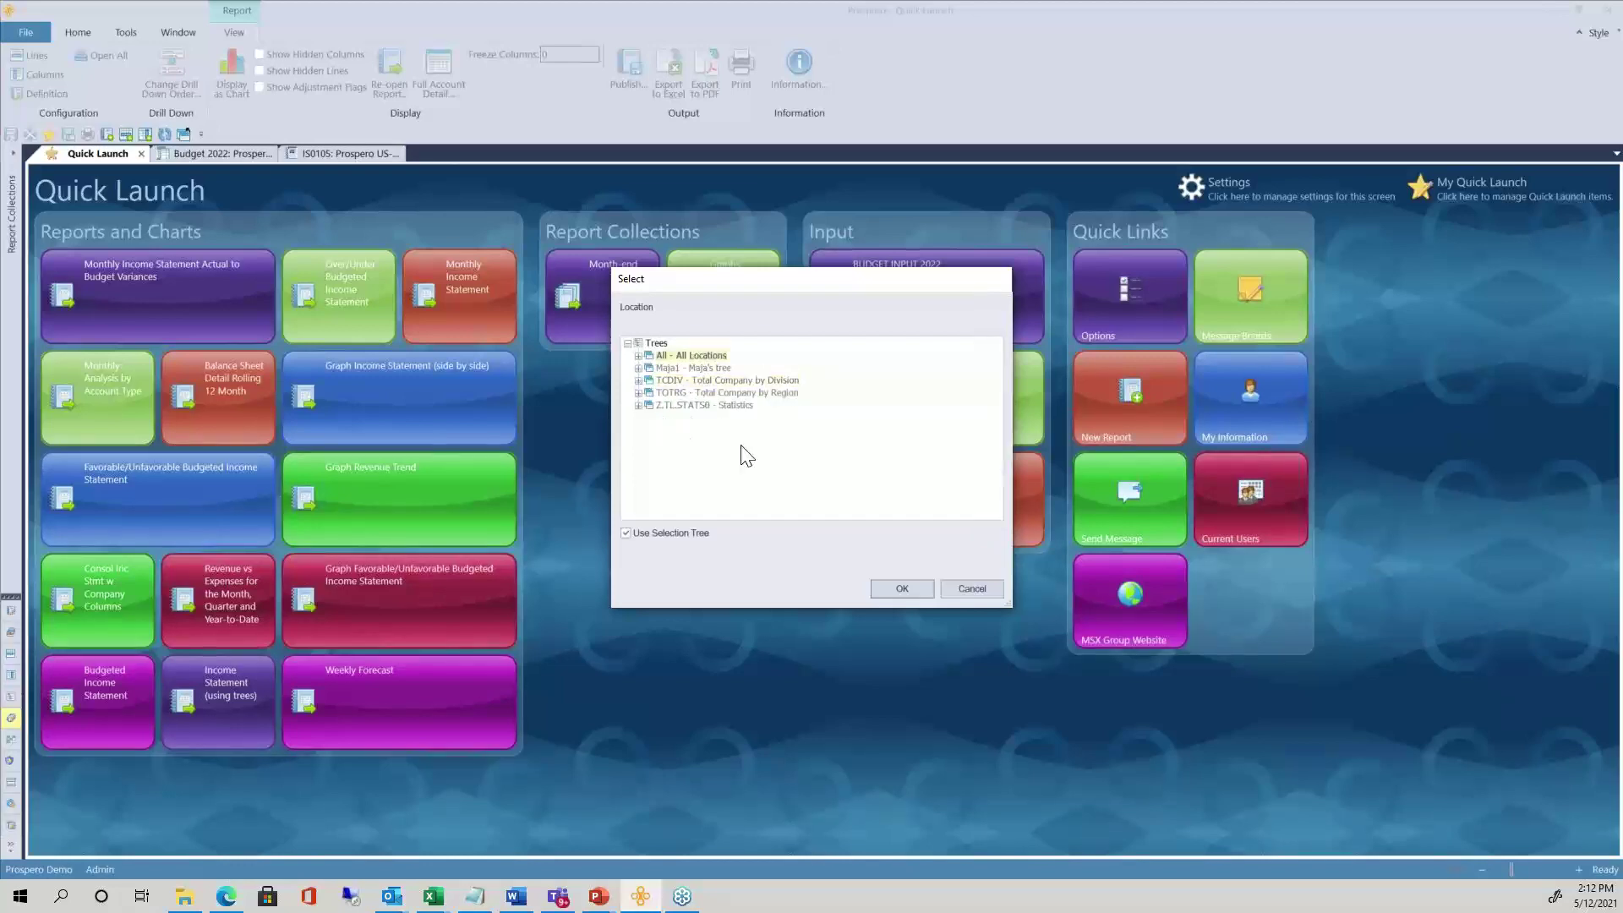
{"action": "left_click", "coordinate": [656, 343]}
{"action": "key", "text": "ctrl"}
{"action": "left_click", "coordinate": [639, 355]}
{"action": "left_click", "coordinate": [675, 357]}
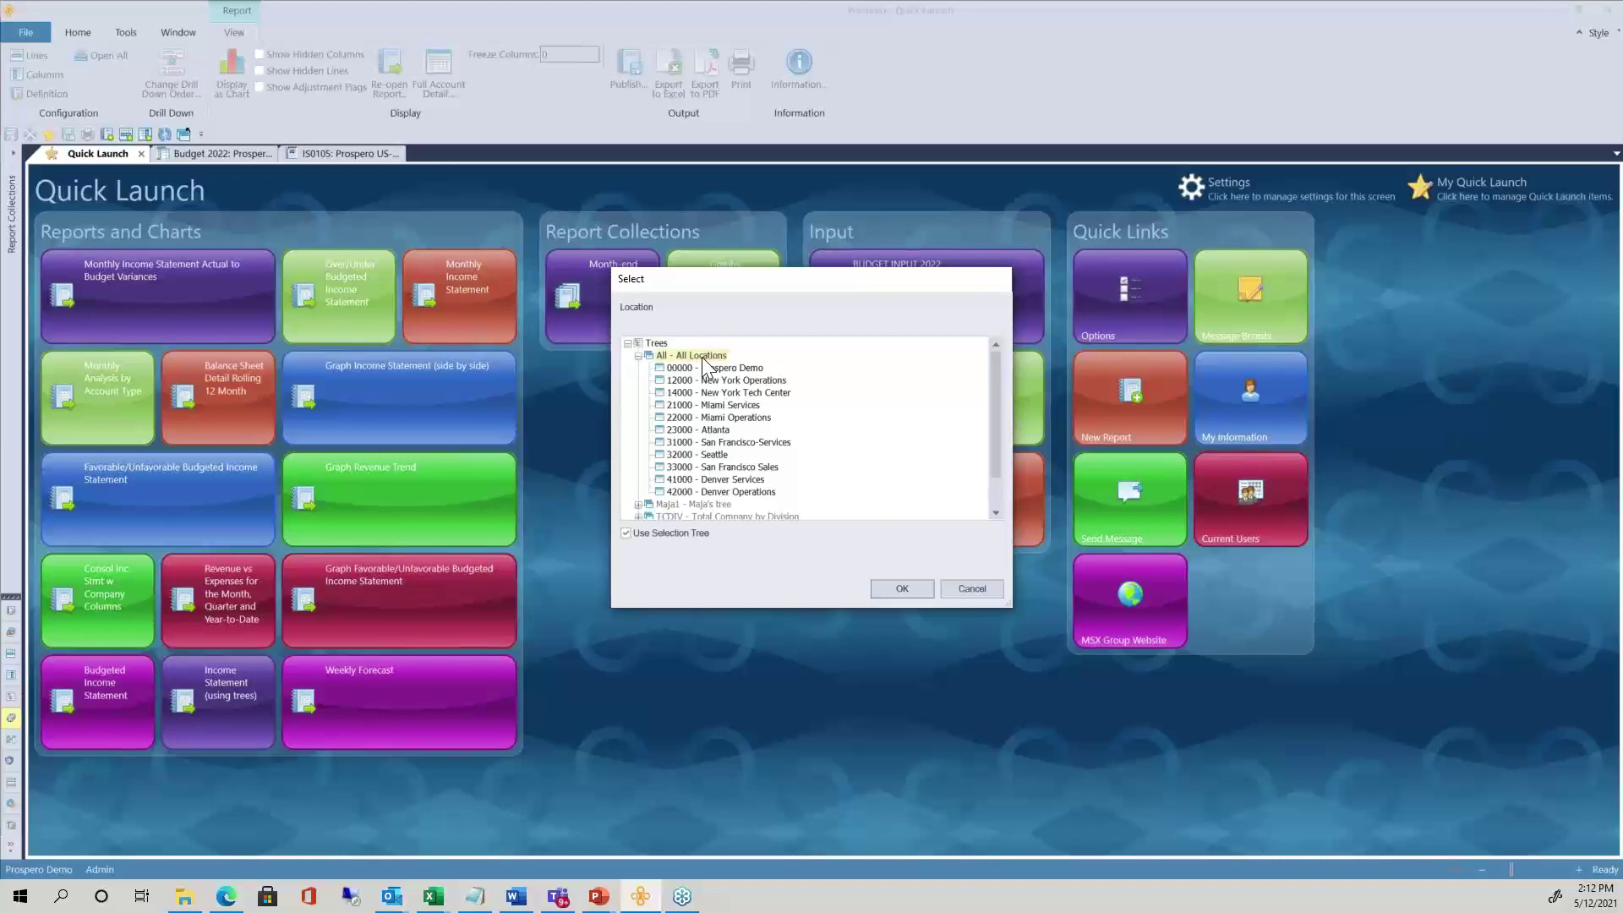
Examine the regions under TOTRG - Total Company by Region and leave the location choices without applying a selection
{"action": "left_click", "coordinate": [638, 356]}
{"action": "left_click", "coordinate": [710, 393]}
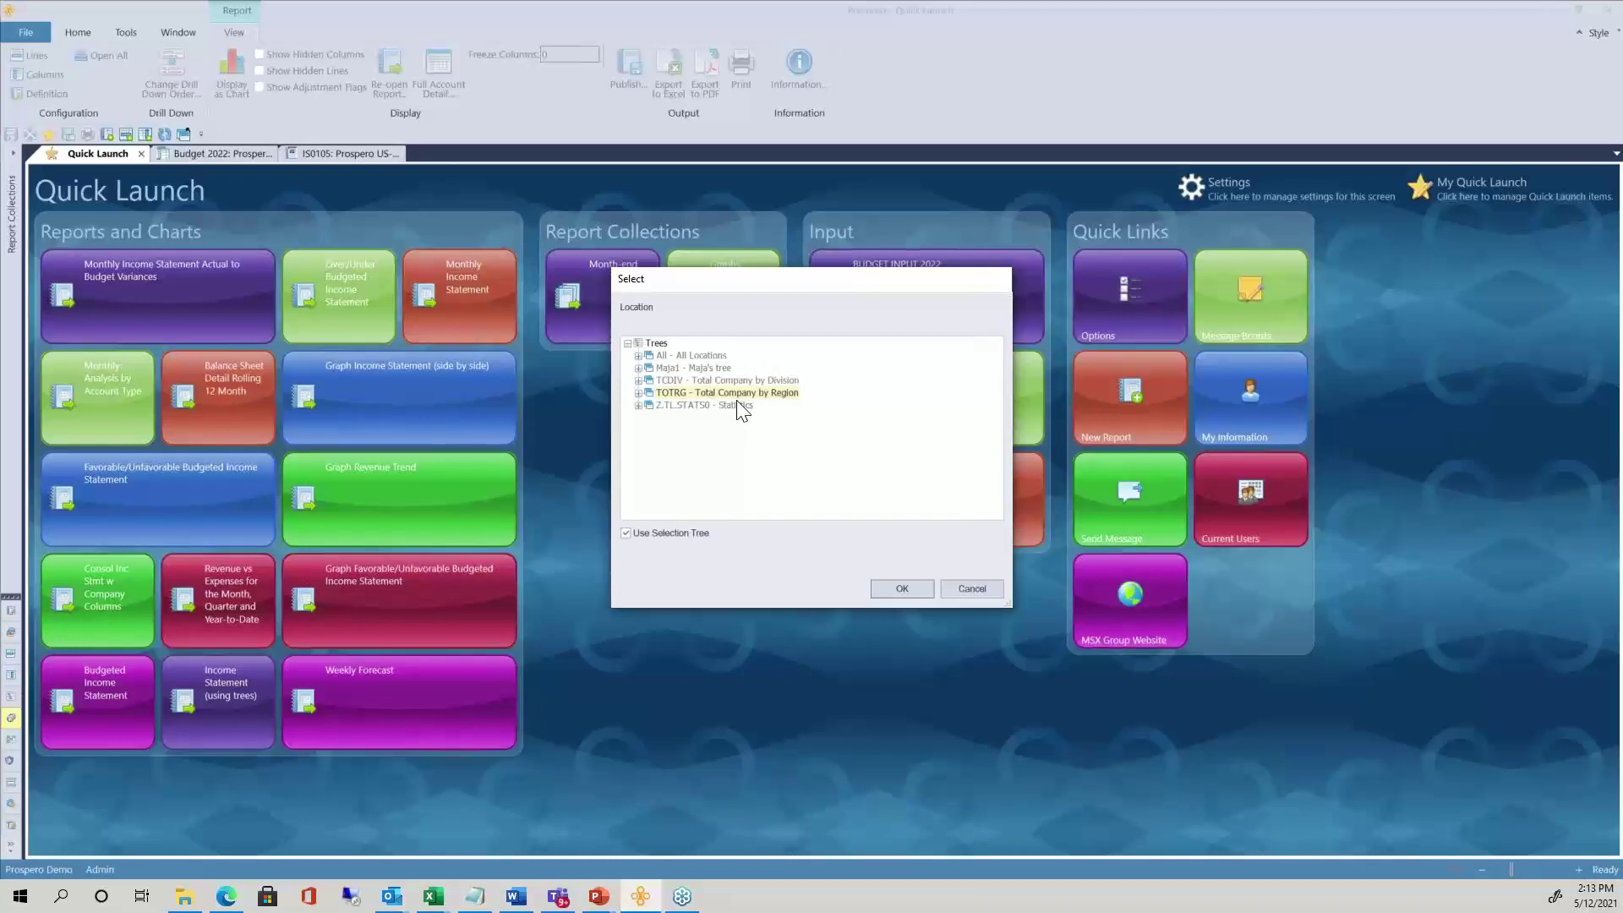
{"action": "left_click", "coordinate": [638, 393]}
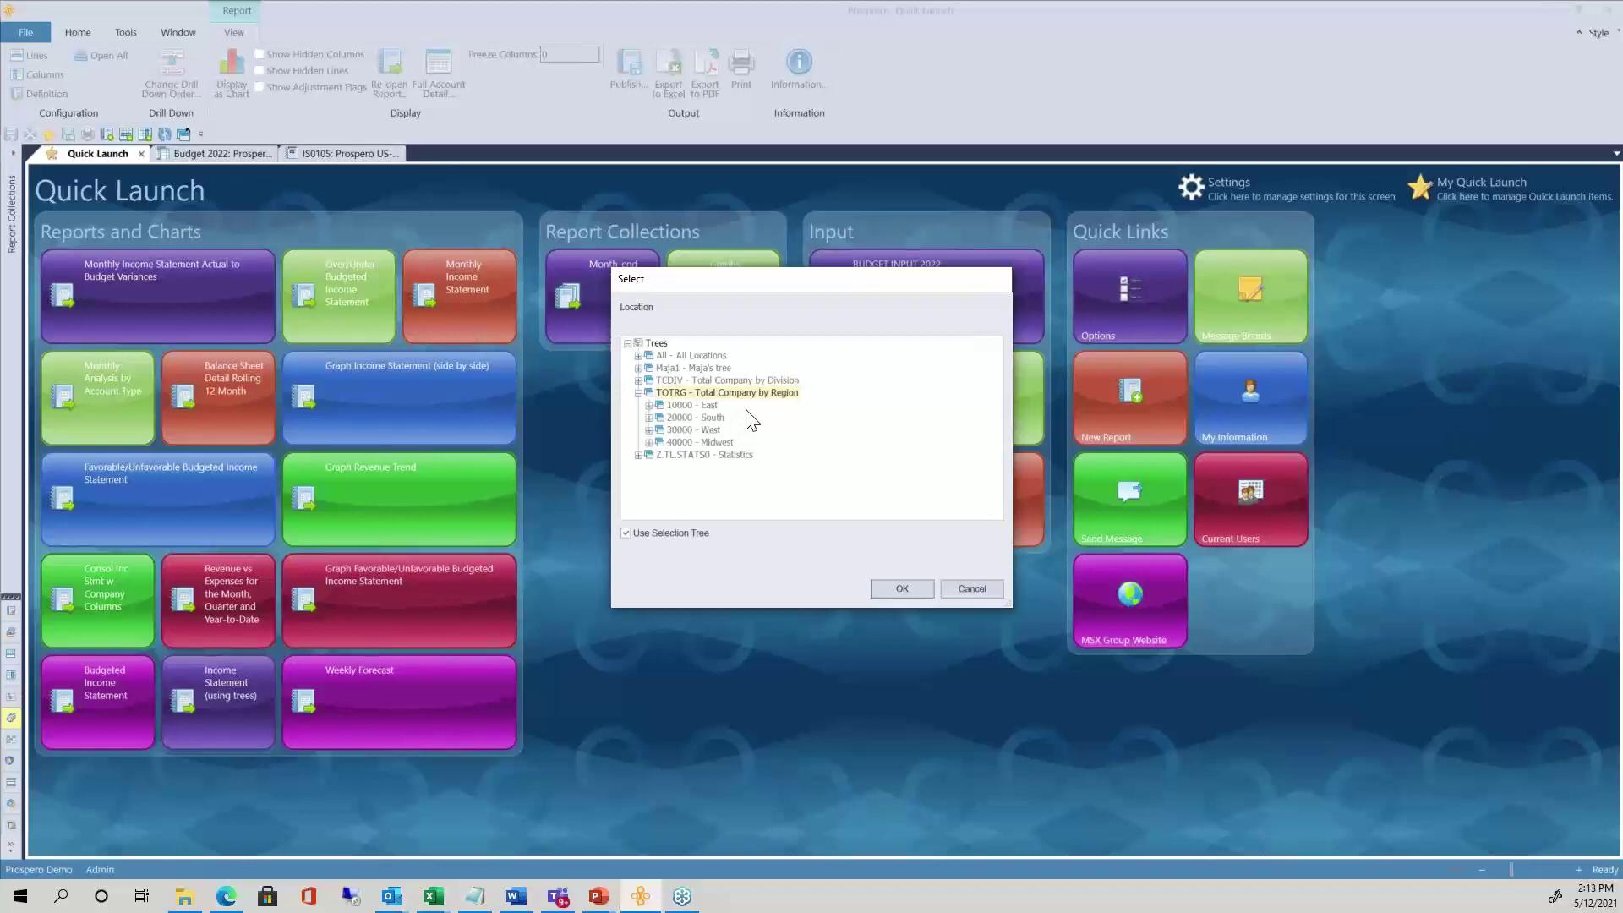
{"action": "left_click", "coordinate": [692, 405]}
{"action": "left_click", "coordinate": [715, 442]}
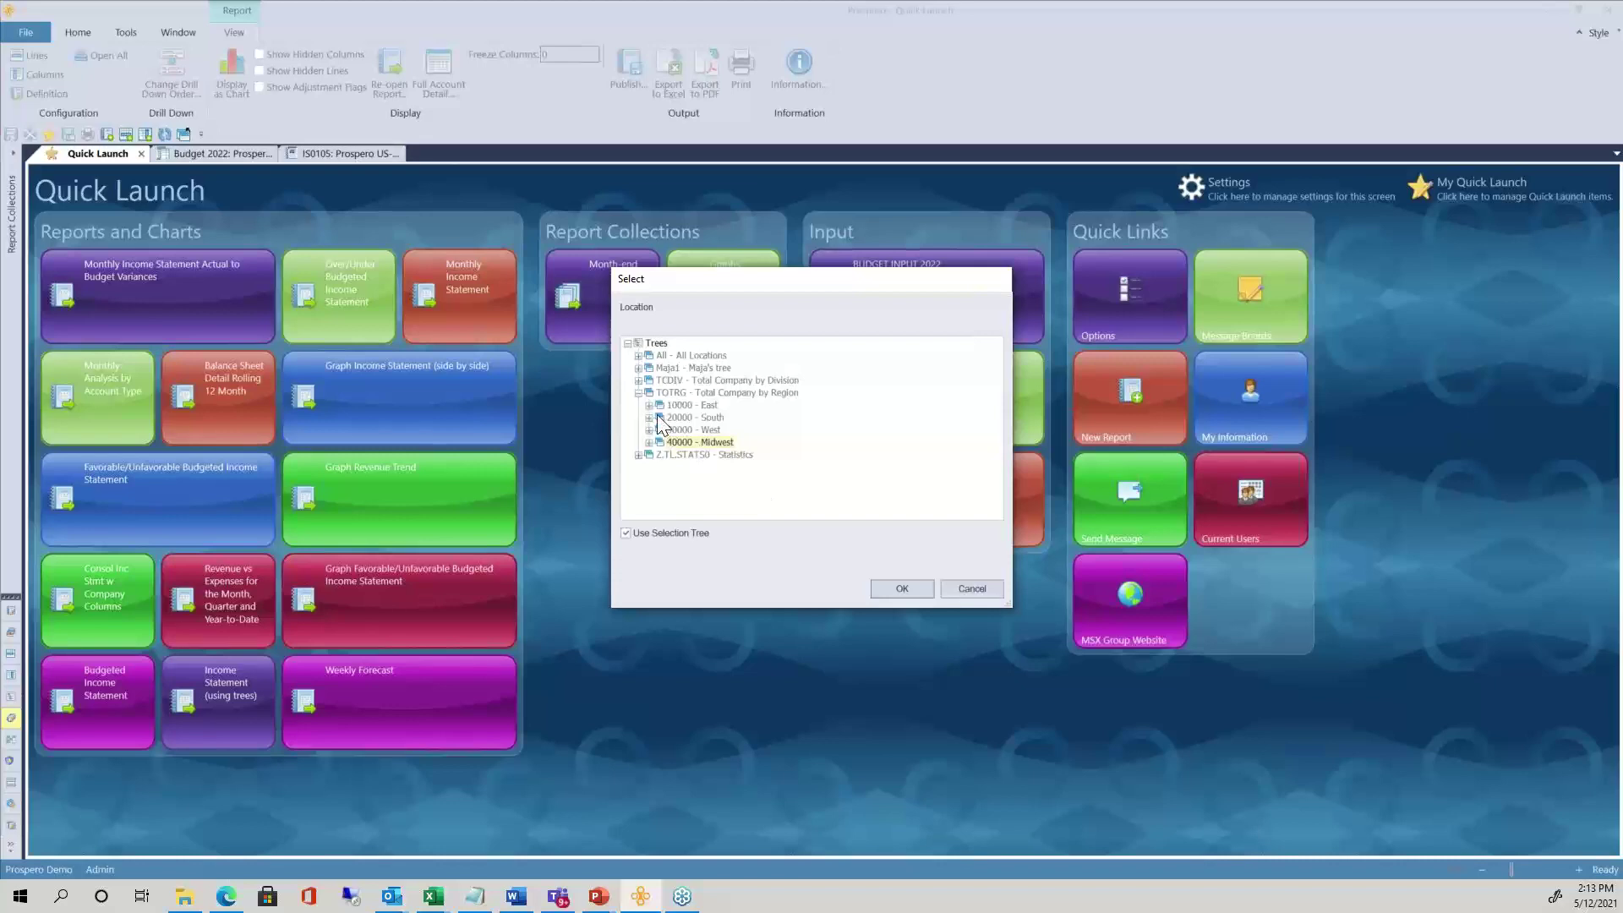
{"action": "left_click", "coordinate": [972, 588]}
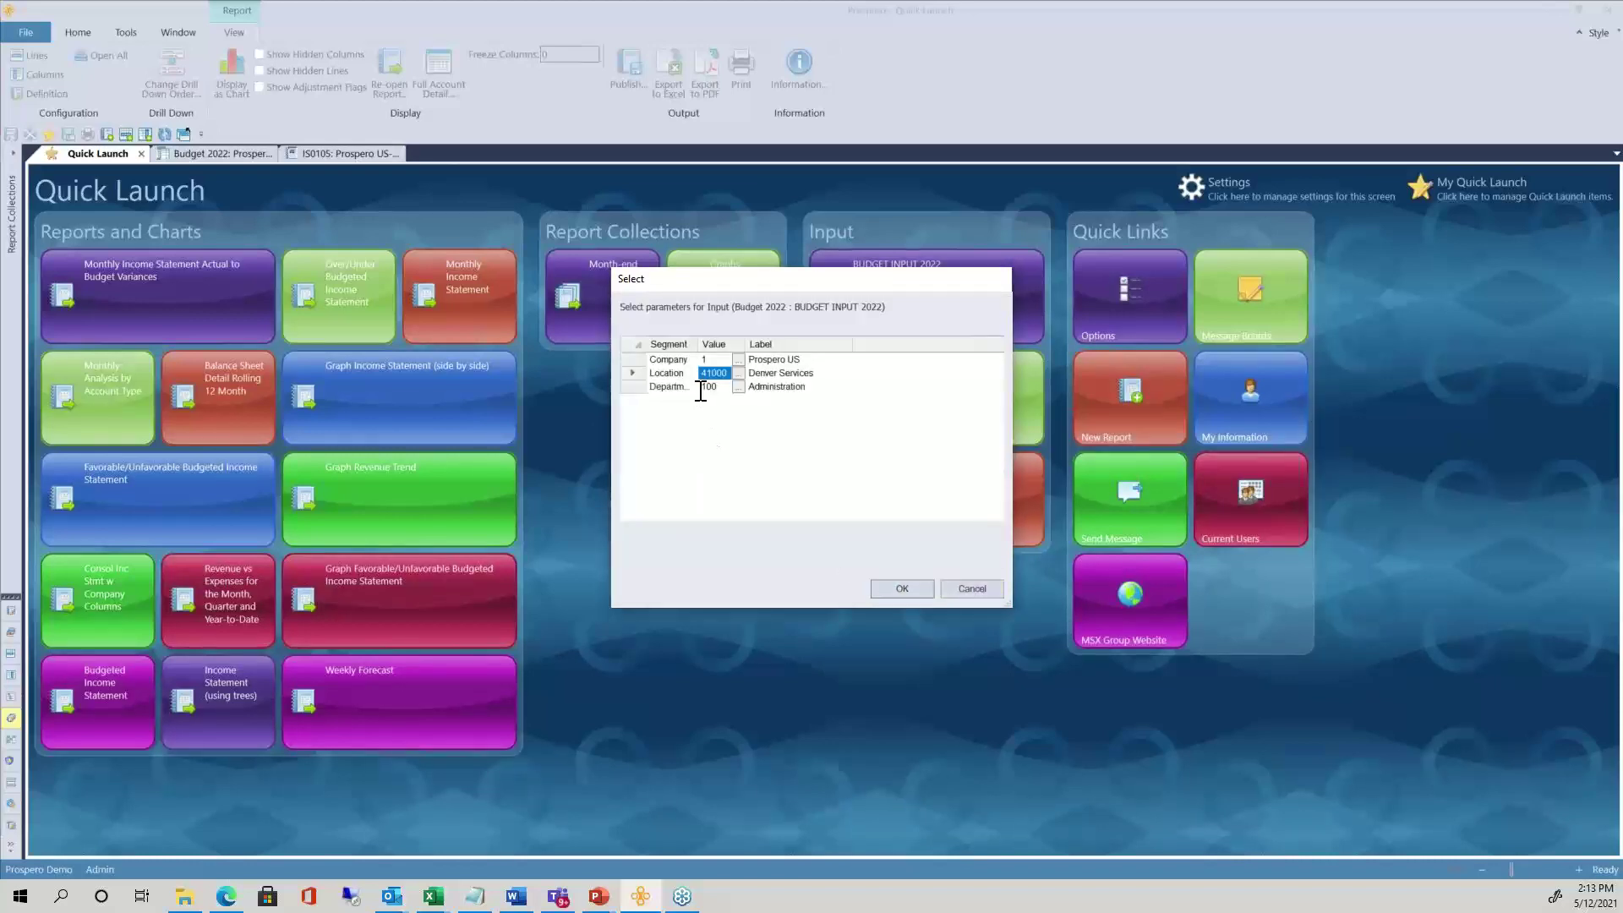
Open the 2022 budget input for company 1 Prospero US, location 41000 Denver Services and department 100 Administration
{"action": "left_click", "coordinate": [710, 360]}
{"action": "left_click", "coordinate": [768, 375]}
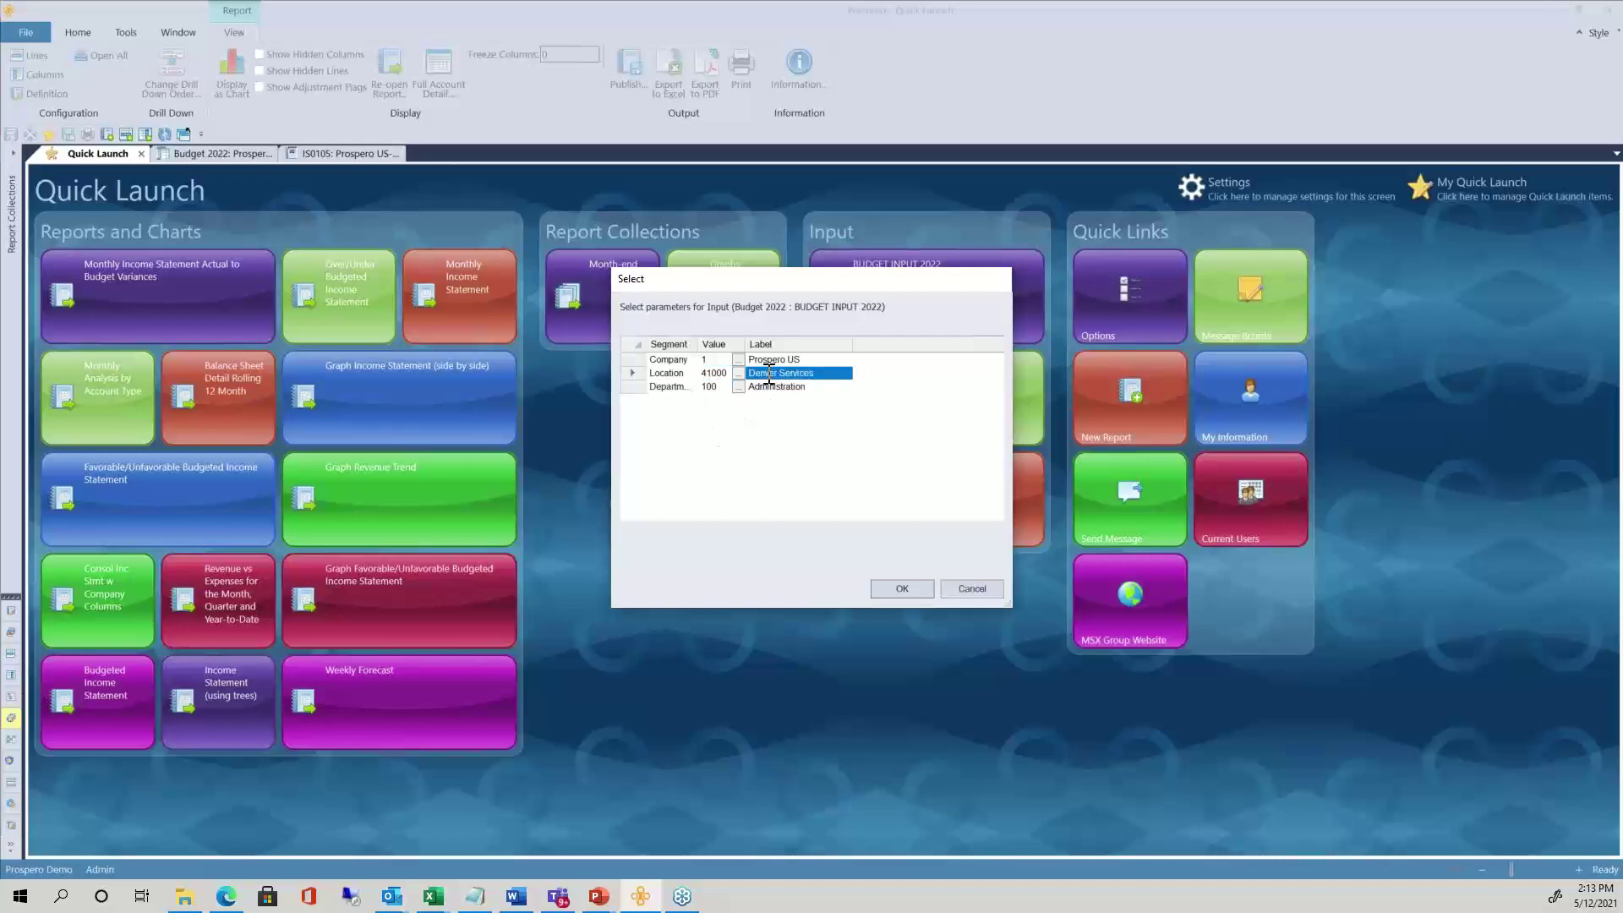
{"action": "left_click", "coordinate": [775, 388]}
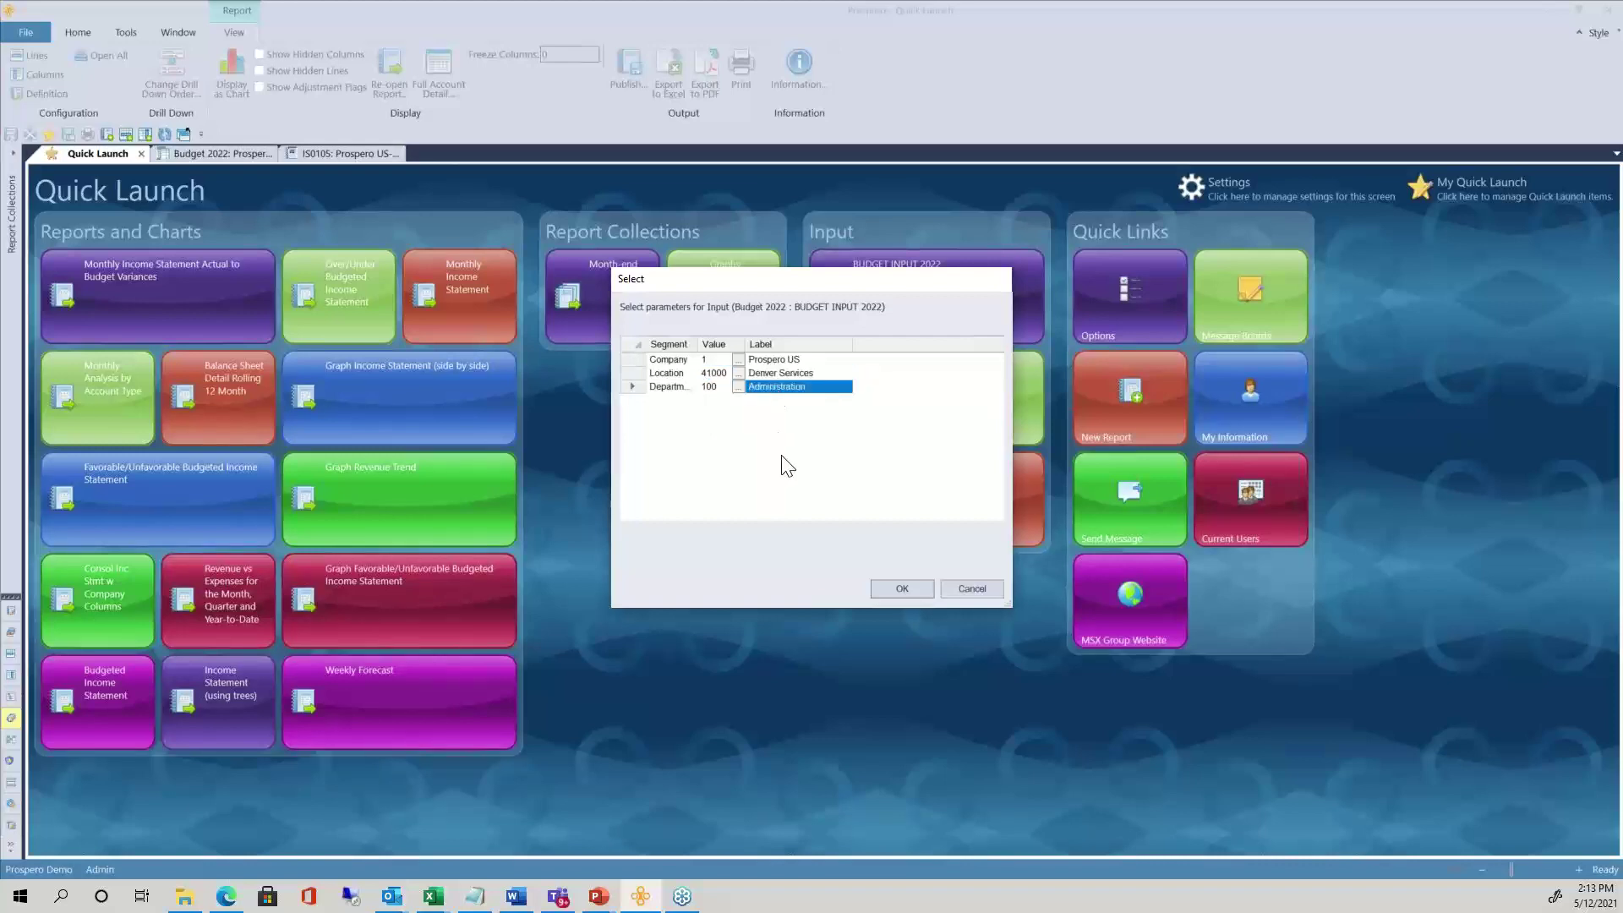
{"action": "left_click", "coordinate": [911, 590]}
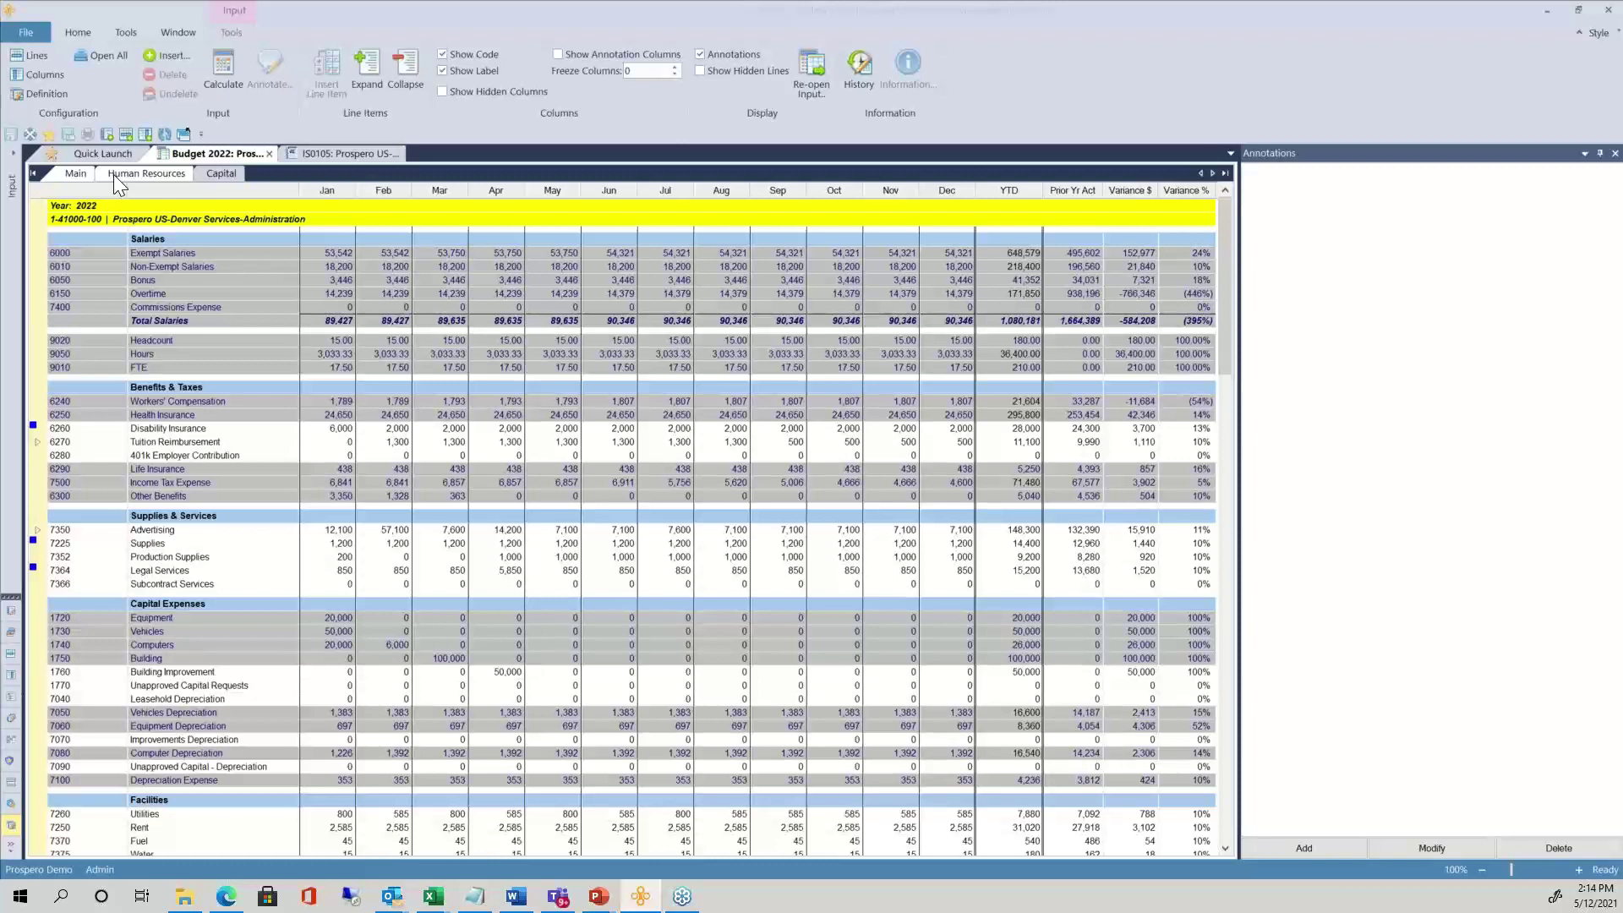
Examine the budget's sheets and the YTD, prior year actual, Variance $ and Variance % columns
{"action": "left_click", "coordinate": [222, 173]}
{"action": "left_click", "coordinate": [955, 210]}
{"action": "left_click", "coordinate": [1080, 201]}
{"action": "left_click", "coordinate": [1135, 201]}
{"action": "left_click", "coordinate": [1186, 203]}
Enter 5000 for 401k Employer Contribution in March and copy it across through August
{"action": "left_click", "coordinate": [449, 454]}
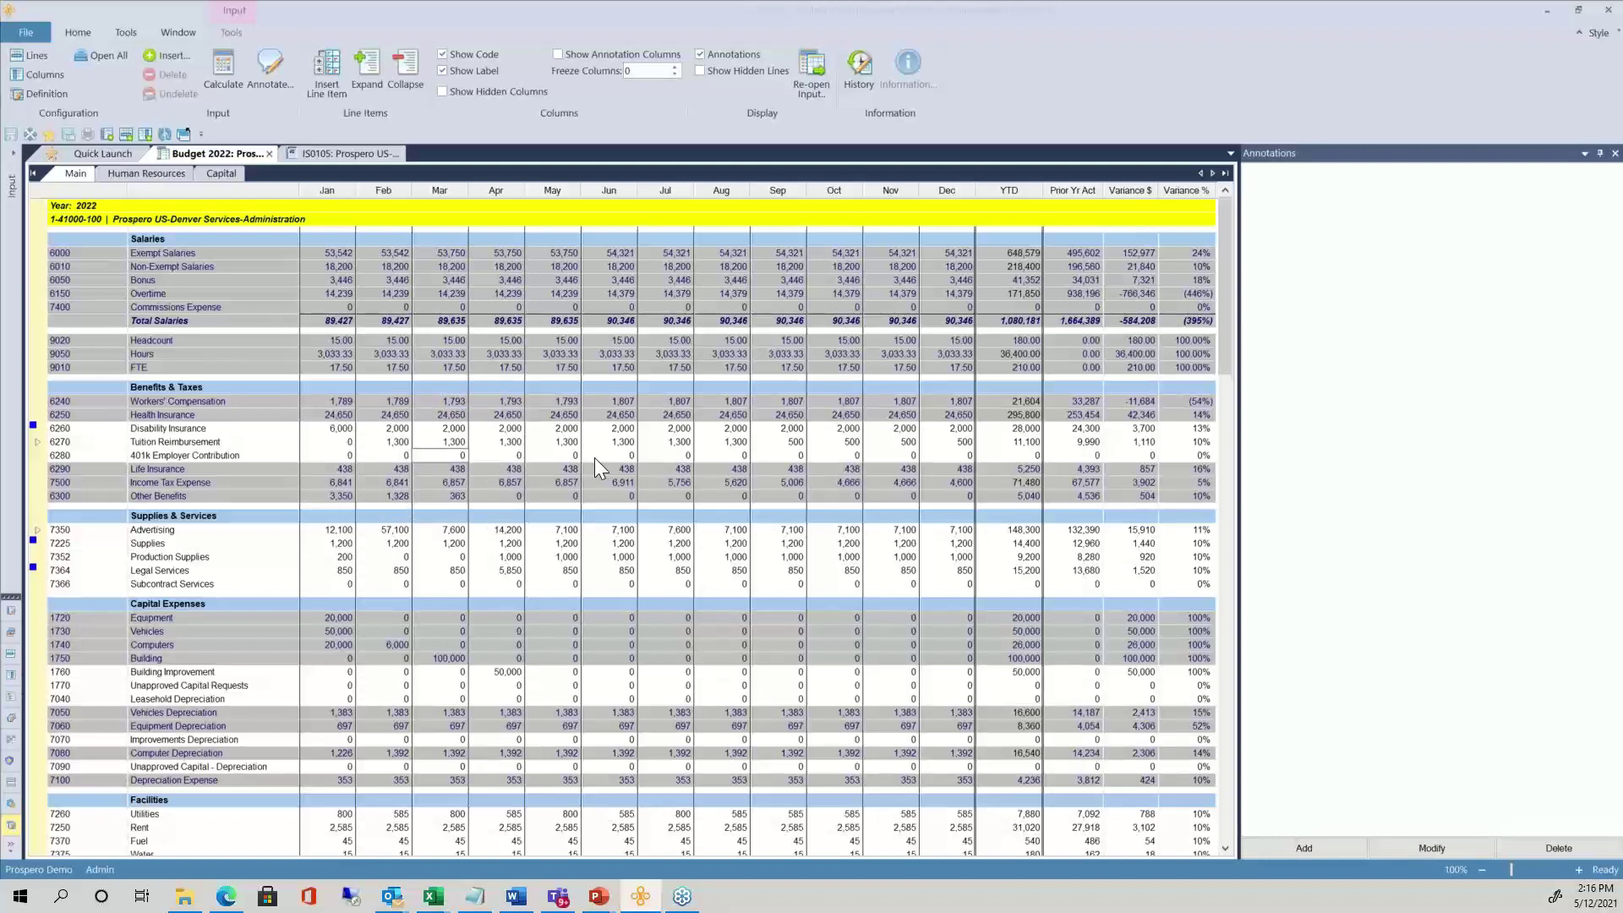
{"action": "type", "text": "5000"}
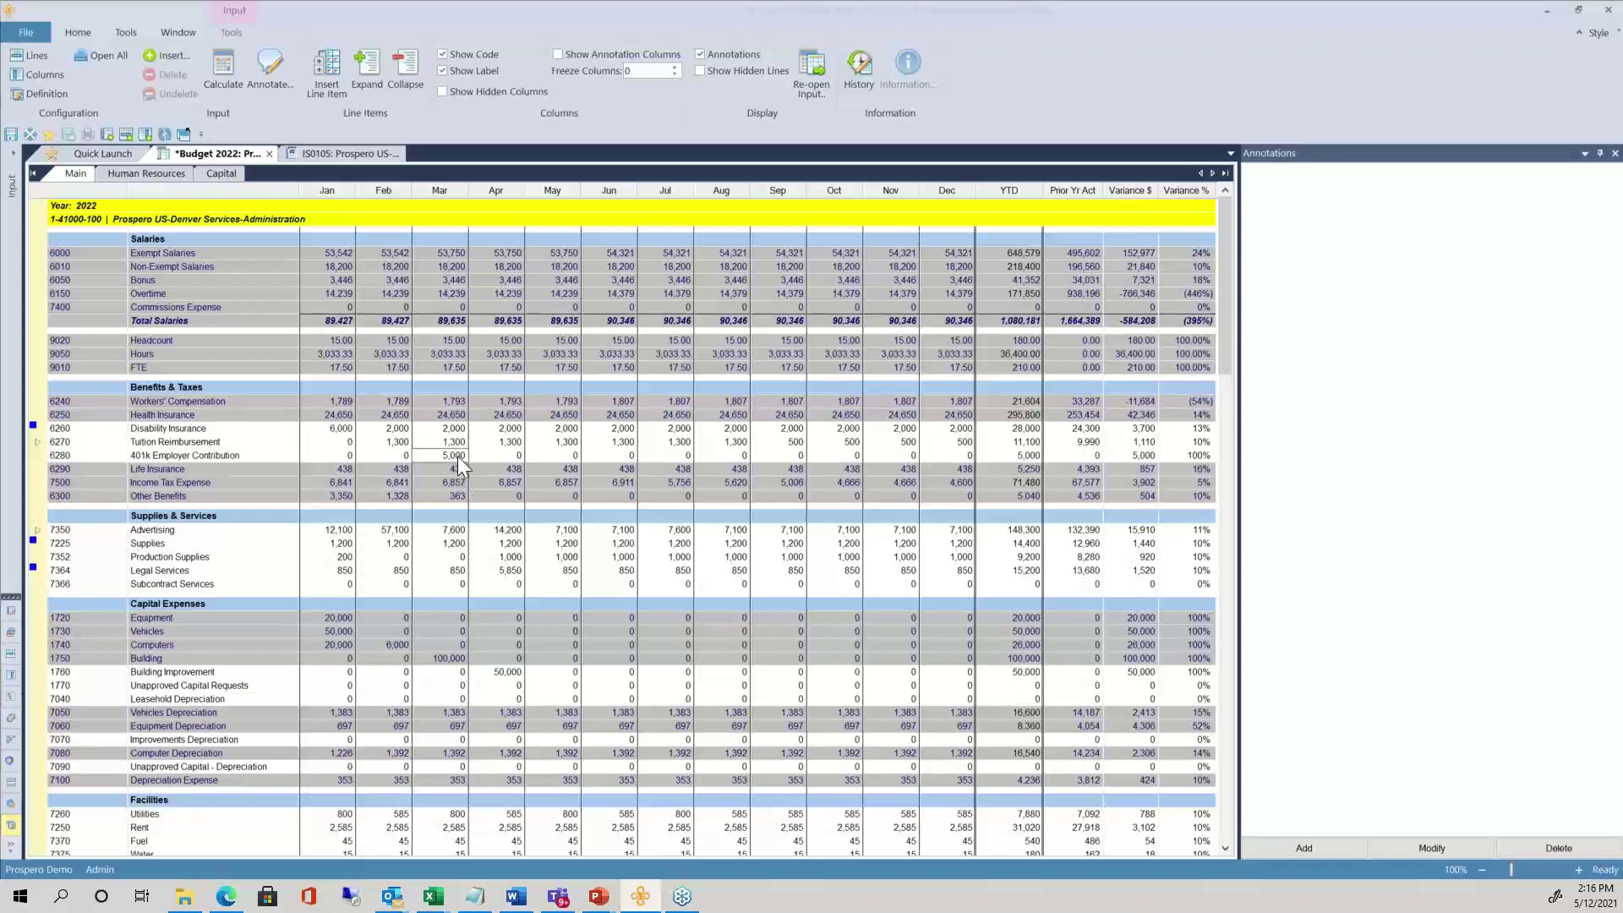
{"action": "left_click_drag", "start_coordinate": [448, 456], "coordinate": [664, 456]}
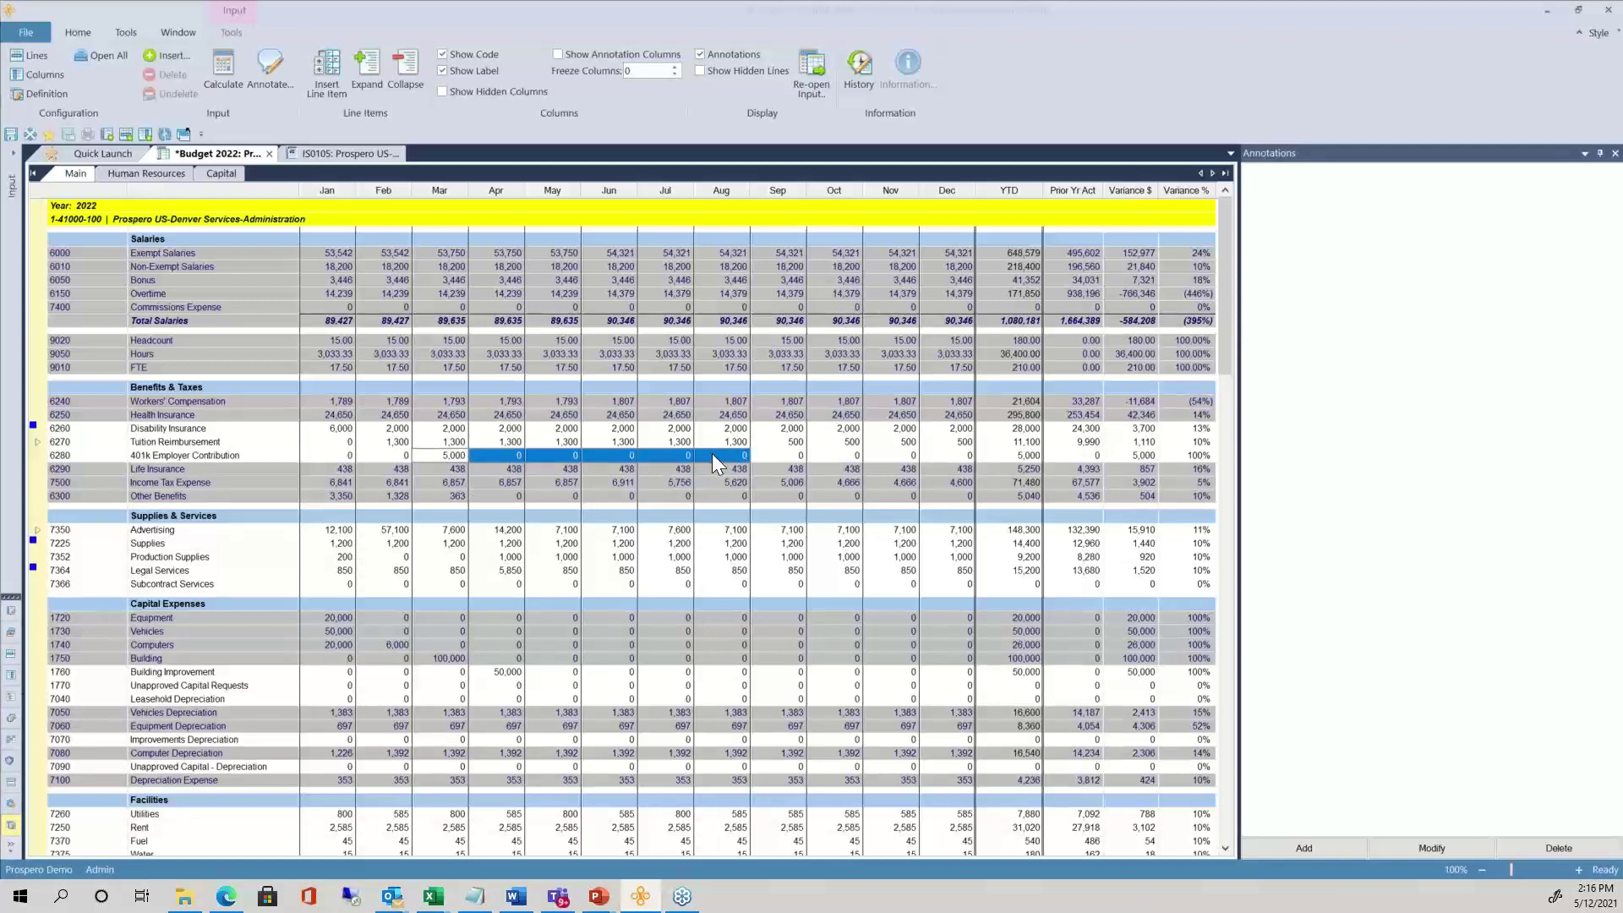
{"action": "key", "text": "ctrl+r"}
Annotate the 401k Employer Contribution row with "Add more notes here about this row"
{"action": "left_click", "coordinate": [368, 456]}
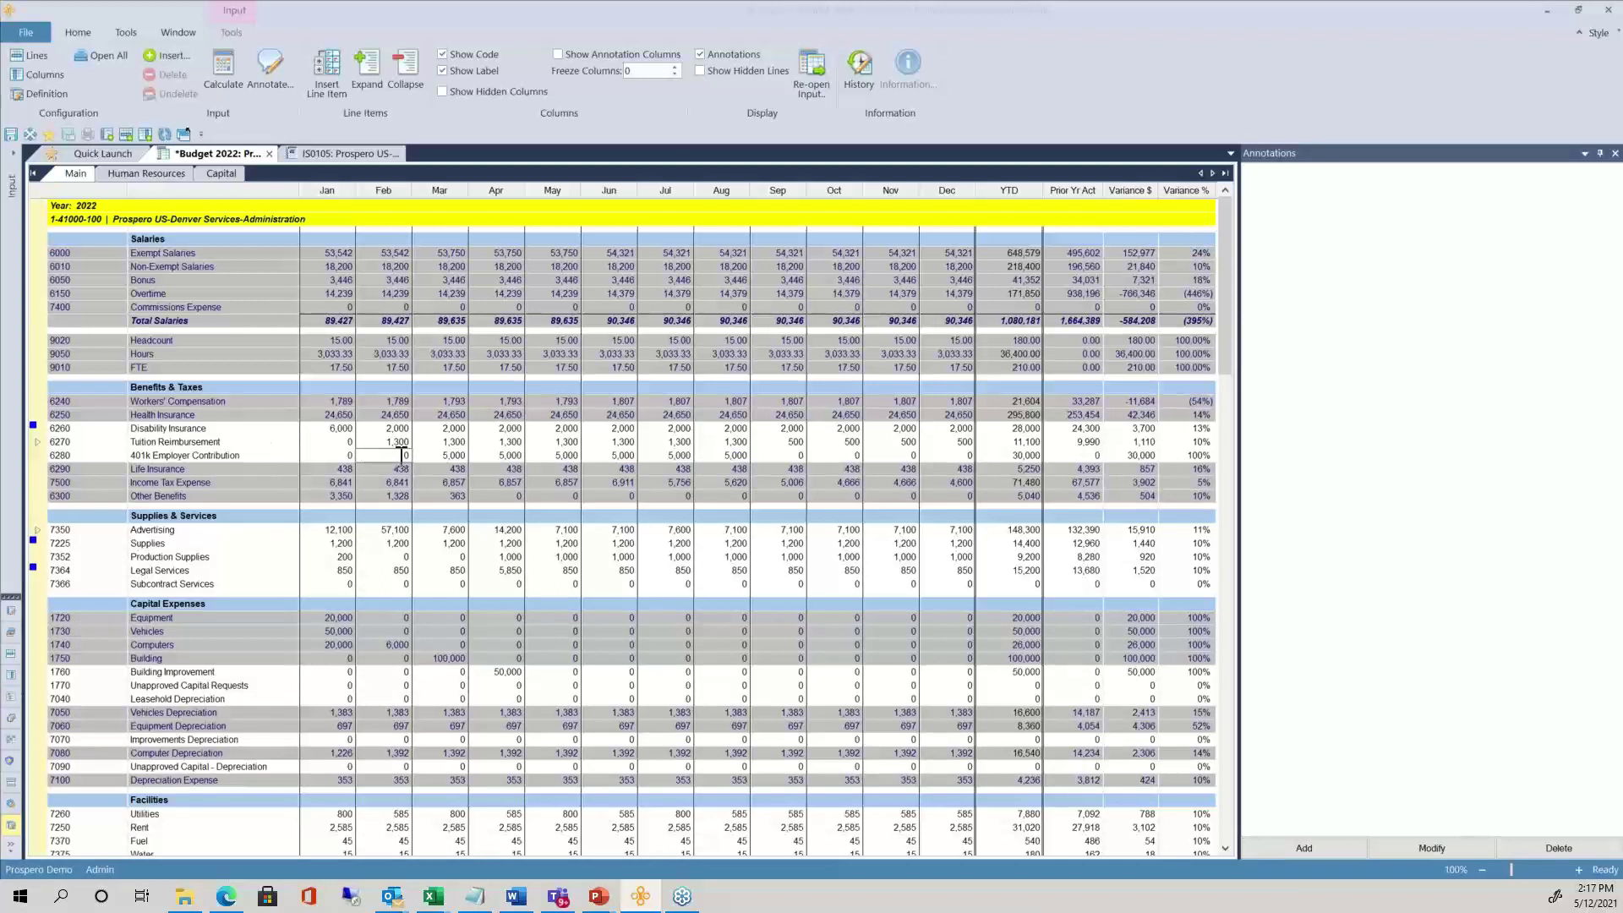
{"action": "left_click", "coordinate": [1293, 178]}
{"action": "left_click", "coordinate": [1320, 845]}
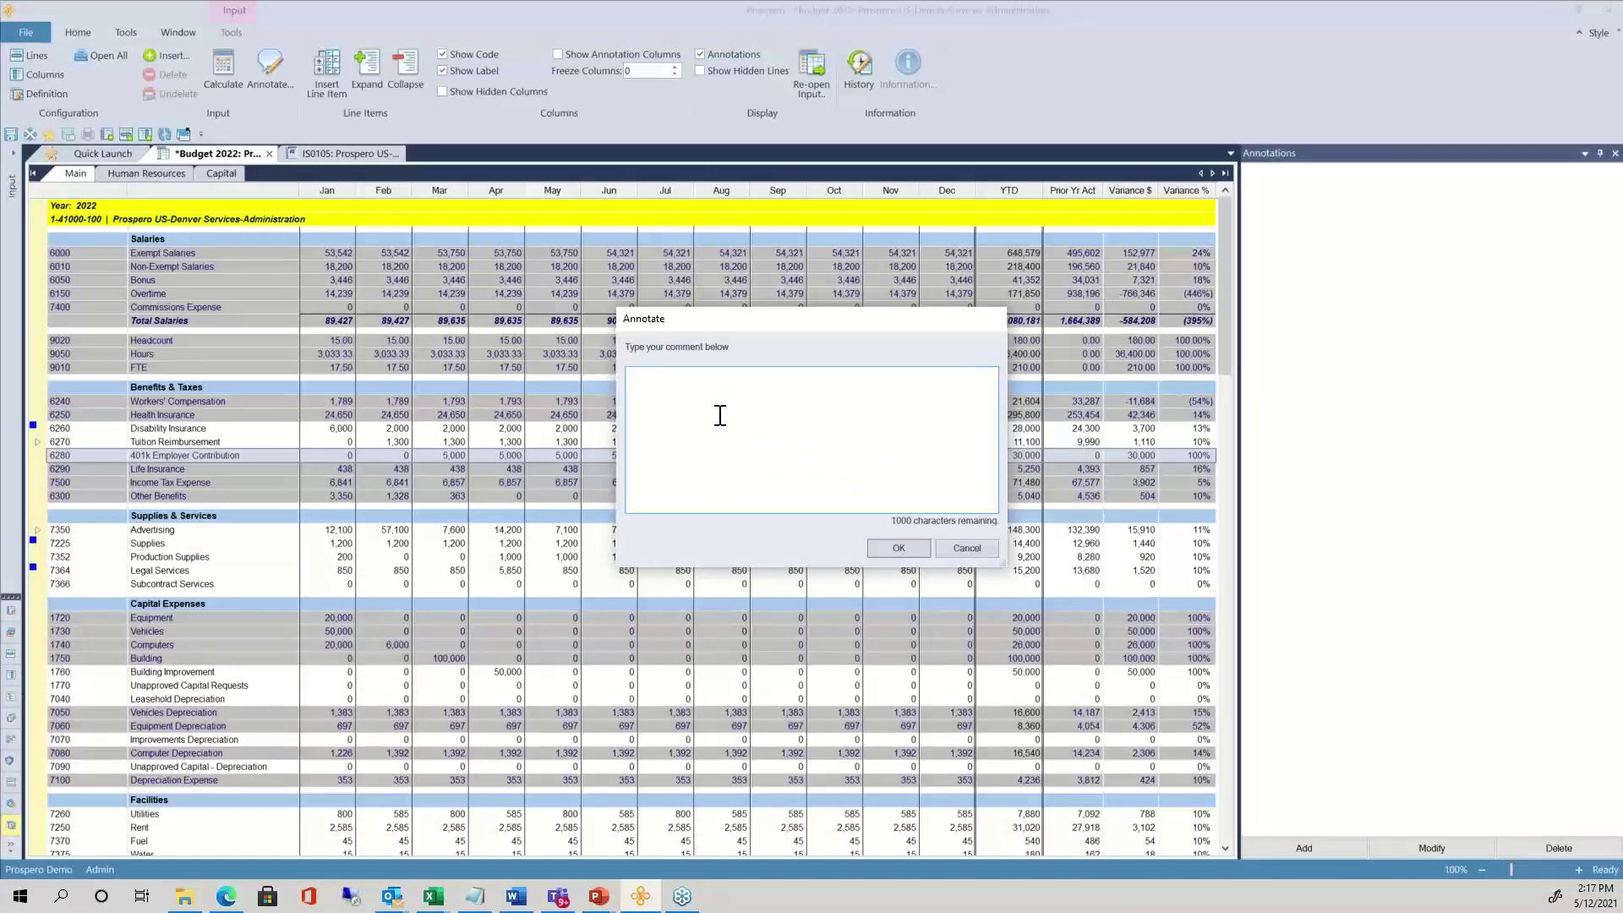
{"action": "type", "text": "Add more notes here about this row"}
{"action": "left_click", "coordinate": [900, 548]}
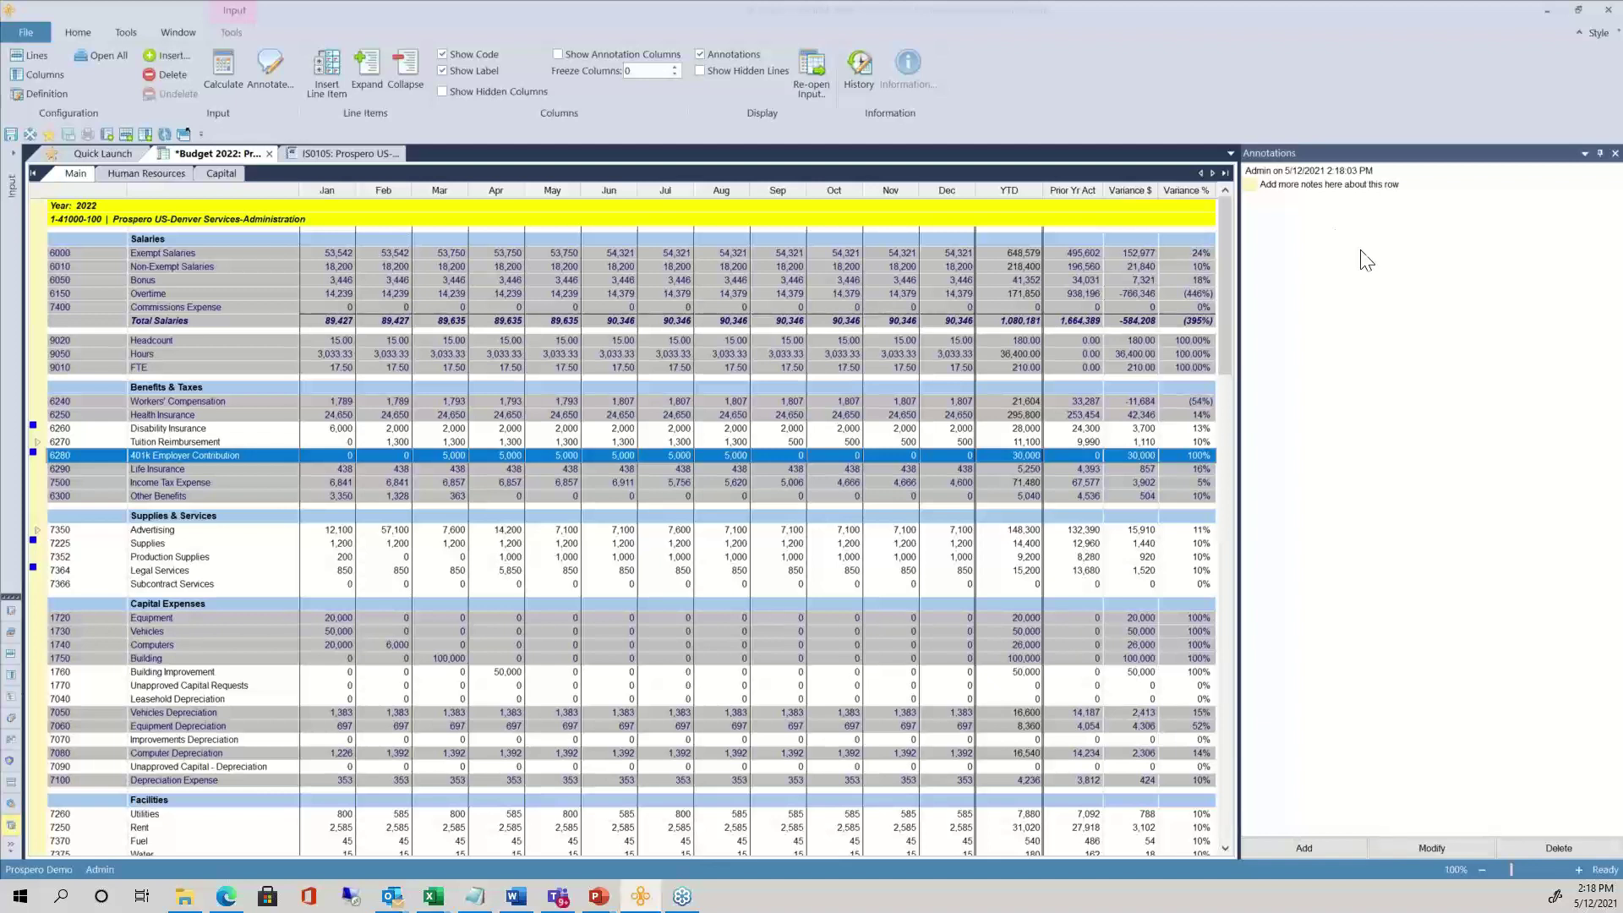
Add a second annotation, "This balance is approved.", to the 401k Employer Contribution row
{"action": "left_click", "coordinate": [1309, 853]}
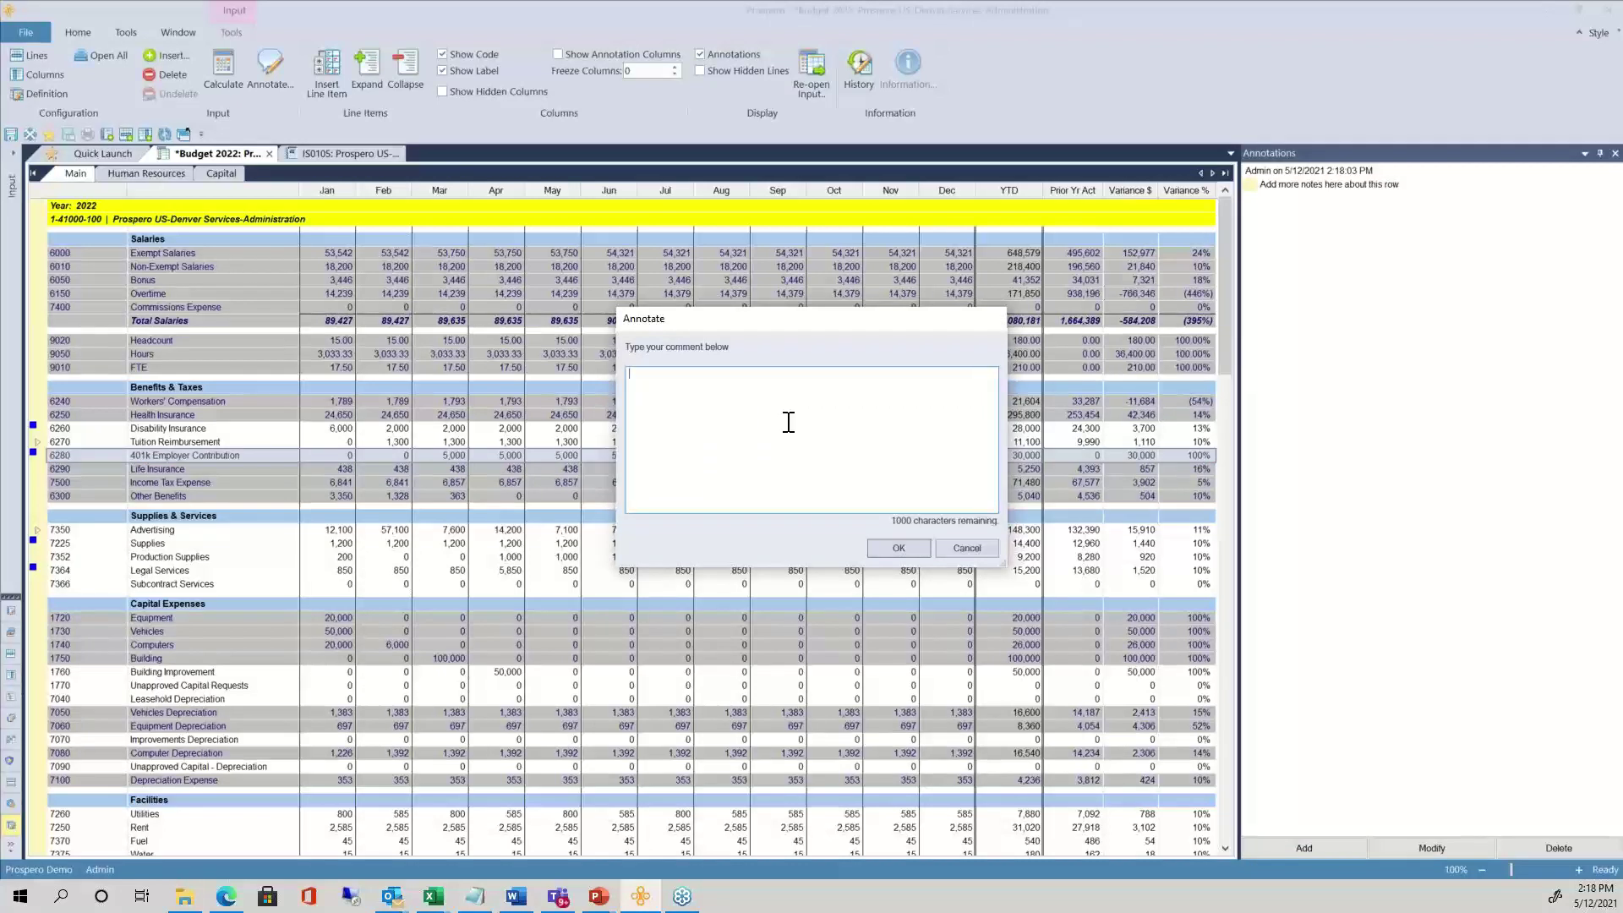
{"action": "type", "text": "This balance is approved."}
{"action": "left_click", "coordinate": [897, 549]}
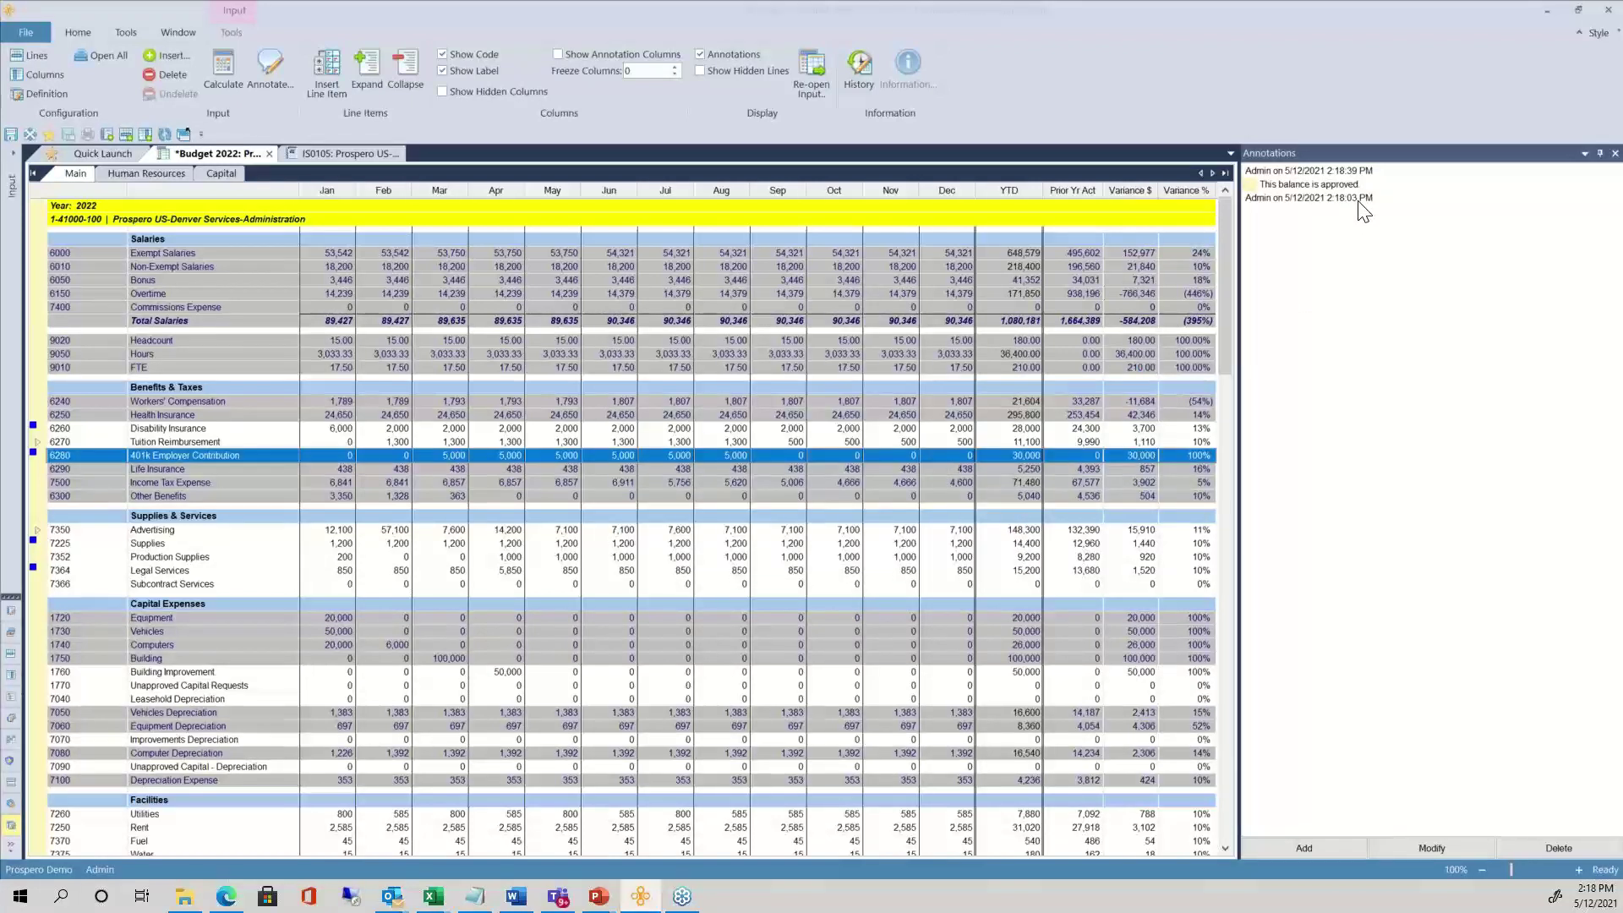
Review the annotation entries and marker of the 401k Employer Contribution row, and select the Advertising line under Supplies & Services
{"action": "left_click", "coordinate": [1360, 201]}
{"action": "left_click", "coordinate": [1363, 170]}
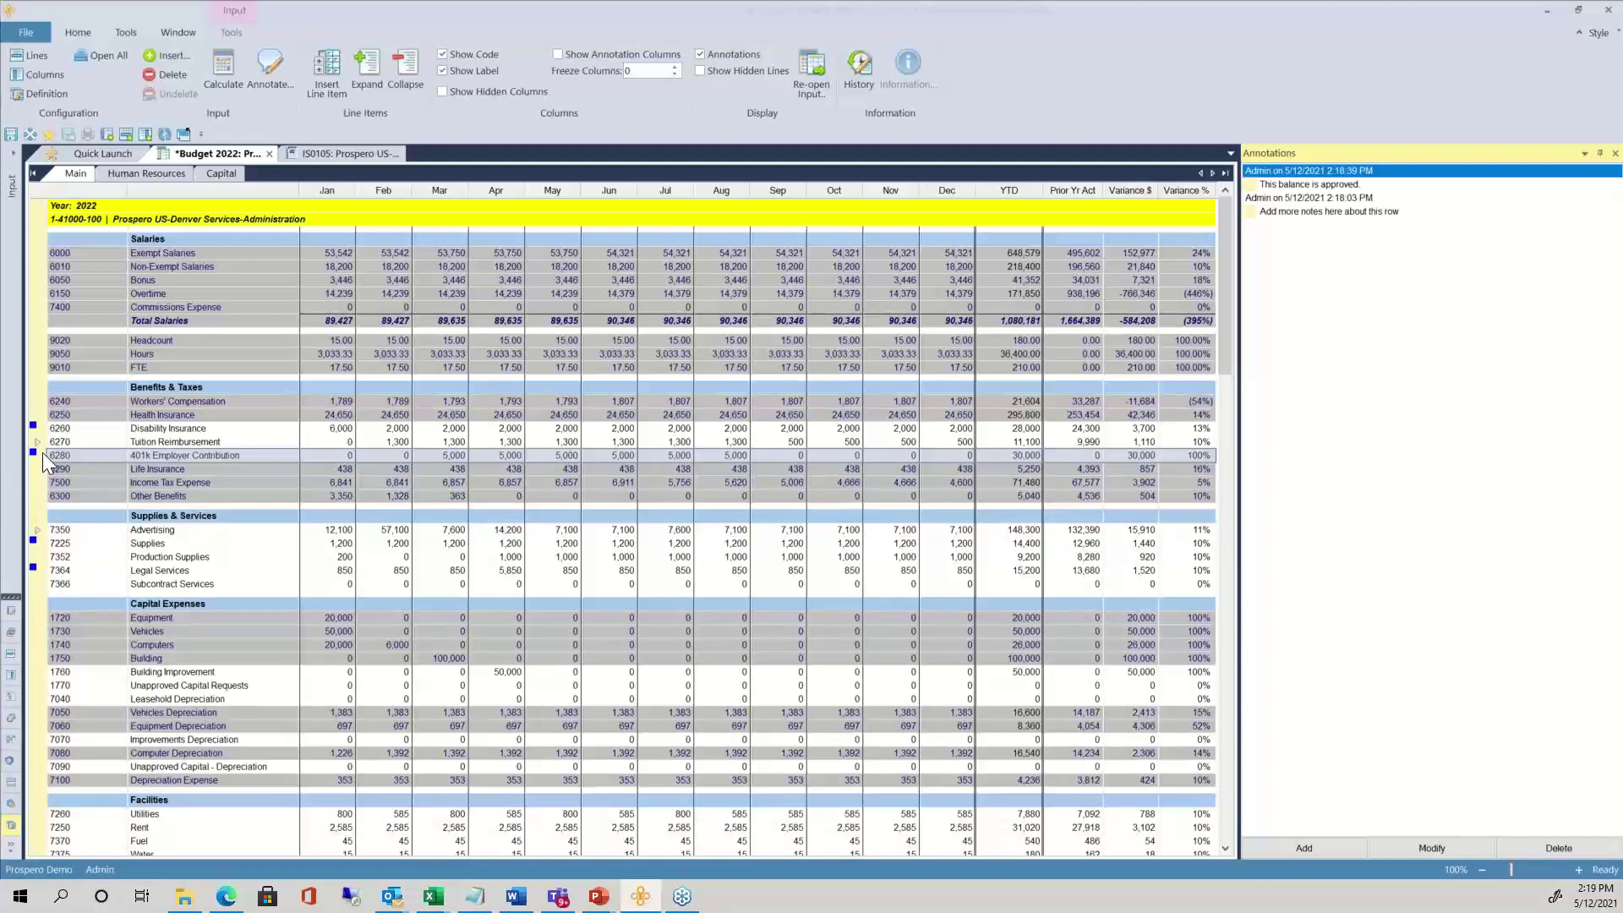
{"action": "mouse_move", "coordinate": [35, 454]}
{"action": "left_click", "coordinate": [151, 530]}
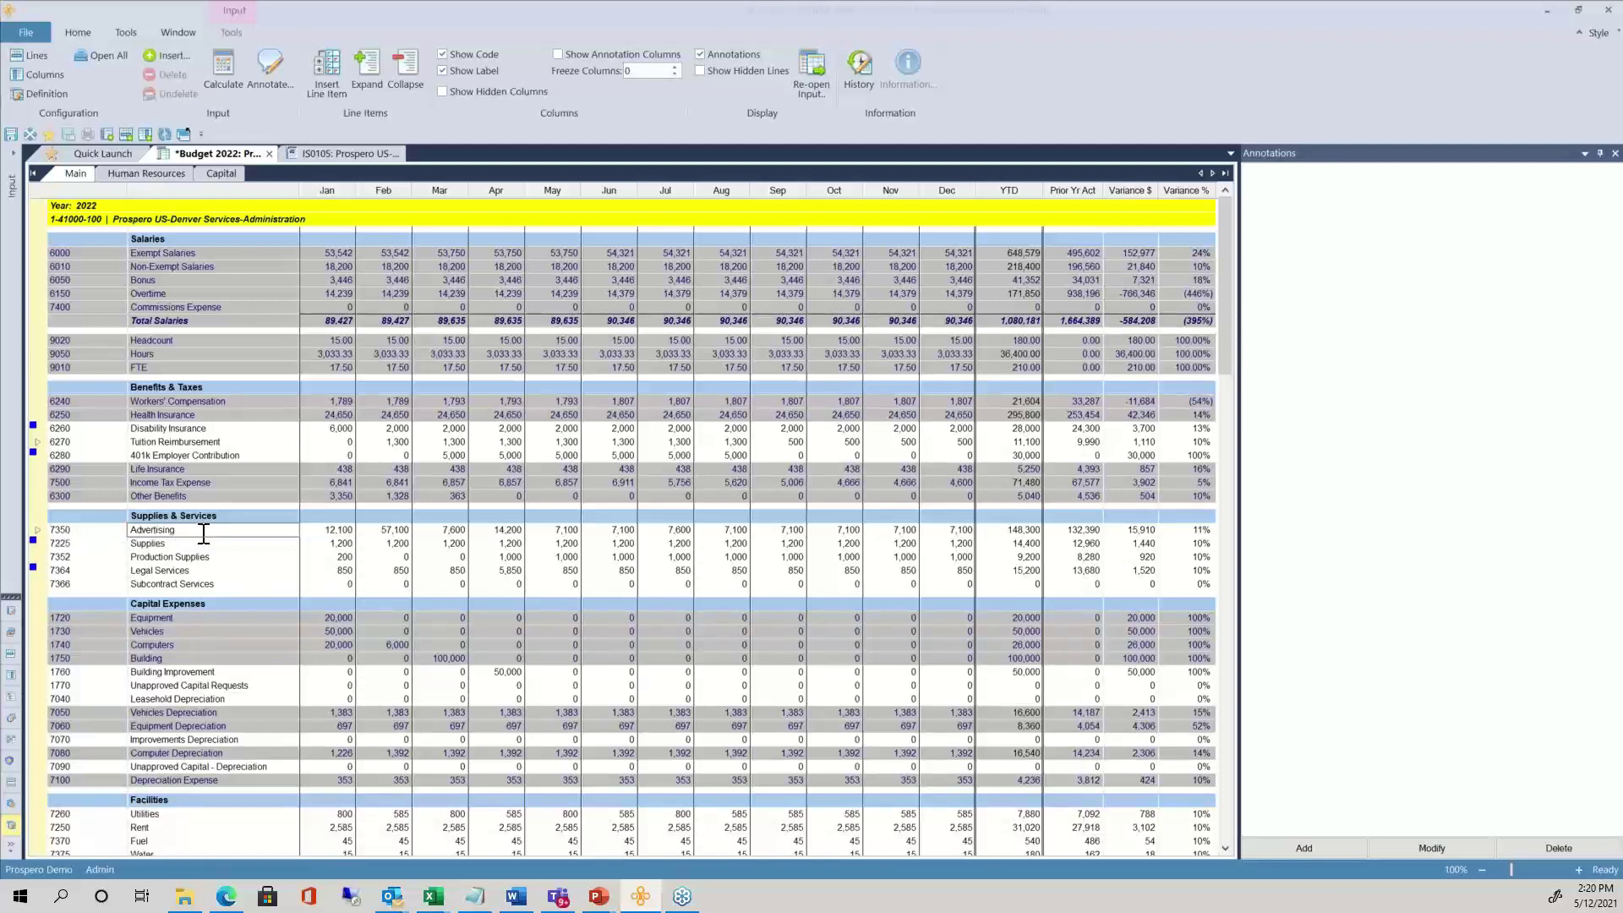
Expand the Advertising line and examine its detail lines, from Print Publications and Online Ads down to super Bowl Ad
{"action": "double_click", "coordinate": [326, 531]}
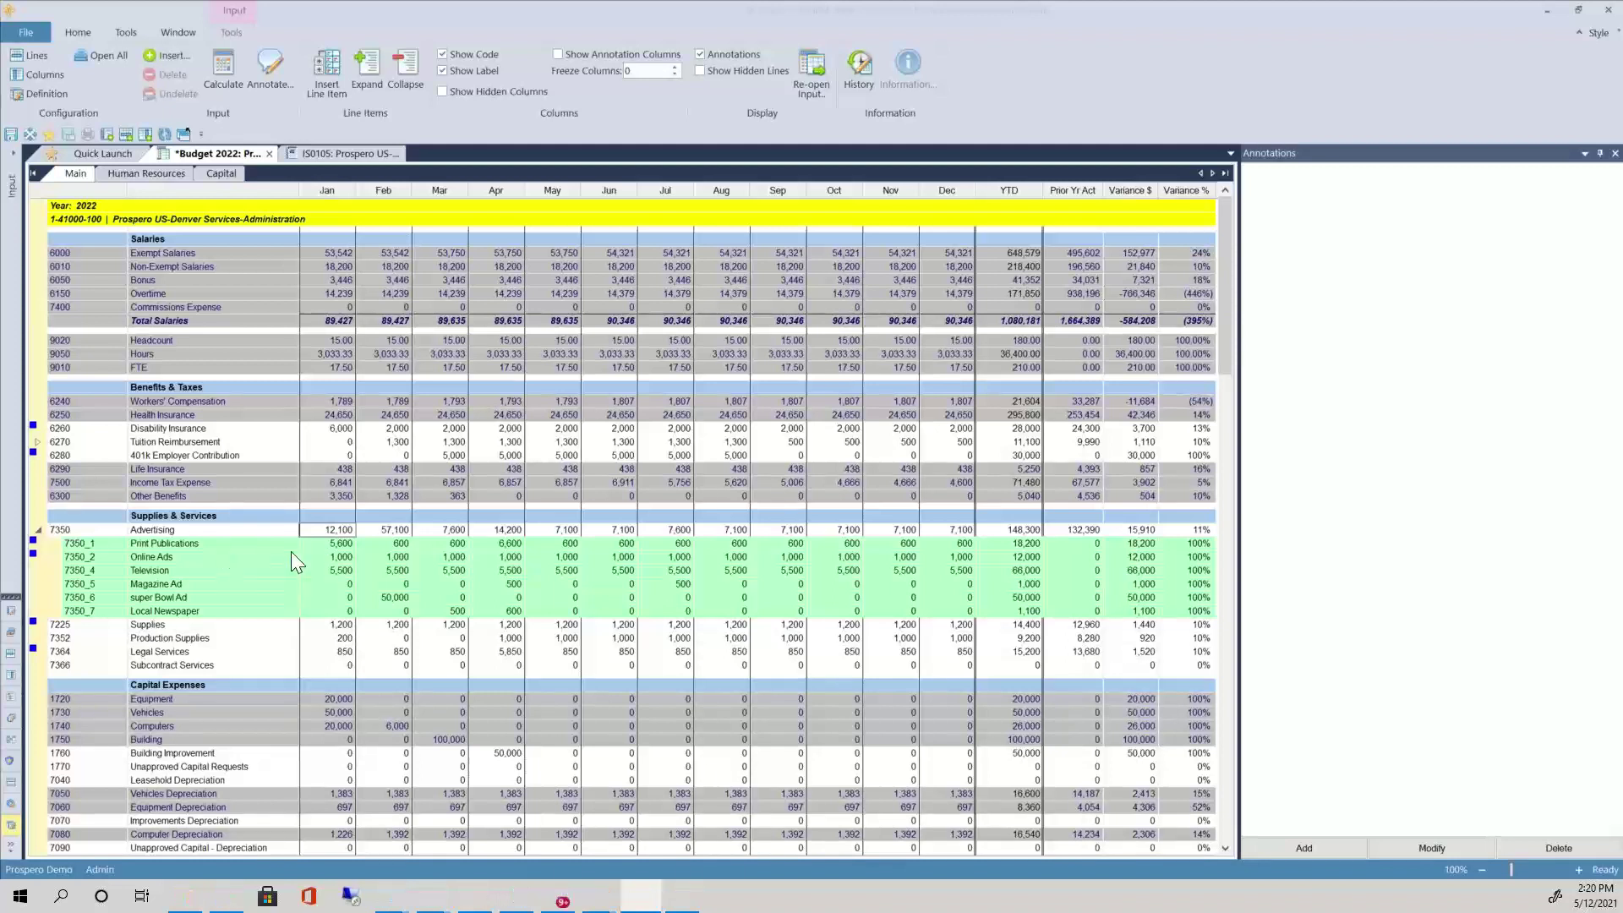
{"action": "left_click", "coordinate": [203, 545]}
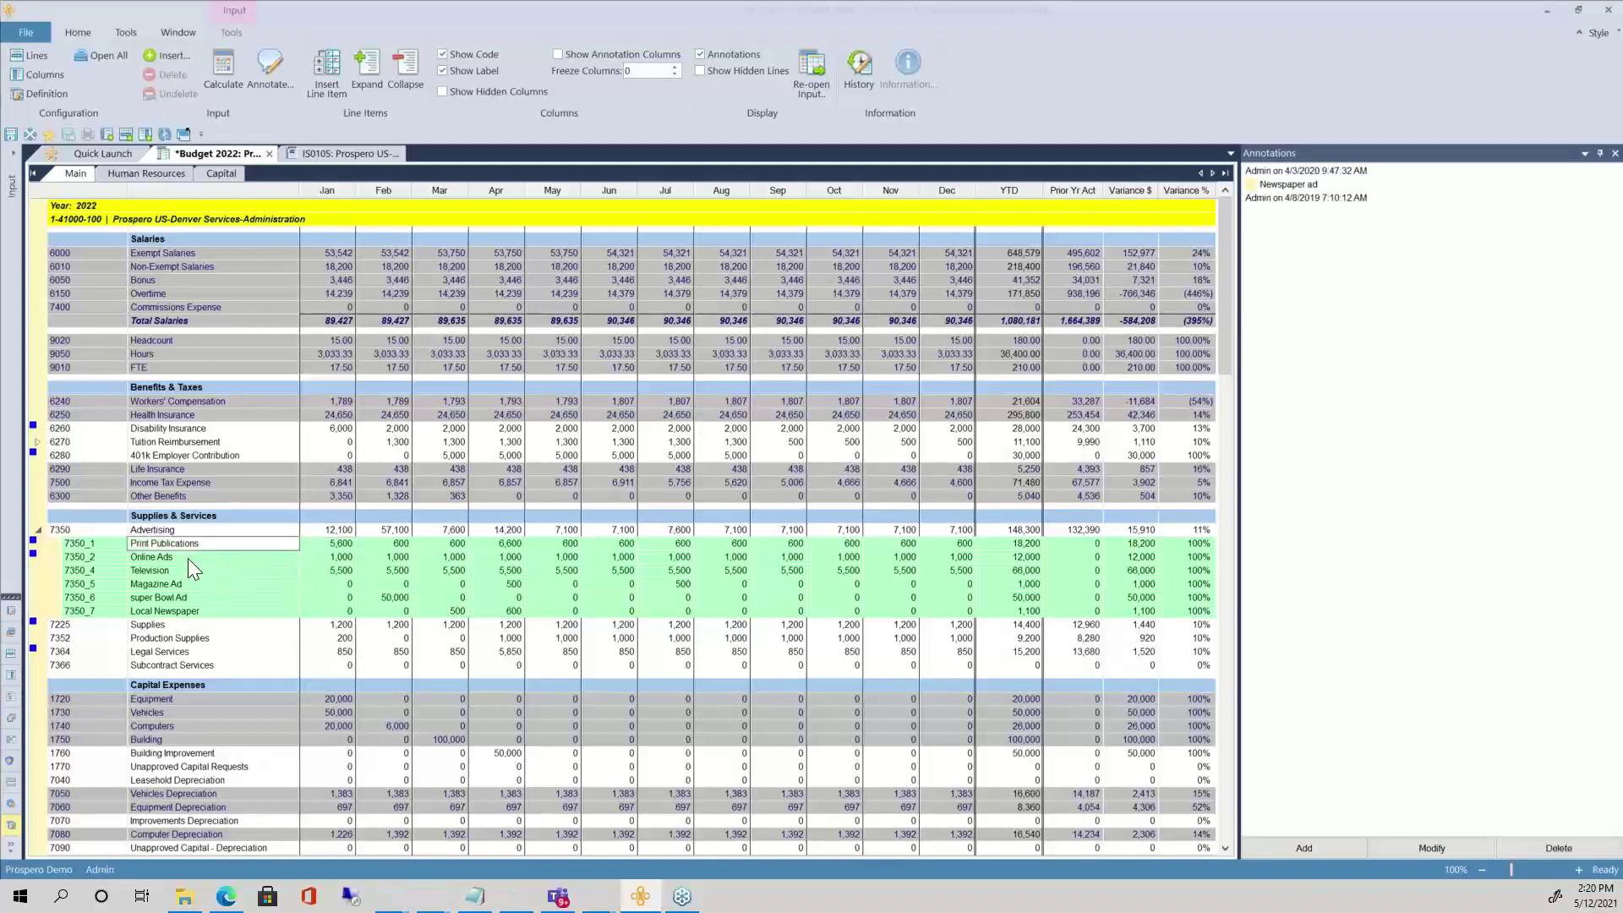
{"action": "left_click", "coordinate": [187, 557]}
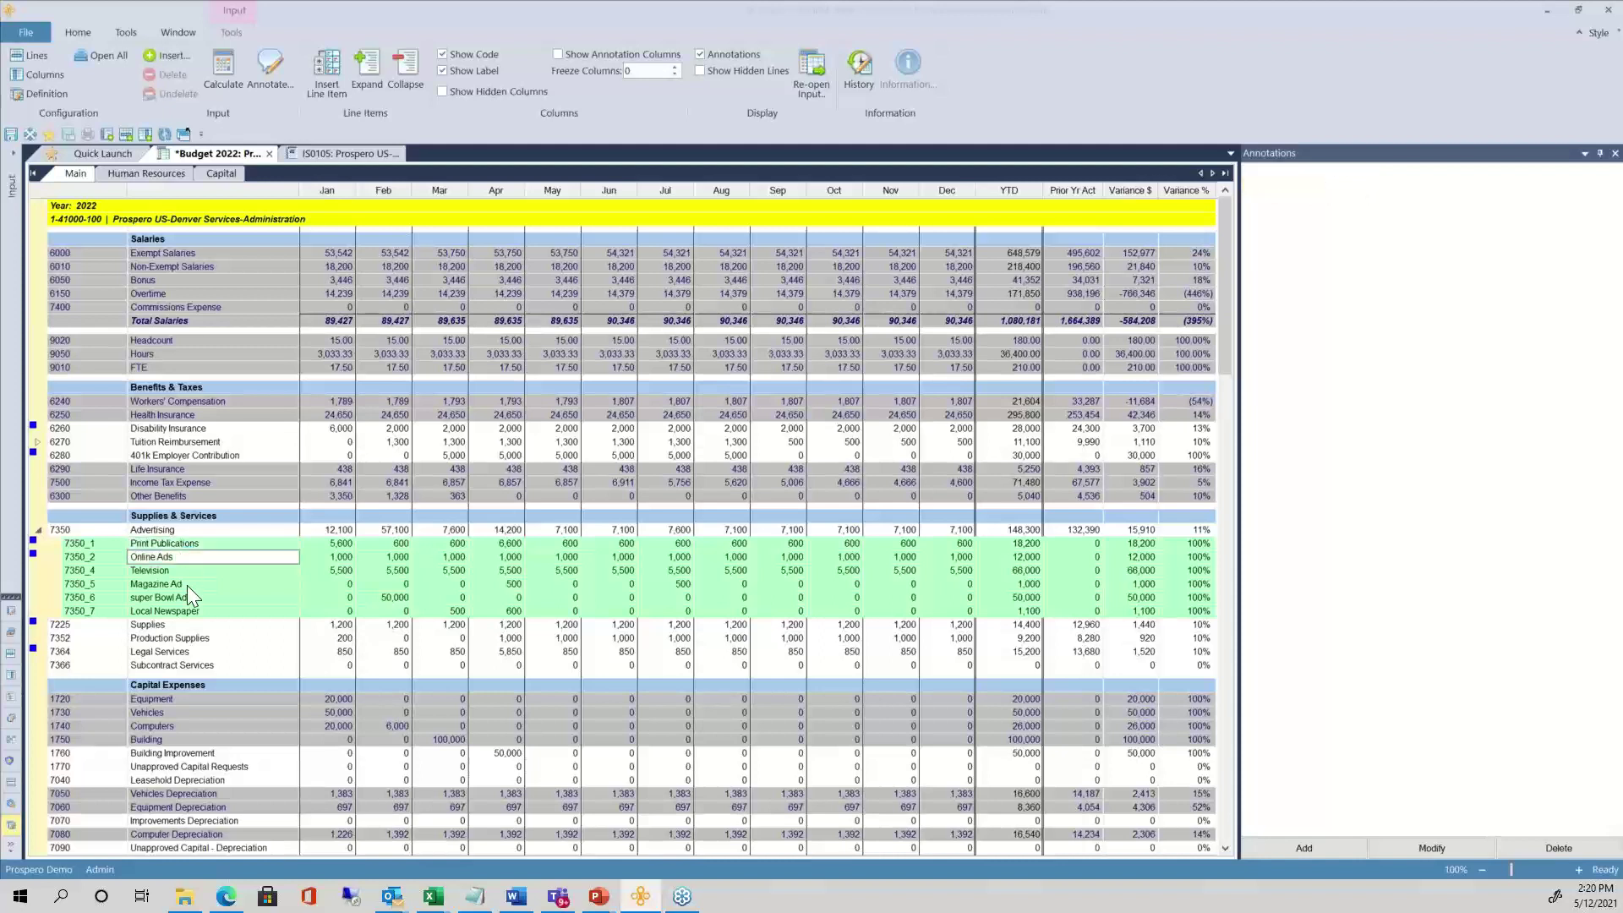
{"action": "key", "text": "Down"}
{"action": "key", "text": "Down"}
{"action": "key", "text": "Down"}
{"action": "key", "text": "Down"}
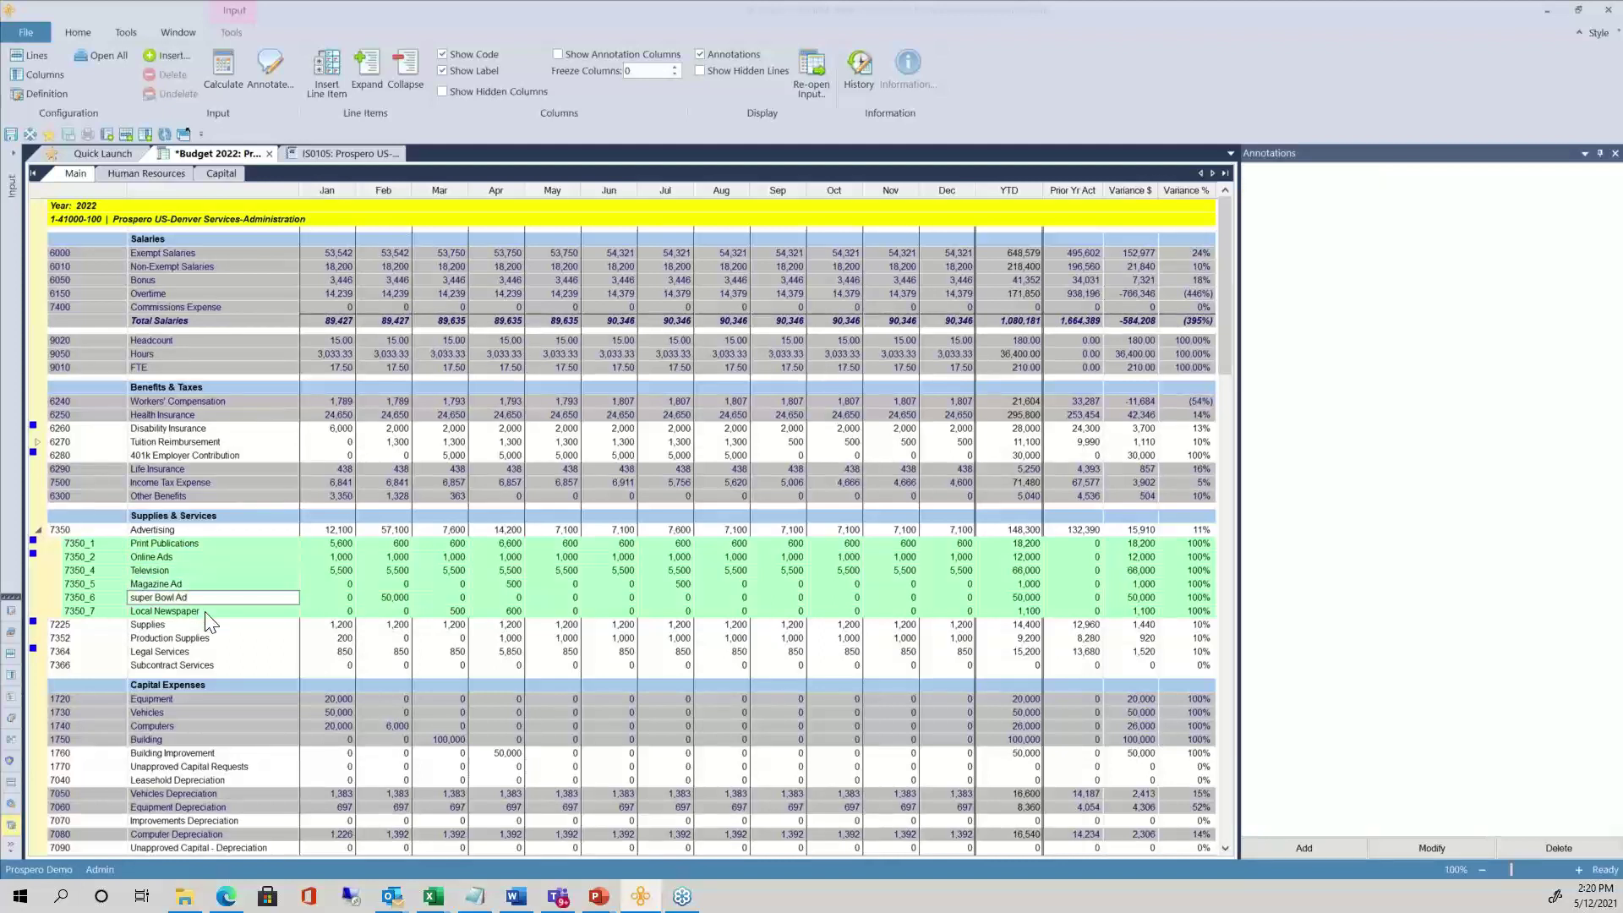
Inspect the monthly amounts of the super Bowl Ad and Magazine Ad detail lines, and collapse the Advertising line
{"action": "left_click", "coordinate": [373, 597]}
{"action": "left_click", "coordinate": [438, 571]}
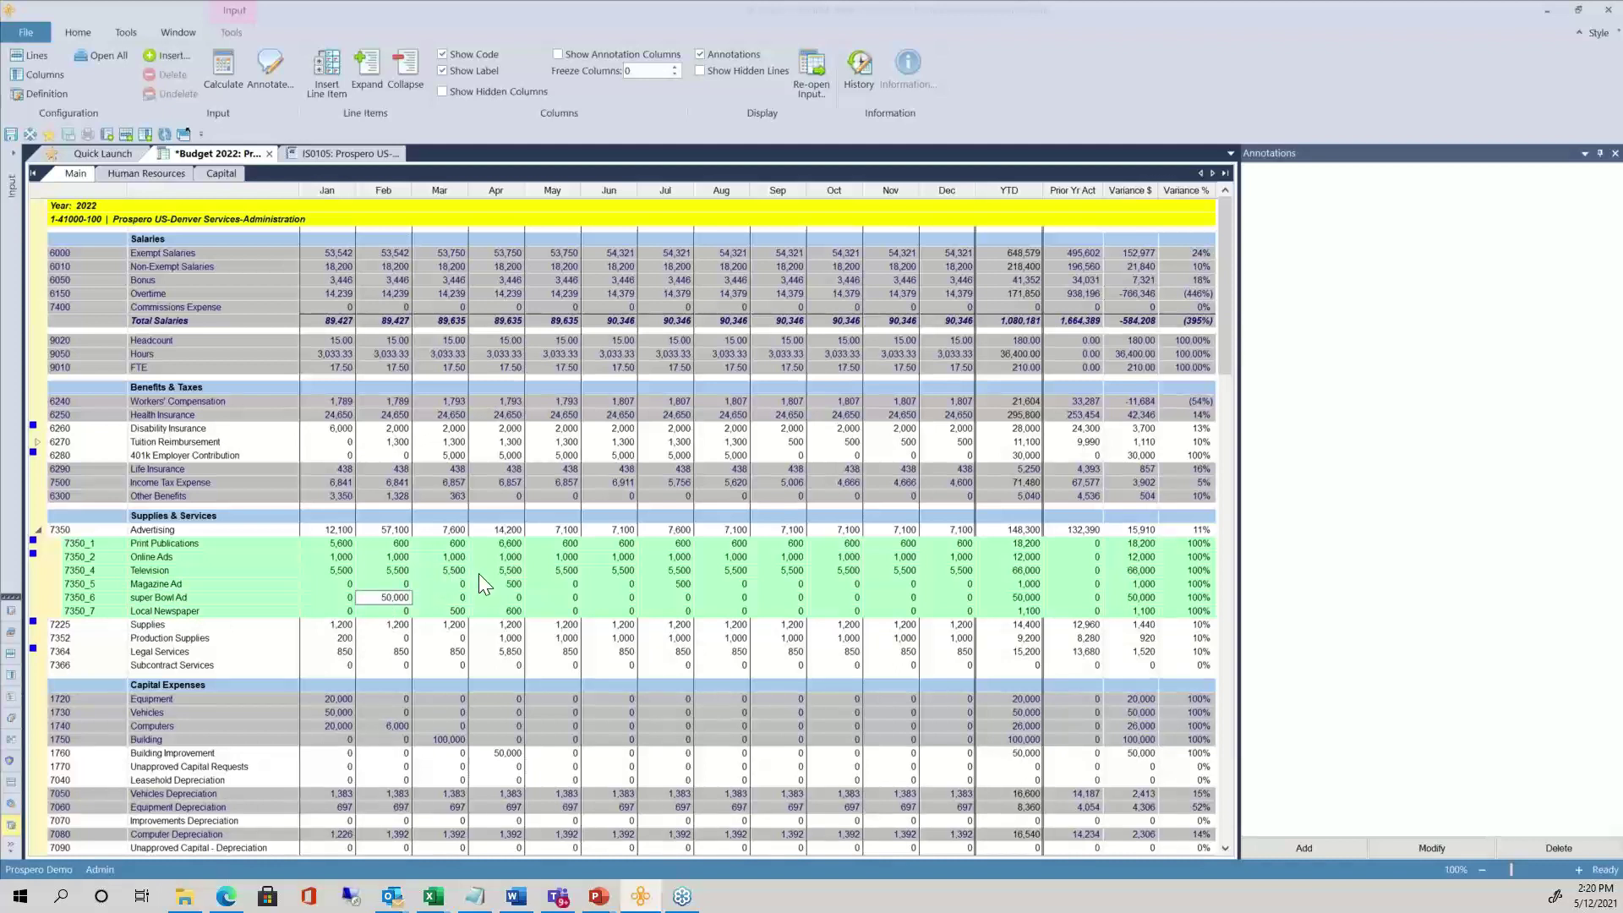
{"action": "left_click", "coordinate": [480, 574]}
{"action": "double_click", "coordinate": [182, 598]}
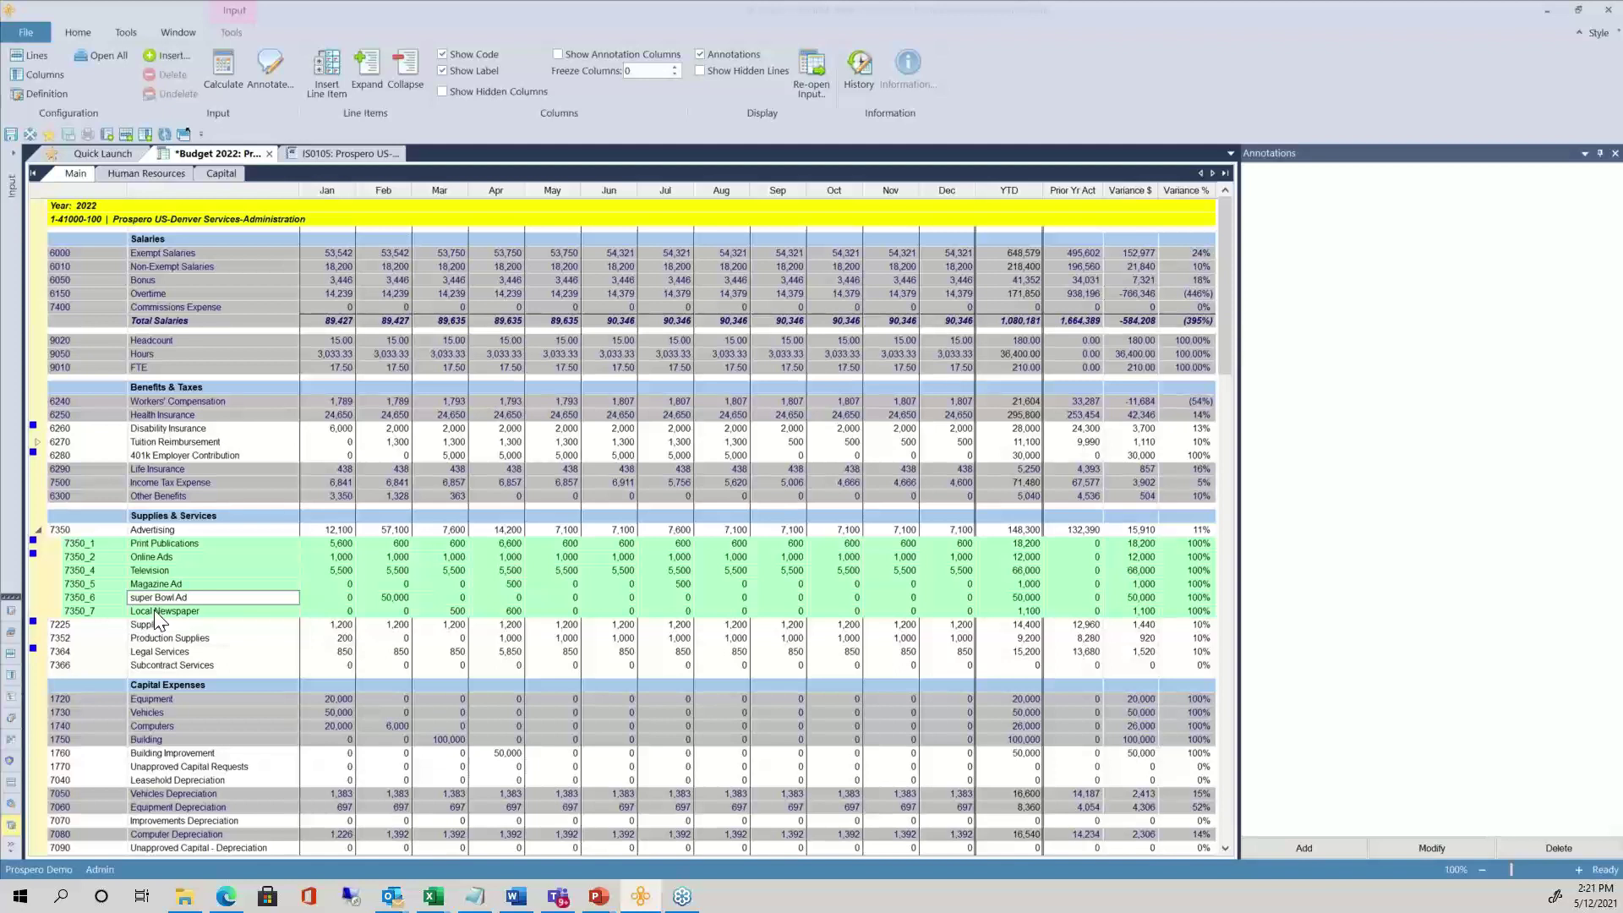
{"action": "left_click", "coordinate": [385, 584]}
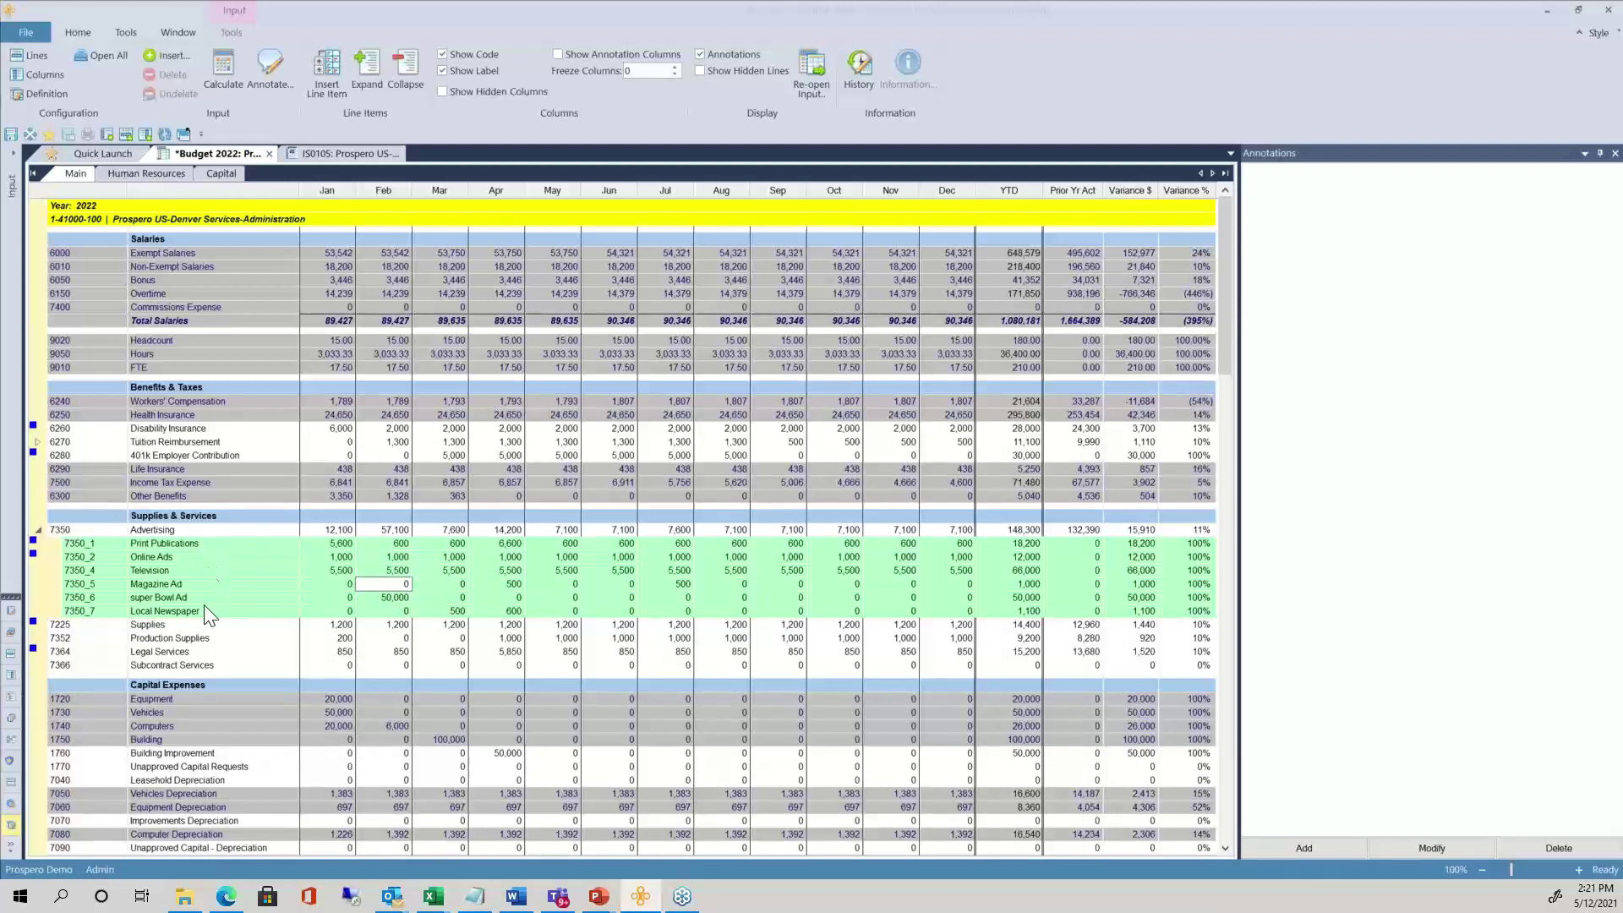
{"action": "double_click", "coordinate": [189, 529]}
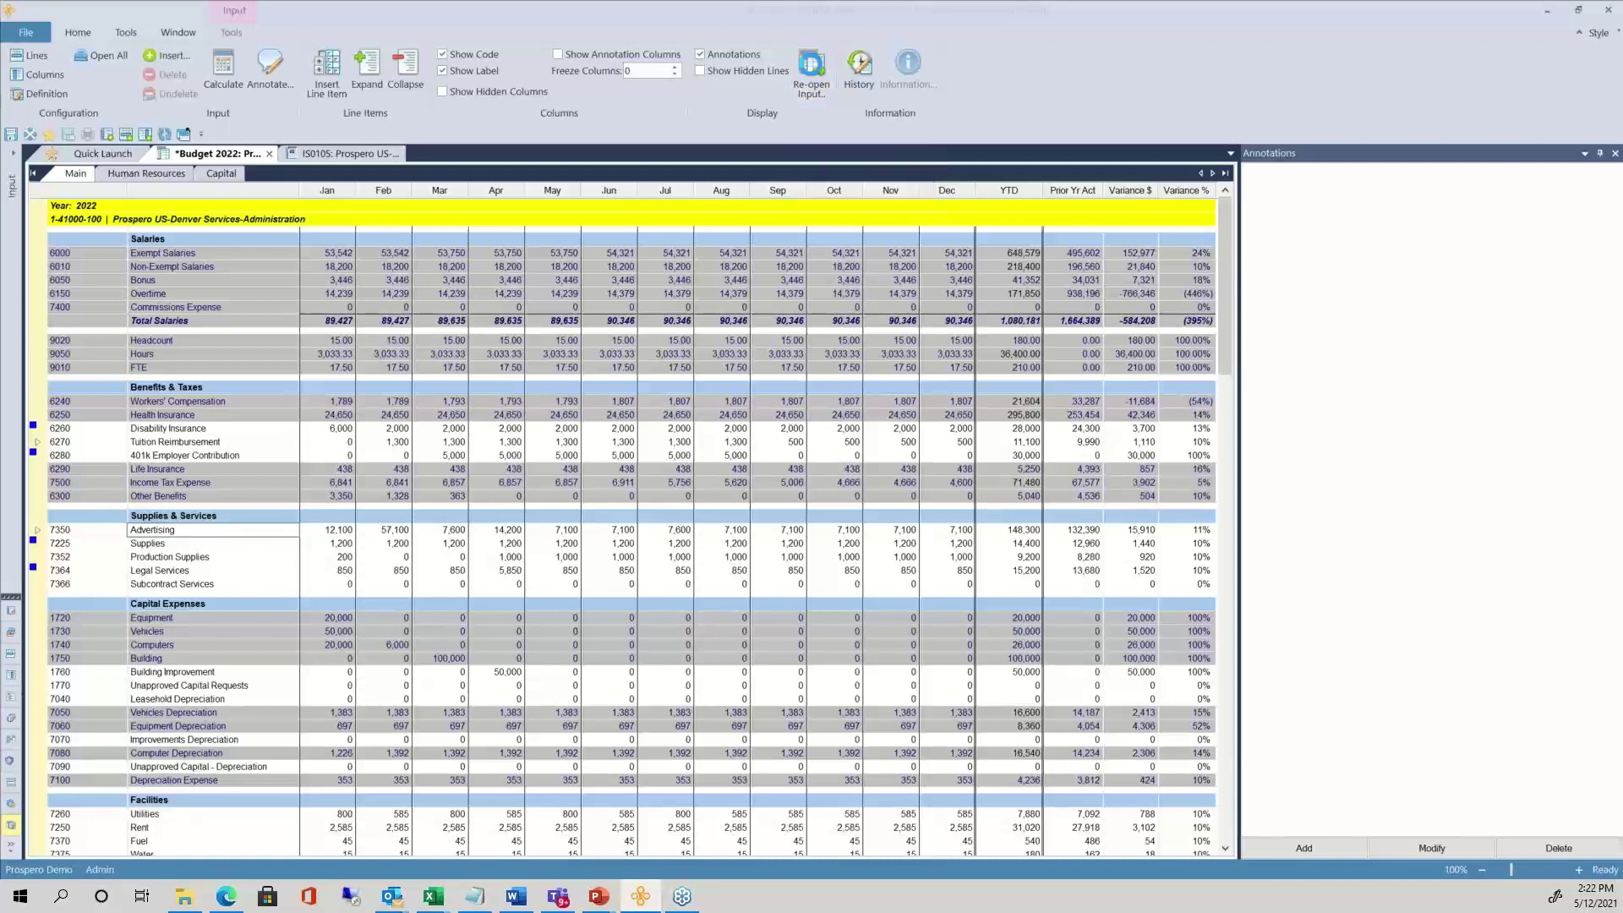
Re-open the 2022 budget input for department 200 - Sales, keeping company 1 and location 41000
{"action": "left_click", "coordinate": [811, 72]}
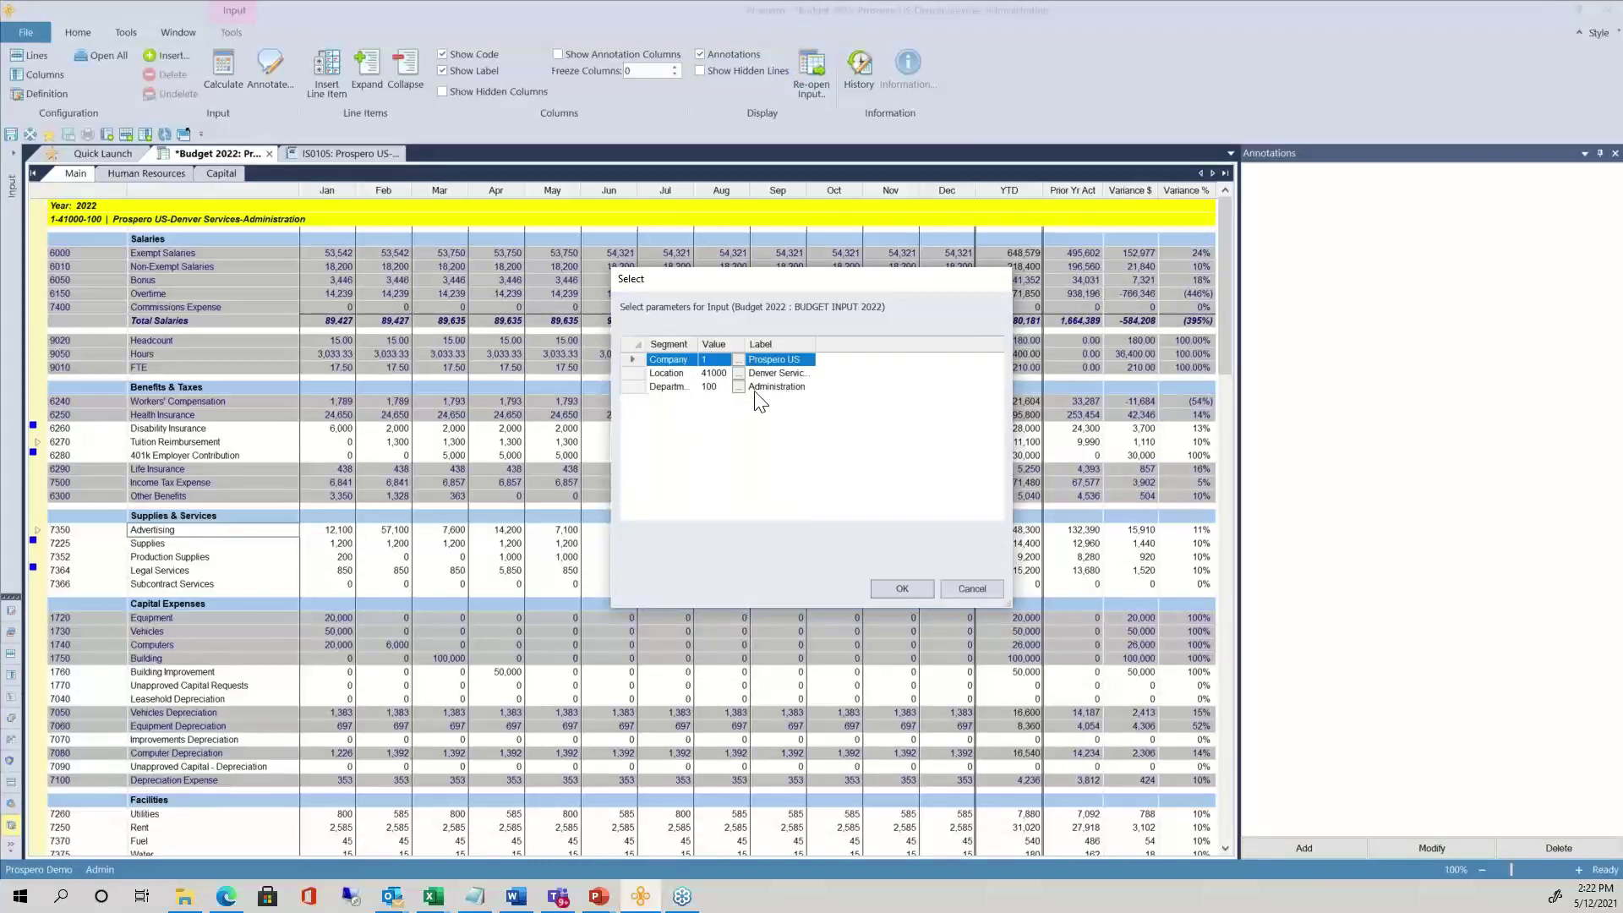
{"action": "left_click", "coordinate": [737, 388]}
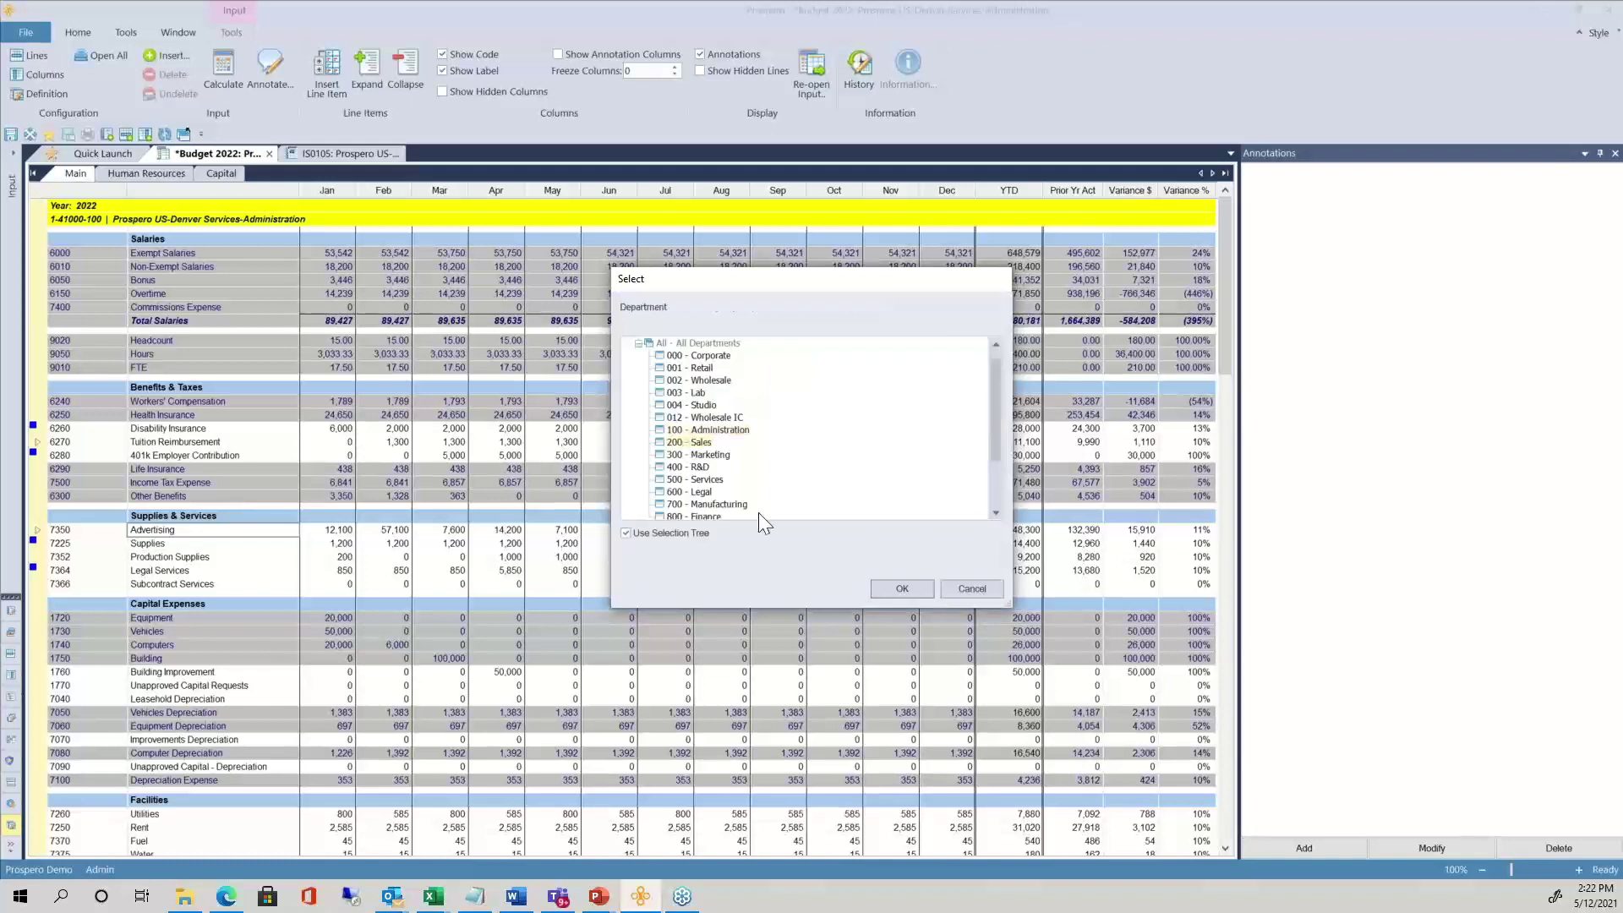
{"action": "left_click", "coordinate": [884, 587]}
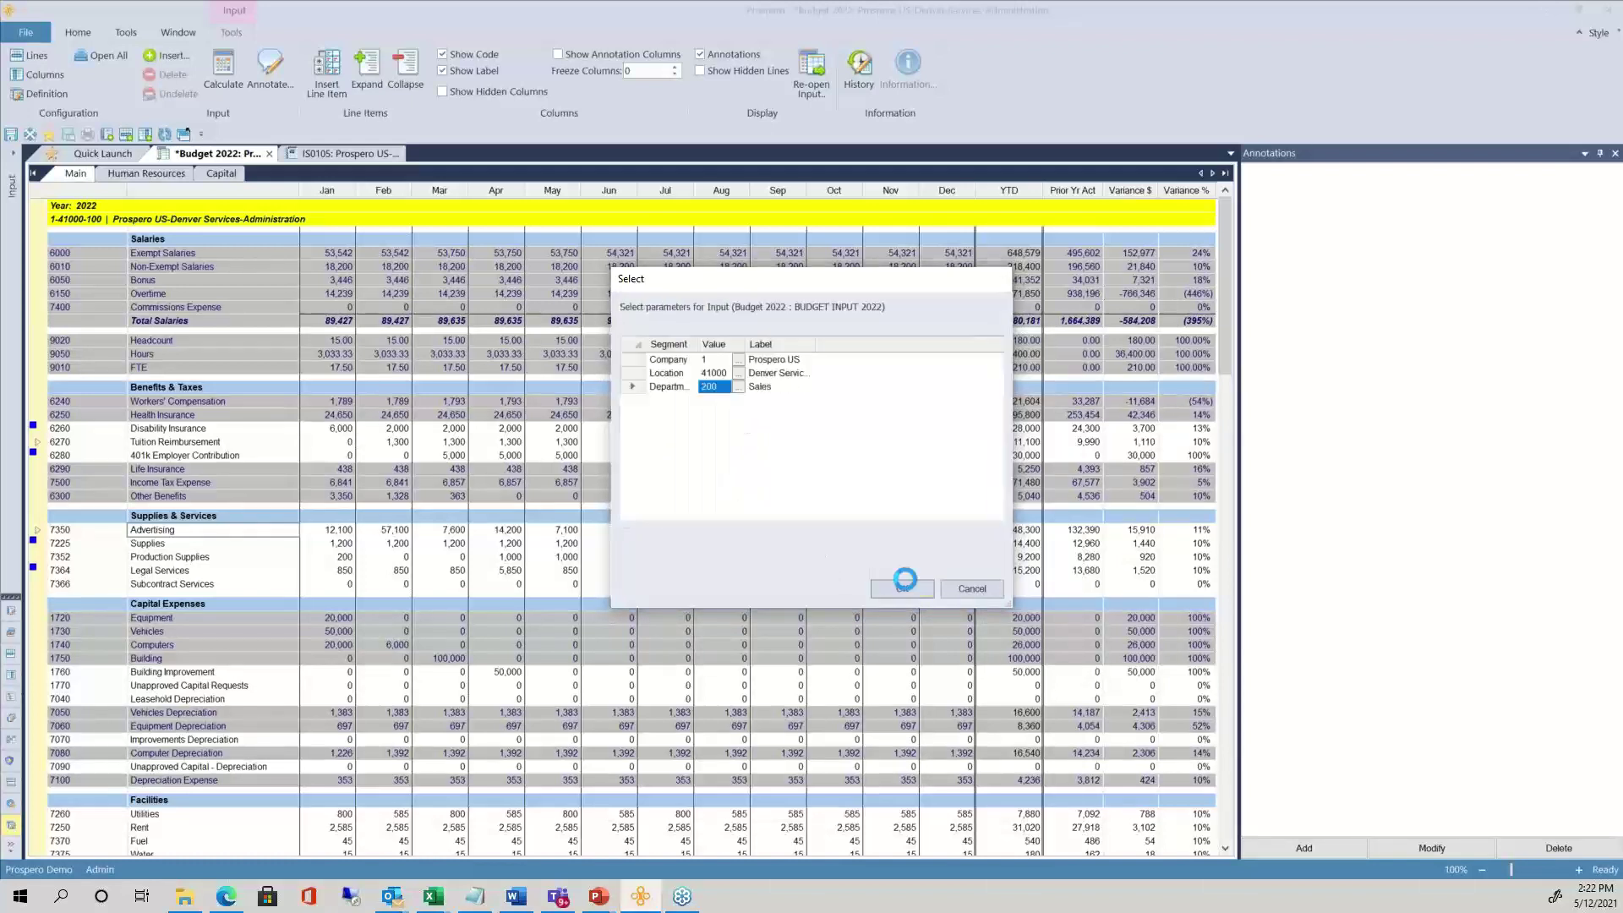
{"action": "left_click", "coordinate": [903, 587]}
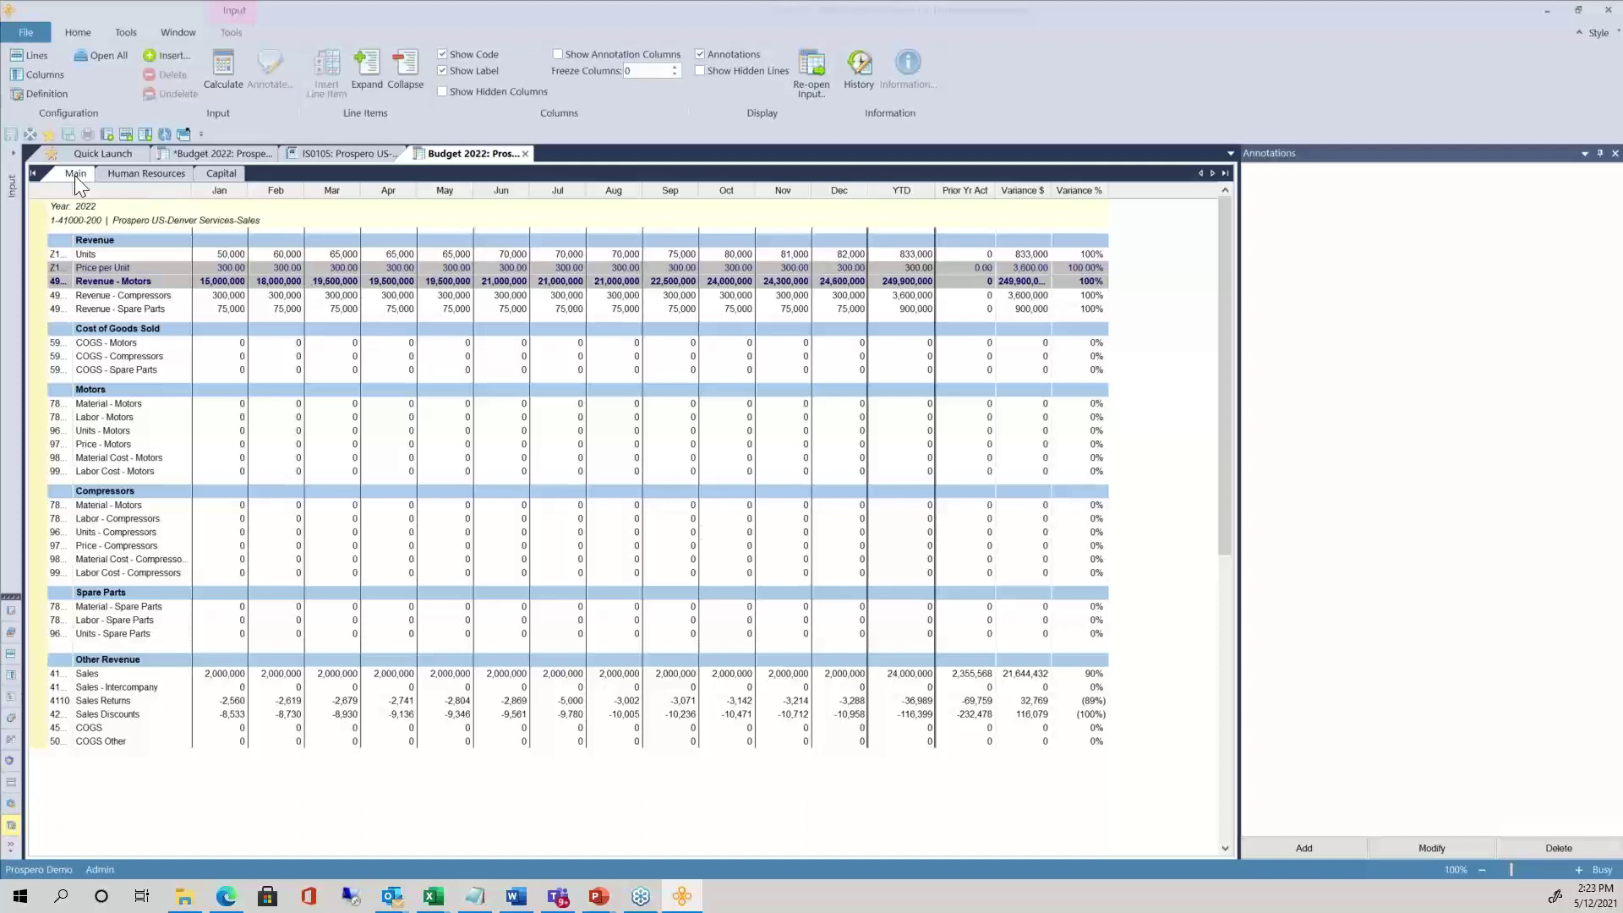
Widen the account code column of the Sales budget and inspect the January Units, Price per Unit and Revenue - Motors amounts
{"action": "left_click", "coordinate": [125, 176]}
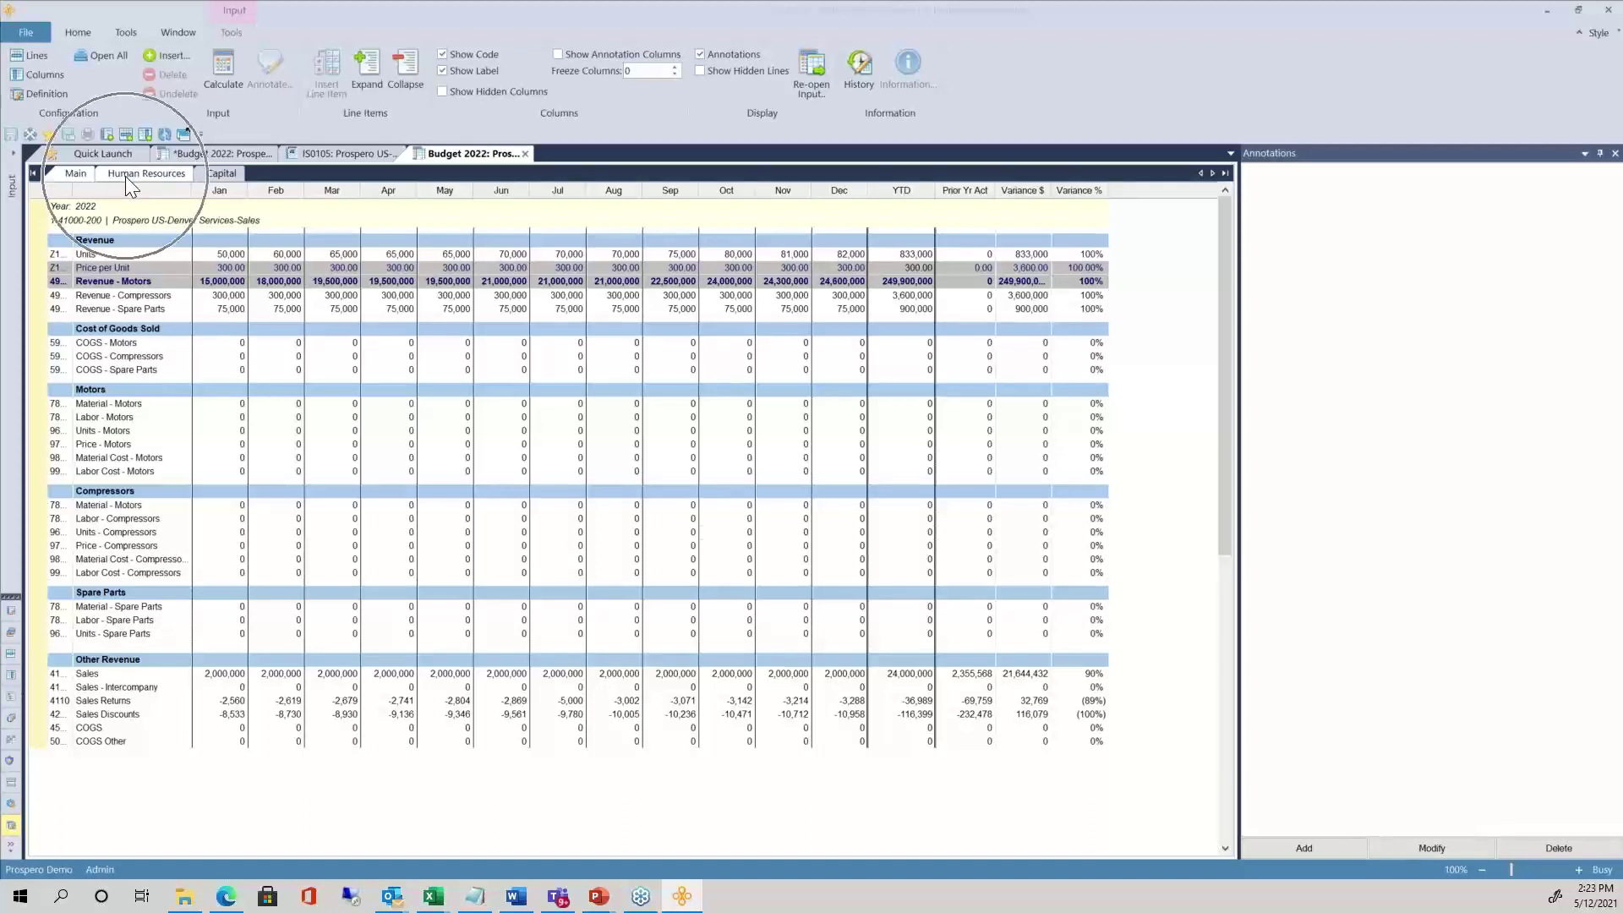
{"action": "left_click", "coordinate": [201, 178]}
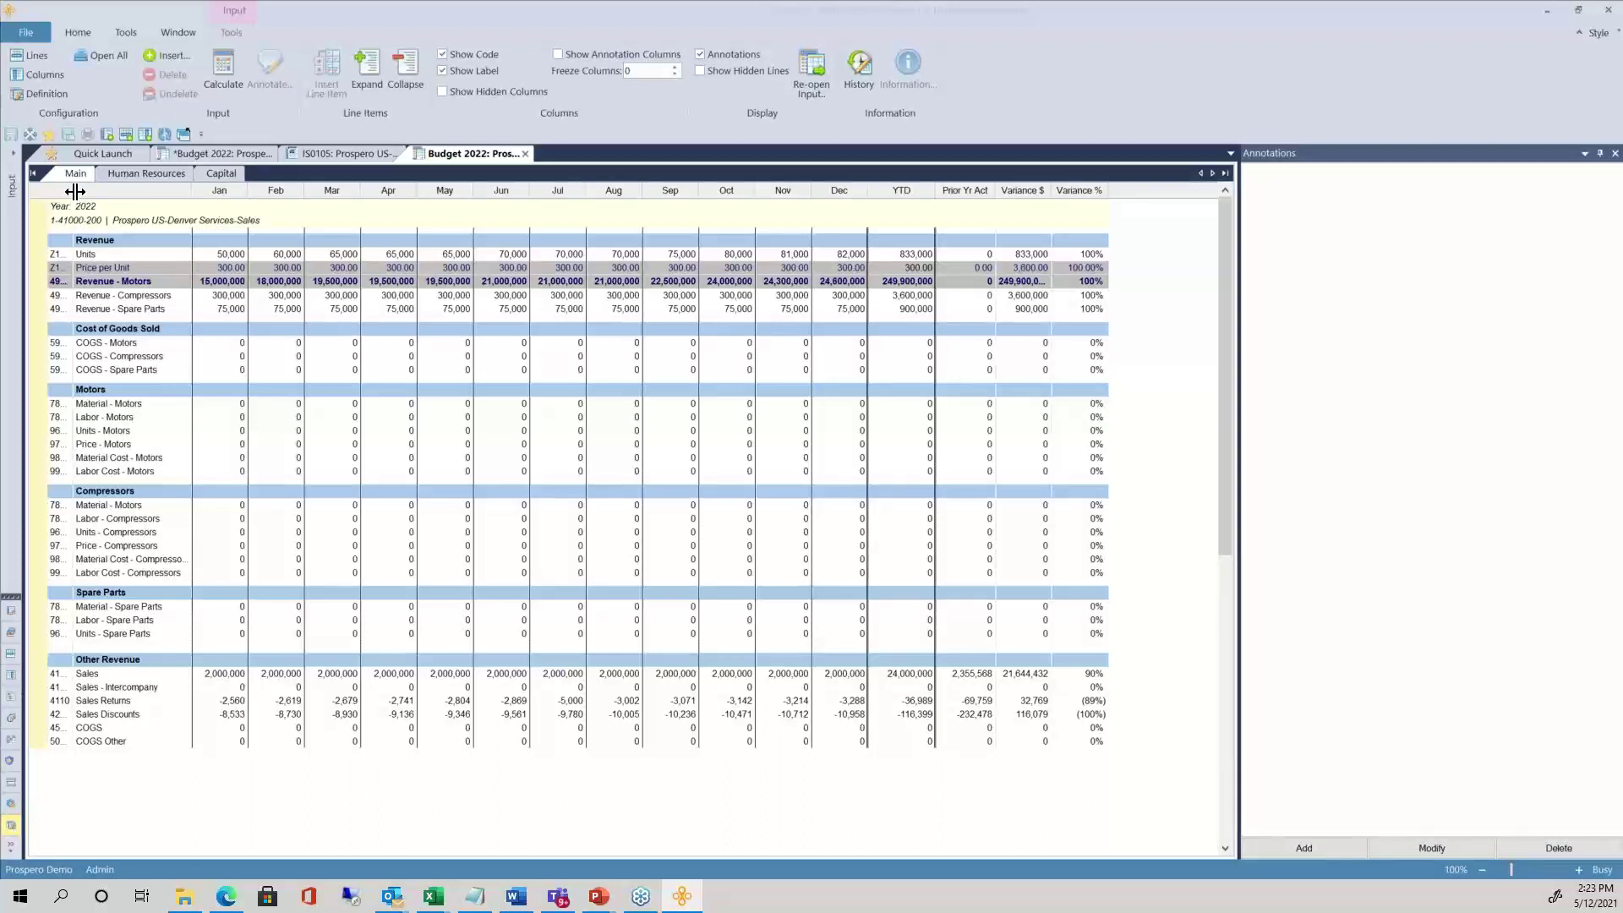
{"action": "double_click", "coordinate": [90, 264]}
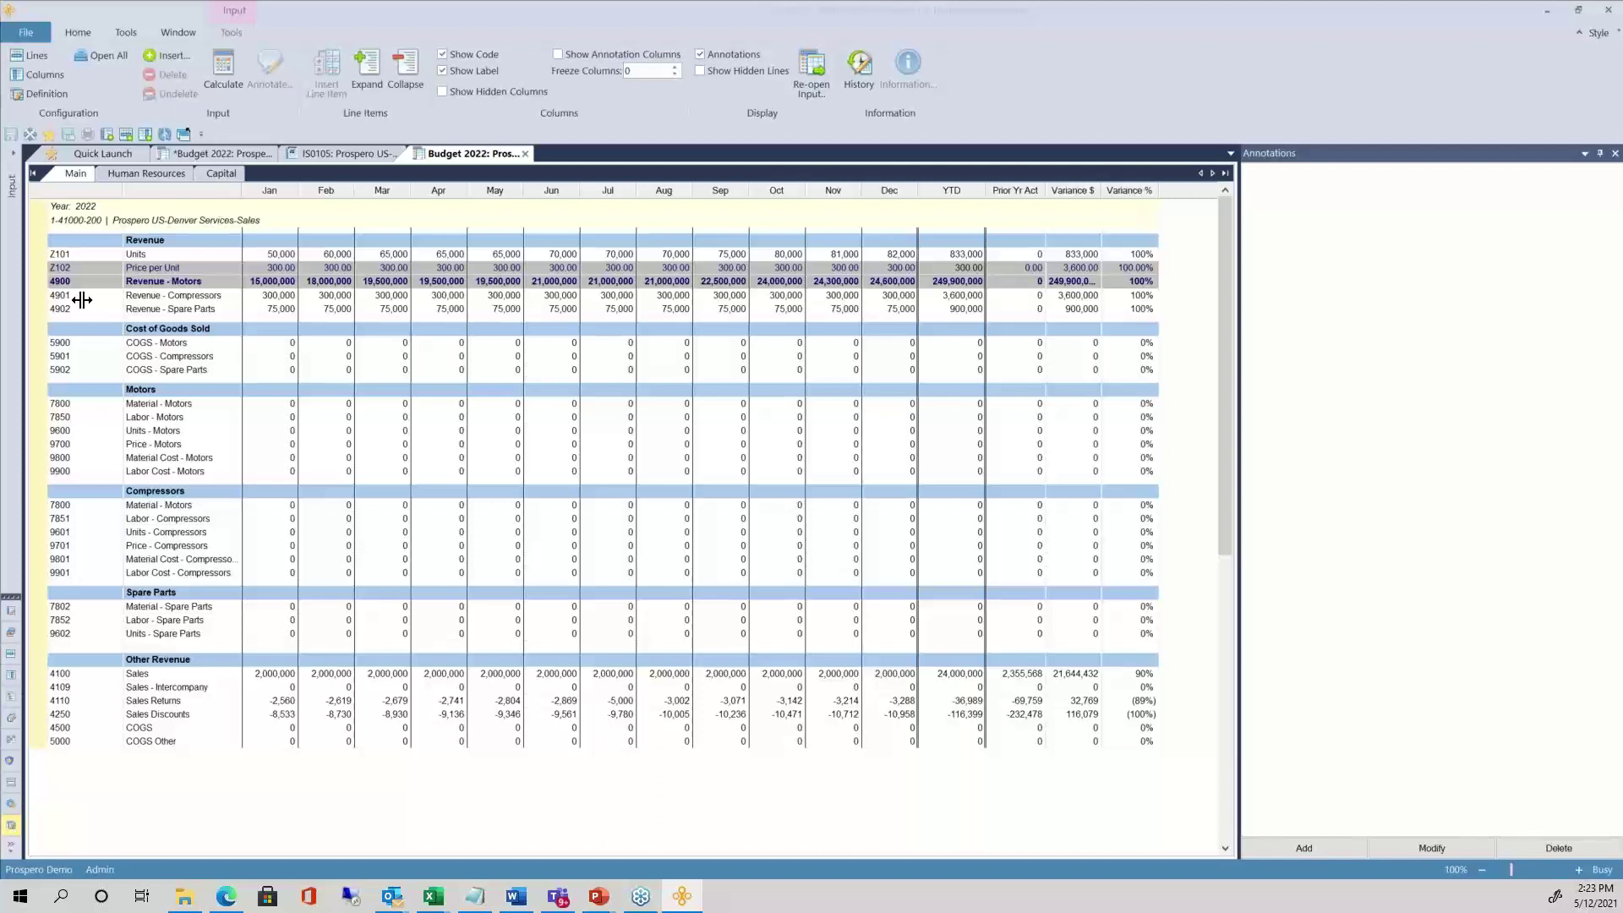
{"action": "left_click", "coordinate": [268, 254]}
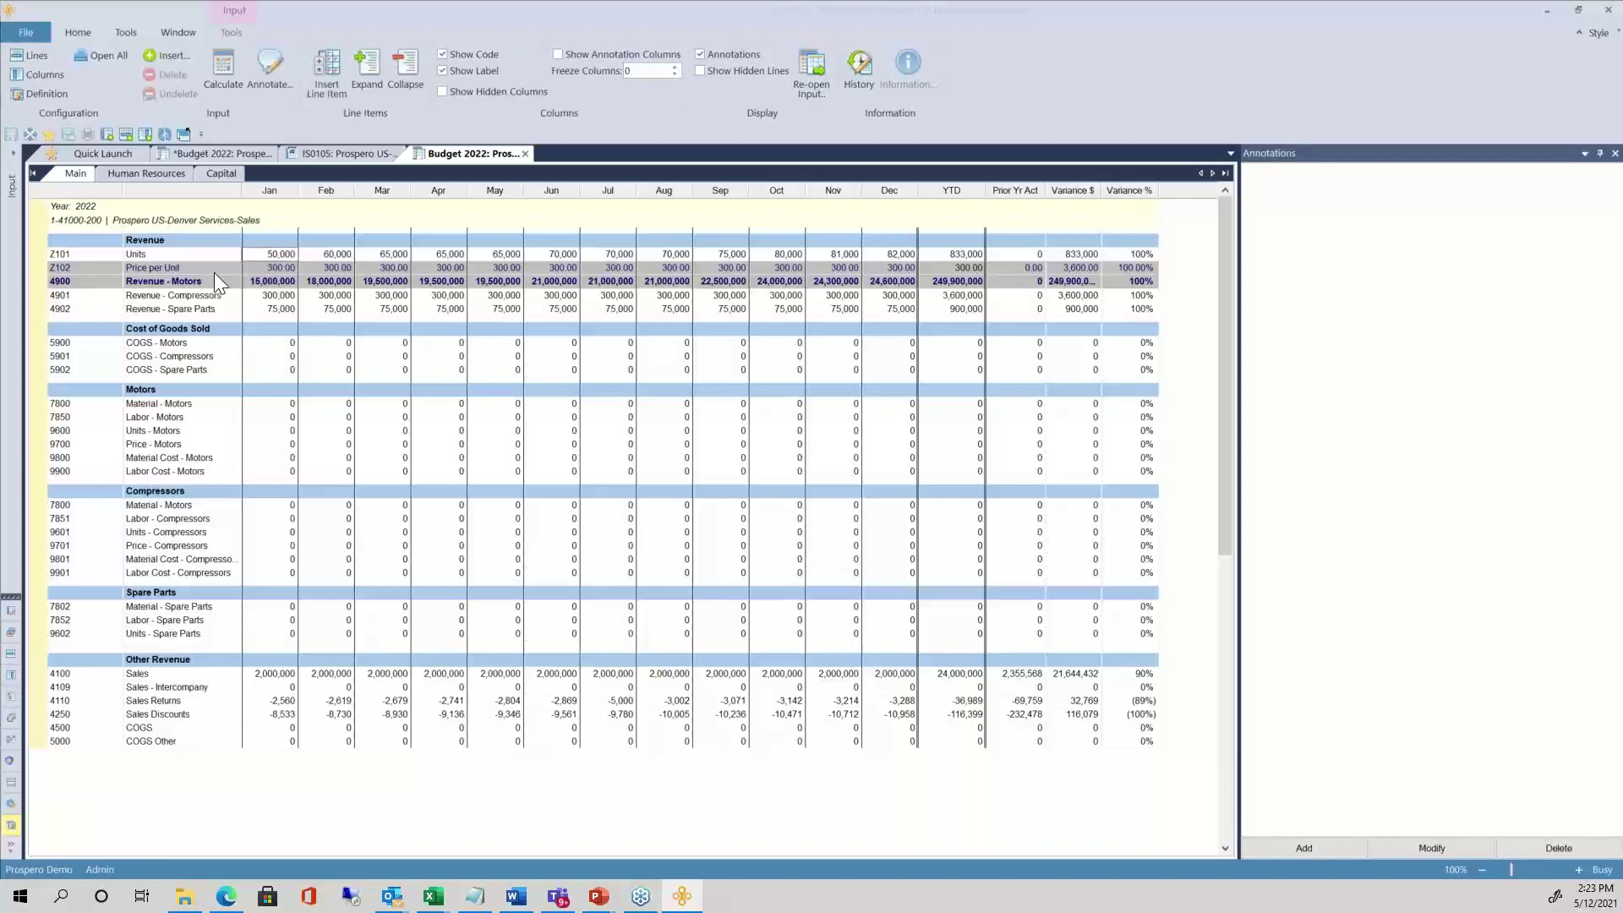
{"action": "left_click", "coordinate": [262, 269]}
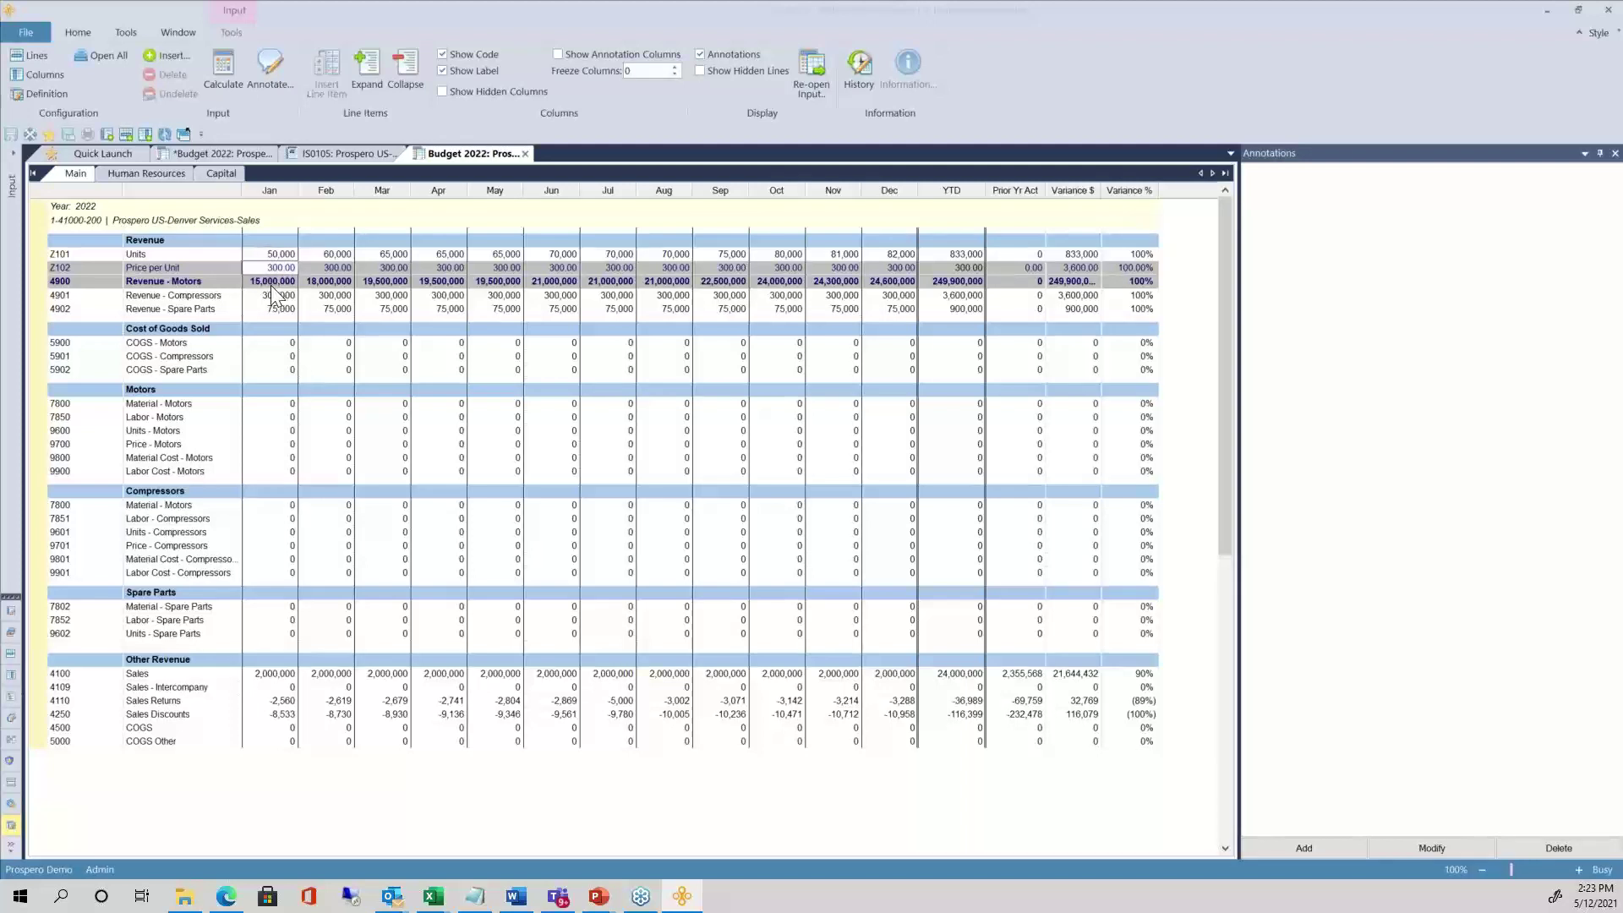
{"action": "key", "text": "Down"}
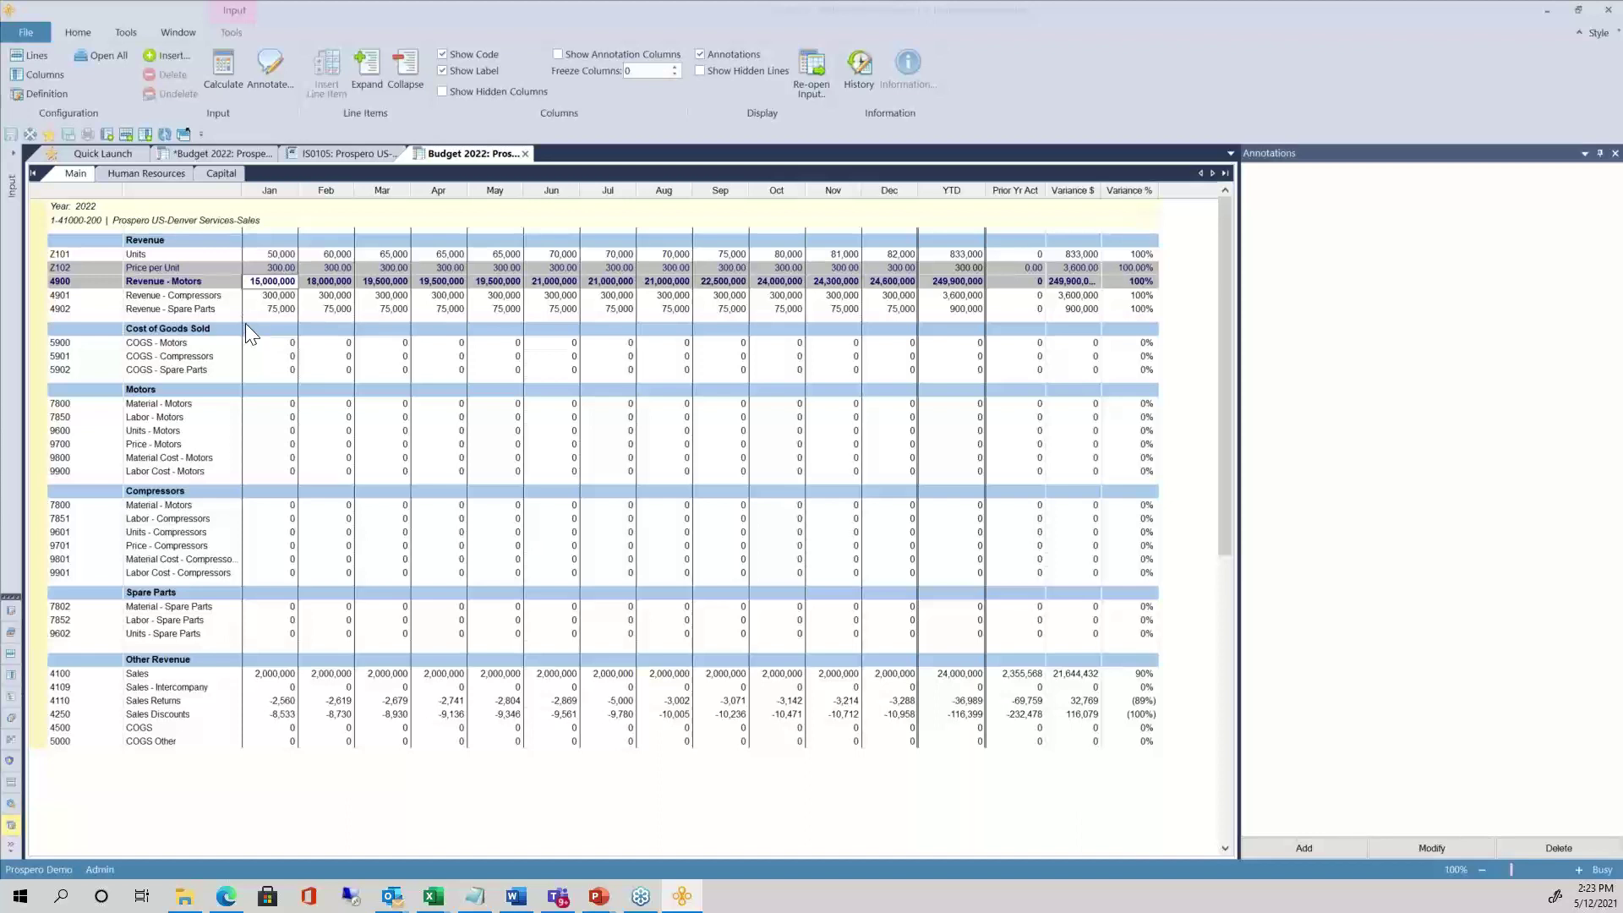
Return to the Administration budget and compare its Main sheet with its Human Resources sheet
{"action": "left_click", "coordinate": [200, 153]}
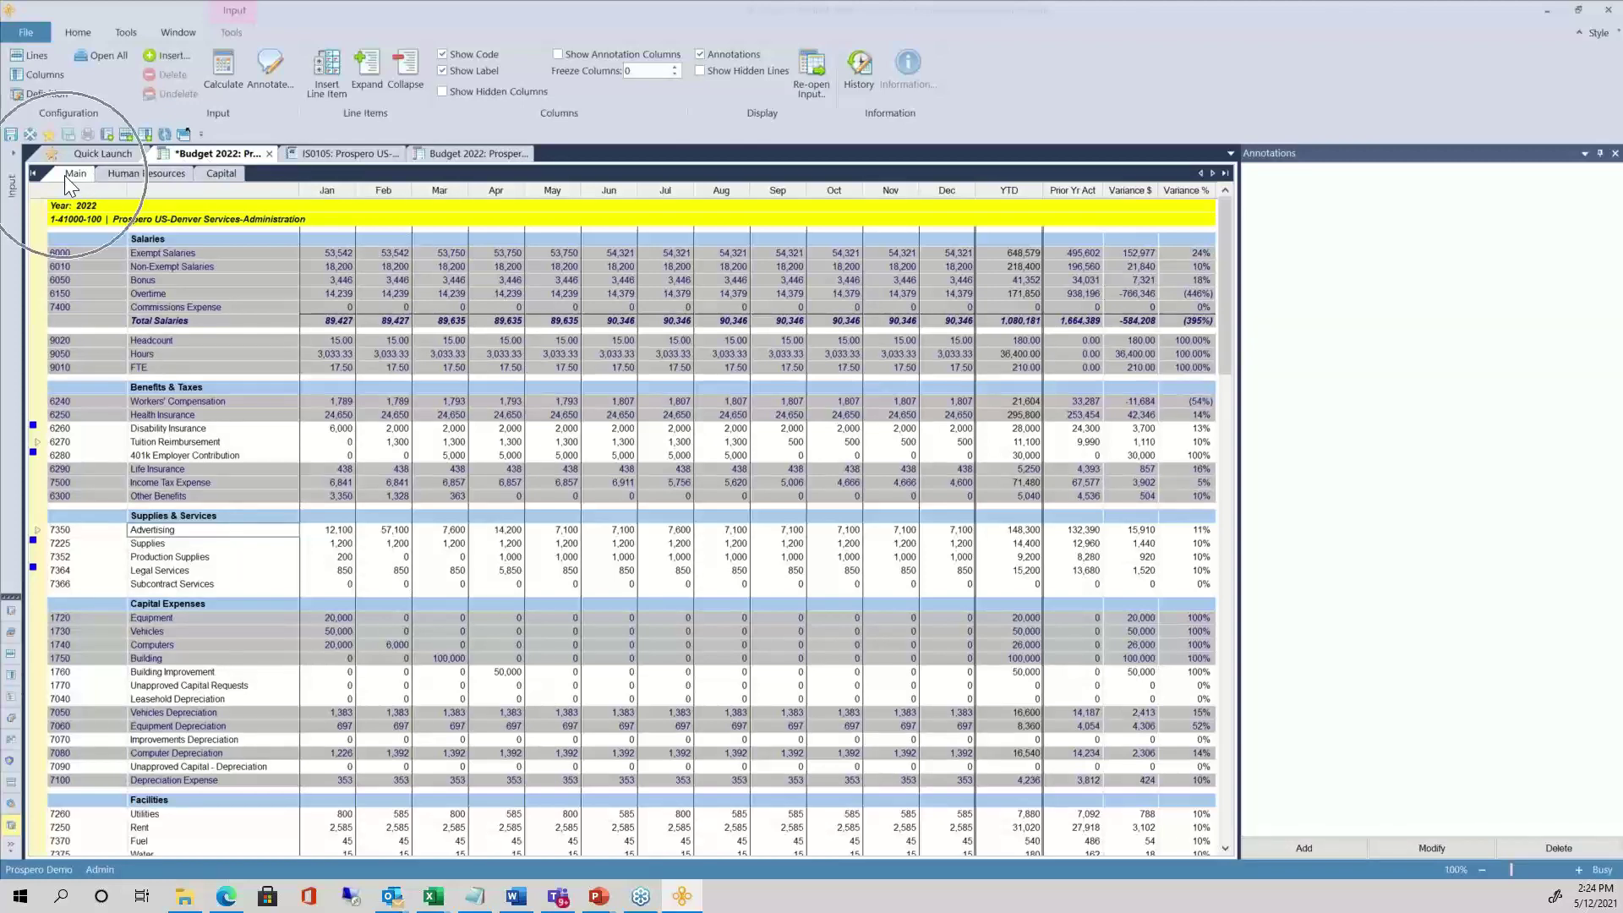
{"action": "left_click", "coordinate": [137, 176]}
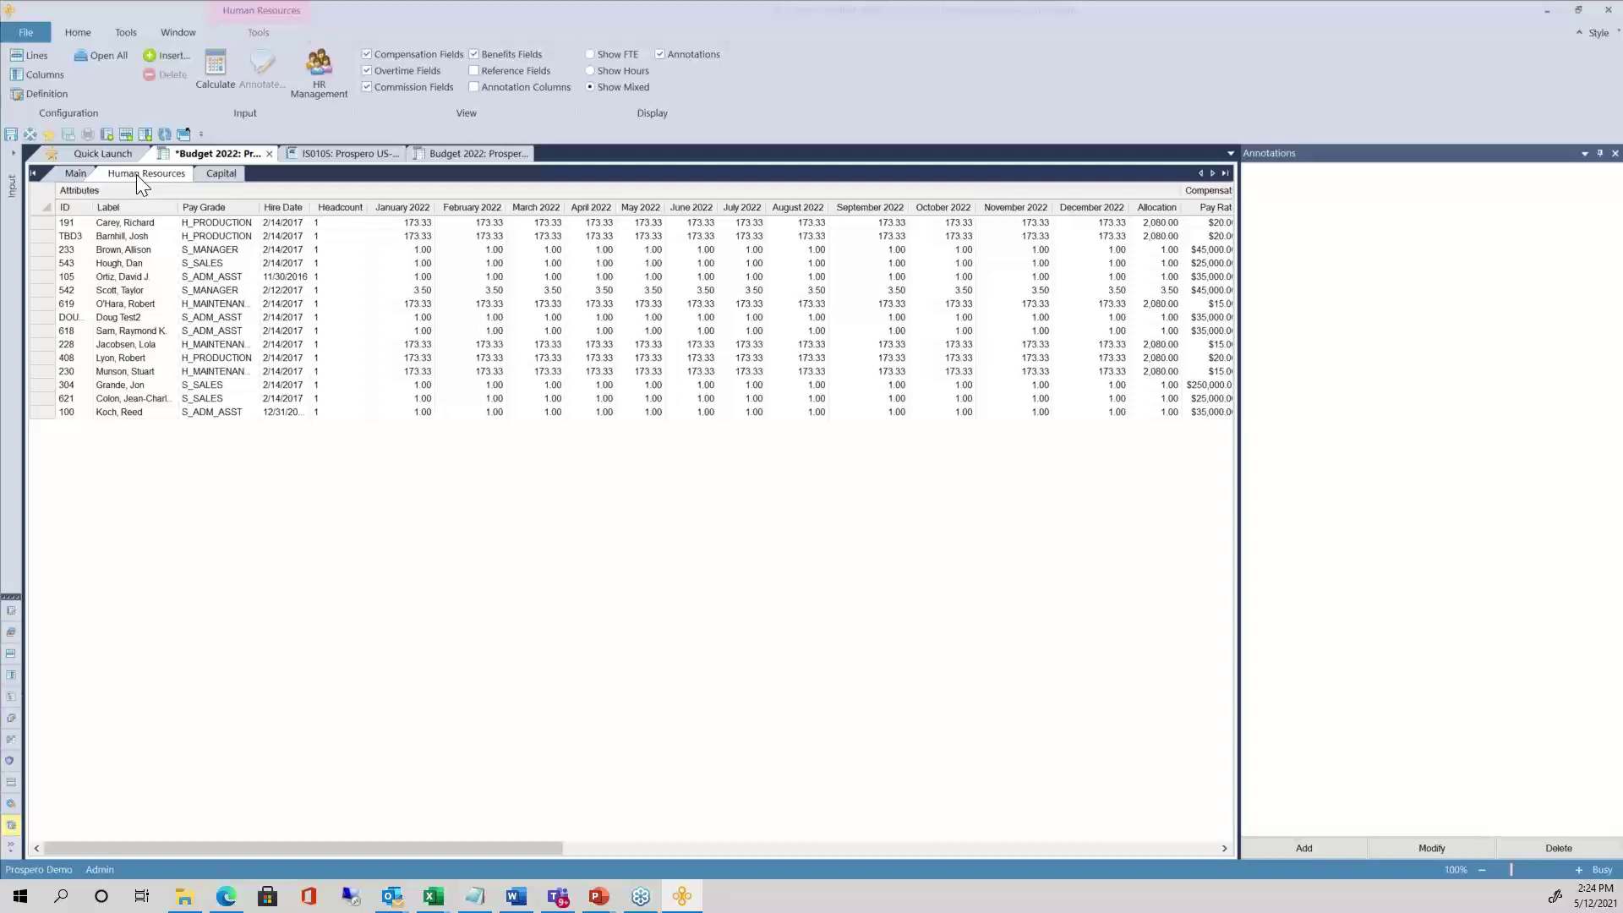
{"action": "left_click", "coordinate": [72, 174]}
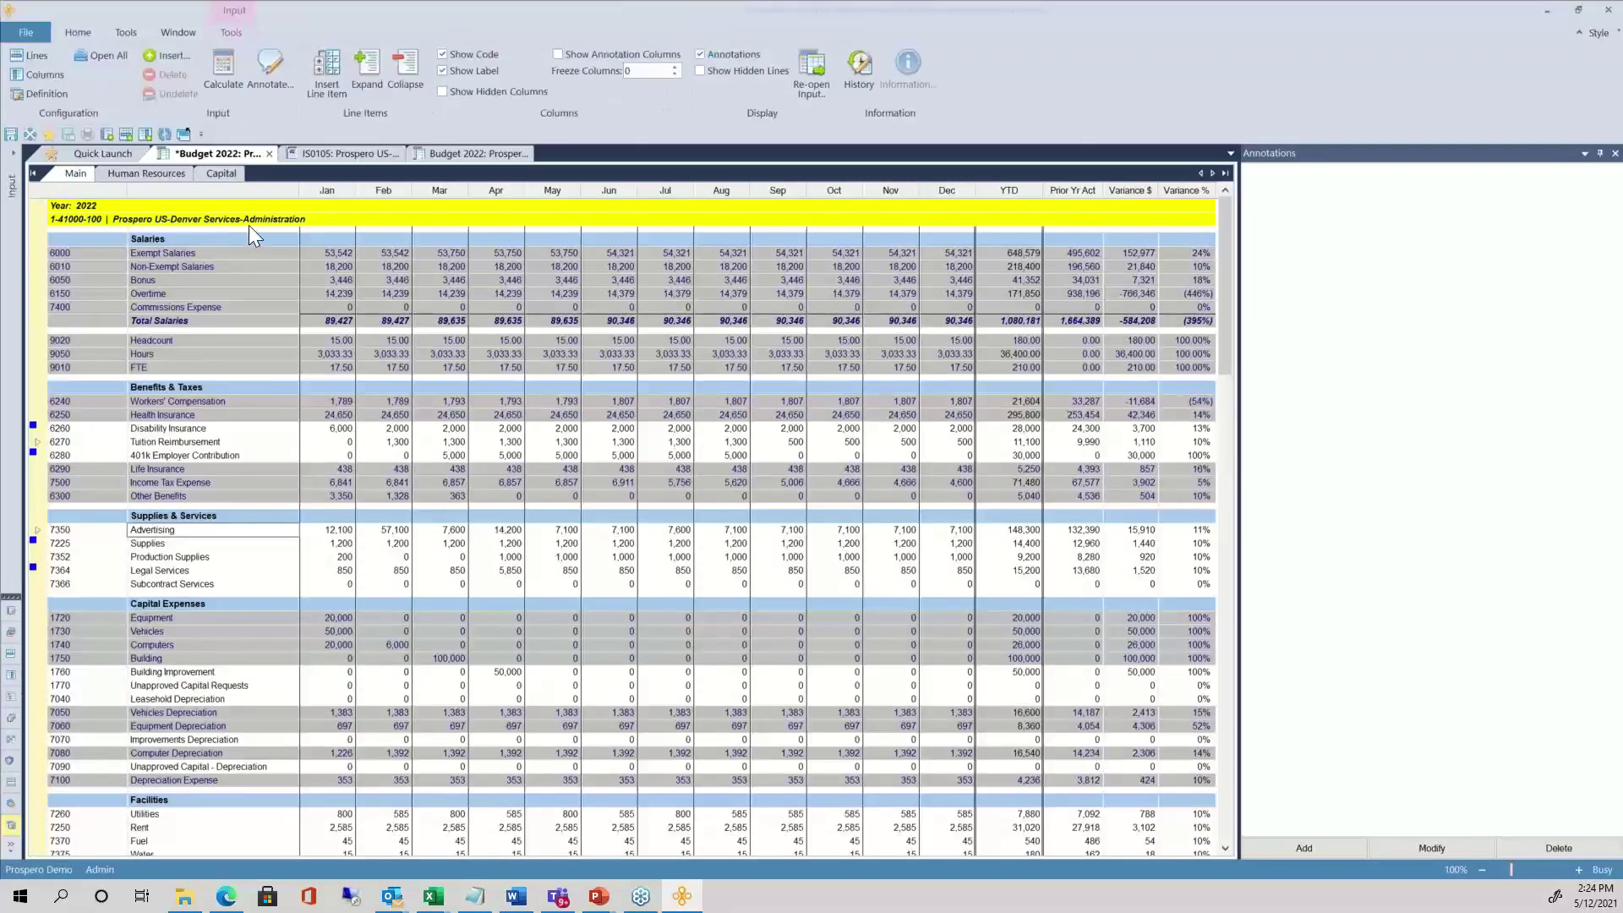
{"action": "left_click", "coordinate": [141, 176]}
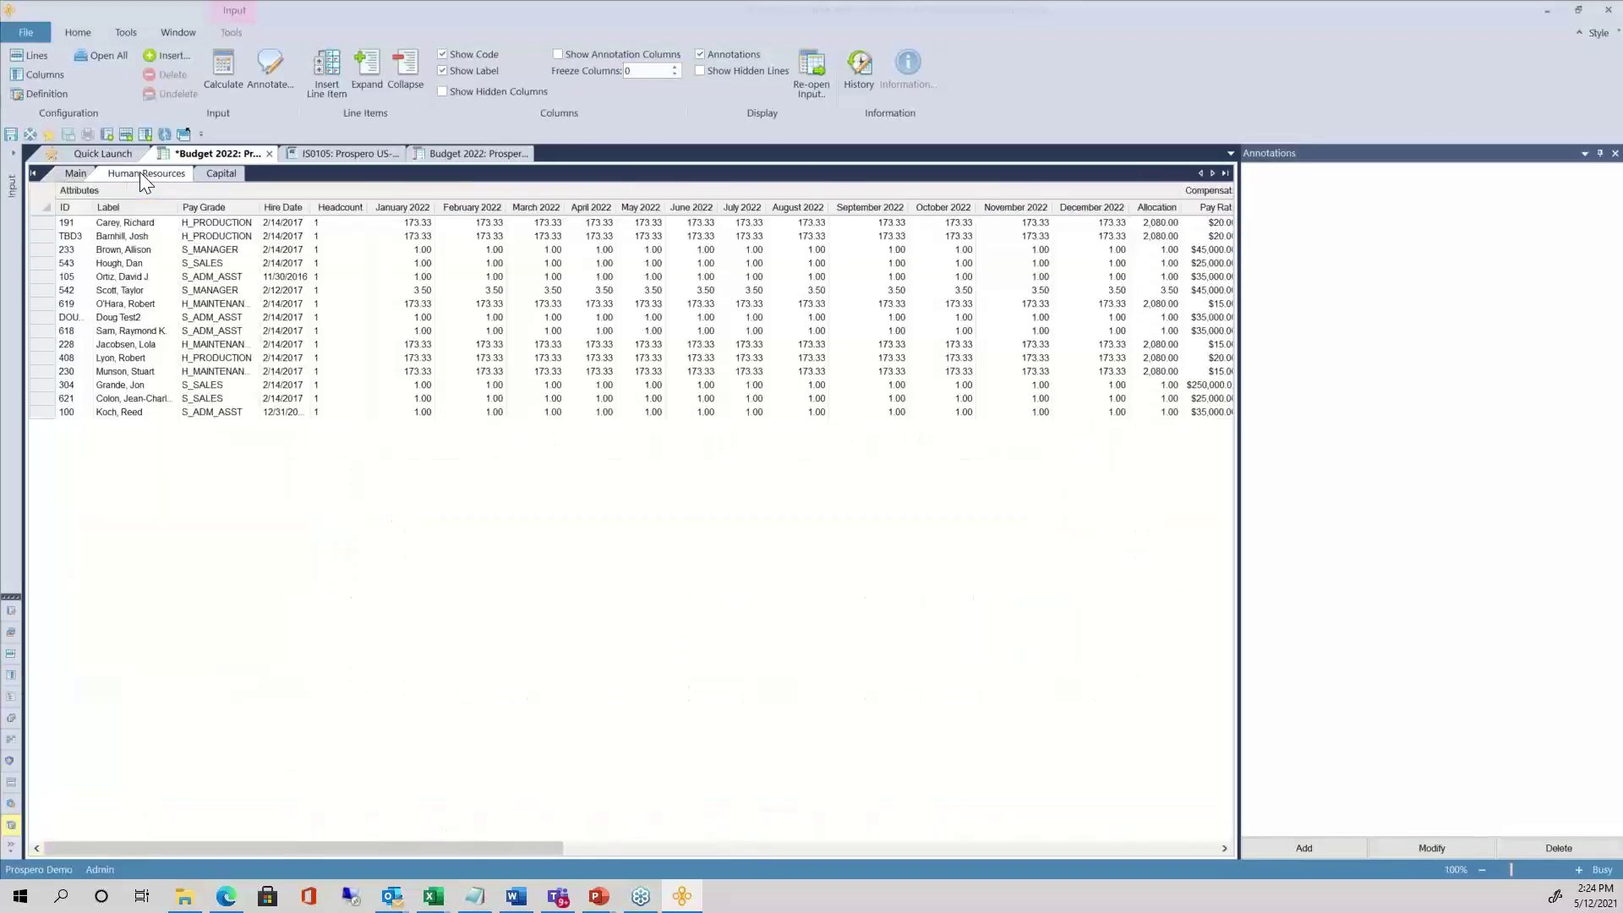
Examine the employee entries in the Human Resources sheet, including their January 2022 allocations and pay rates
{"action": "left_click", "coordinate": [137, 232]}
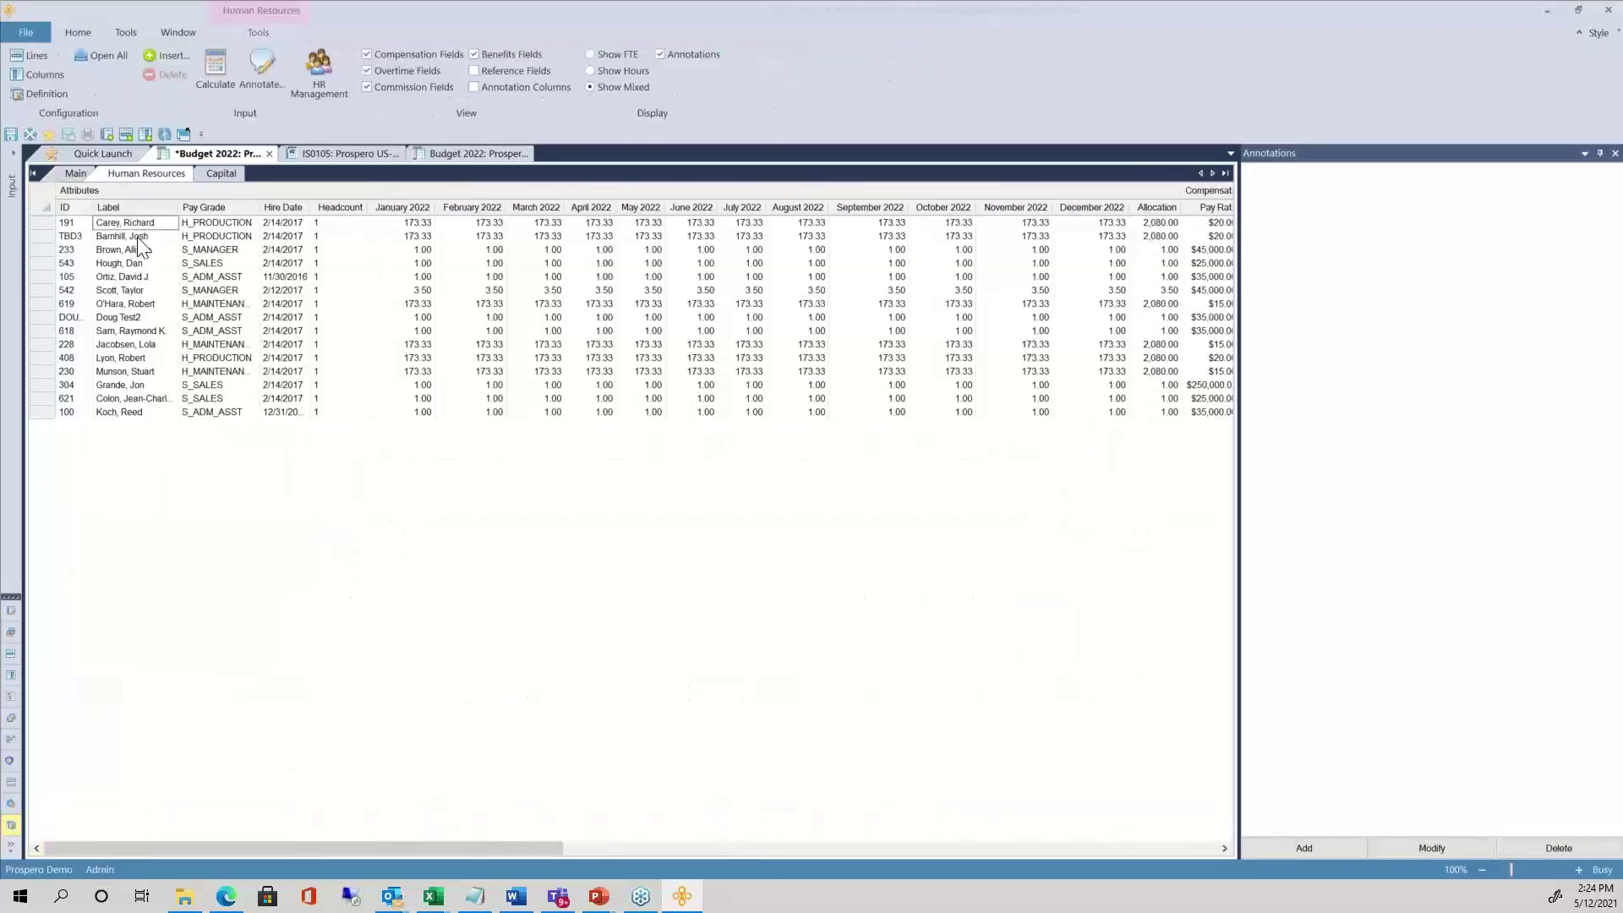
{"action": "left_click", "coordinate": [141, 250]}
{"action": "left_click", "coordinate": [136, 278]}
{"action": "left_click", "coordinate": [405, 223]}
{"action": "left_click", "coordinate": [416, 250]}
{"action": "left_click", "coordinate": [1205, 223]}
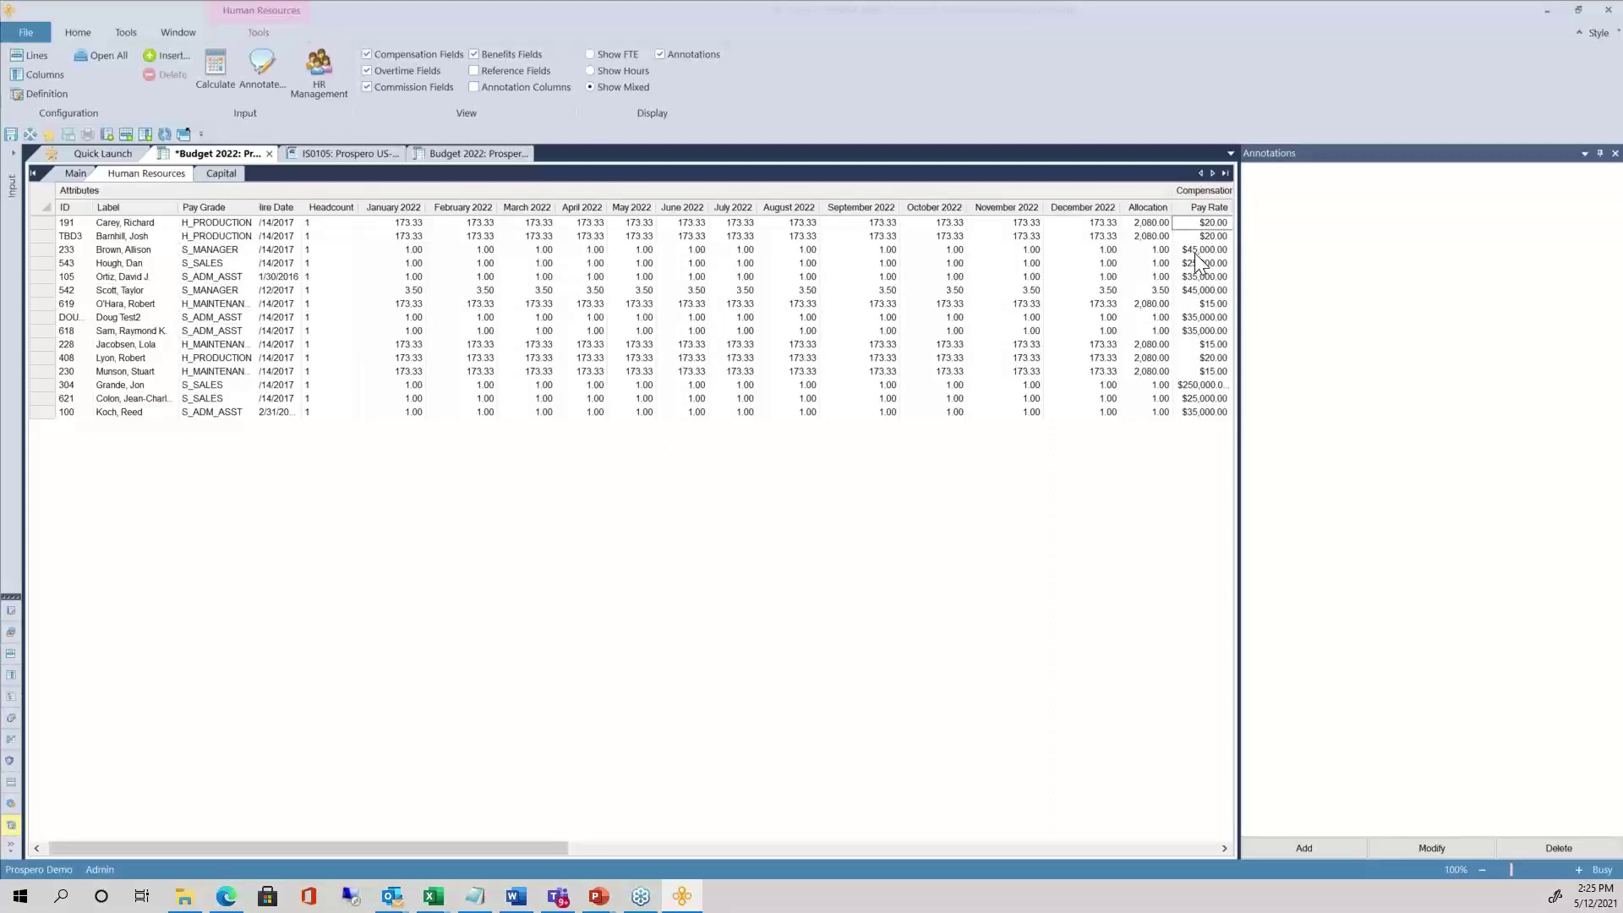
{"action": "left_click", "coordinate": [1200, 250]}
Examine the employees' compensation fields, including the first increase and bonus percentages of the S_MANAGER employee with ID 233
{"action": "left_click", "coordinate": [1223, 848]}
{"action": "left_click", "coordinate": [1222, 849]}
{"action": "left_click", "coordinate": [1221, 849]}
{"action": "left_click", "coordinate": [1221, 849]}
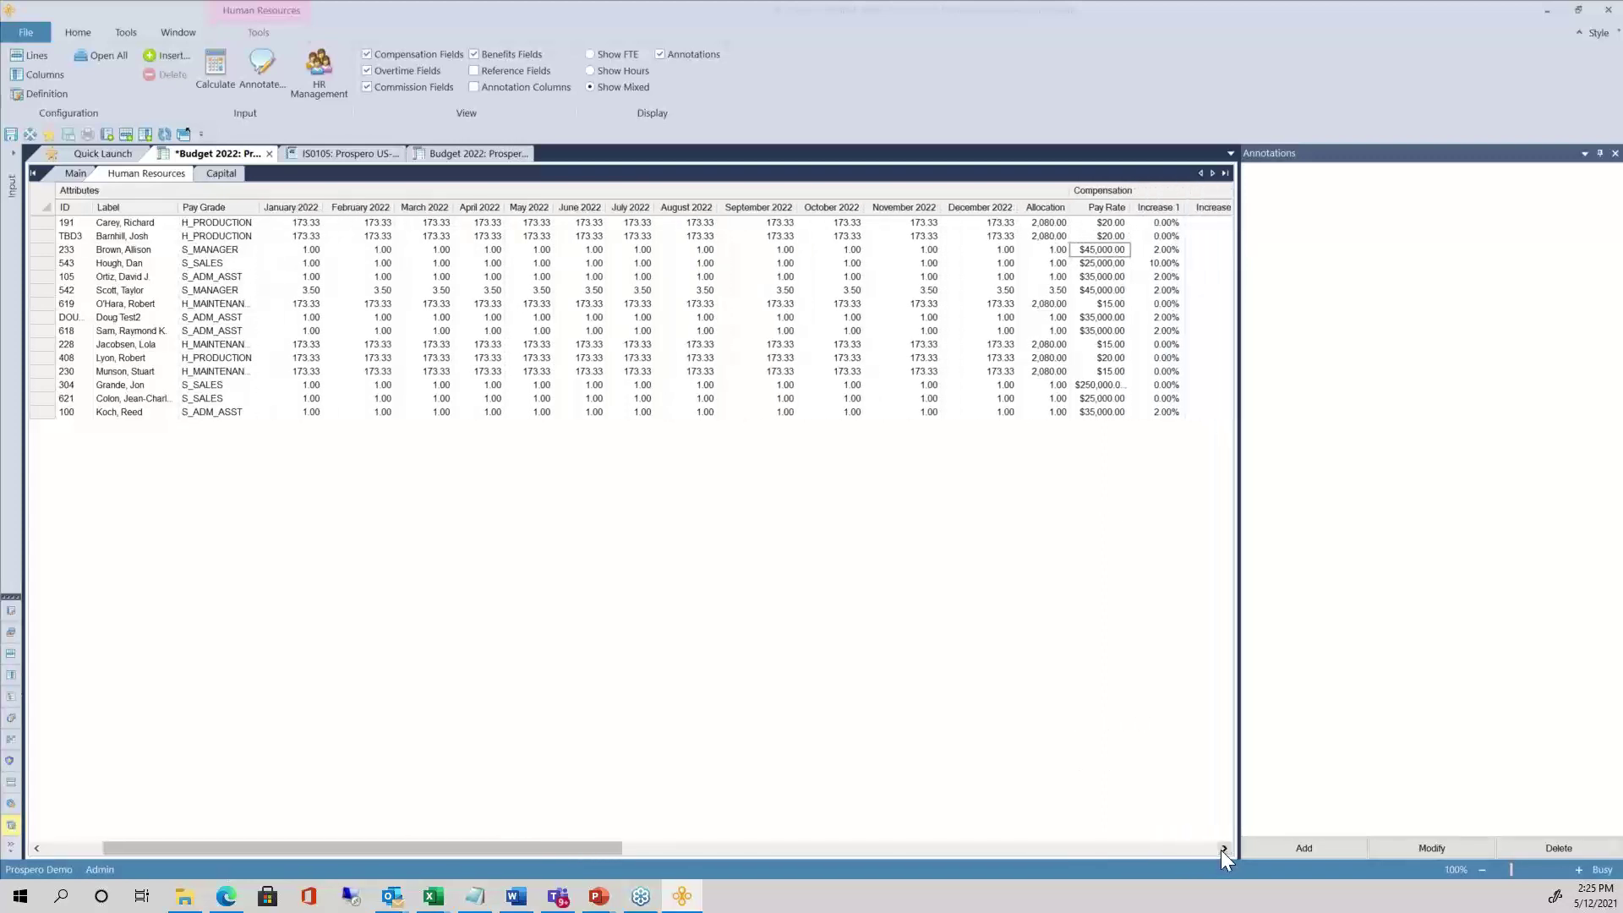
{"action": "left_click_drag", "start_coordinate": [612, 854], "coordinate": [880, 866]}
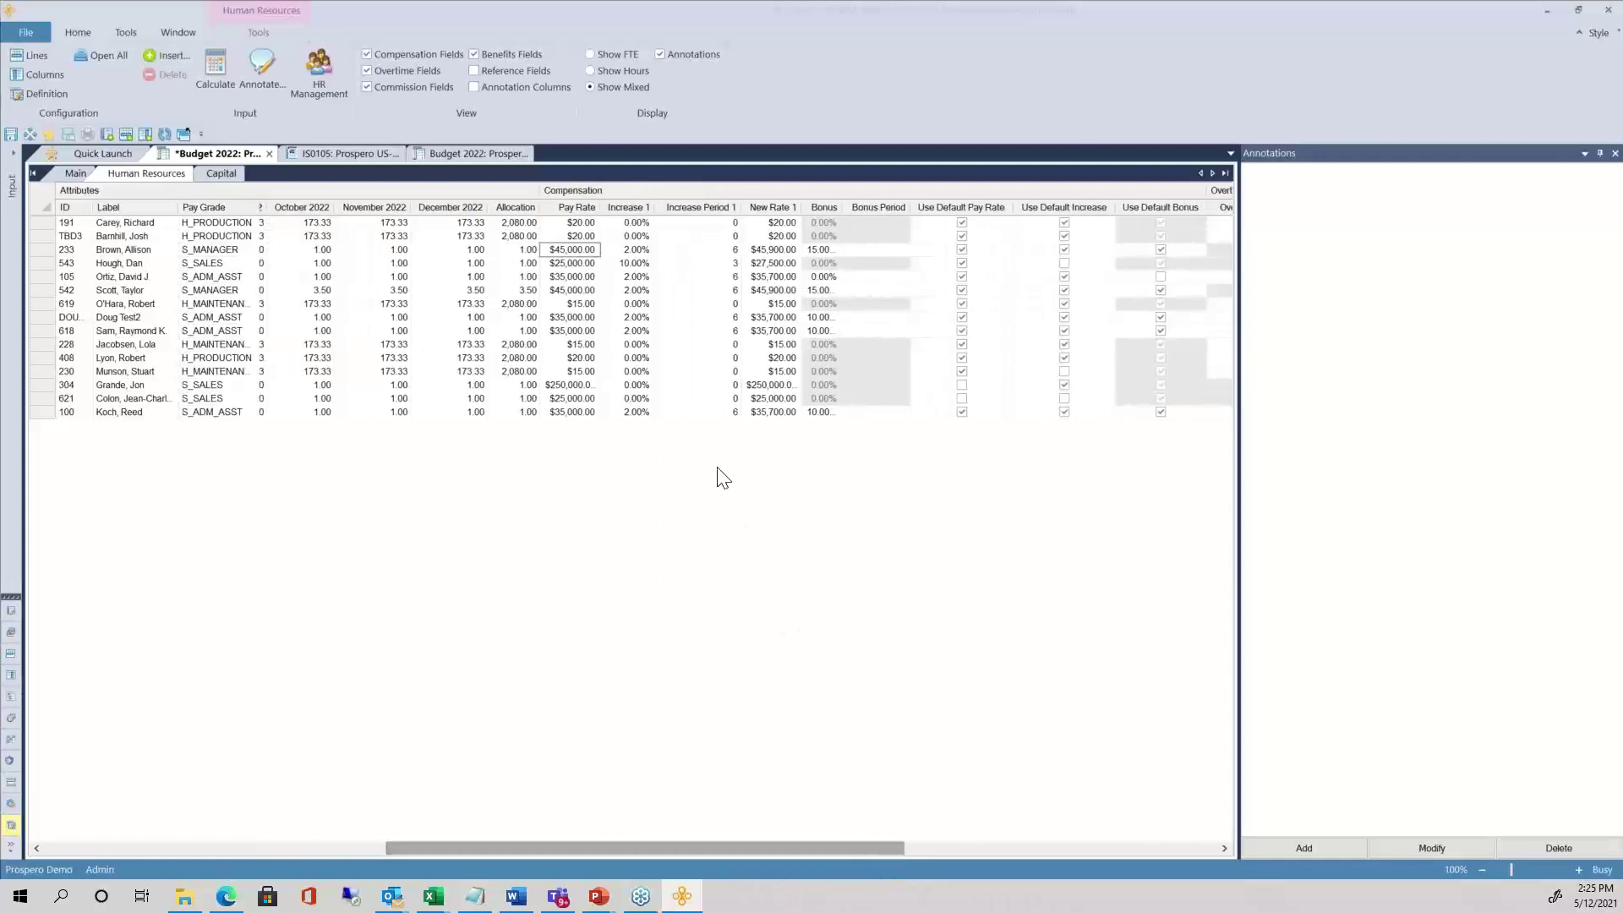
{"action": "left_click", "coordinate": [640, 250]}
{"action": "left_click", "coordinate": [822, 251]}
{"action": "left_click_drag", "start_coordinate": [847, 852], "coordinate": [482, 850]}
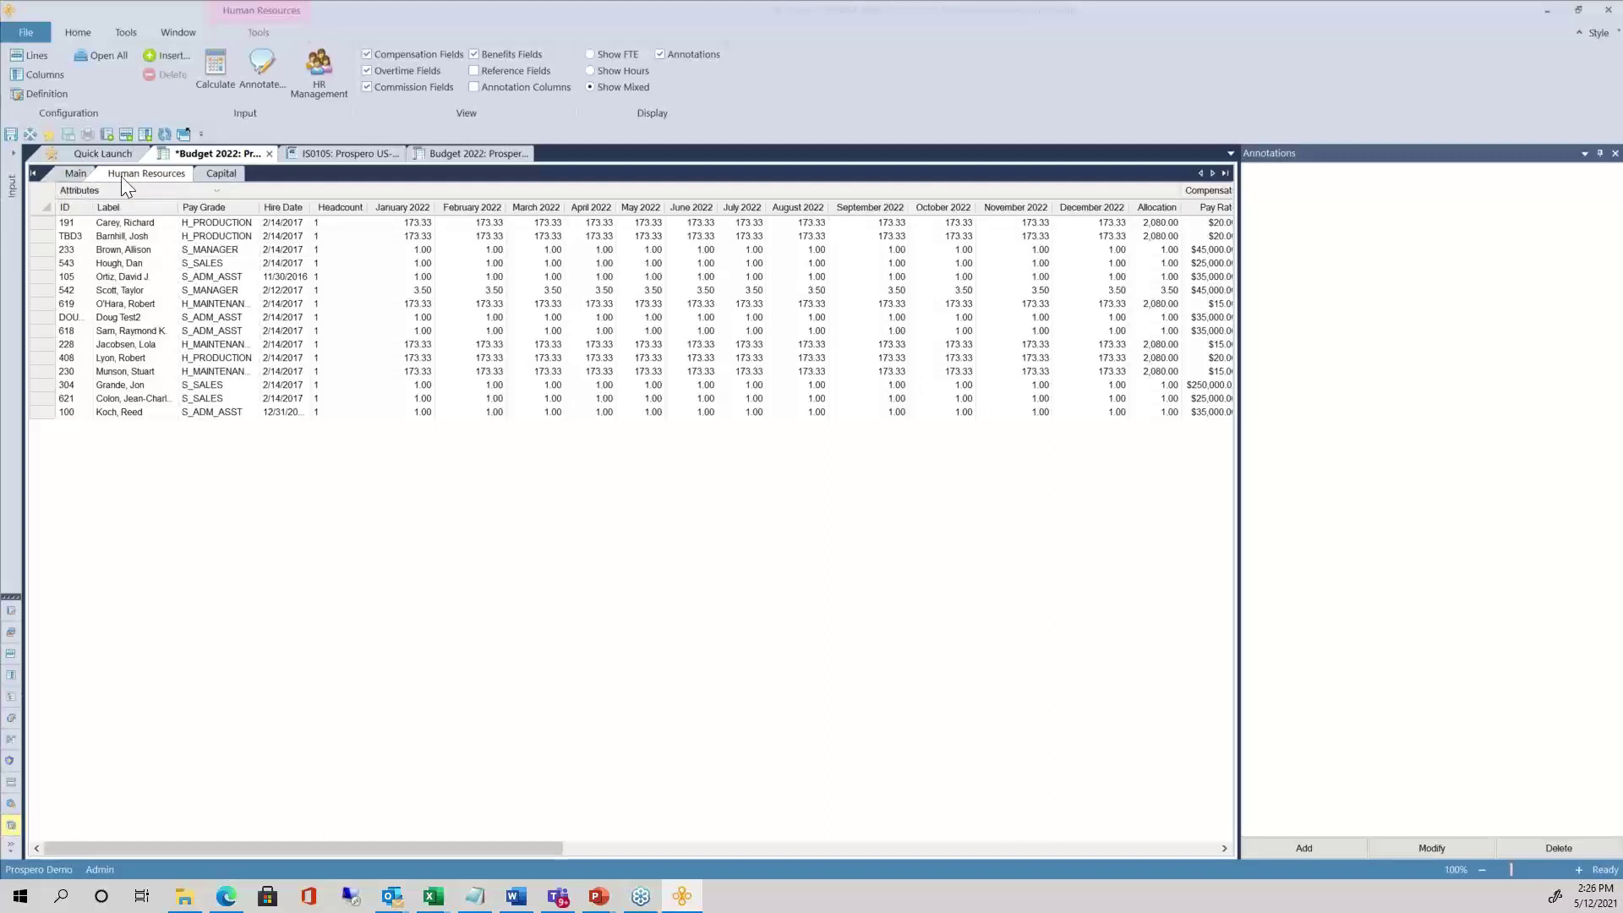
Examine the Capital sheet's Copier and Delivery Truck entries, including purchase date, depreciation start date, count and price
{"action": "left_click", "coordinate": [218, 173]}
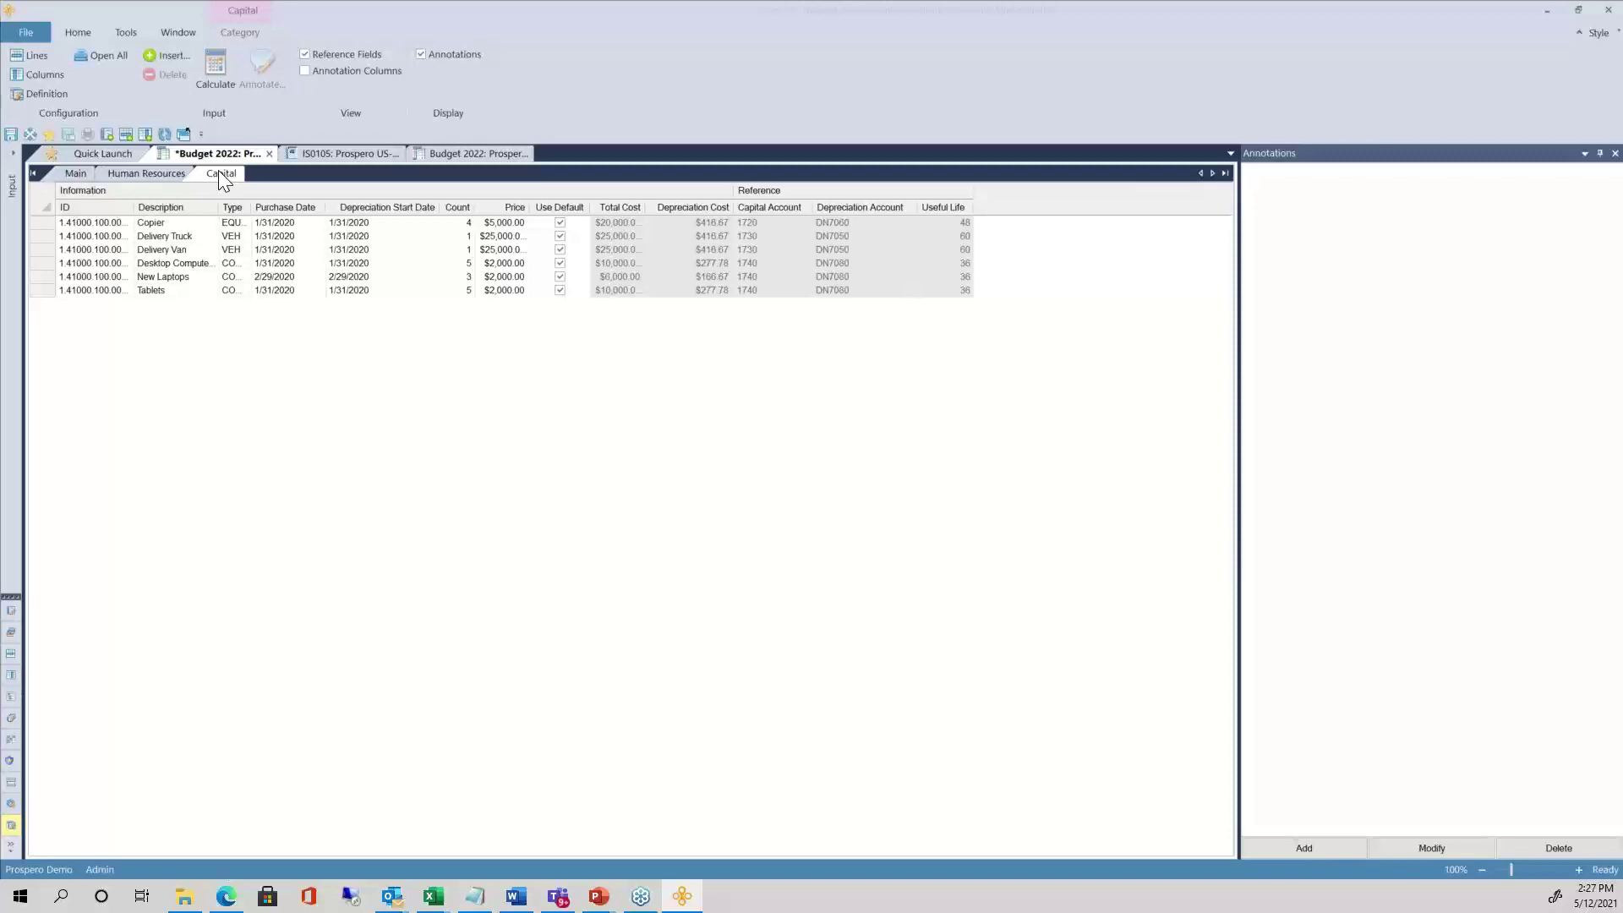
{"action": "left_click", "coordinate": [166, 224]}
{"action": "left_click", "coordinate": [173, 237]}
{"action": "left_click", "coordinate": [299, 238]}
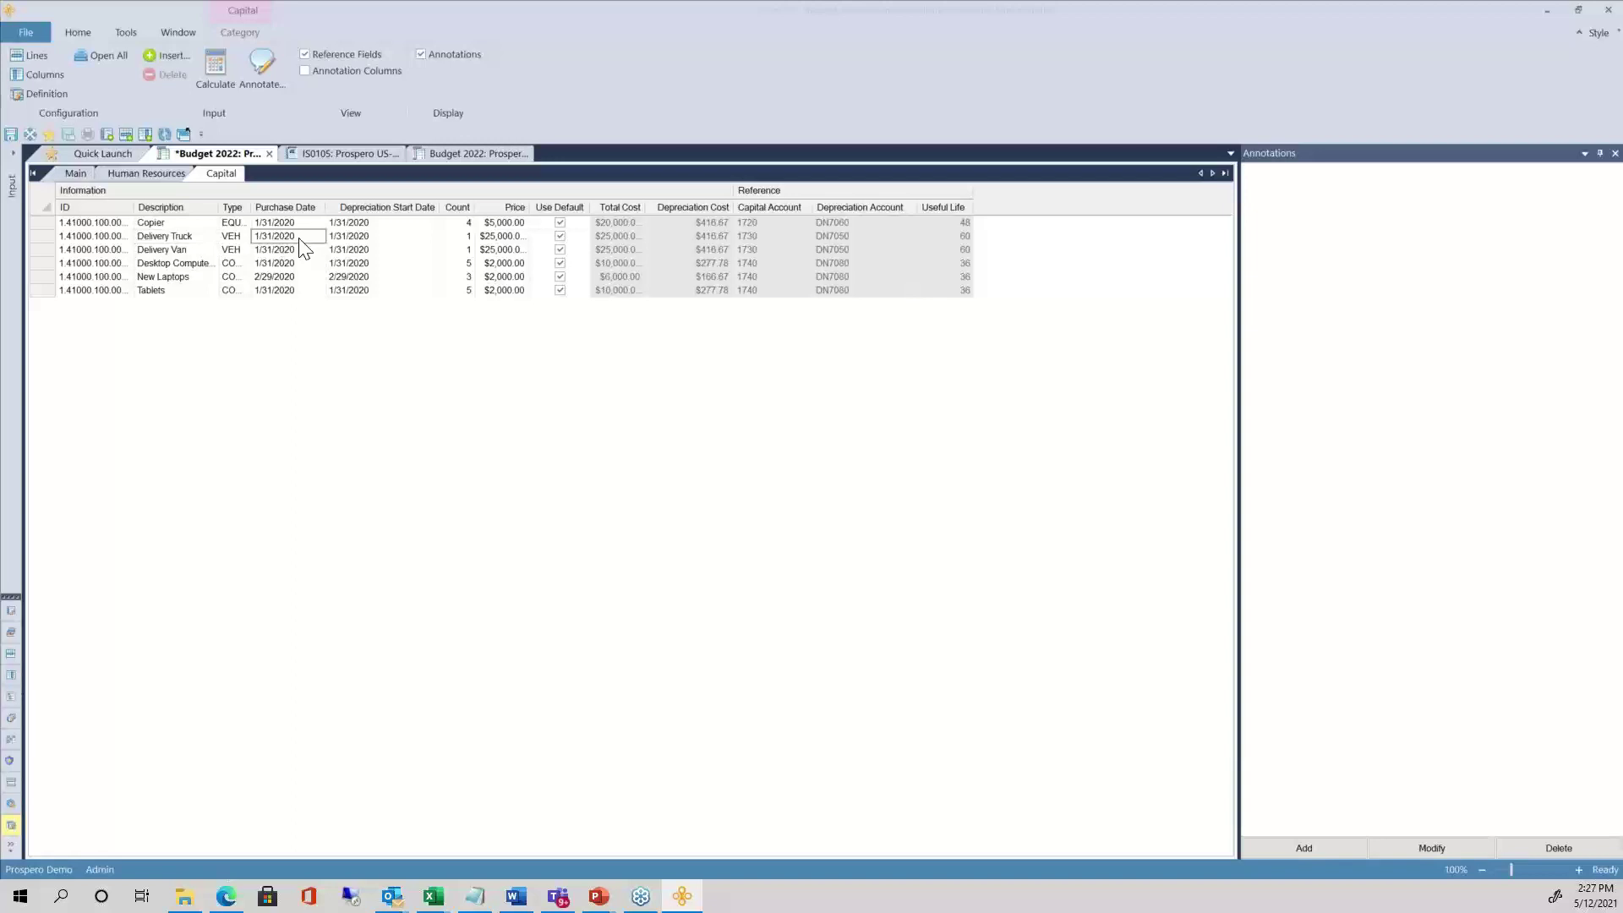
{"action": "left_click", "coordinate": [368, 240]}
{"action": "left_click", "coordinate": [451, 237]}
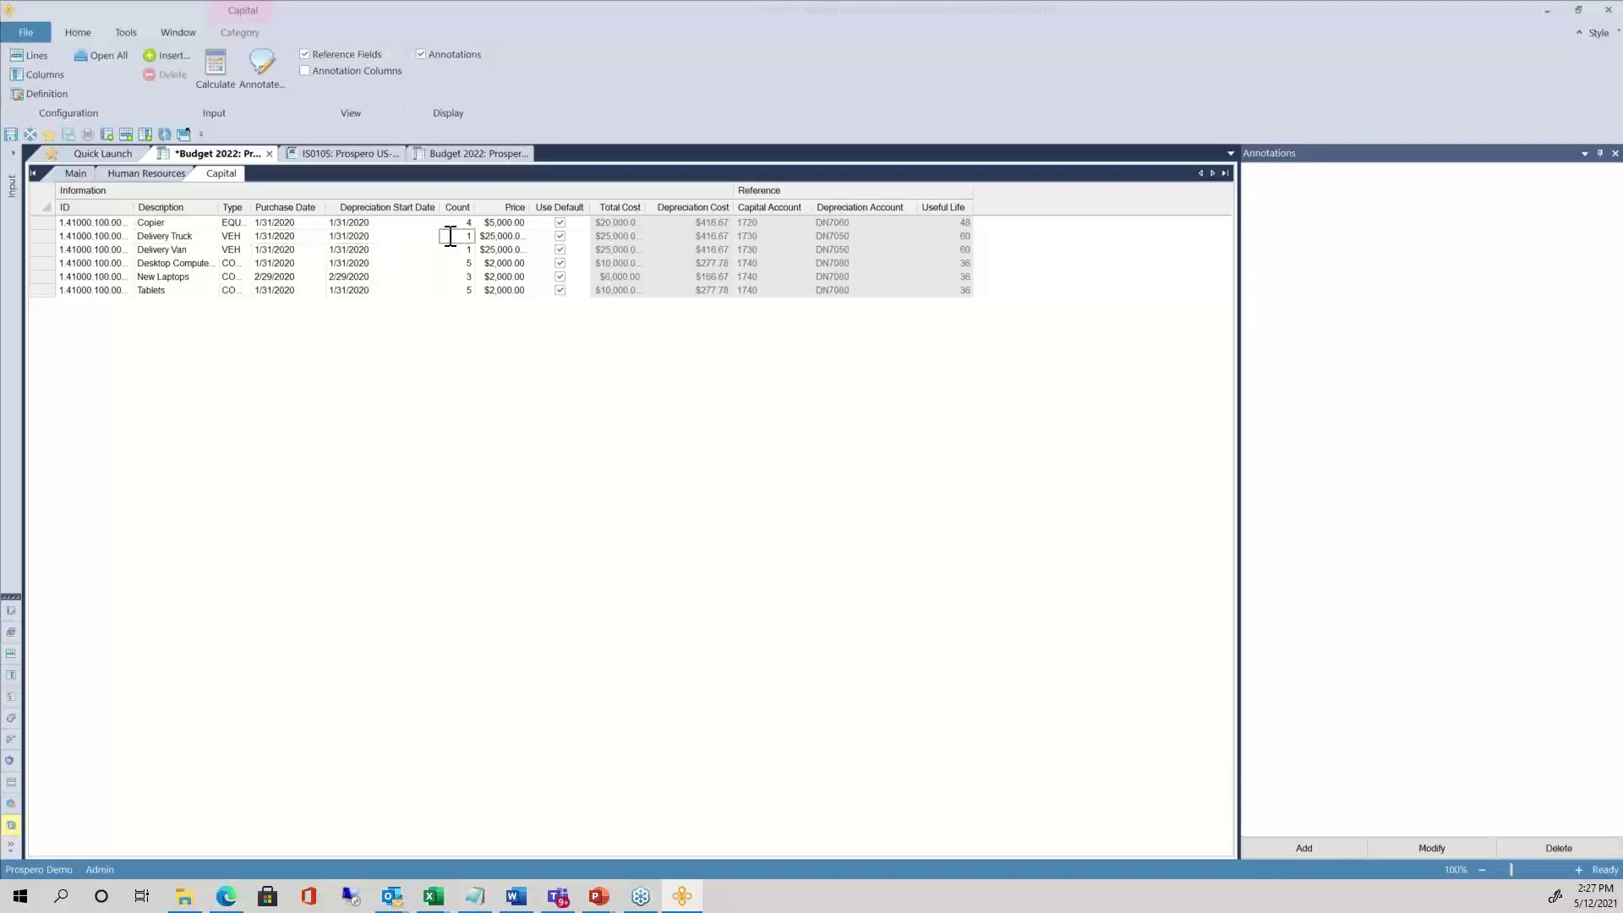
{"action": "left_click", "coordinate": [509, 223]}
Review the Human Resources and Main sheets again, inspecting the April Advertising and January Non-Exempt Salaries amounts
{"action": "left_click", "coordinate": [149, 174]}
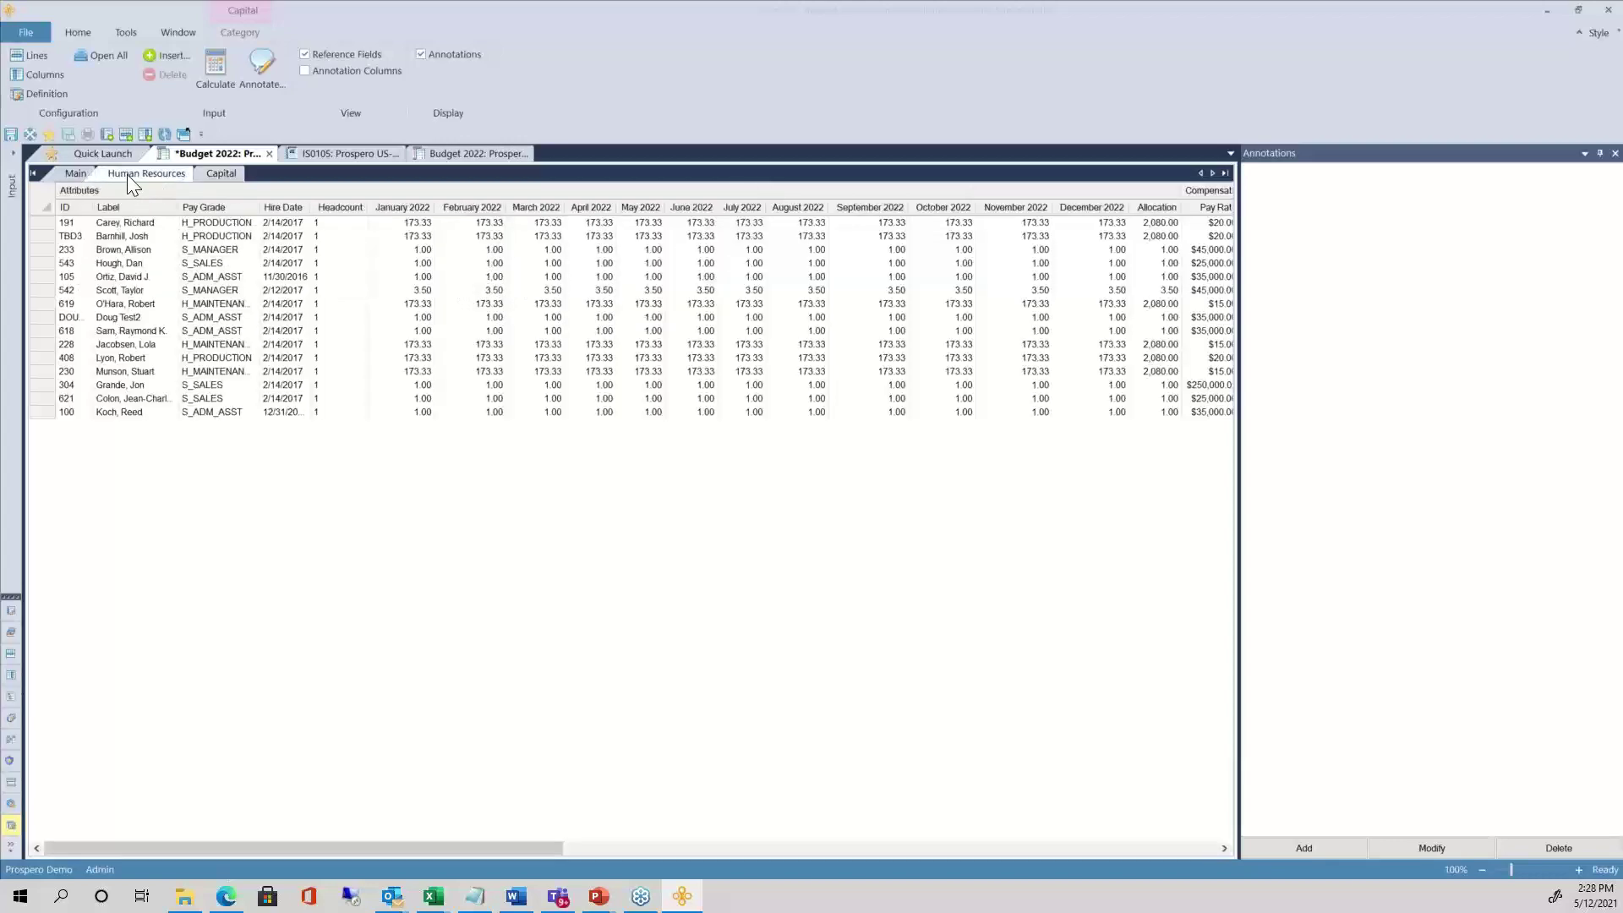
{"action": "left_click", "coordinate": [72, 173]}
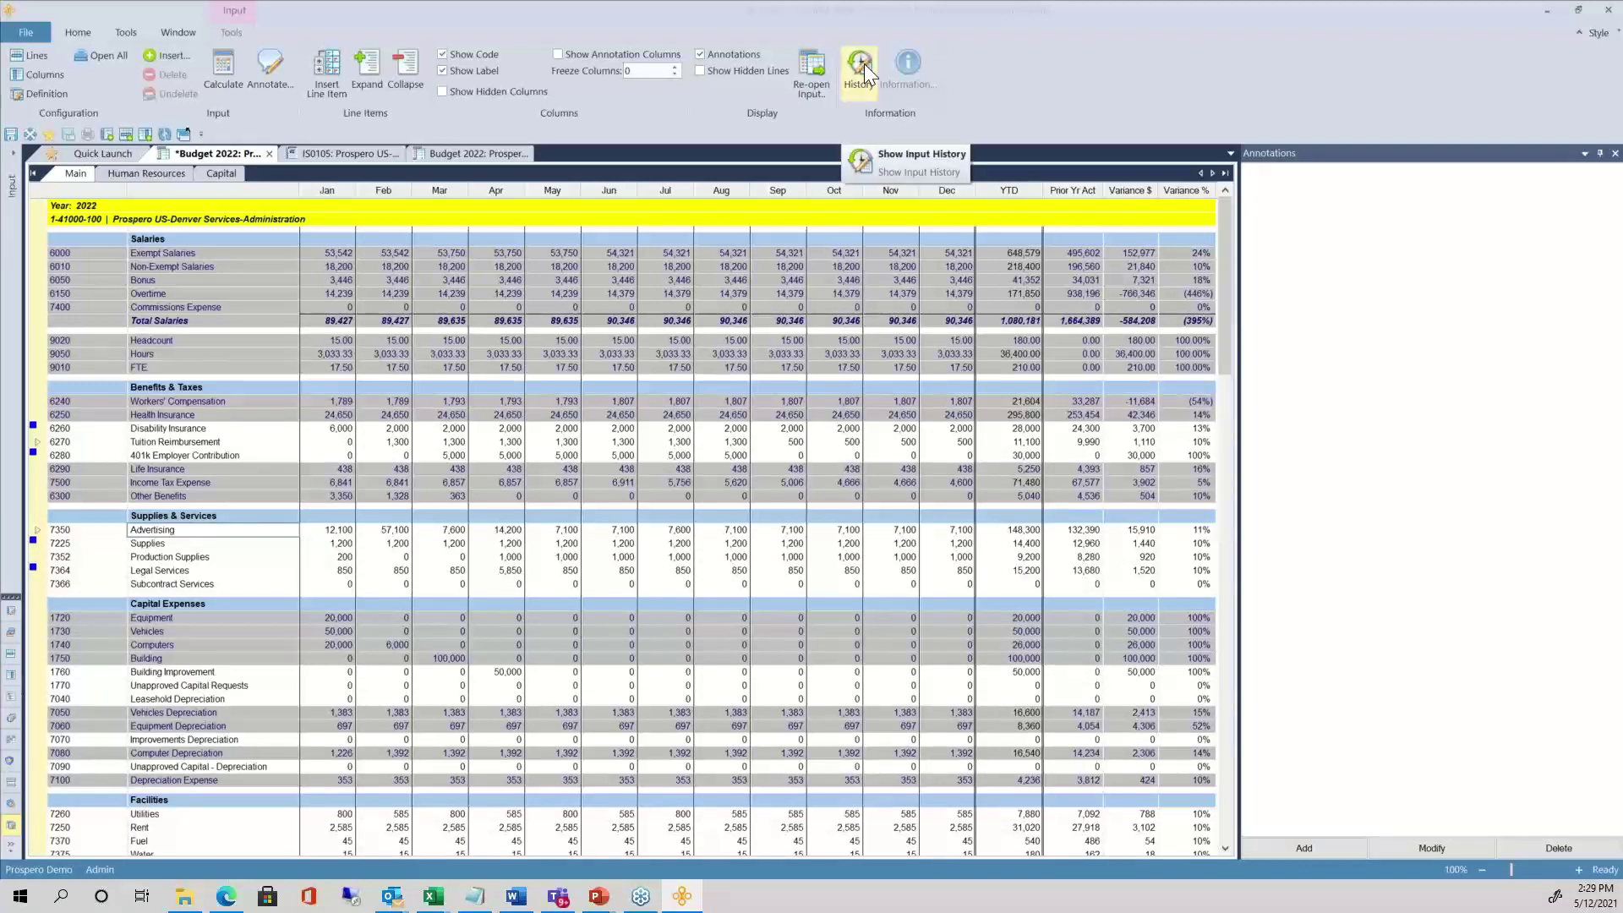
{"action": "left_click", "coordinate": [512, 531]}
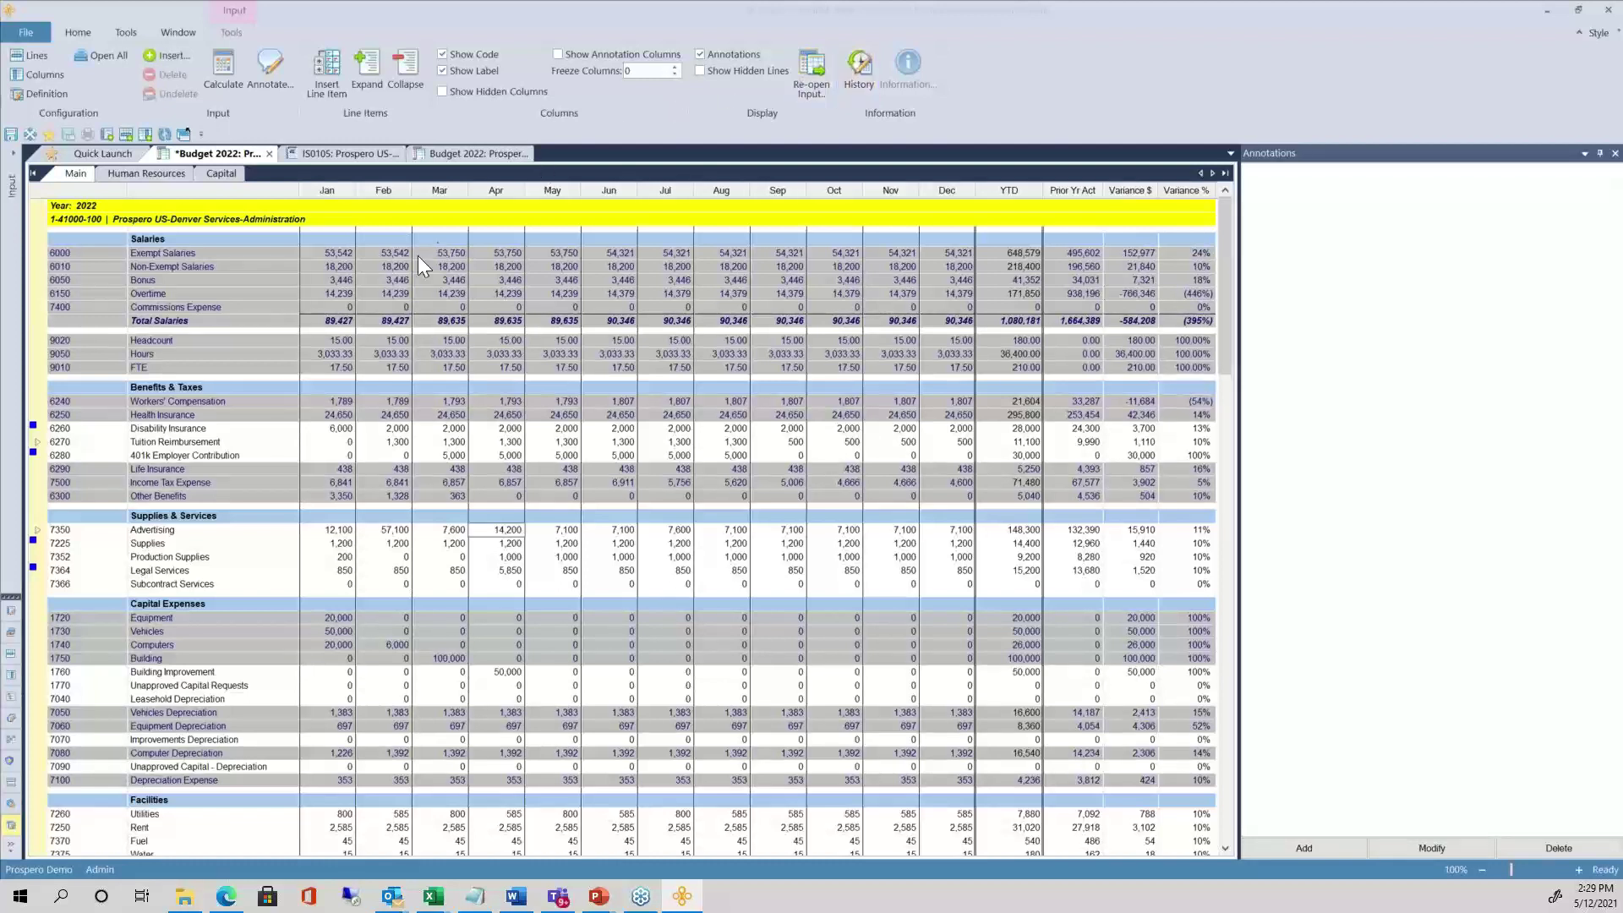
{"action": "left_click", "coordinate": [329, 268]}
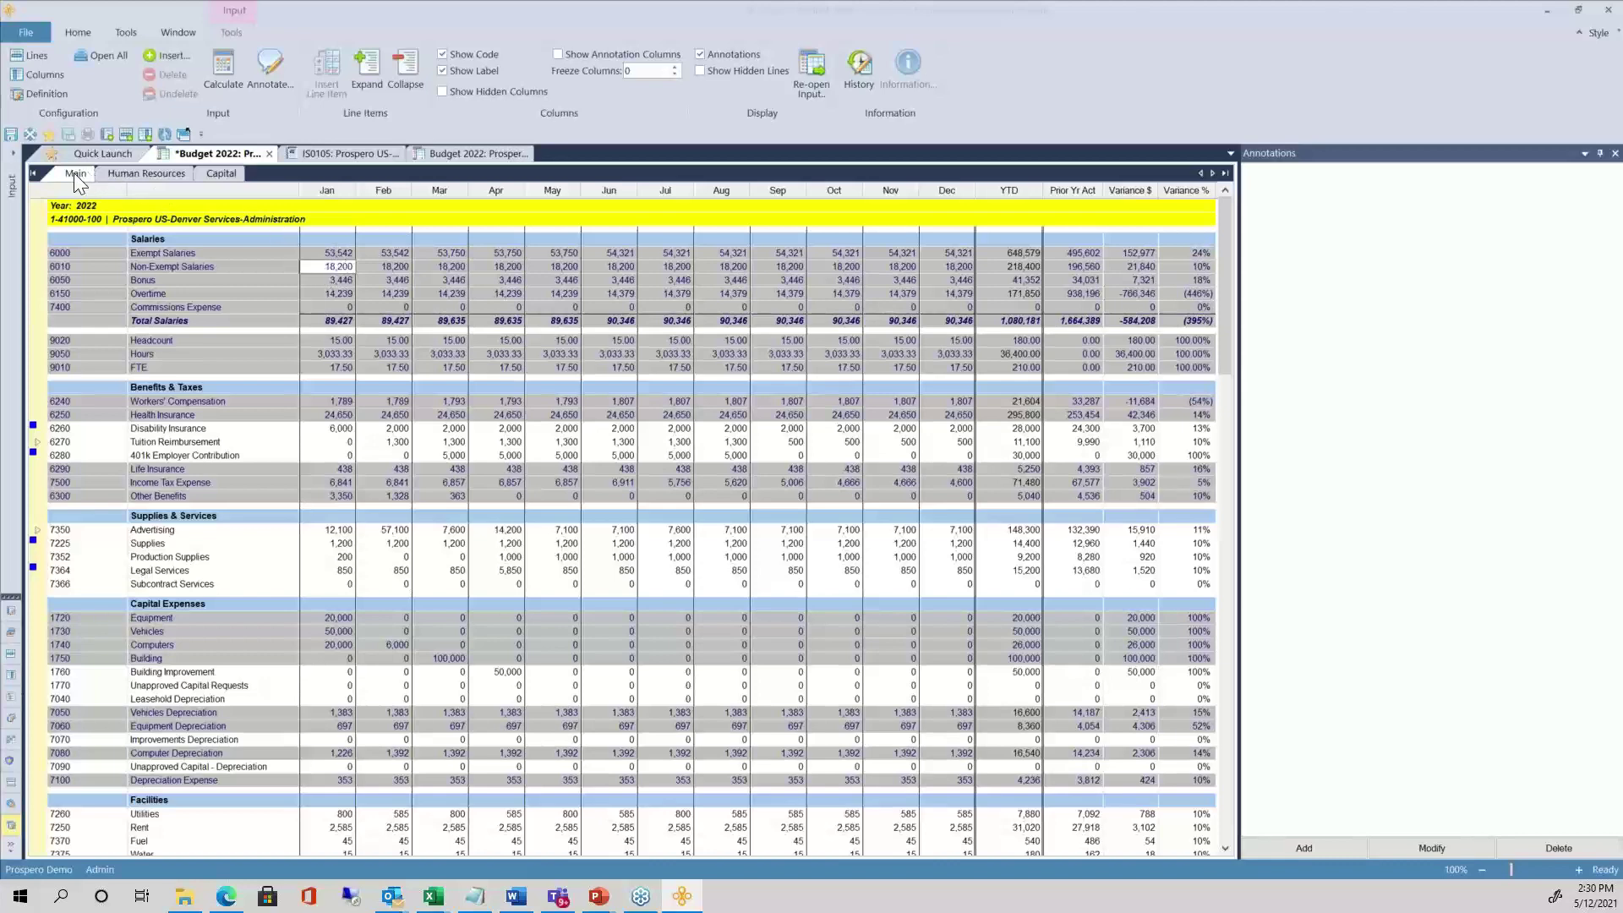
{"action": "left_click", "coordinate": [146, 178]}
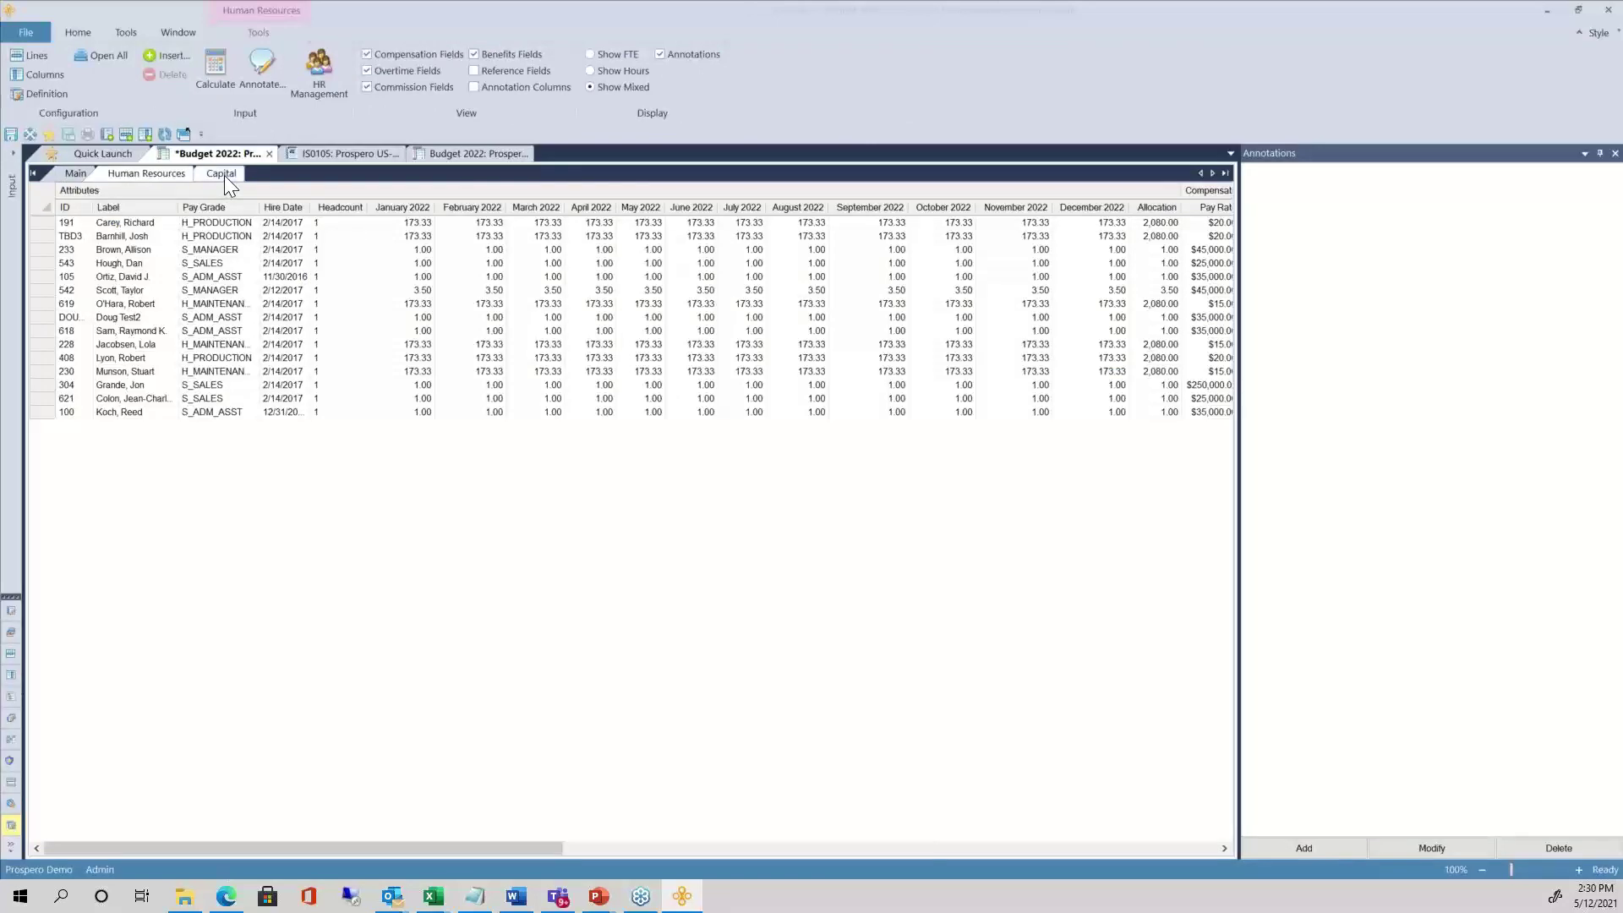
Check the Capital sheet and the February Disability Insurance amount, then expand the Advertising account's line items in the Main sheet
{"action": "left_click", "coordinate": [225, 175]}
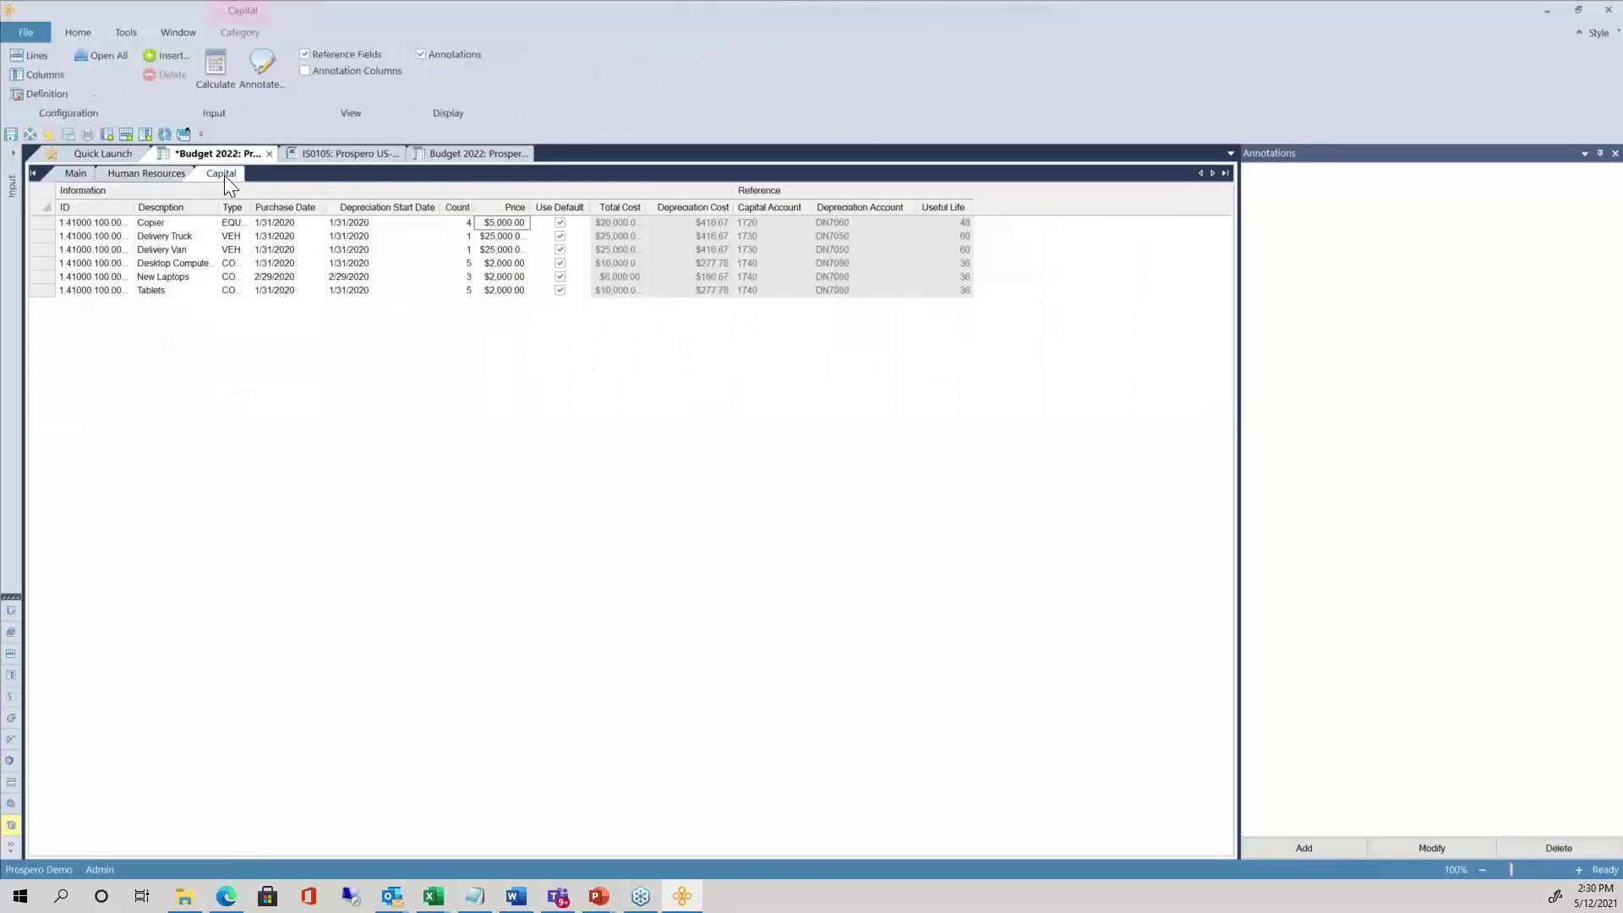
{"action": "left_click", "coordinate": [73, 175]}
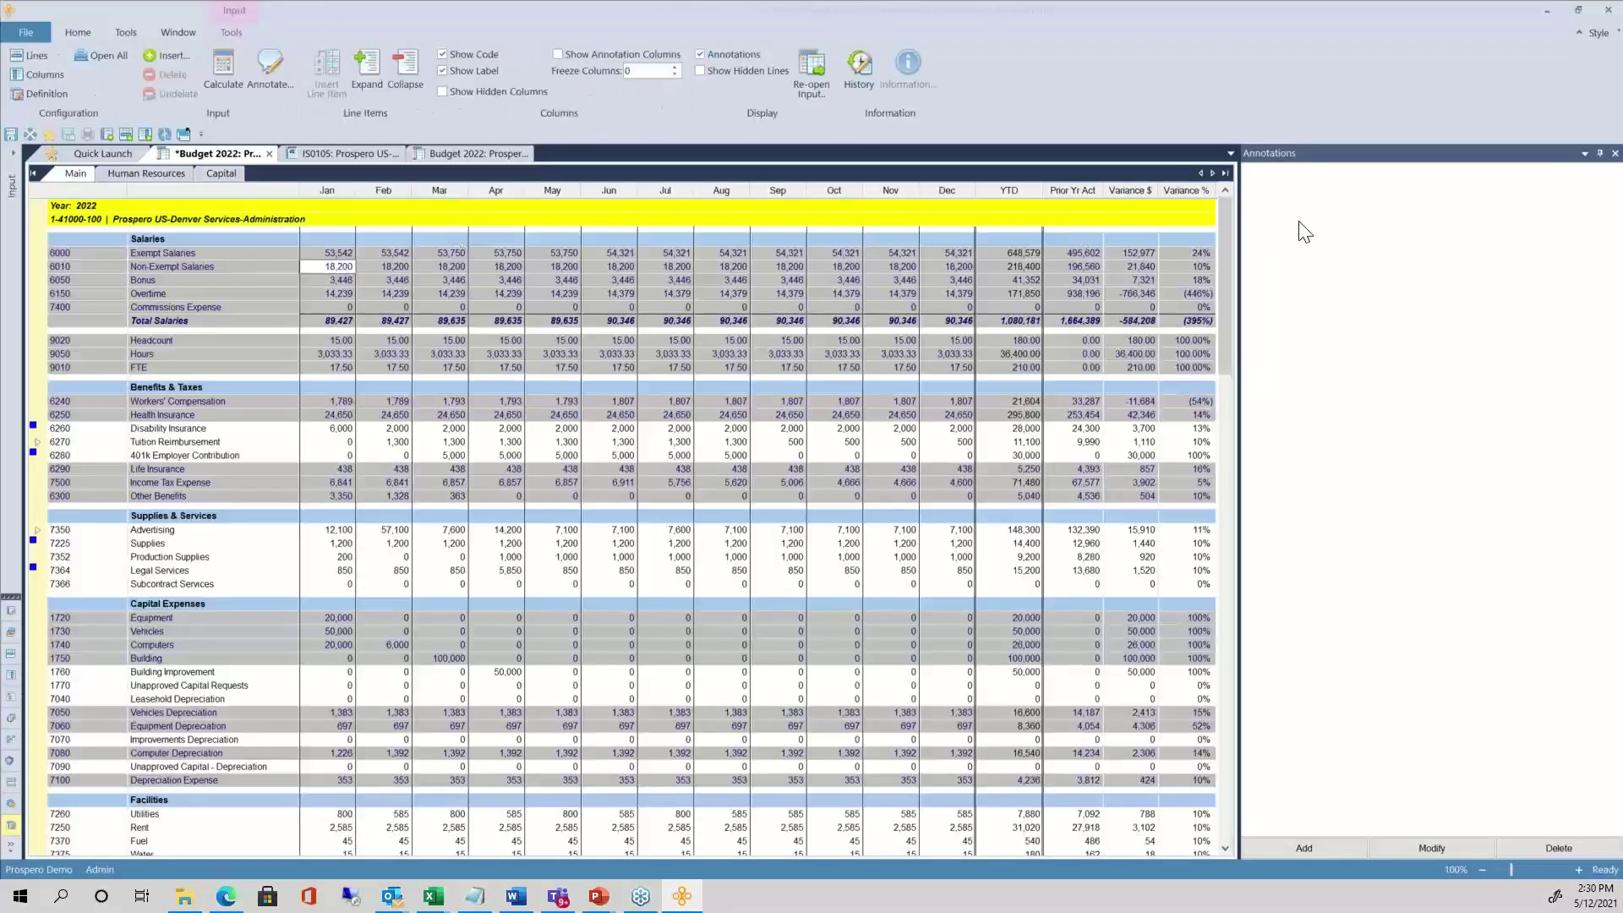
{"action": "left_click", "coordinate": [382, 429]}
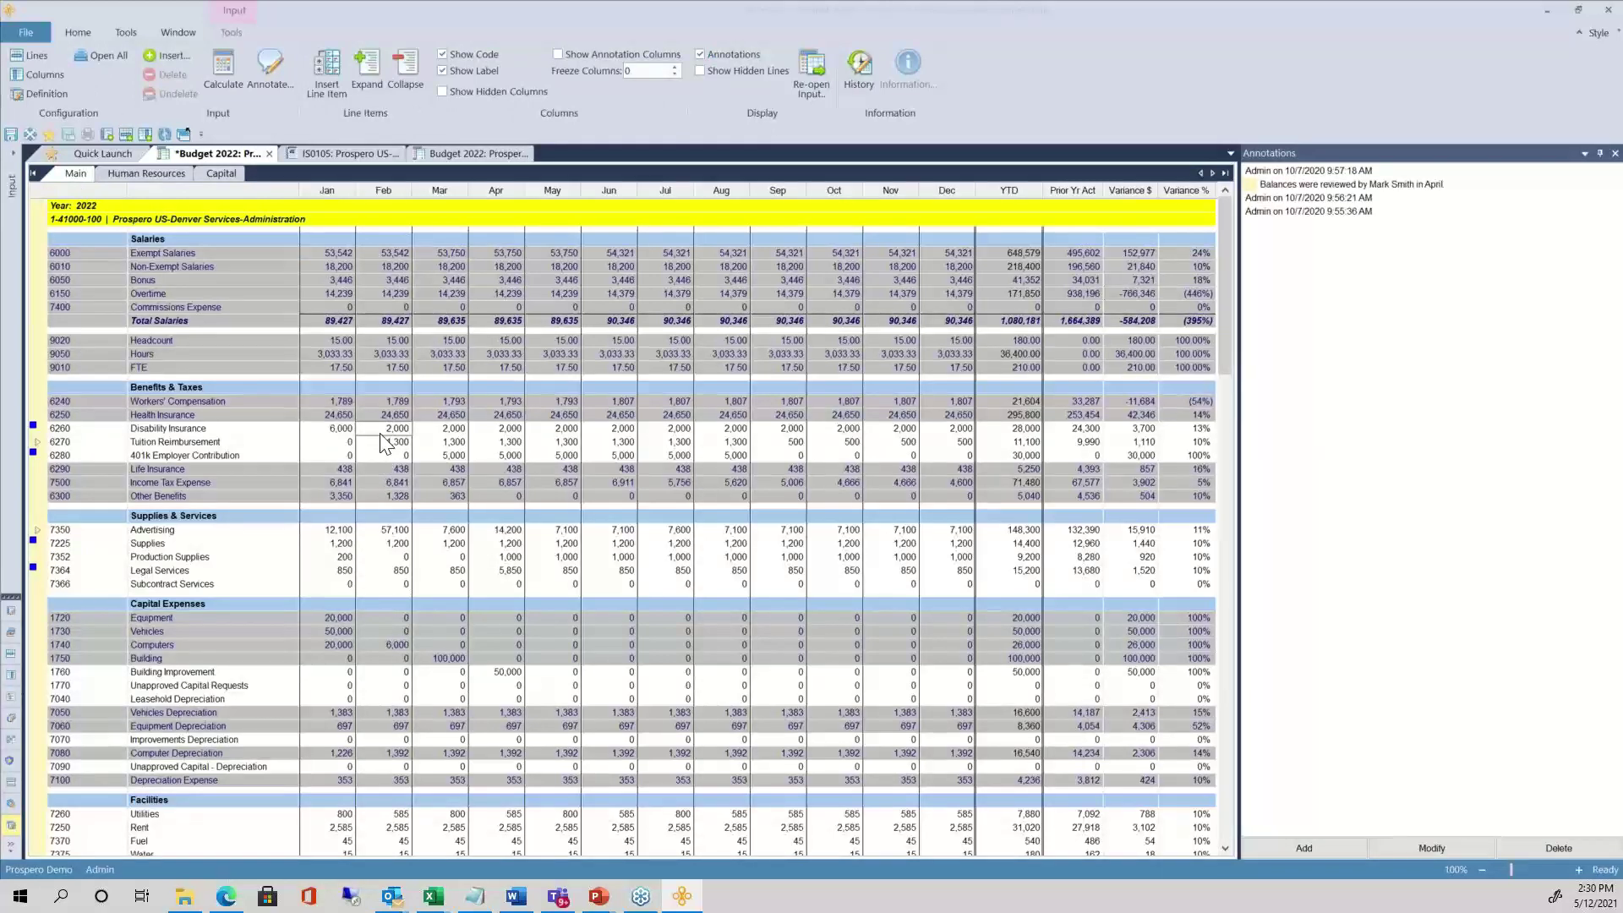
{"action": "double_click", "coordinate": [210, 530]}
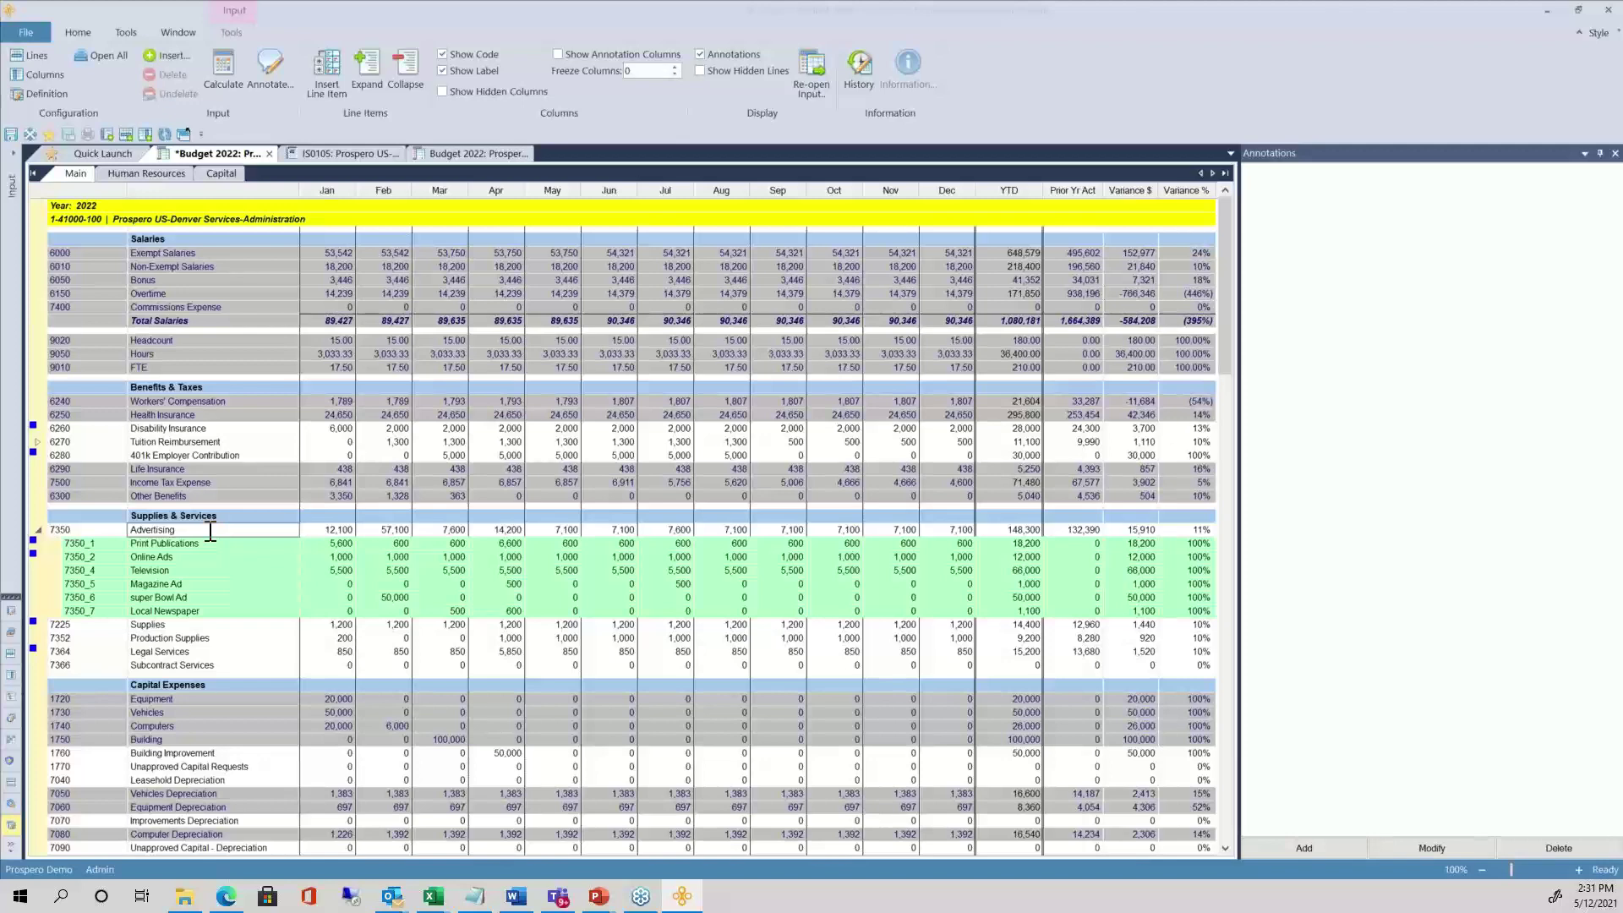
Open the options of the Monthly Income Statement Actual to Budget Variances report and review its Company, Location and Department prompts
{"action": "left_click", "coordinate": [88, 158]}
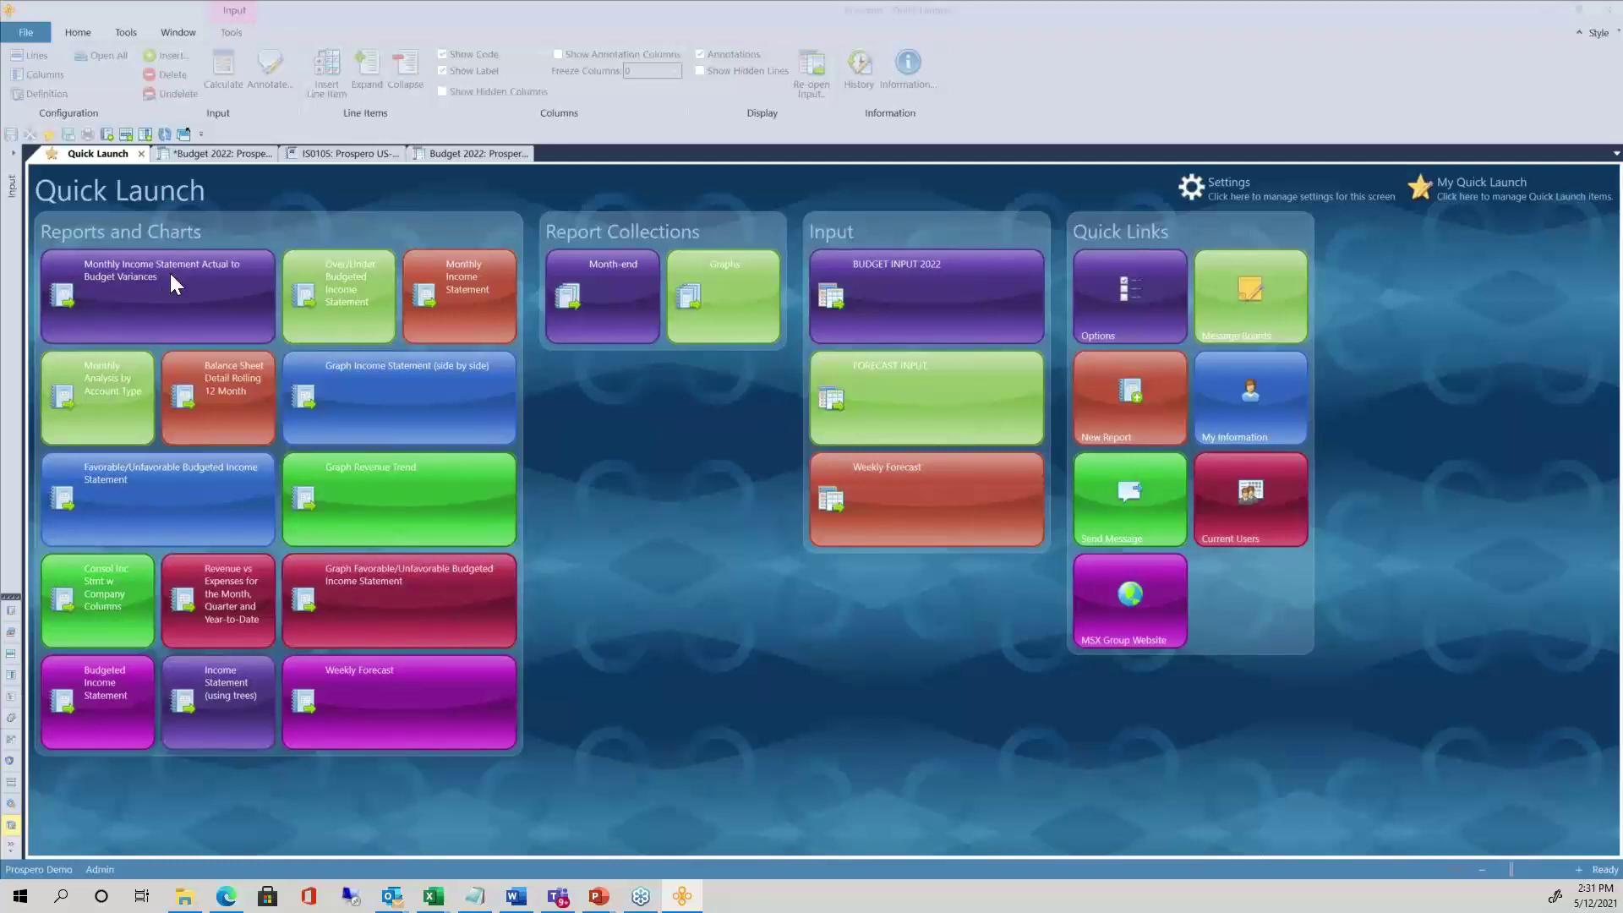
{"action": "left_click", "coordinate": [170, 273]}
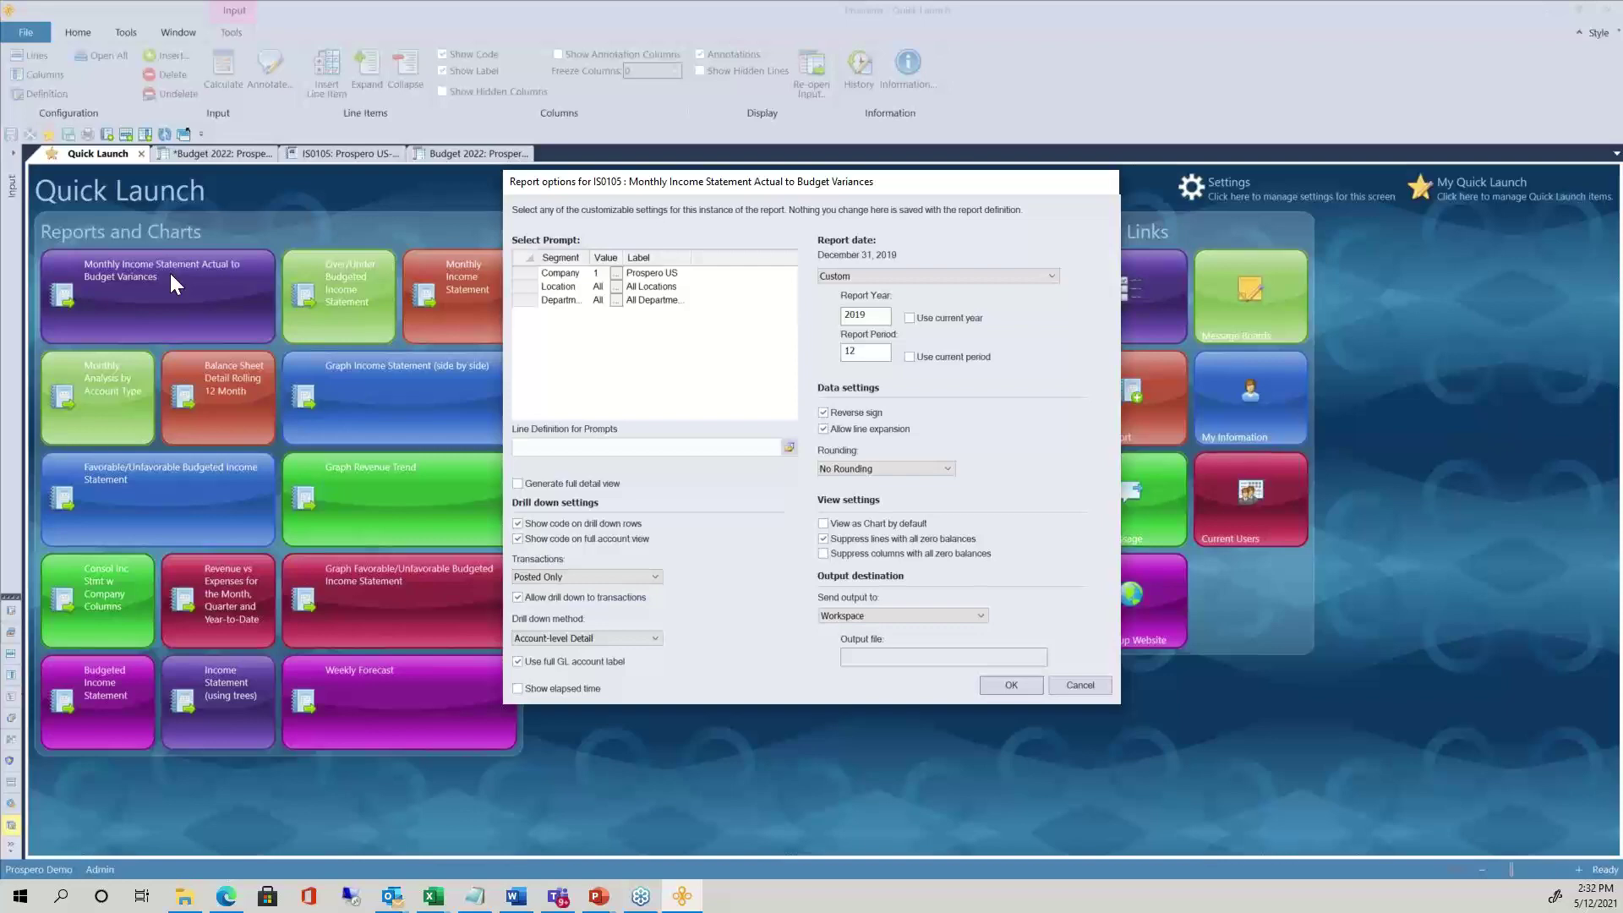
{"action": "left_click", "coordinate": [596, 274]}
{"action": "left_click", "coordinate": [647, 275]}
{"action": "left_click", "coordinate": [561, 289]}
{"action": "left_click", "coordinate": [567, 301]}
{"action": "left_click", "coordinate": [659, 288]}
{"action": "left_click", "coordinate": [652, 302]}
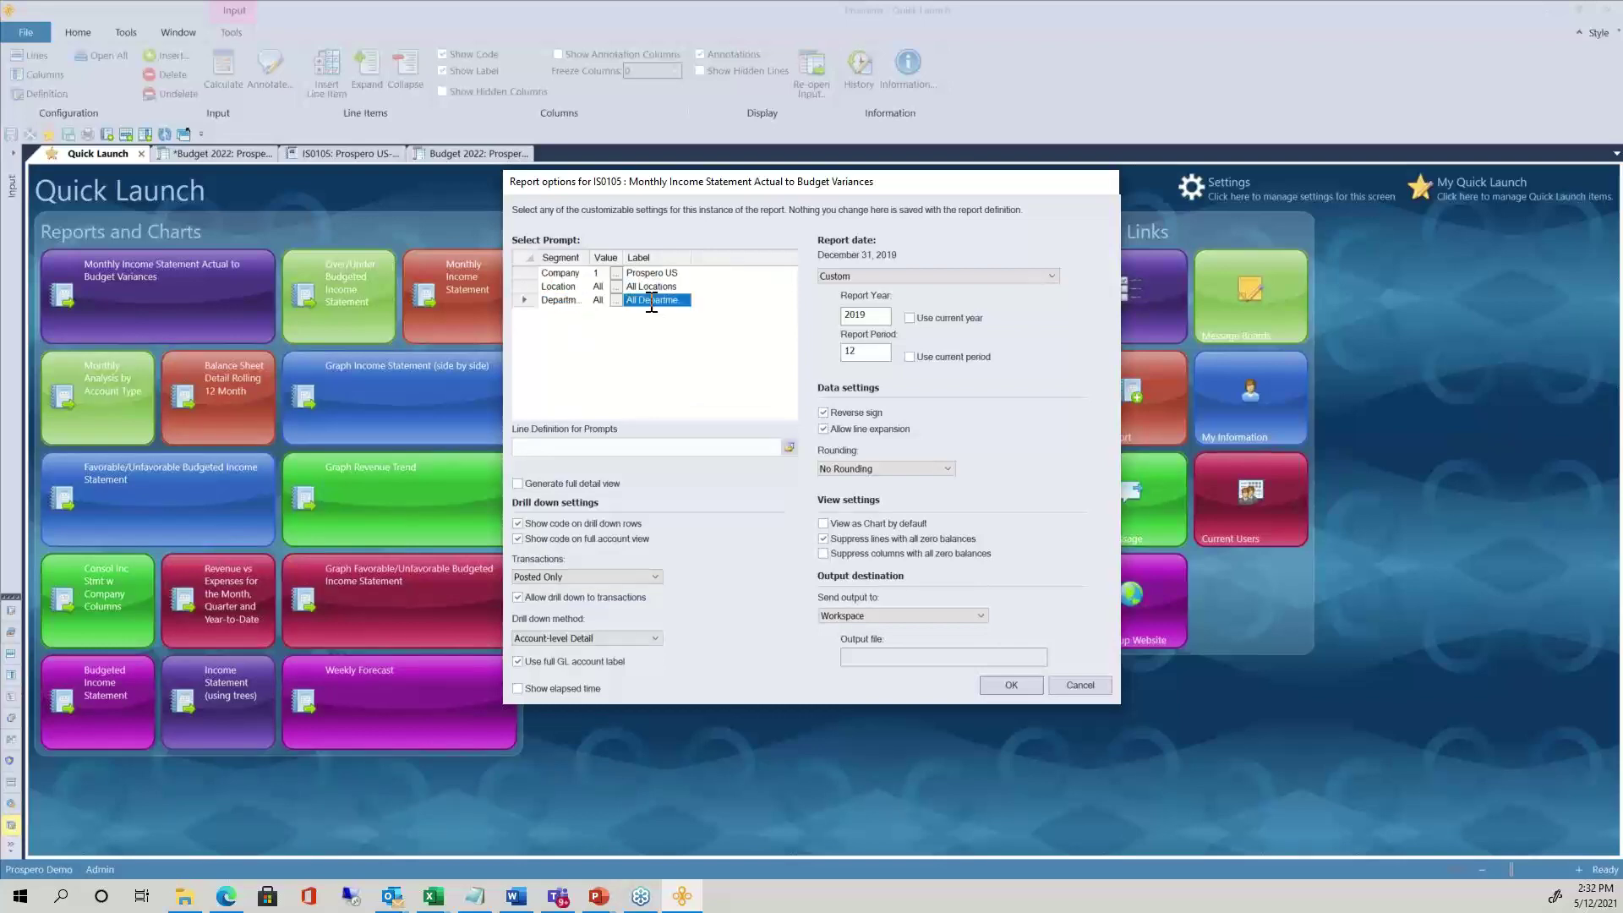
Browse the Location choices under TOTRG - Total Company by Region, down to the 30000 - West locations, without applying a selection
{"action": "left_click", "coordinate": [615, 288]}
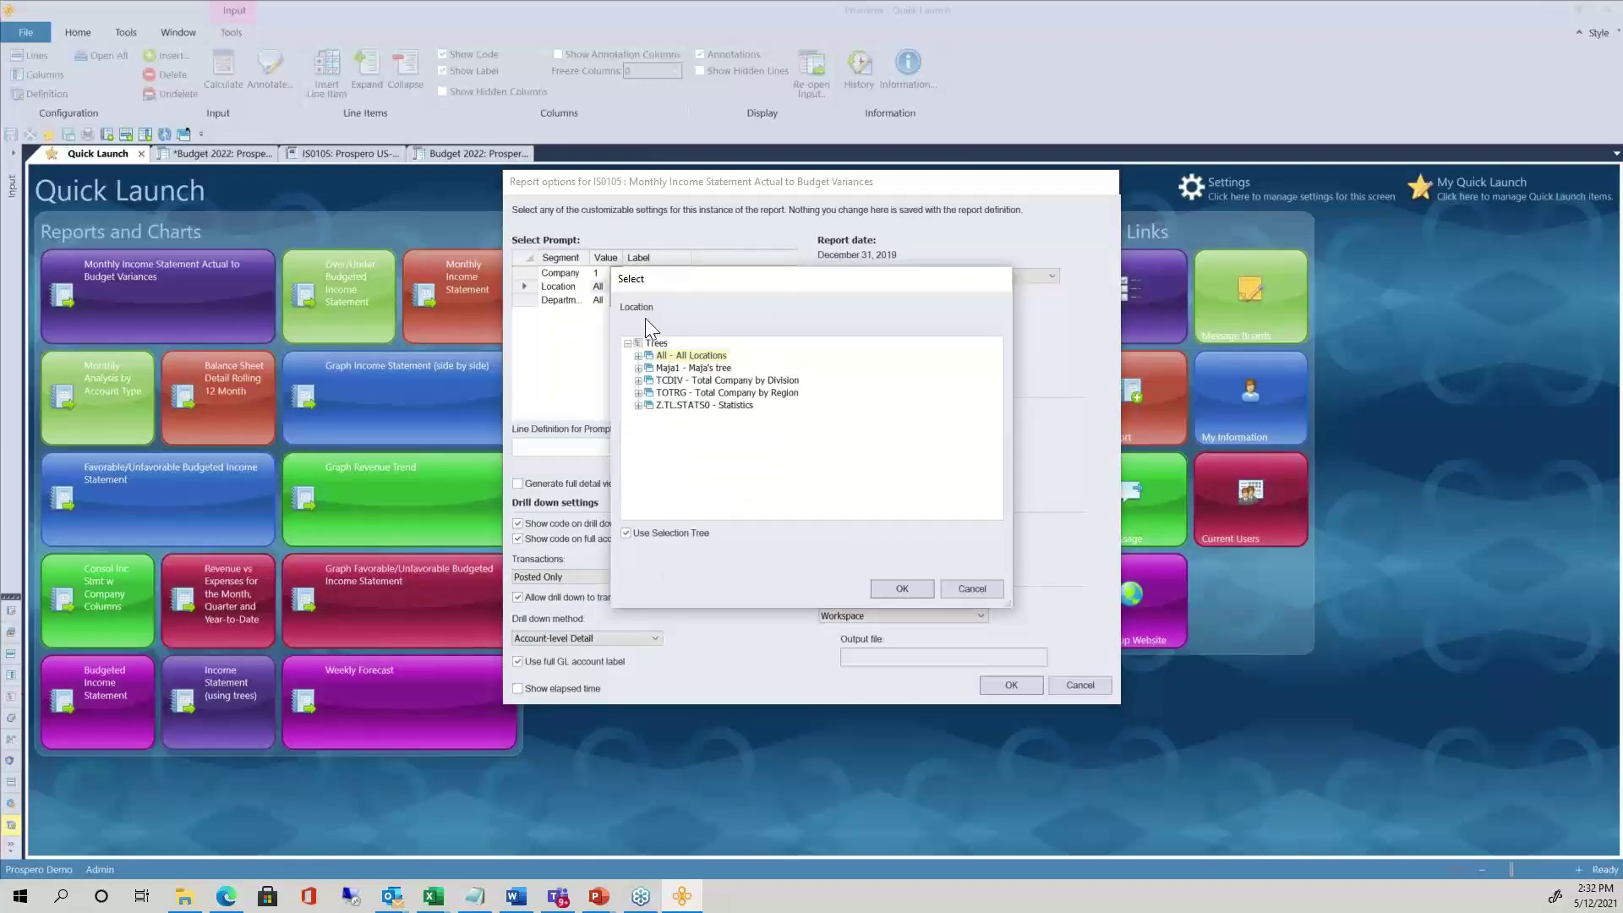
{"action": "left_click", "coordinate": [638, 393]}
{"action": "left_click", "coordinate": [697, 430]}
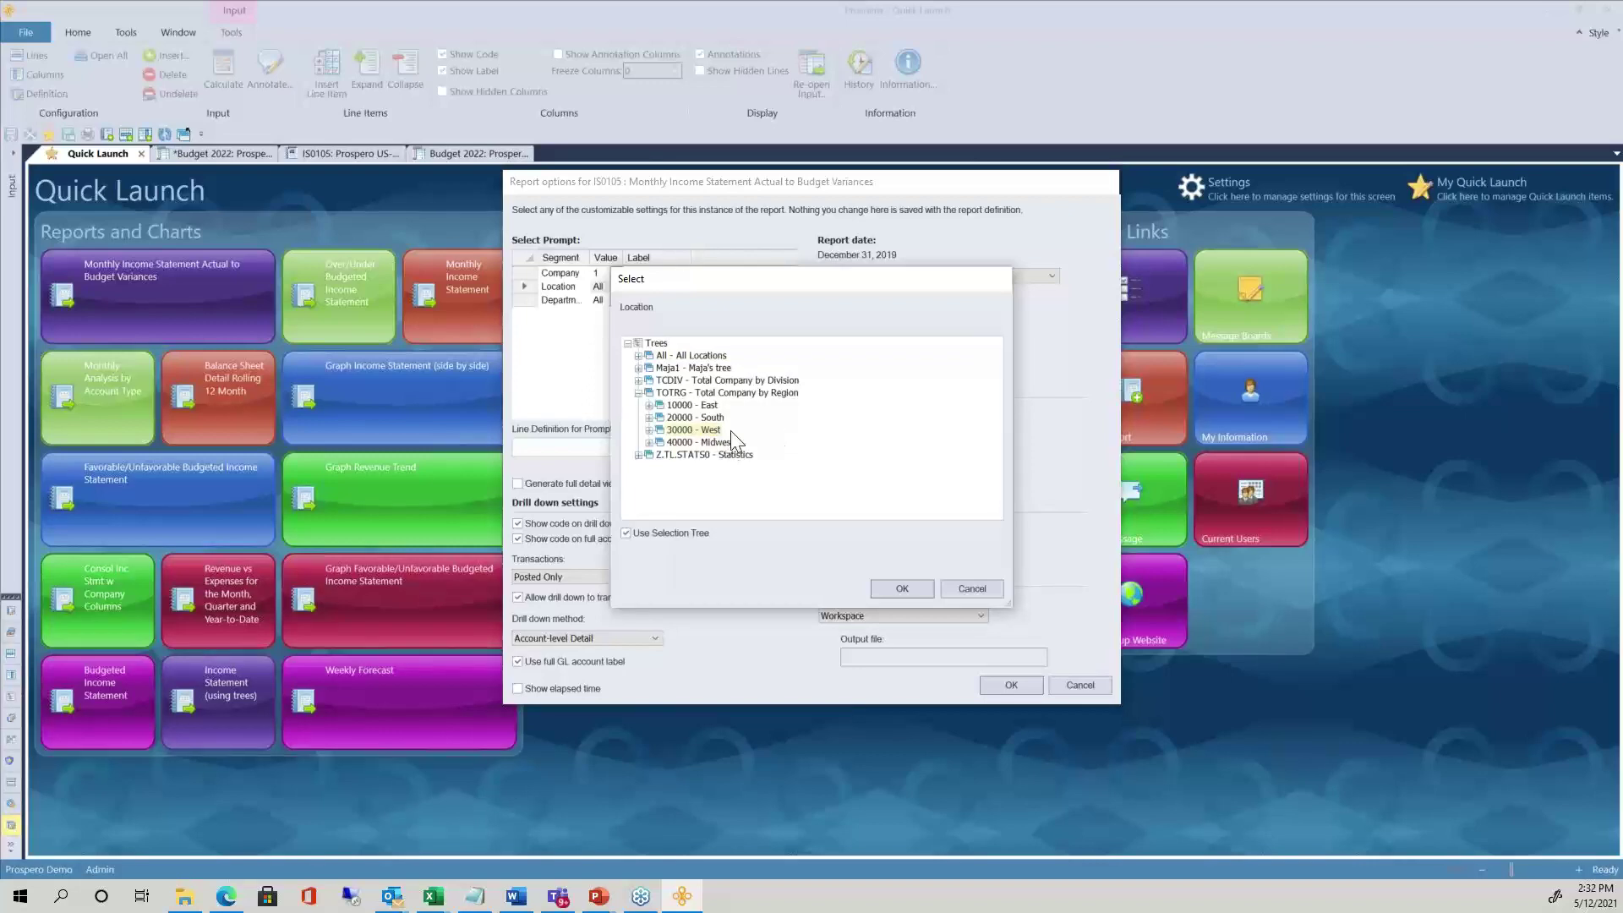
{"action": "left_click", "coordinate": [649, 431]}
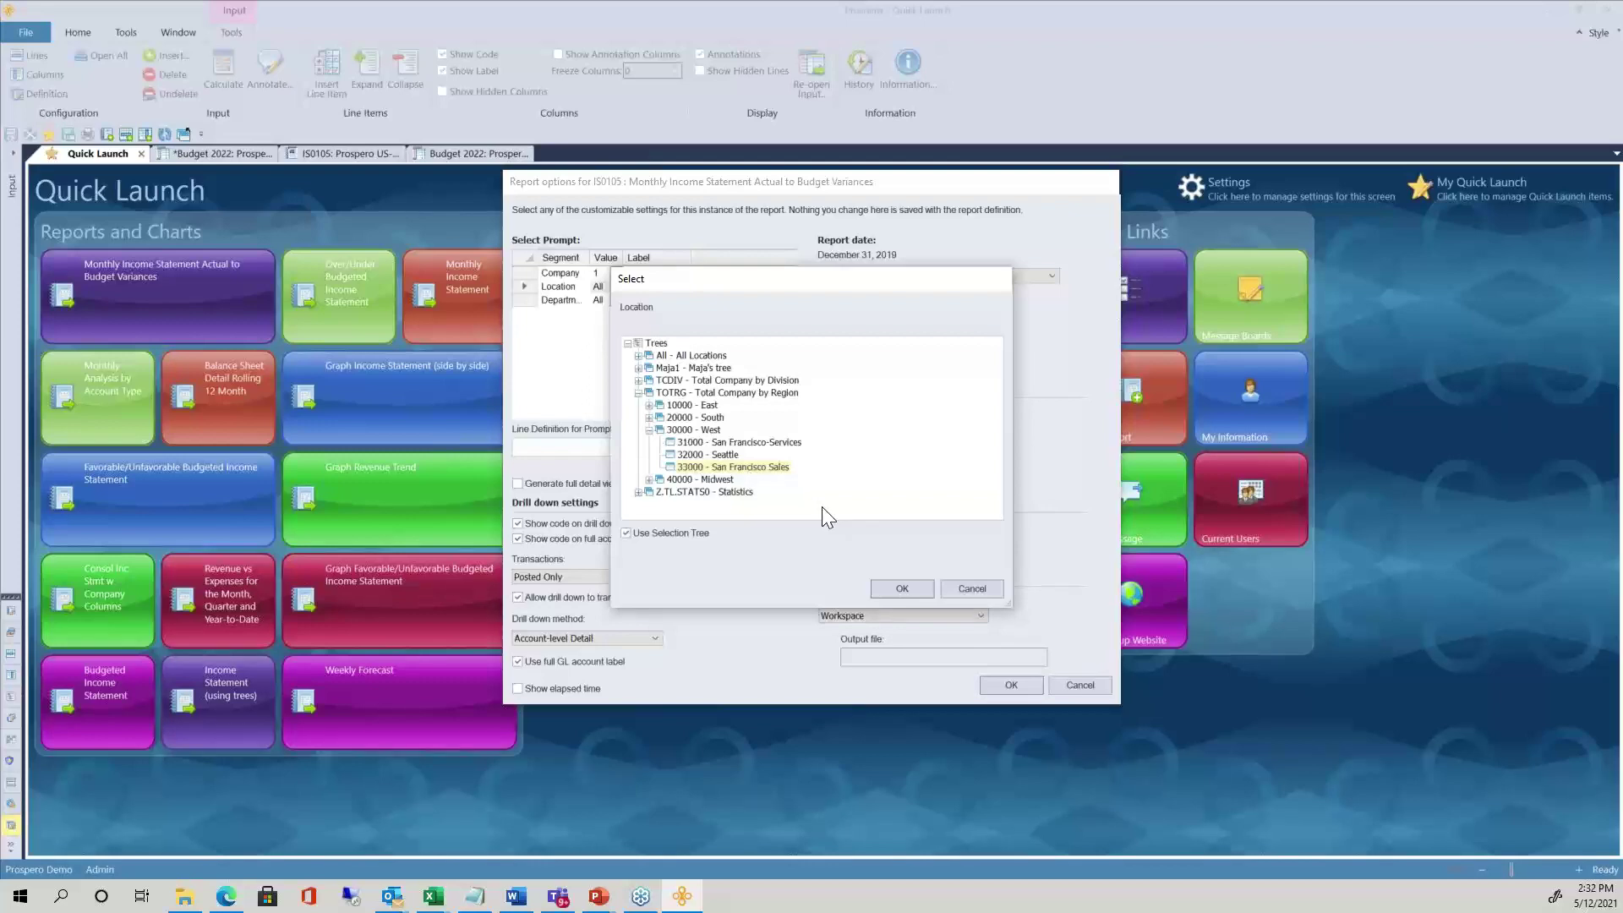
{"action": "left_click", "coordinate": [972, 588]}
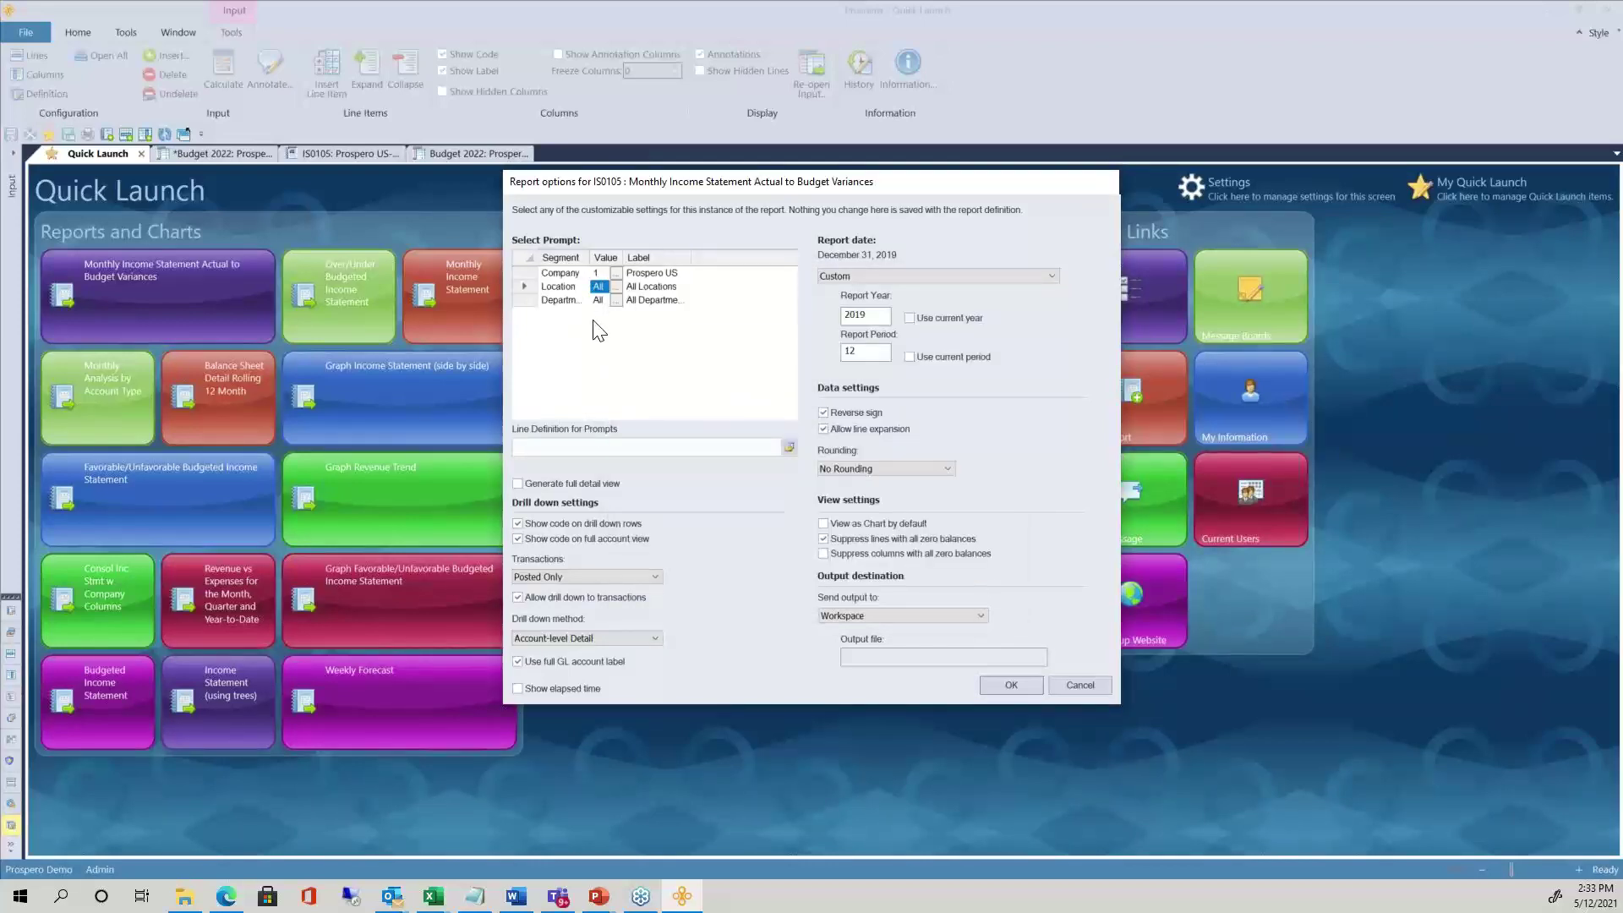
Review the report year, period and available output destinations, and run the income statement report for all locations to the Workspace
{"action": "left_click", "coordinate": [847, 313]}
{"action": "left_click", "coordinate": [870, 354]}
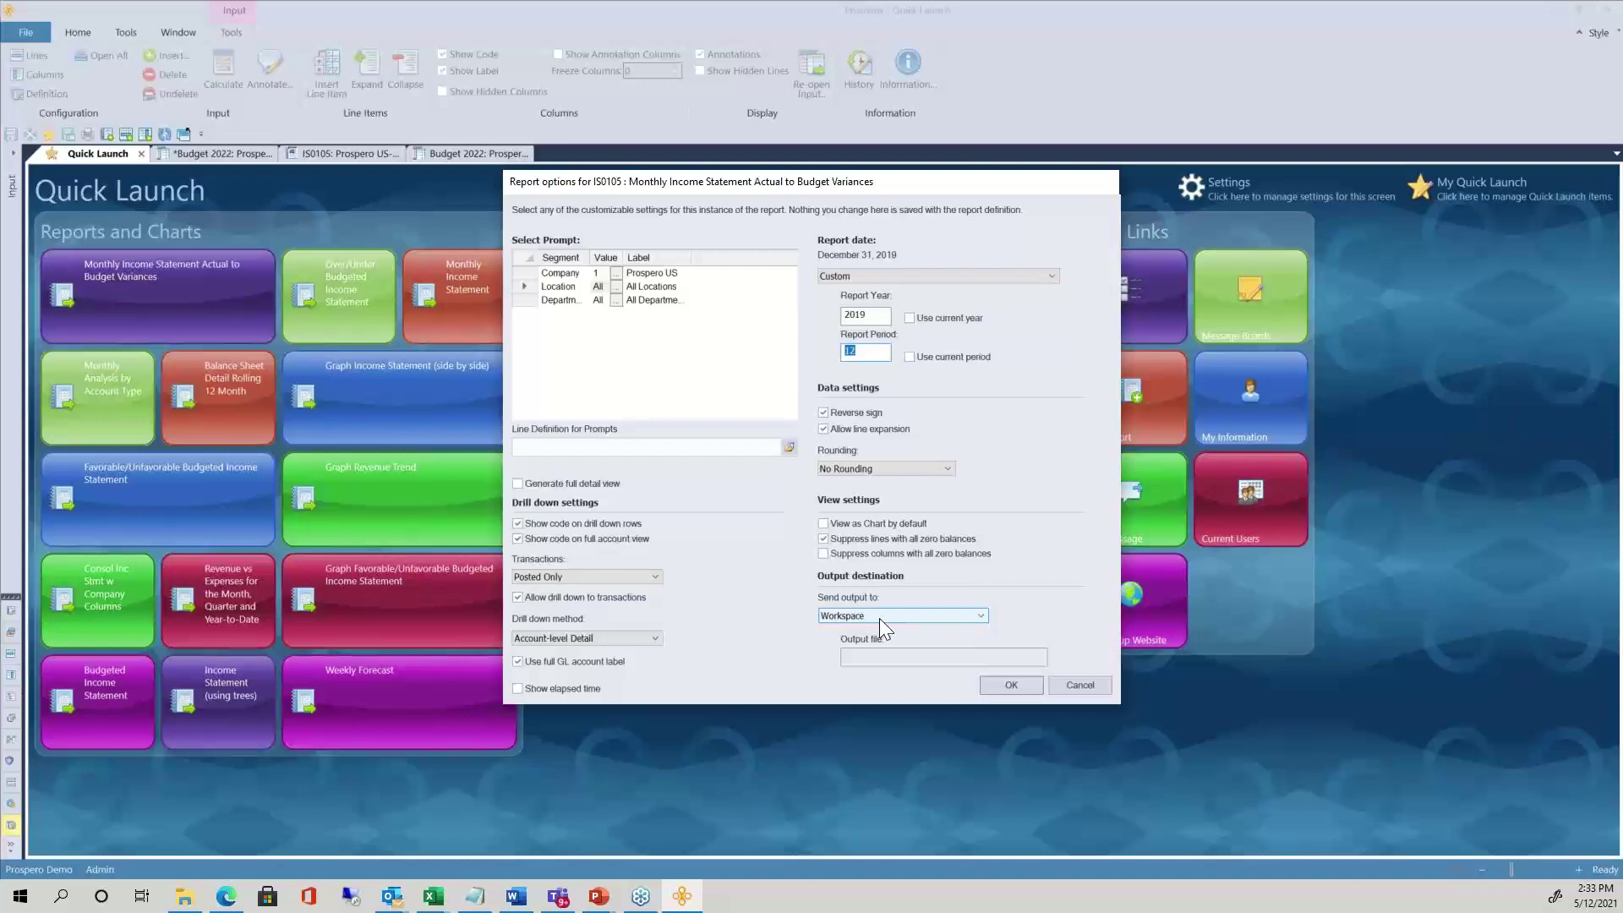
{"action": "left_click", "coordinate": [981, 617]}
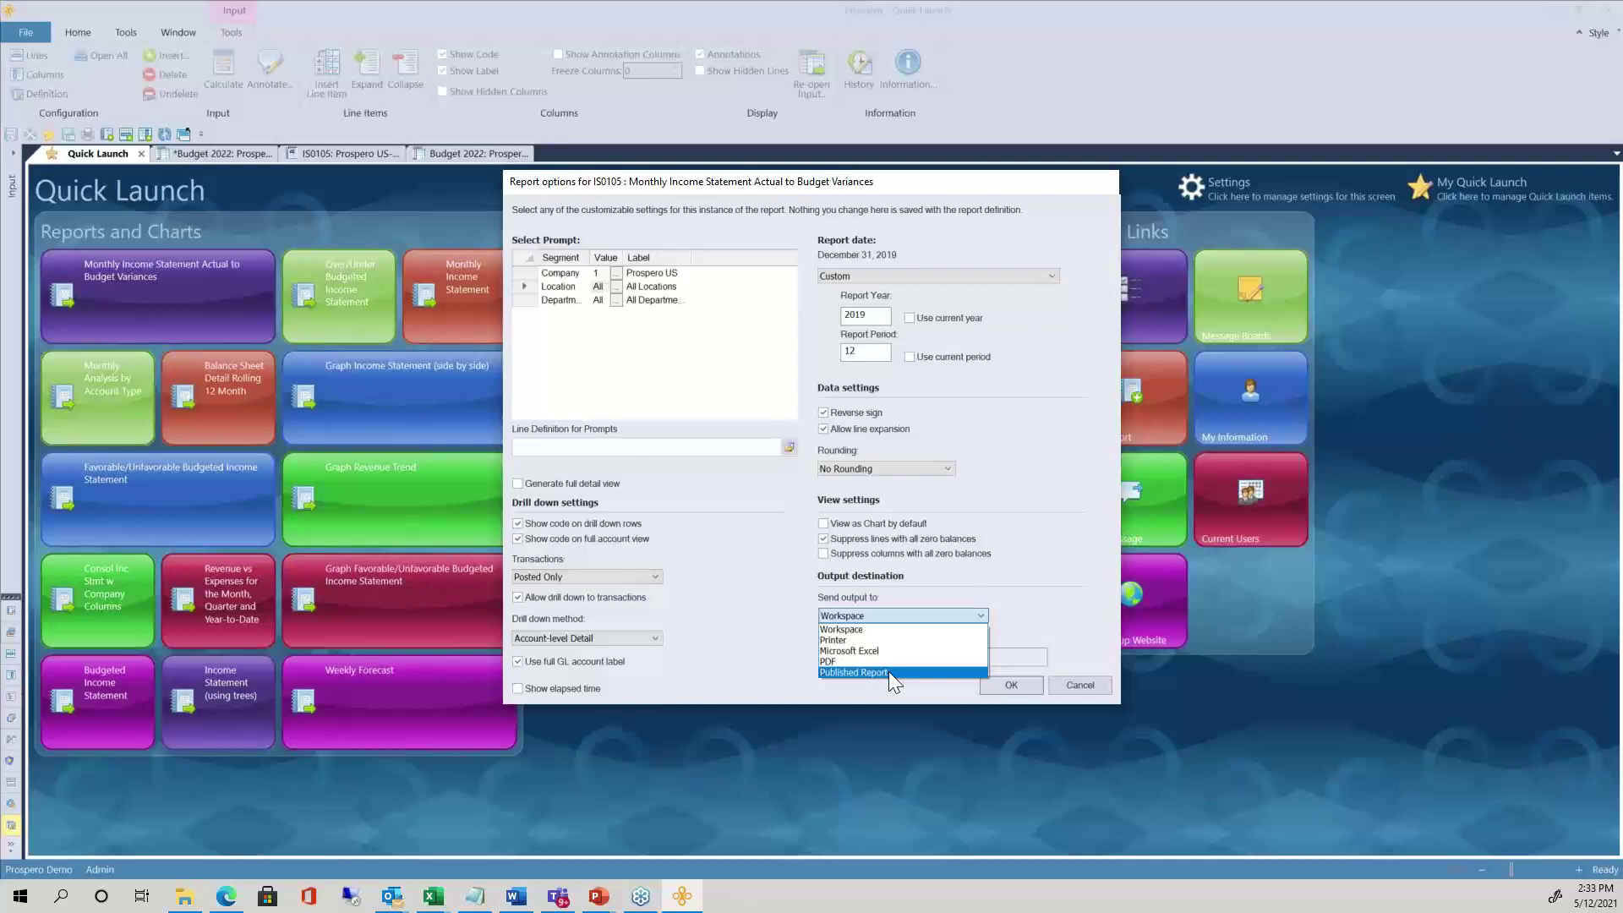
{"action": "left_click", "coordinate": [1002, 596]}
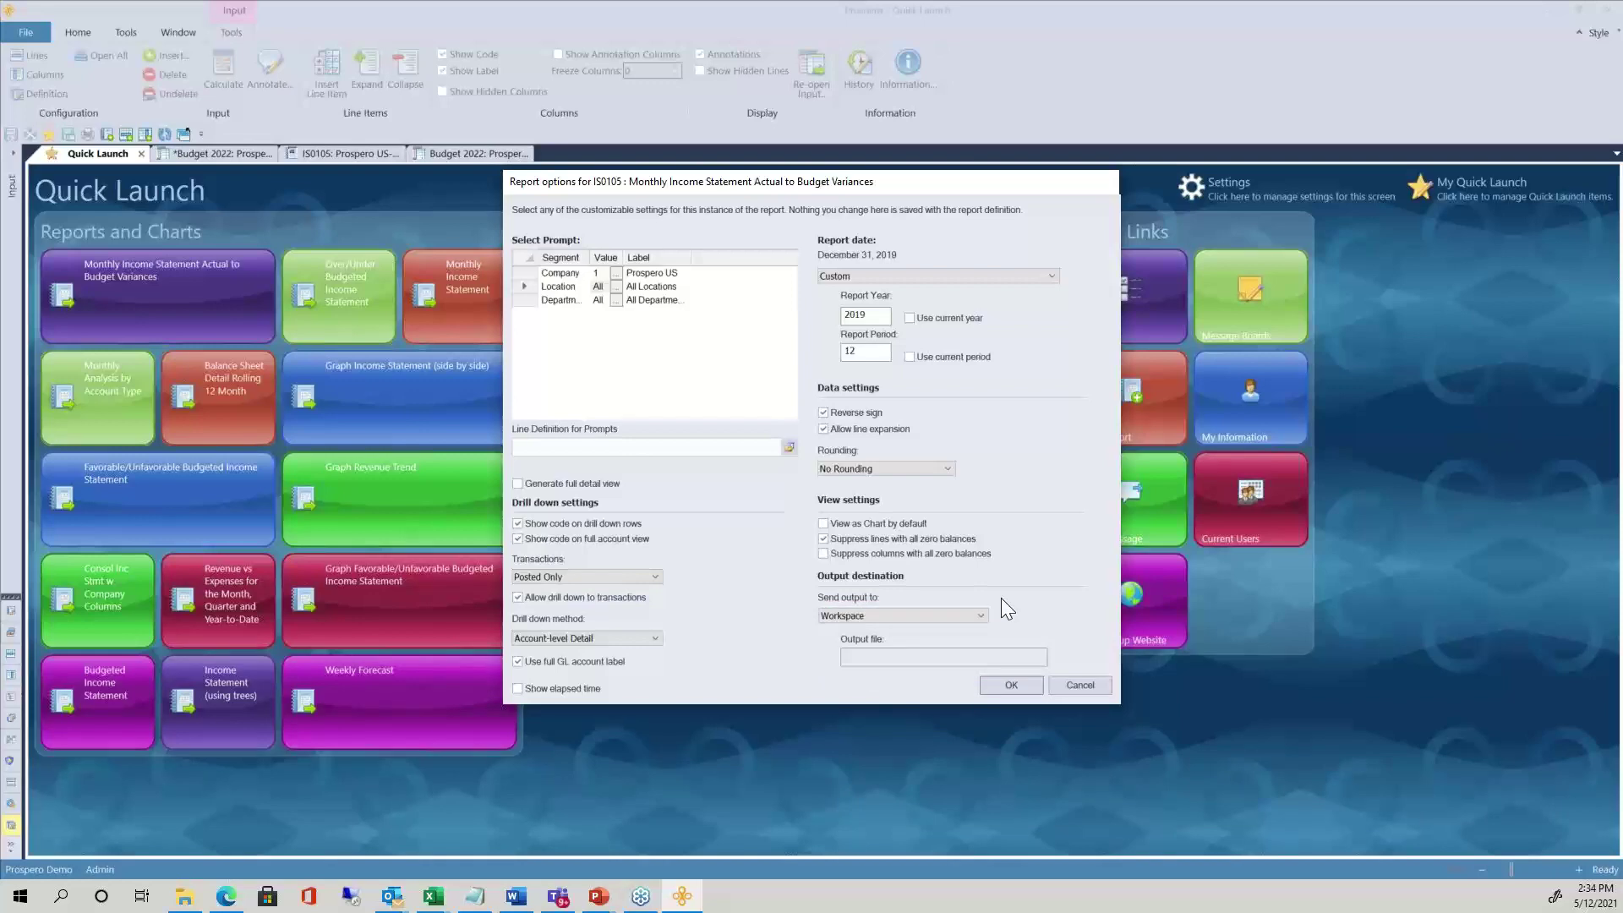
{"action": "left_click", "coordinate": [1010, 687]}
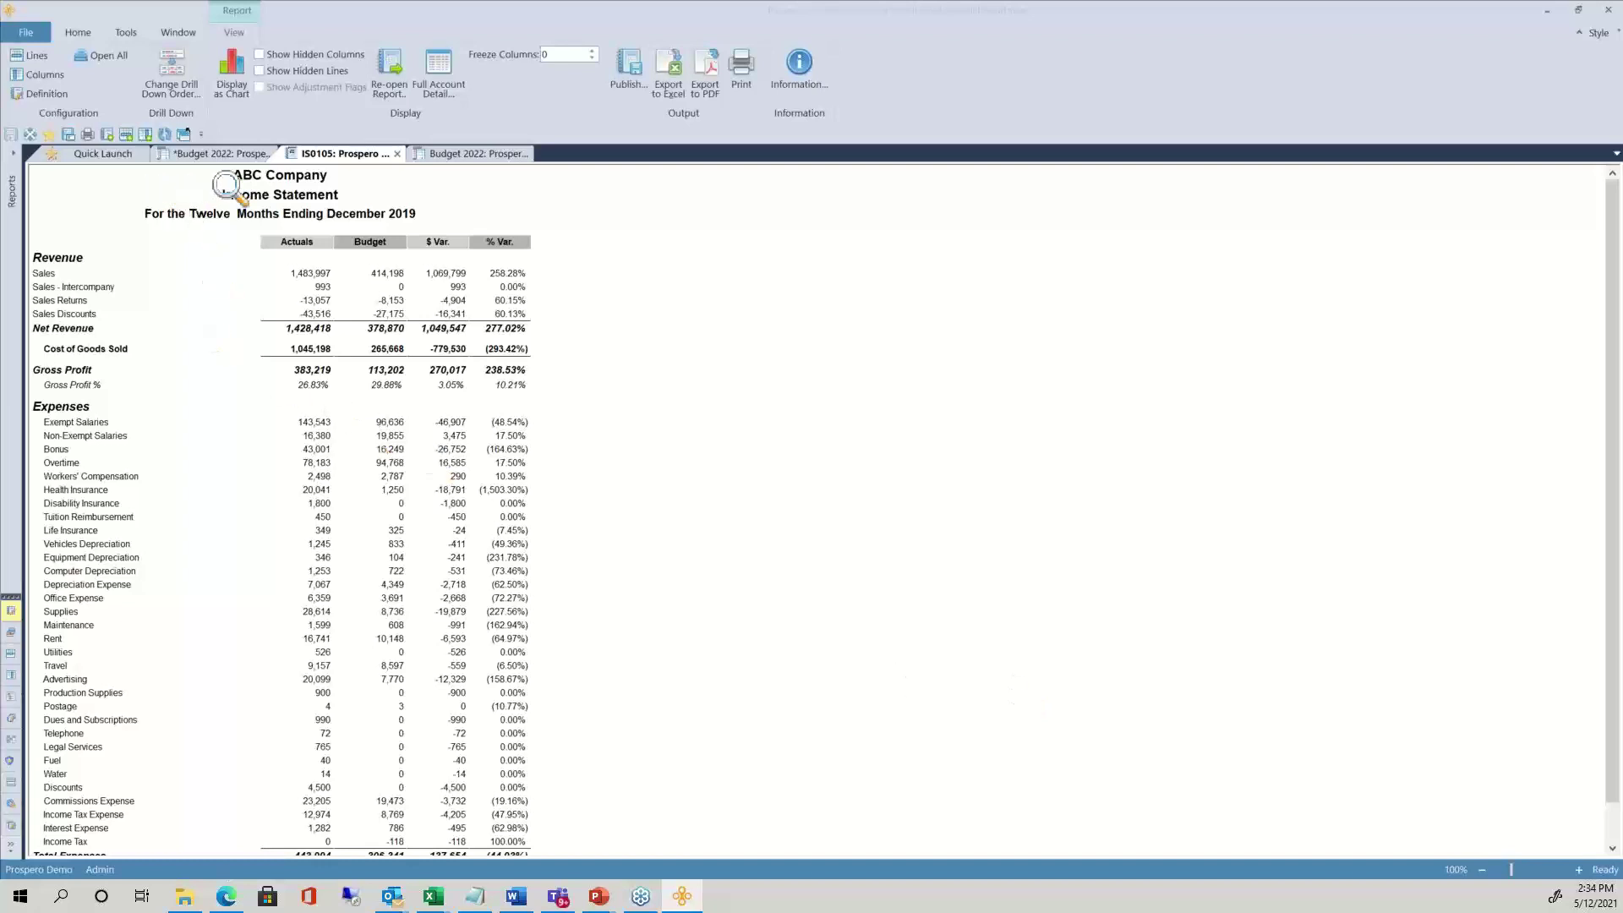
Look through the open Budget 2022 inputs for Administration and Sales, and return to the income statement report
{"action": "left_click", "coordinate": [85, 158]}
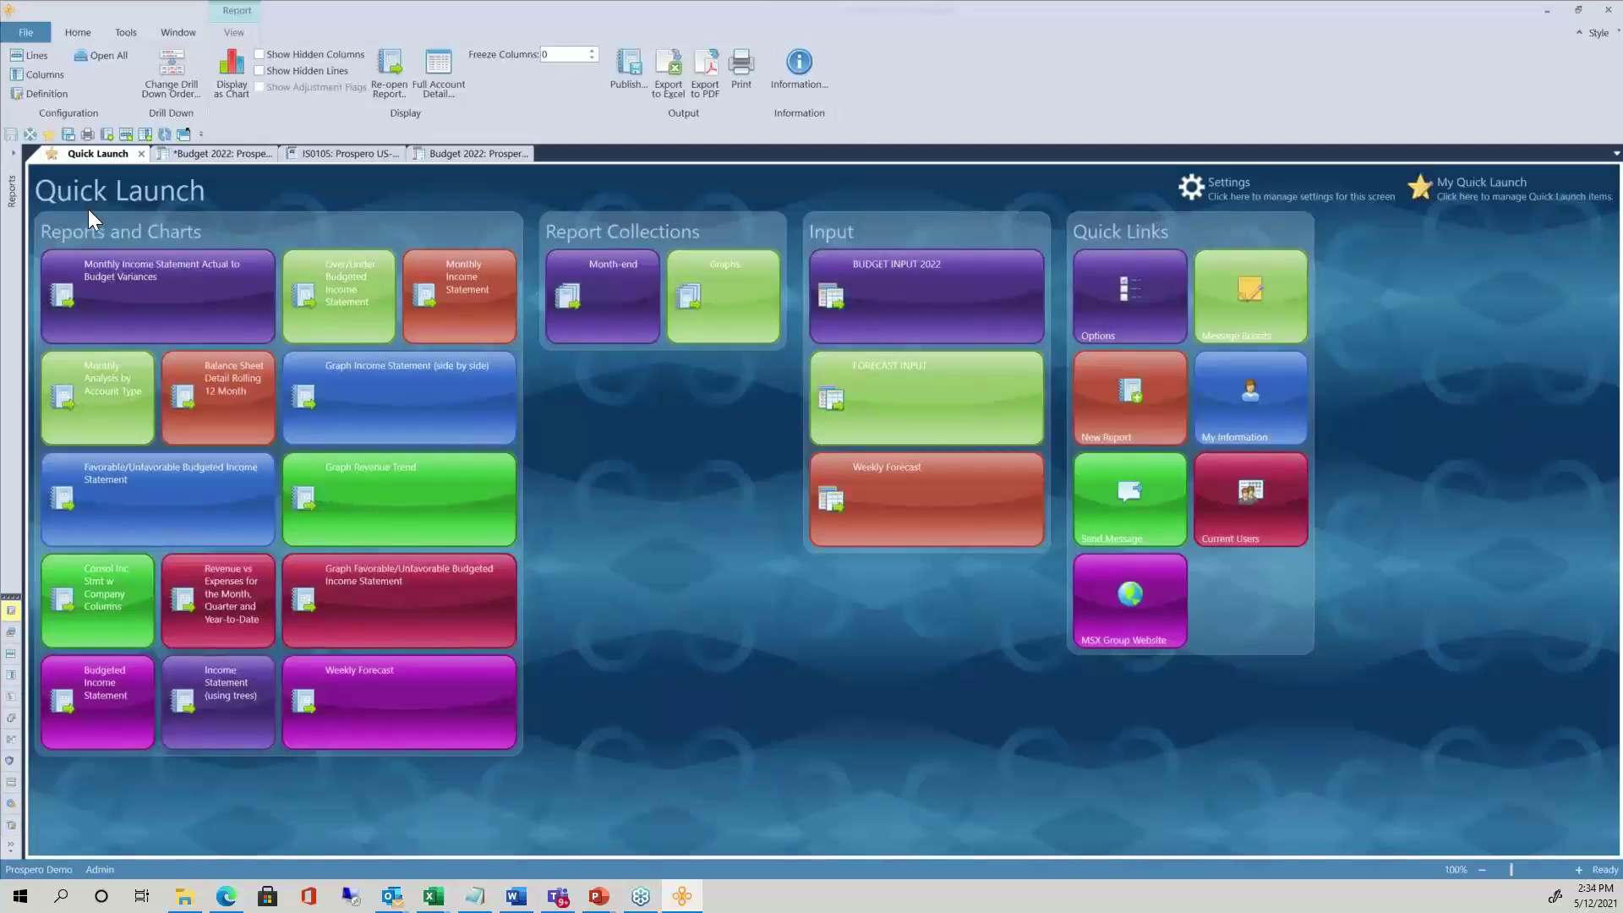
{"action": "left_click", "coordinate": [220, 154]}
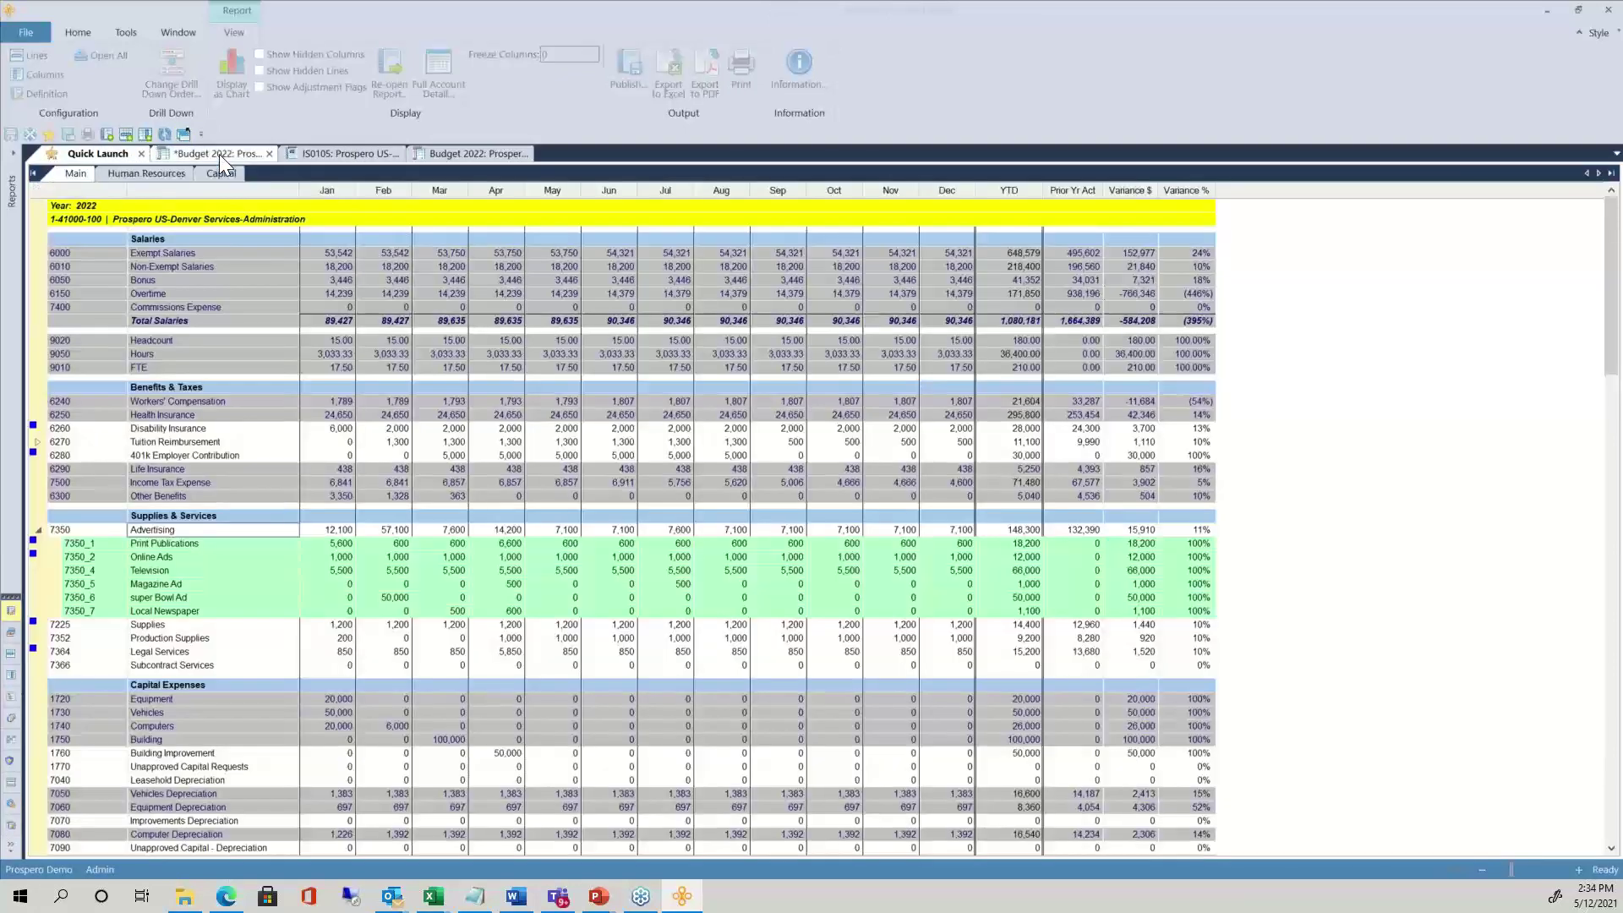
{"action": "left_click", "coordinate": [470, 154]}
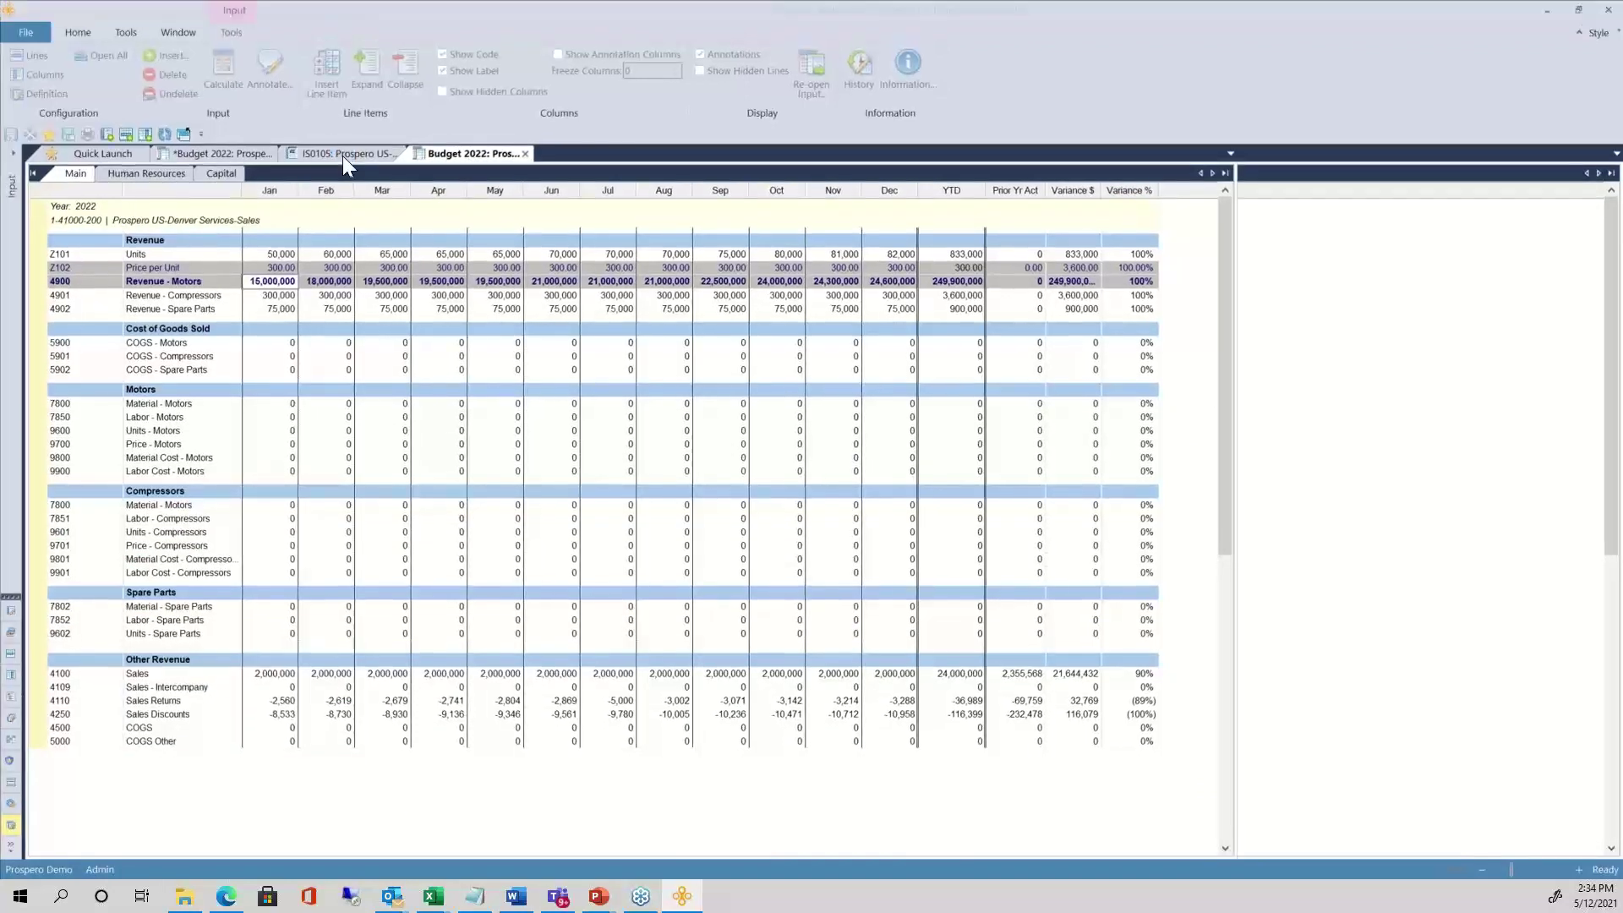
{"action": "left_click", "coordinate": [340, 155]}
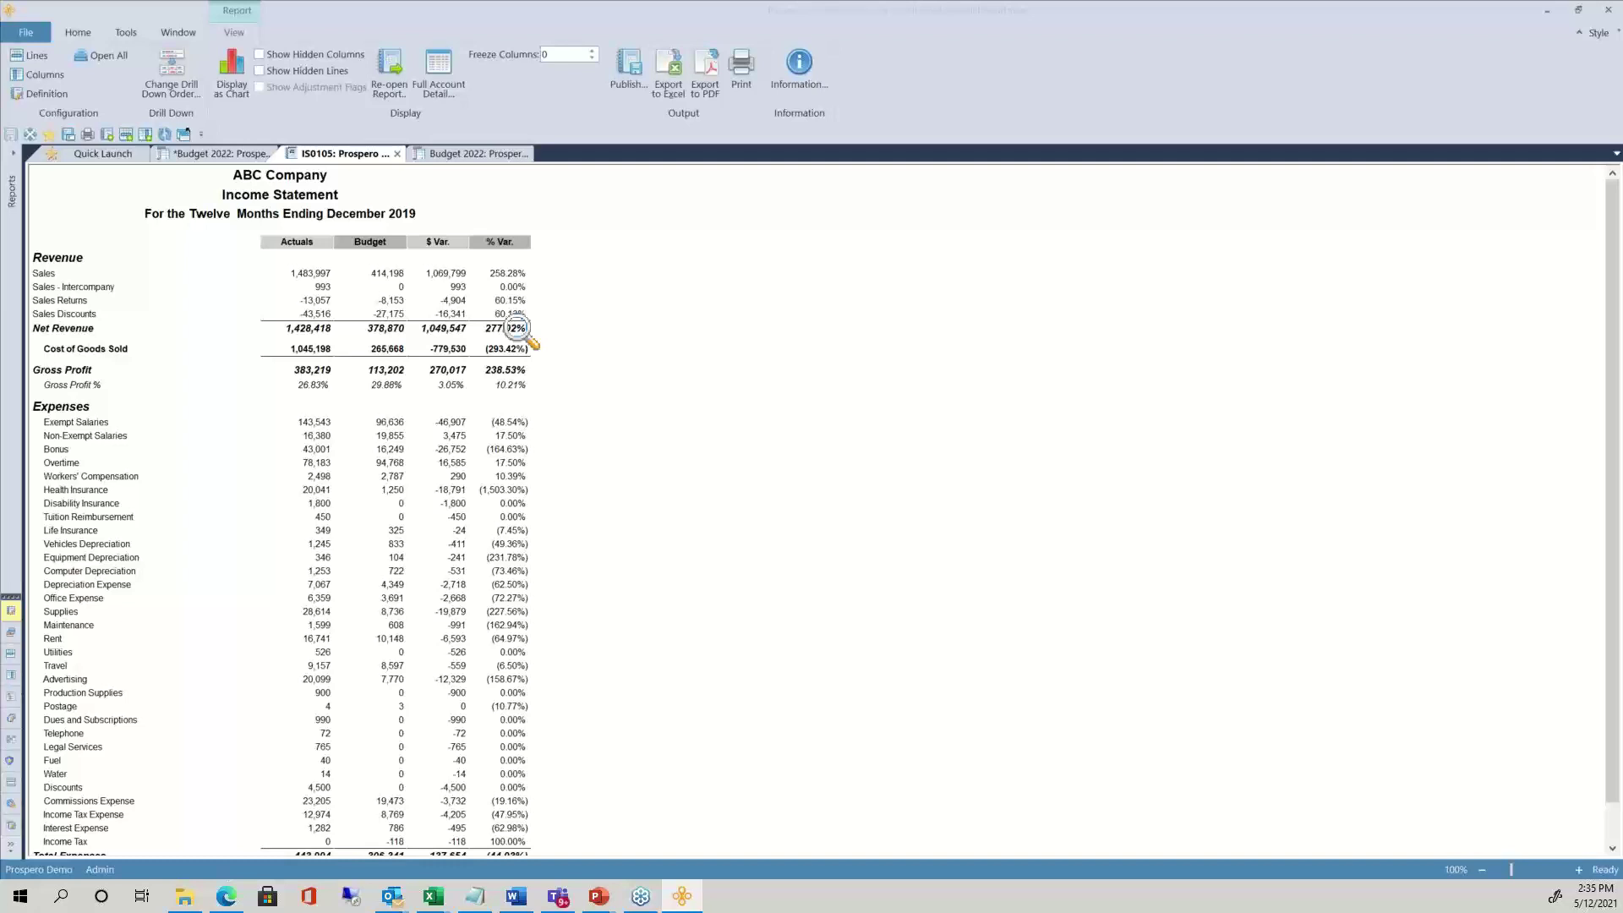
Examine the income statement's Revenue, Gross Profit and Computer Depreciation lines
{"action": "left_click", "coordinate": [93, 258]}
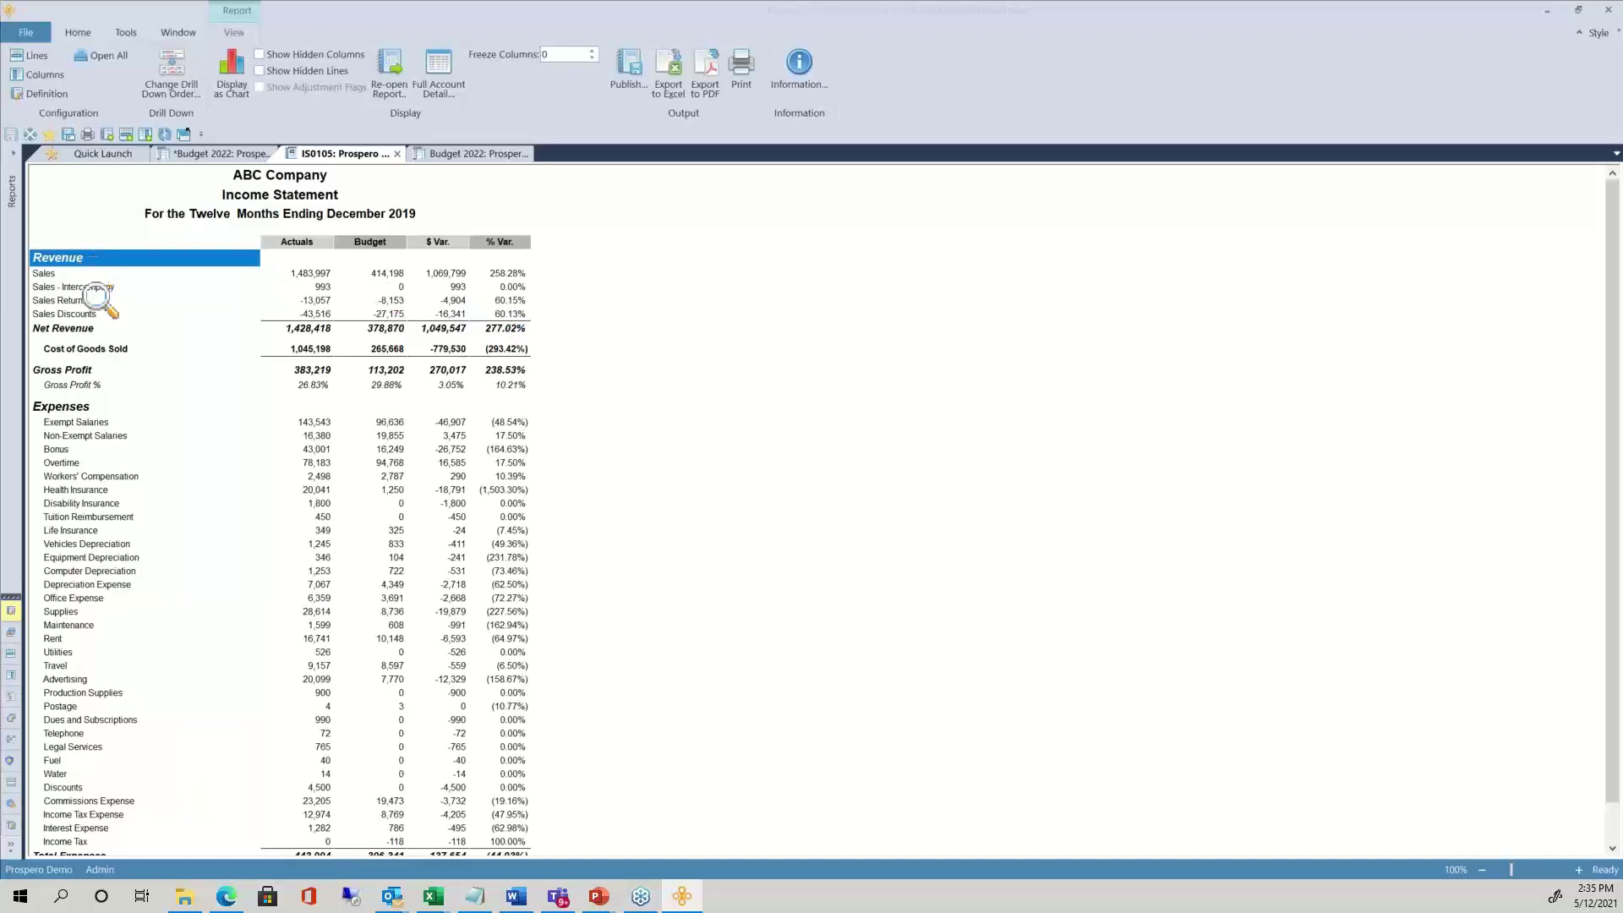
{"action": "left_click", "coordinate": [100, 369]}
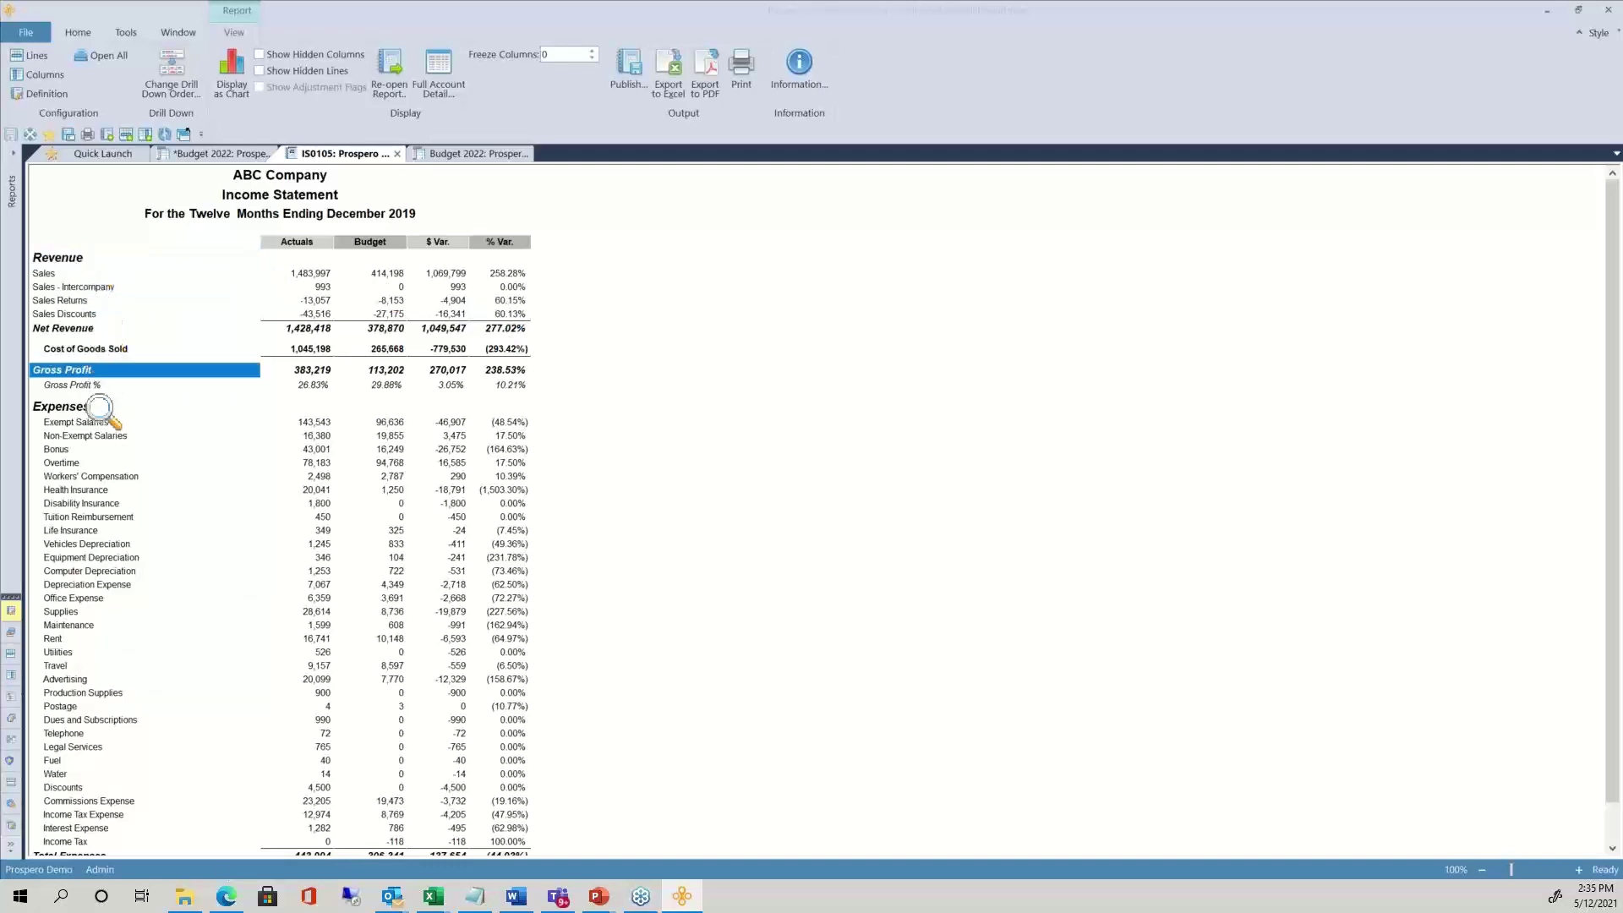
{"action": "left_click", "coordinate": [102, 571]}
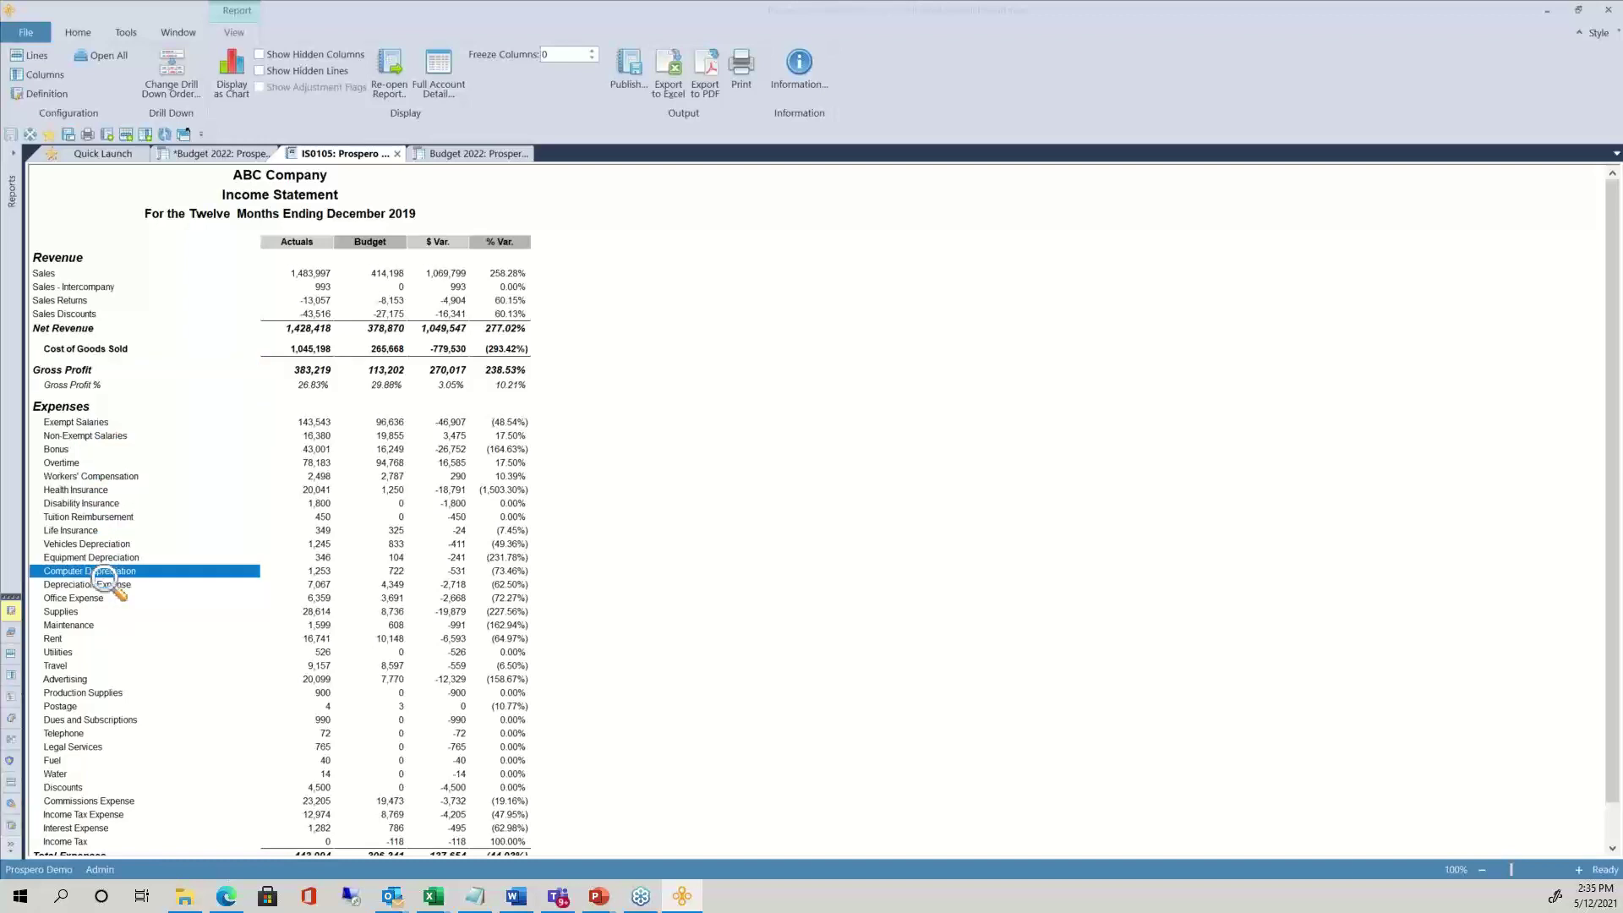
{"action": "left_click", "coordinate": [905, 600]}
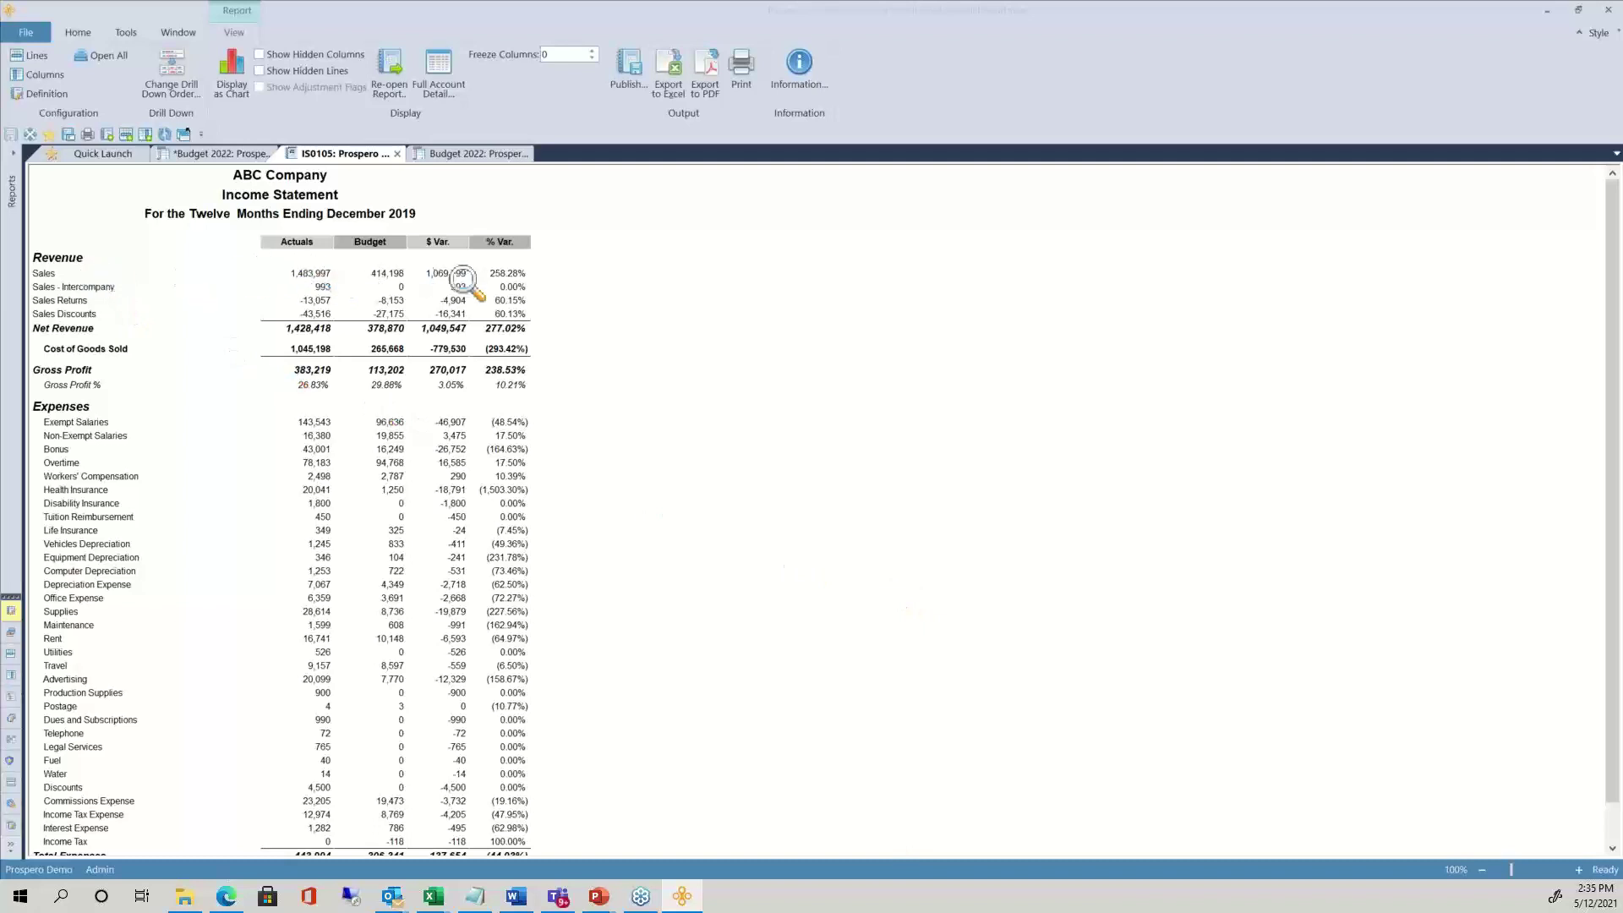
Drill down from the Sales actuals to account-level detail and examine the Denver and San Francisco service accounts
{"action": "double_click", "coordinate": [308, 272]}
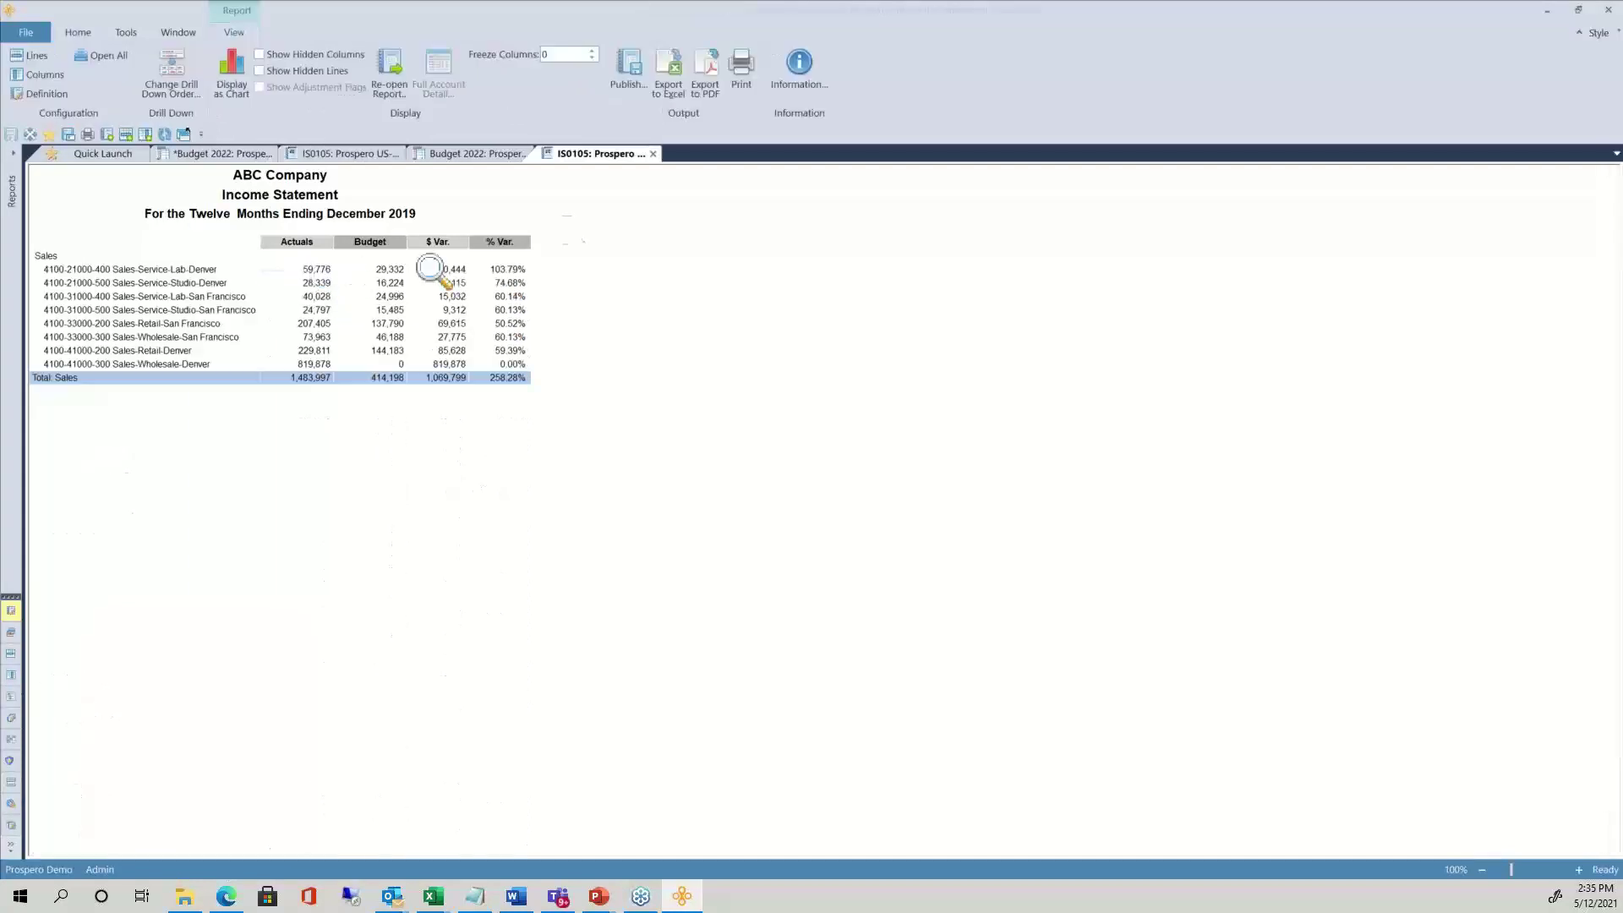
{"action": "left_click", "coordinate": [98, 270]}
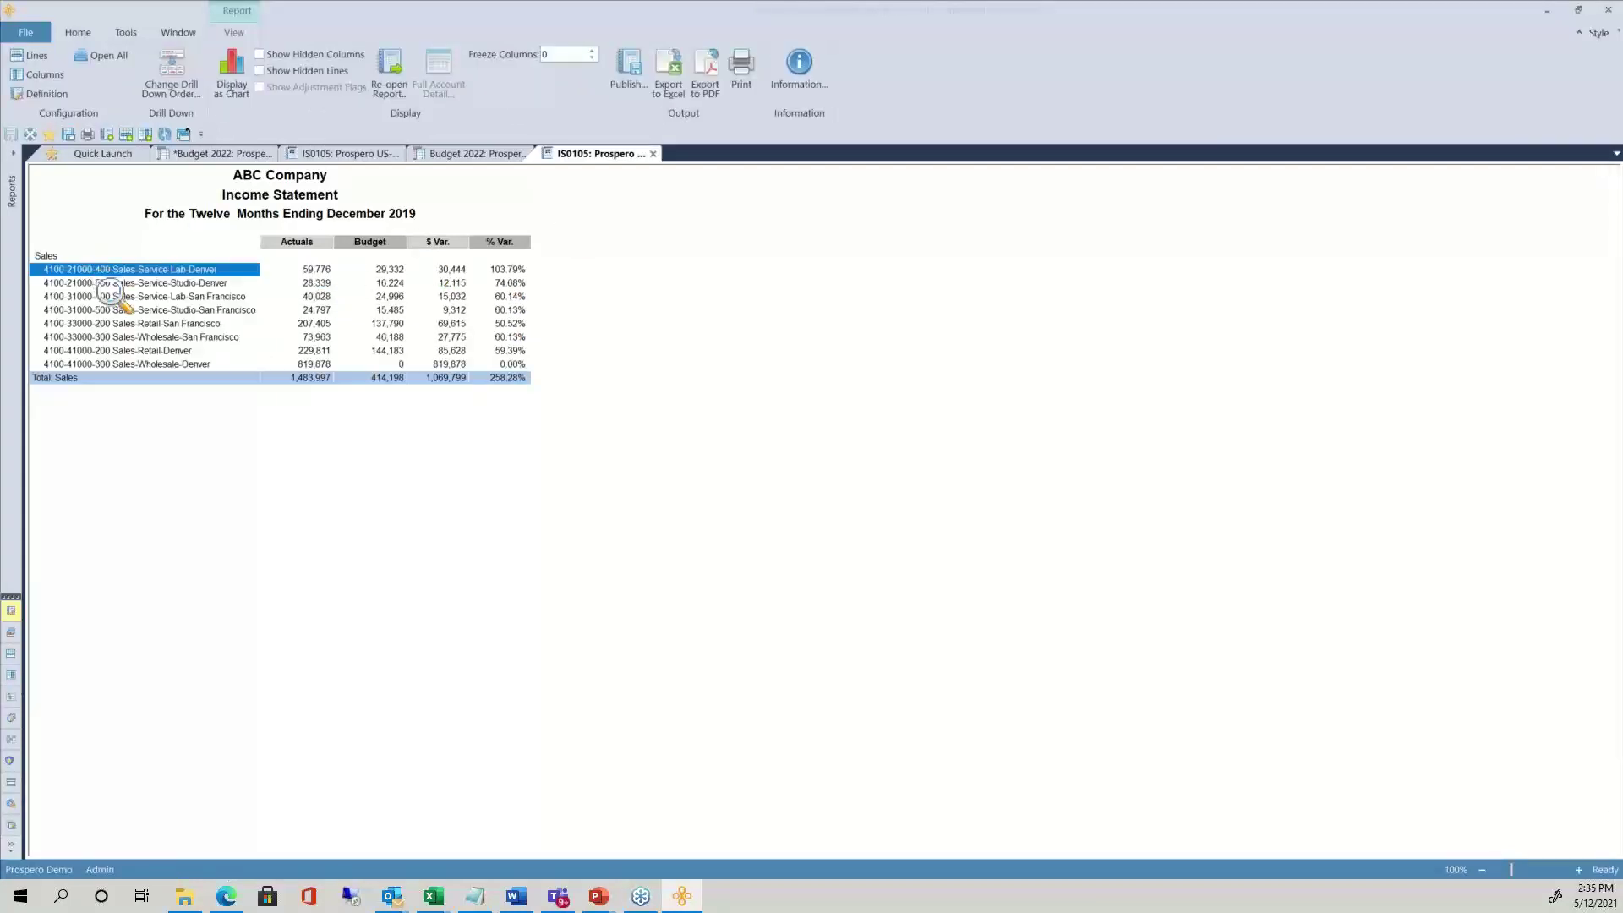
{"action": "left_click", "coordinate": [96, 282]}
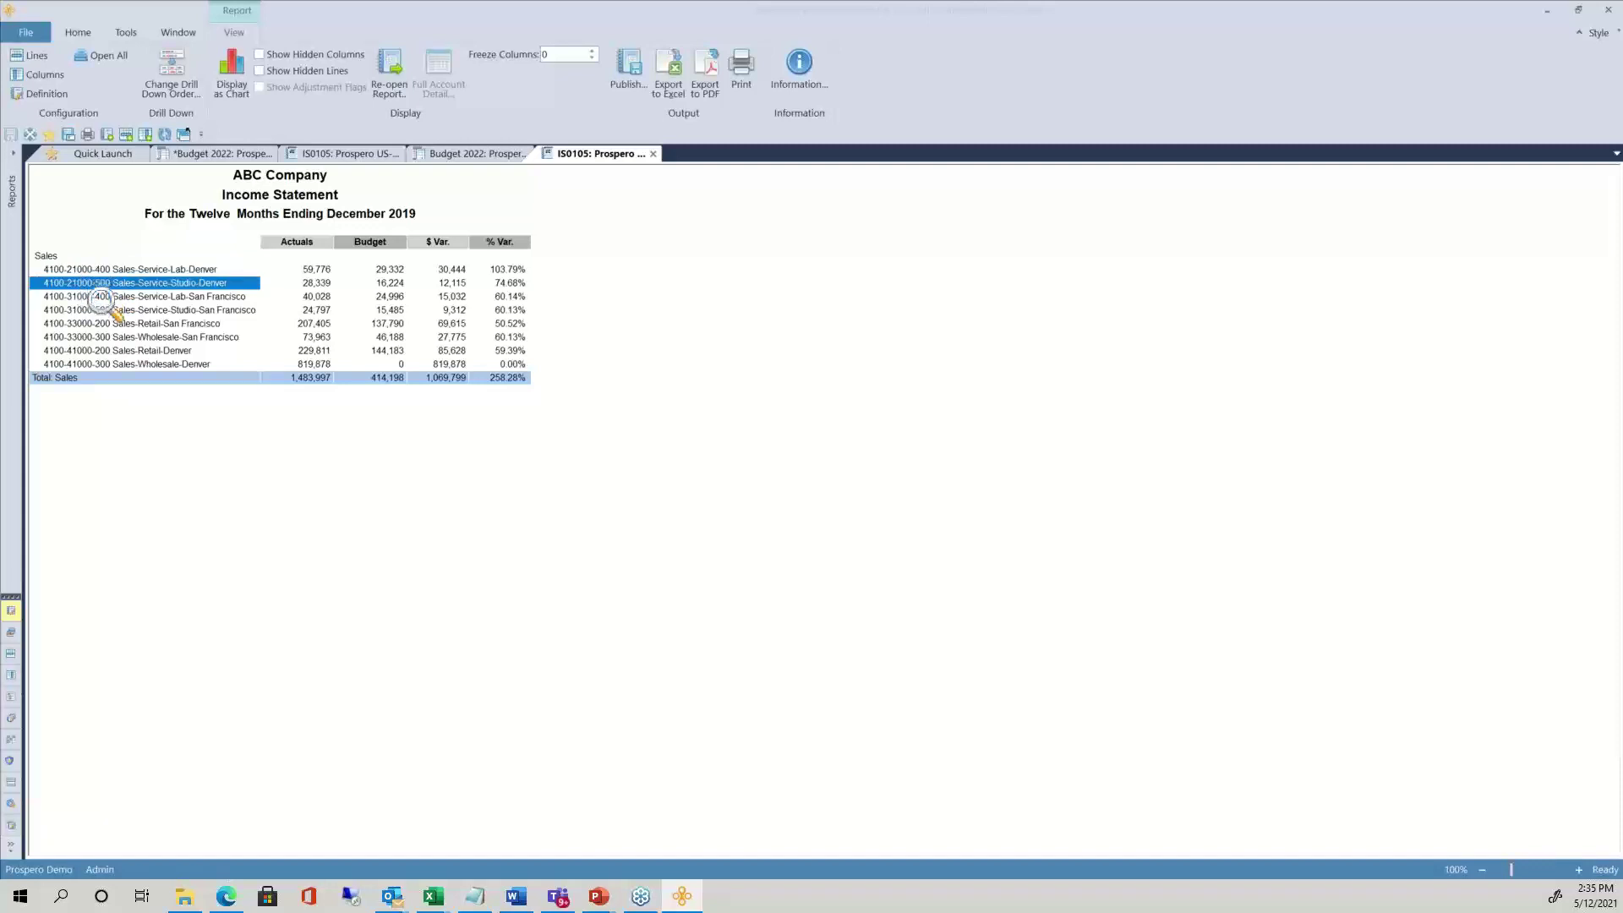
{"action": "left_click", "coordinate": [101, 297]}
{"action": "left_click", "coordinate": [100, 310]}
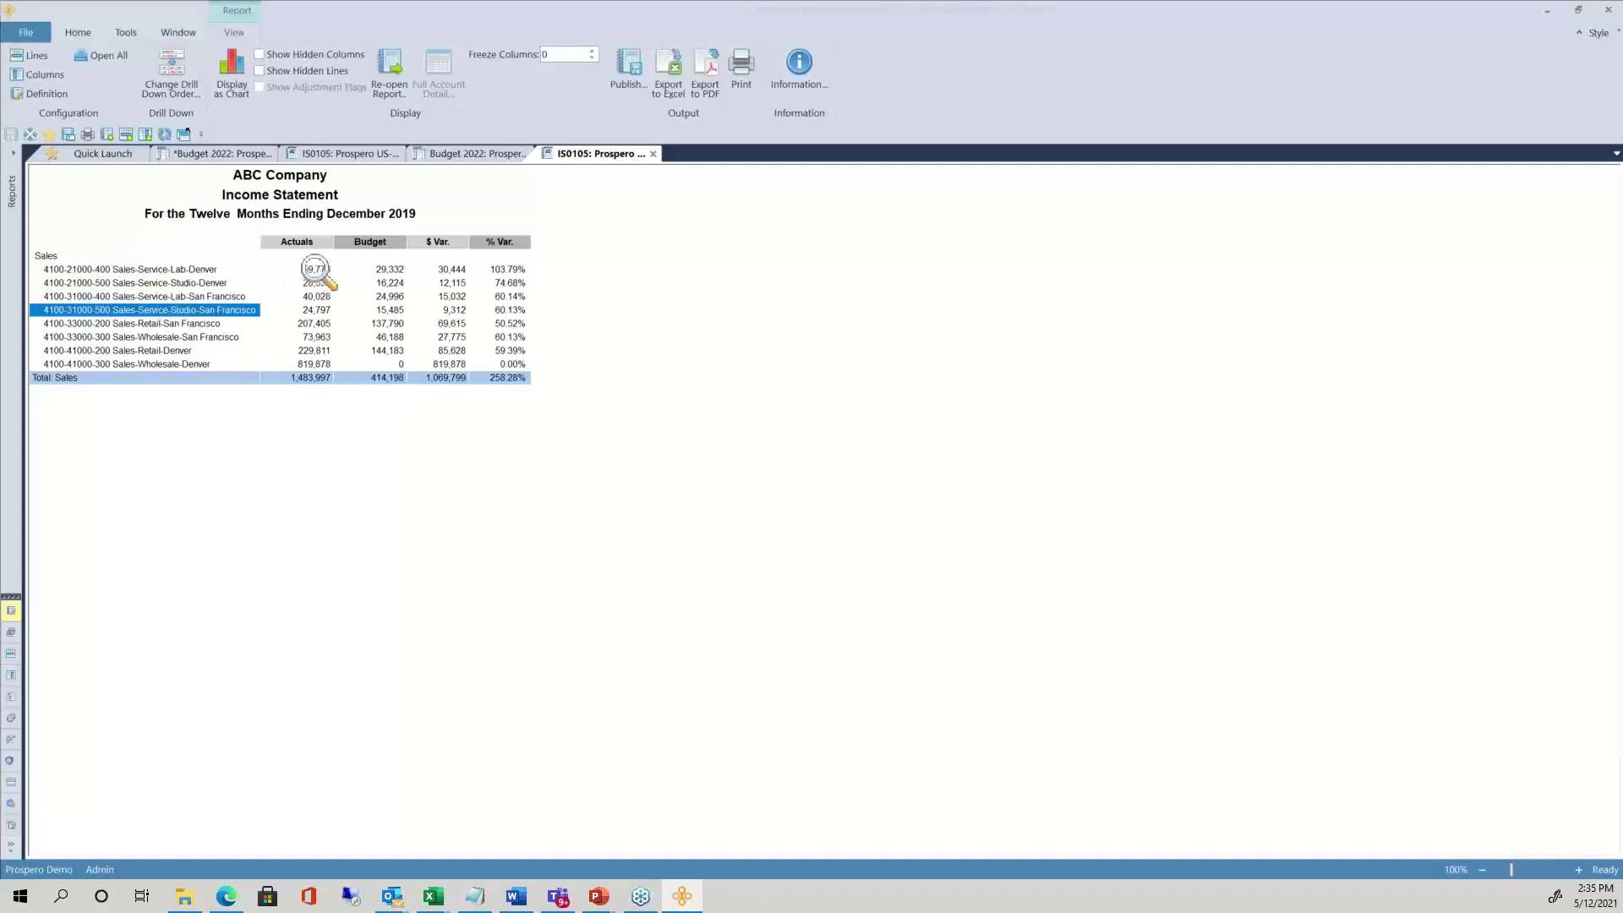
{"action": "left_click", "coordinate": [317, 271]}
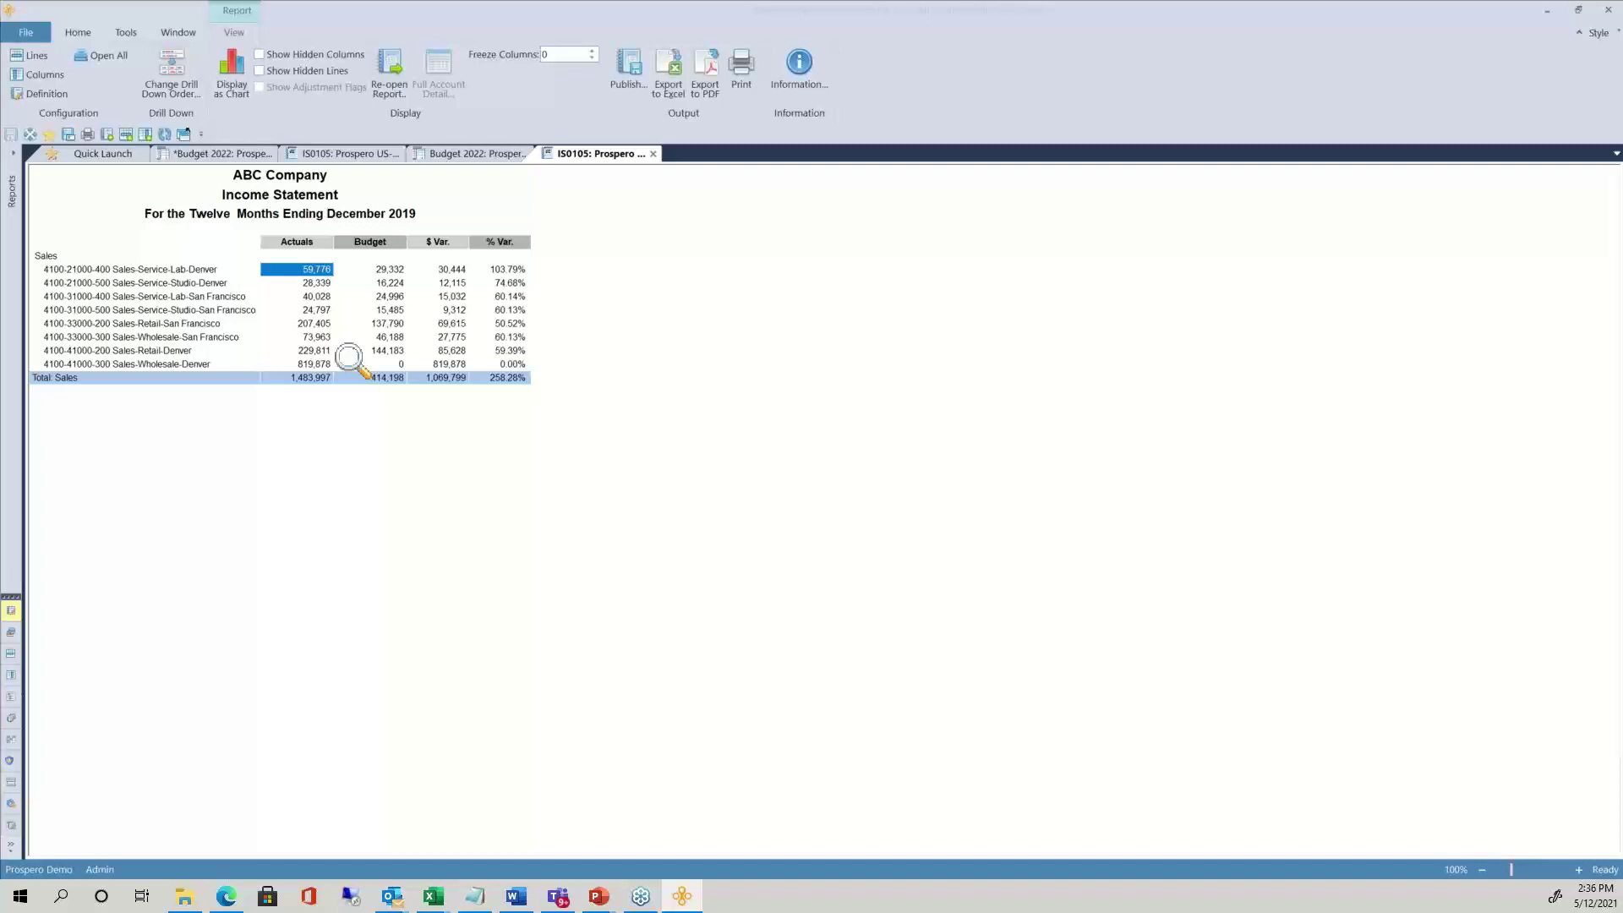
{"action": "left_click", "coordinate": [249, 270]}
{"action": "double_click", "coordinate": [236, 269]}
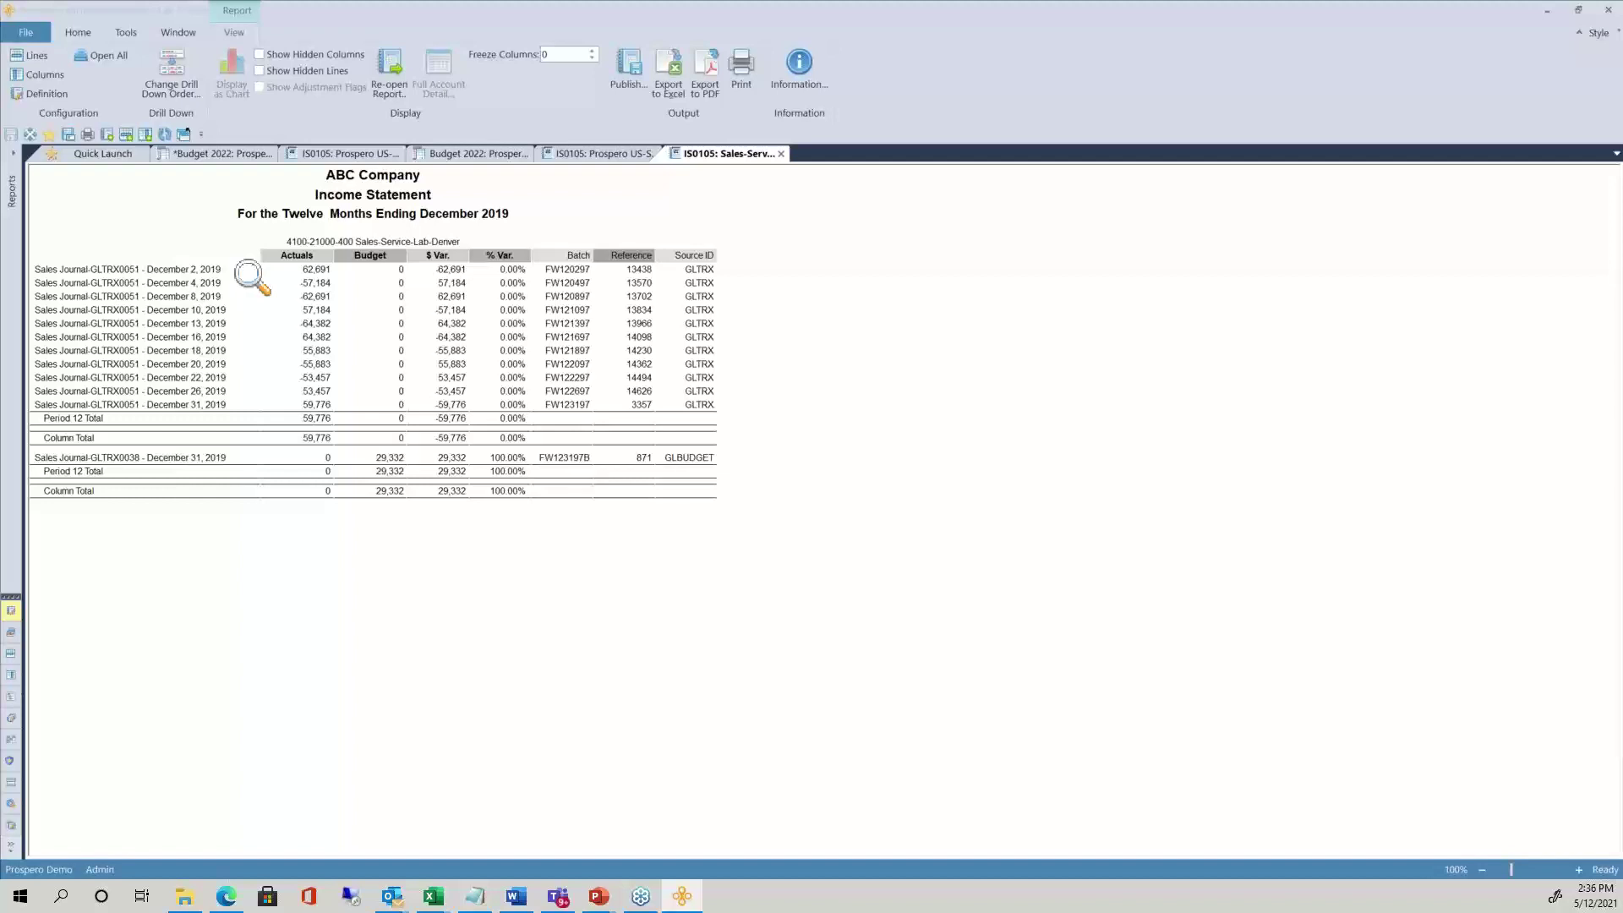
{"action": "left_click", "coordinate": [578, 256]}
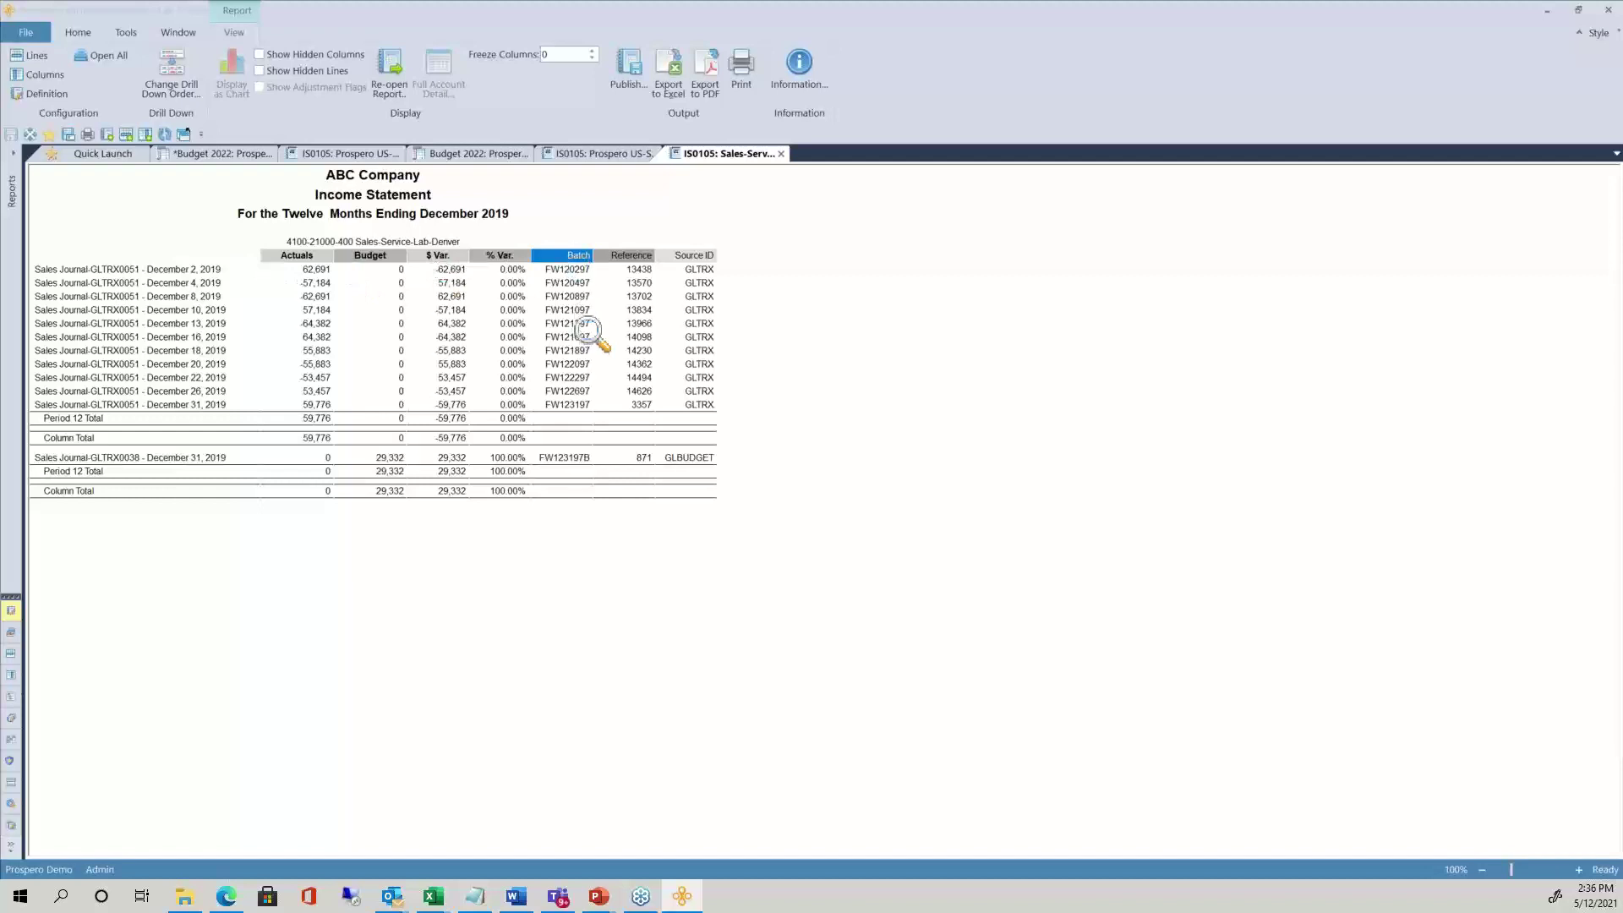
{"action": "left_click", "coordinate": [632, 256]}
{"action": "left_click", "coordinate": [698, 255]}
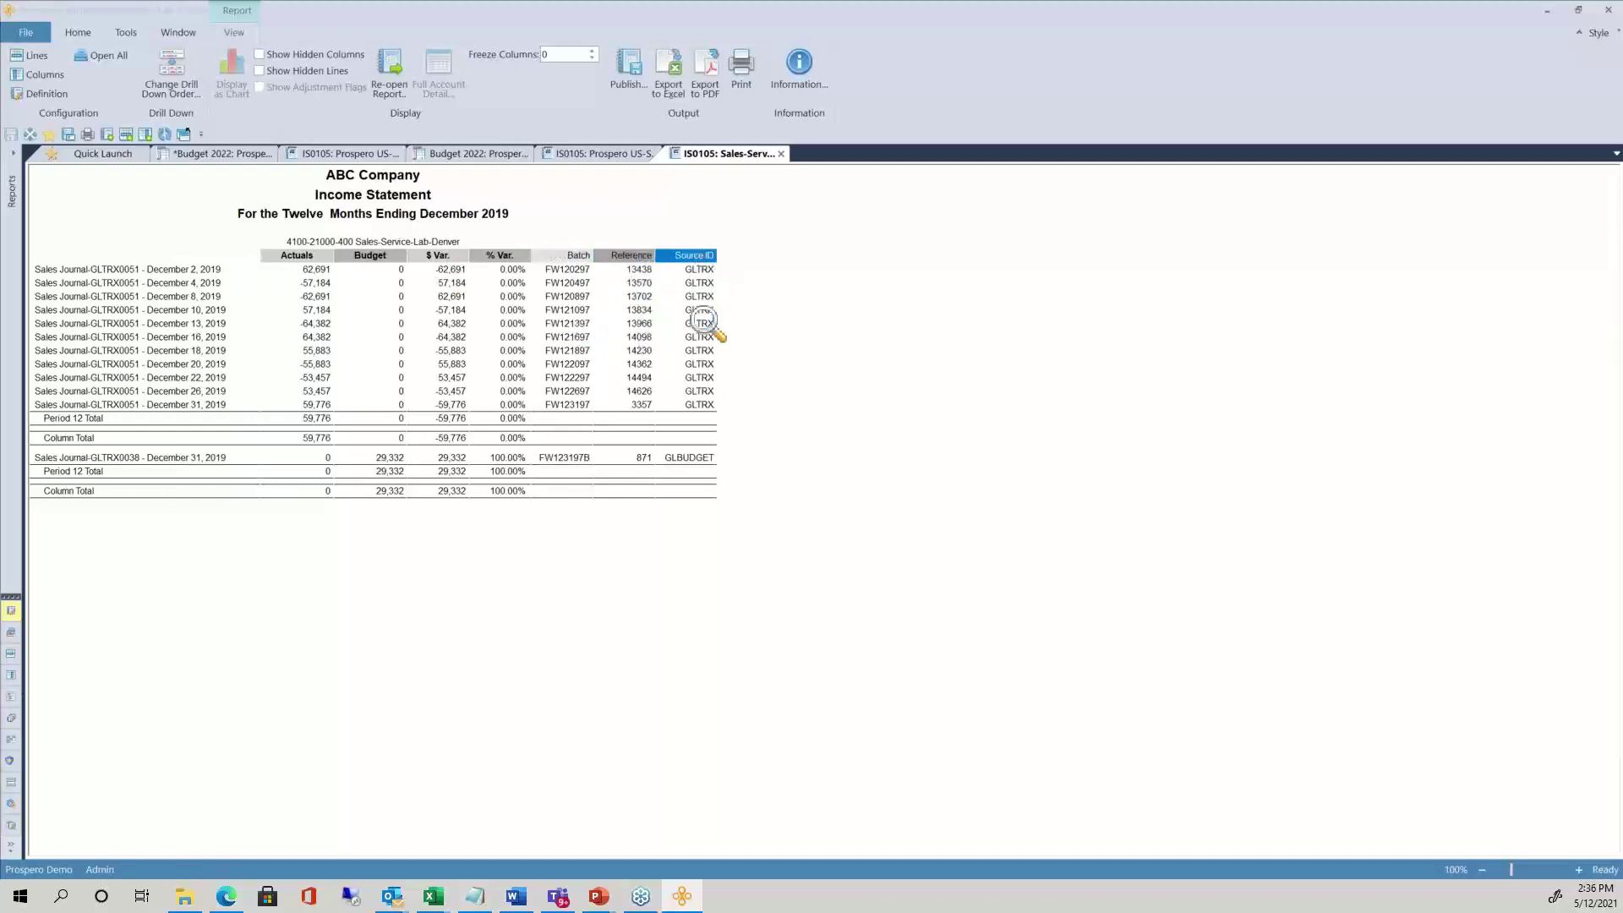
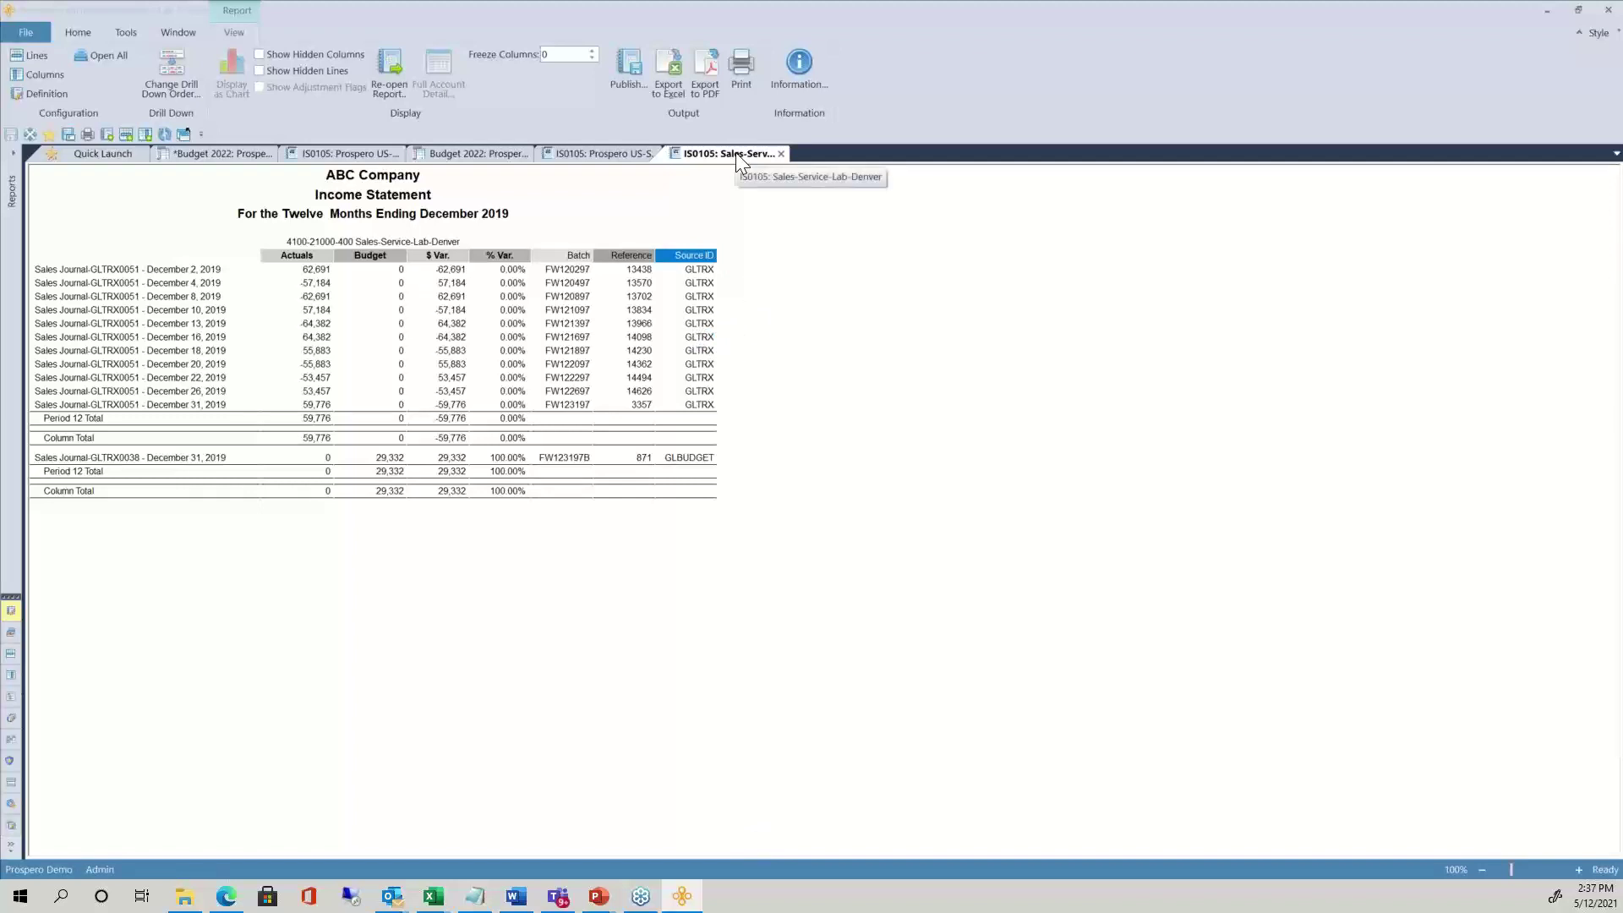
Review the Sales account detail and the main income statement again, and close the Sales-Service-Lab-Denver transaction report
{"action": "left_click", "coordinate": [597, 155]}
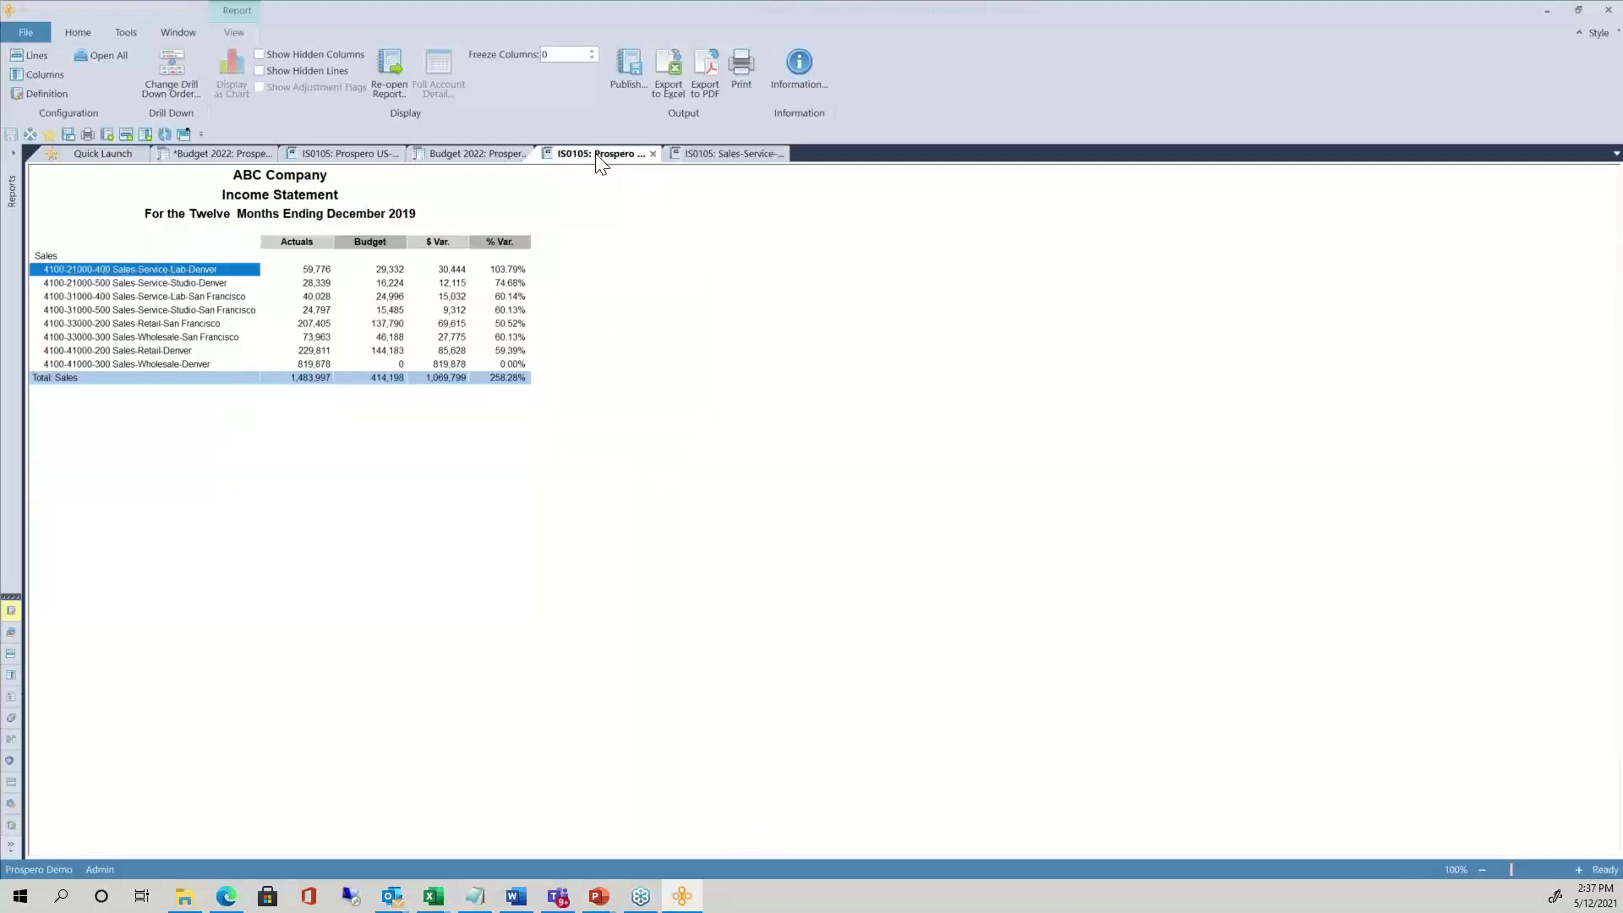
{"action": "left_click", "coordinate": [338, 156]}
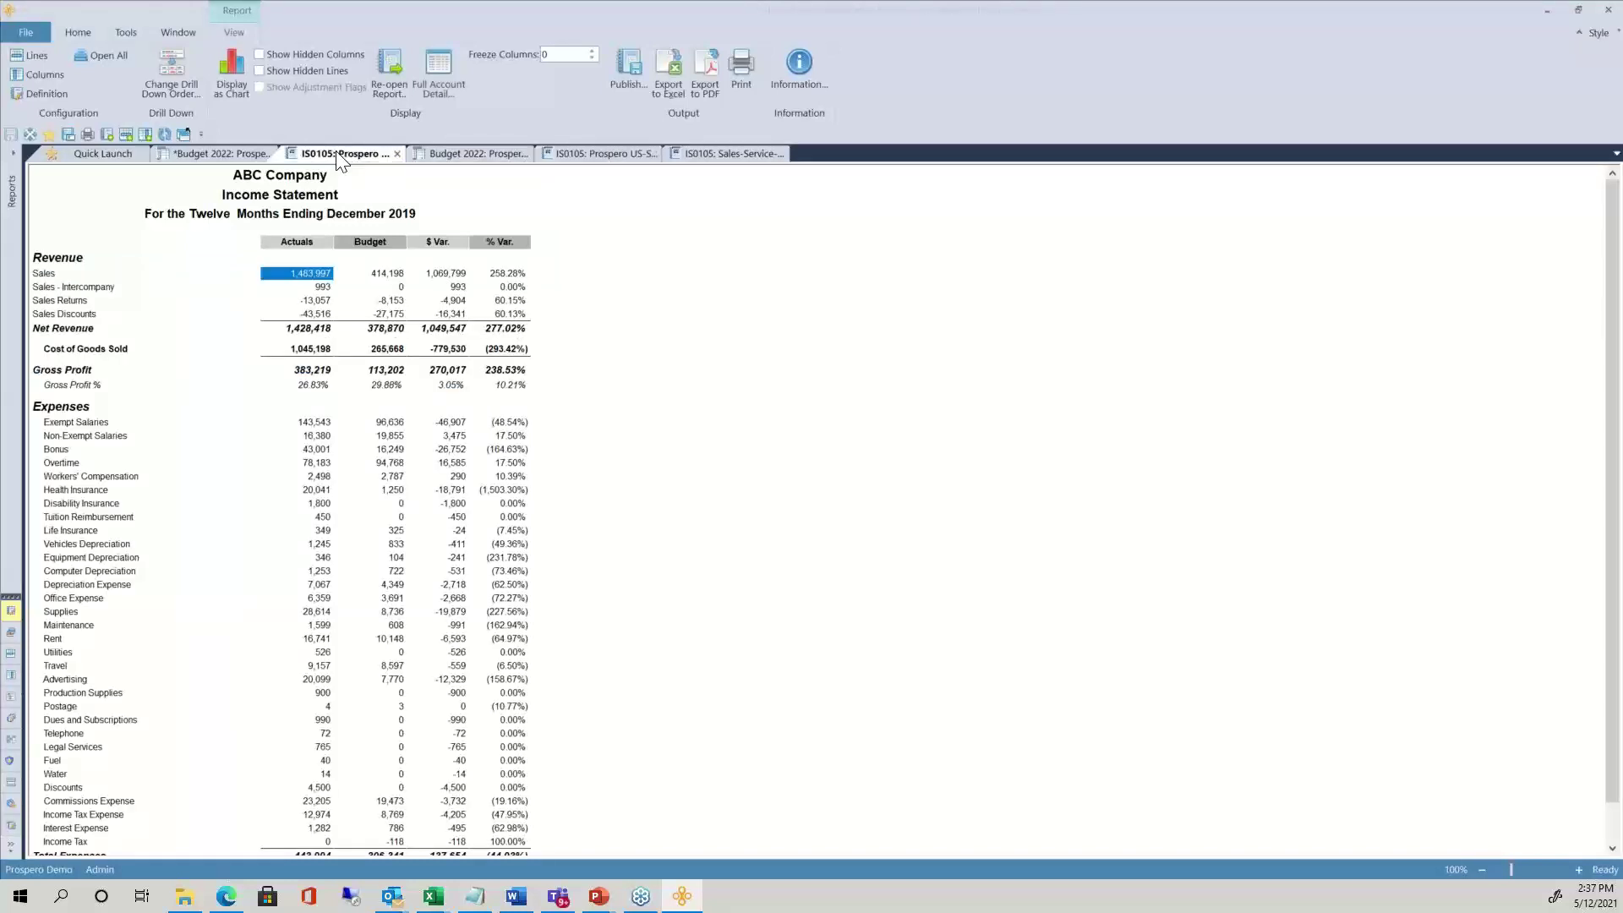
{"action": "left_click", "coordinate": [781, 154]}
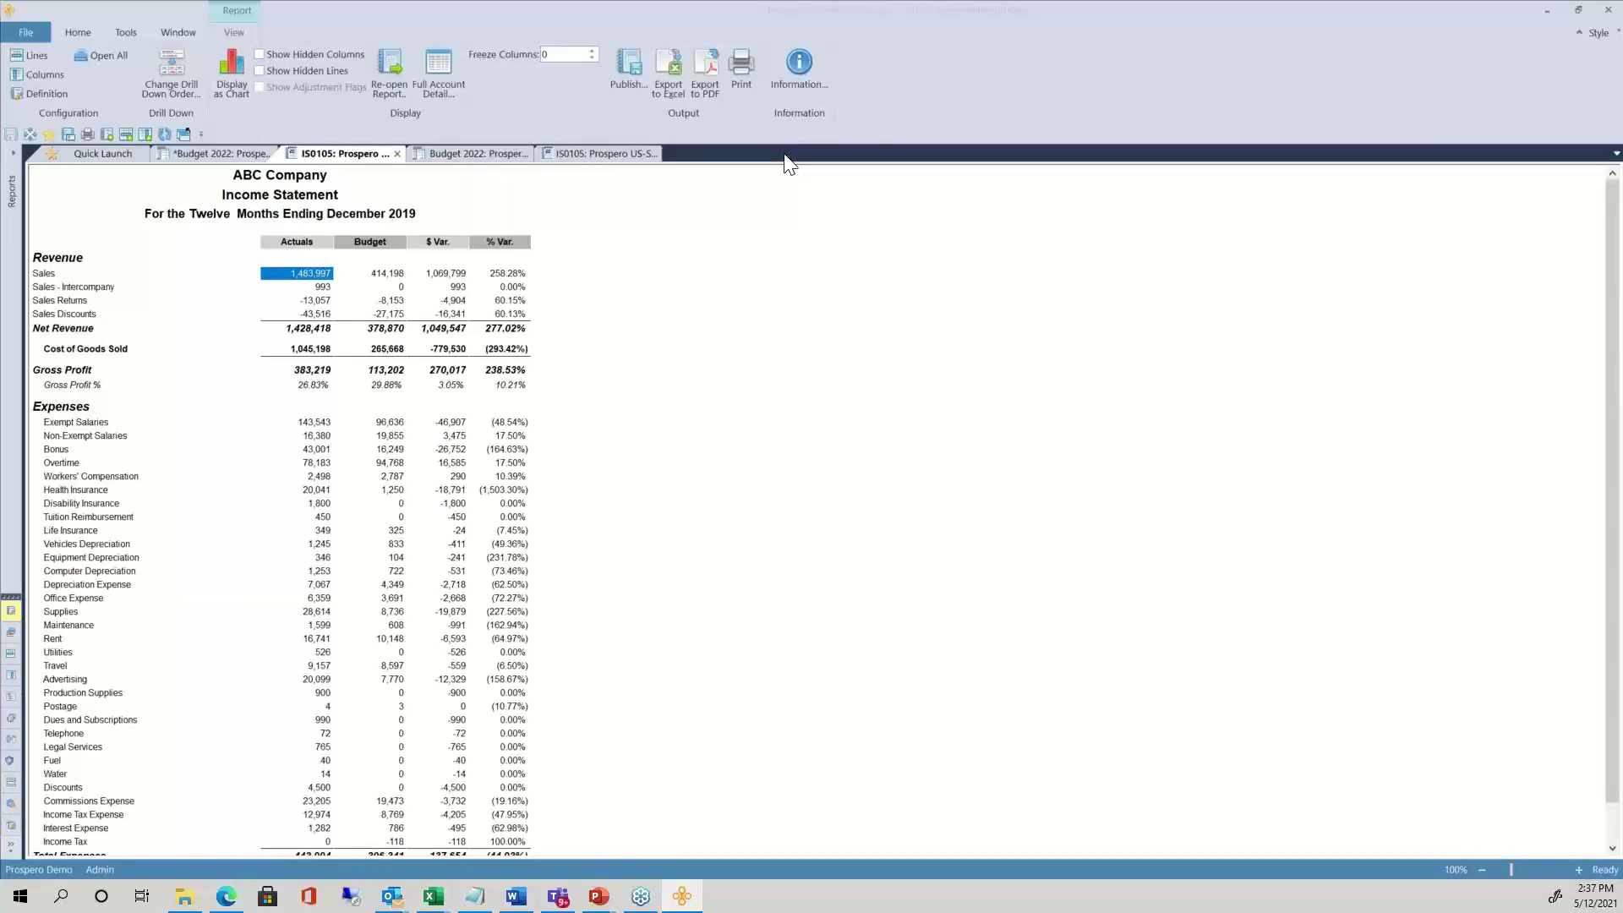
Close the Sales account detail report and move Location to first place in the income statement's drill down order
{"action": "left_click", "coordinate": [653, 154]}
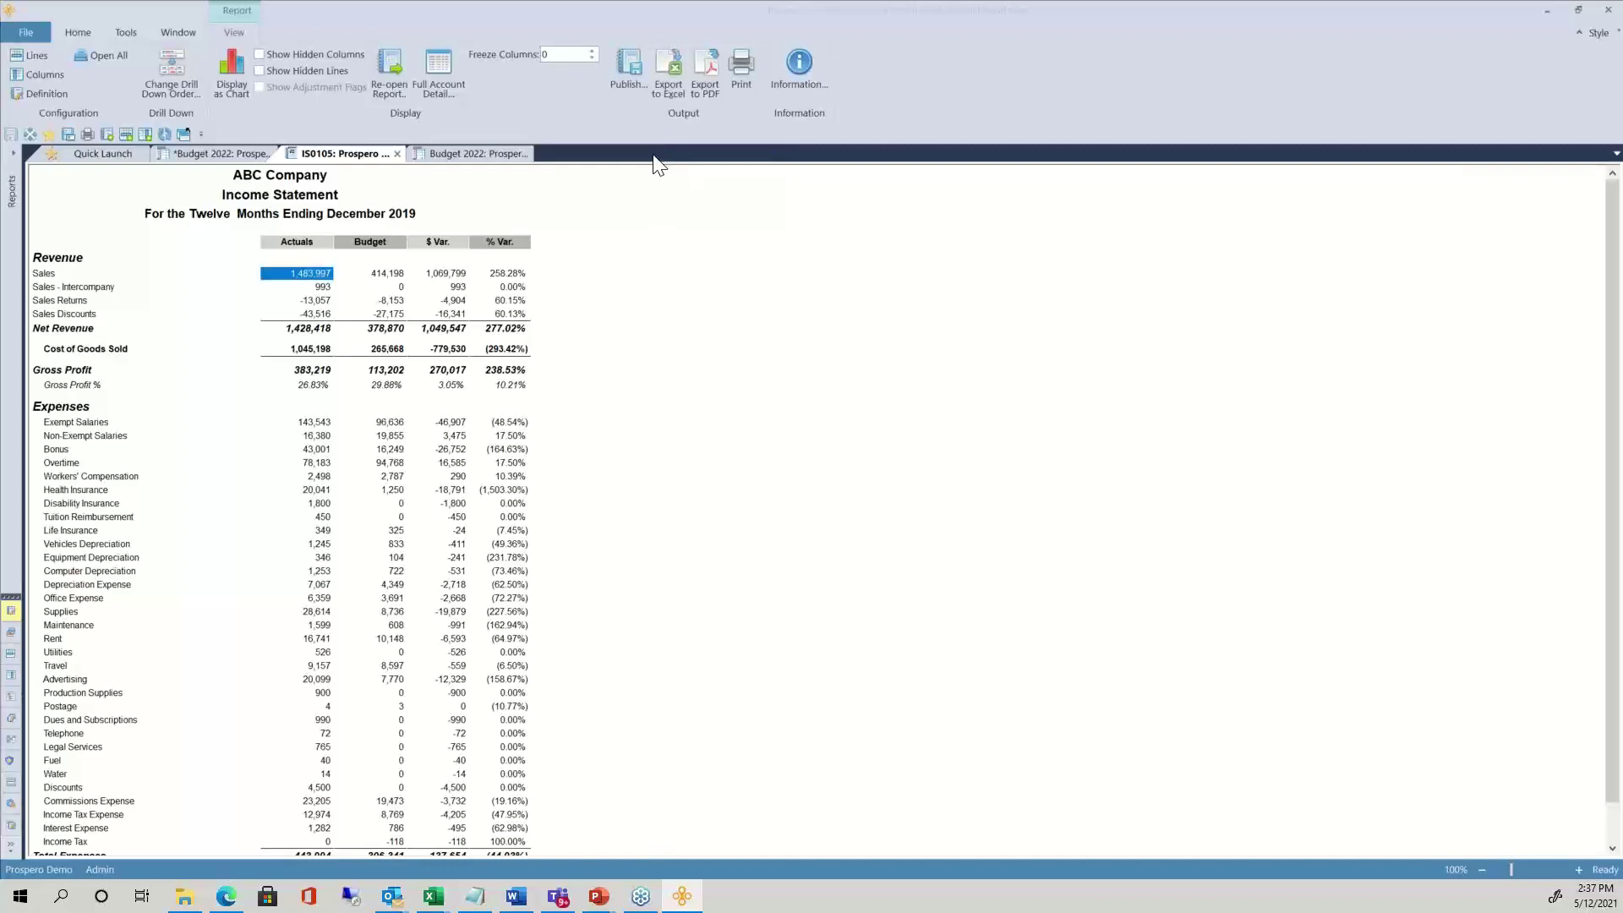
{"action": "left_click", "coordinate": [343, 217]}
{"action": "left_click", "coordinate": [164, 68]}
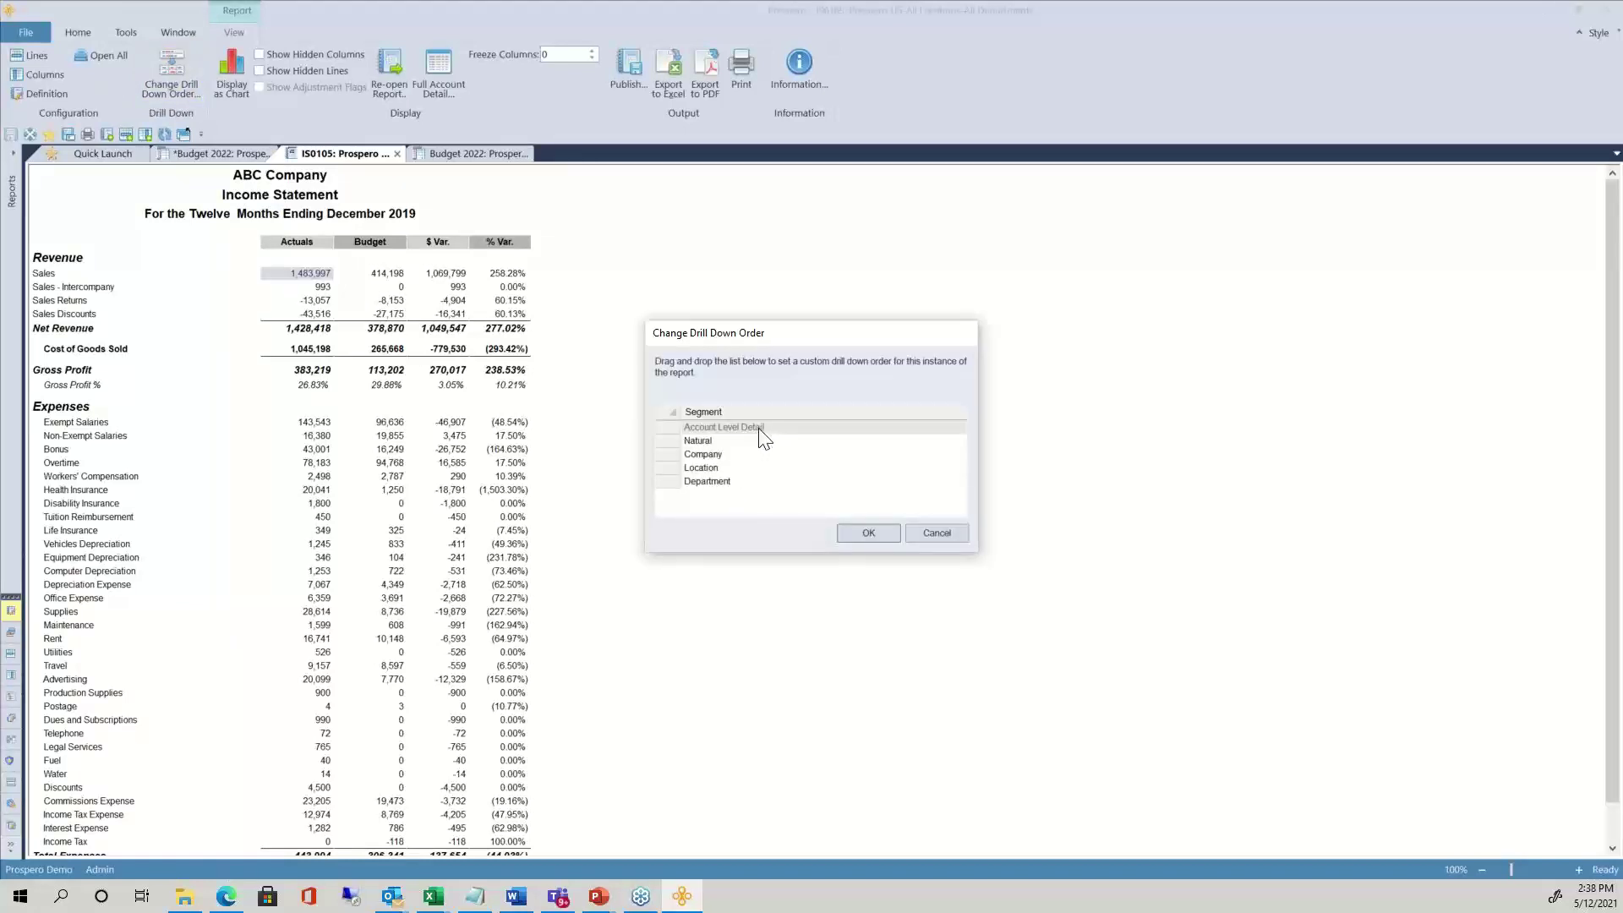
{"action": "left_click", "coordinate": [668, 470]}
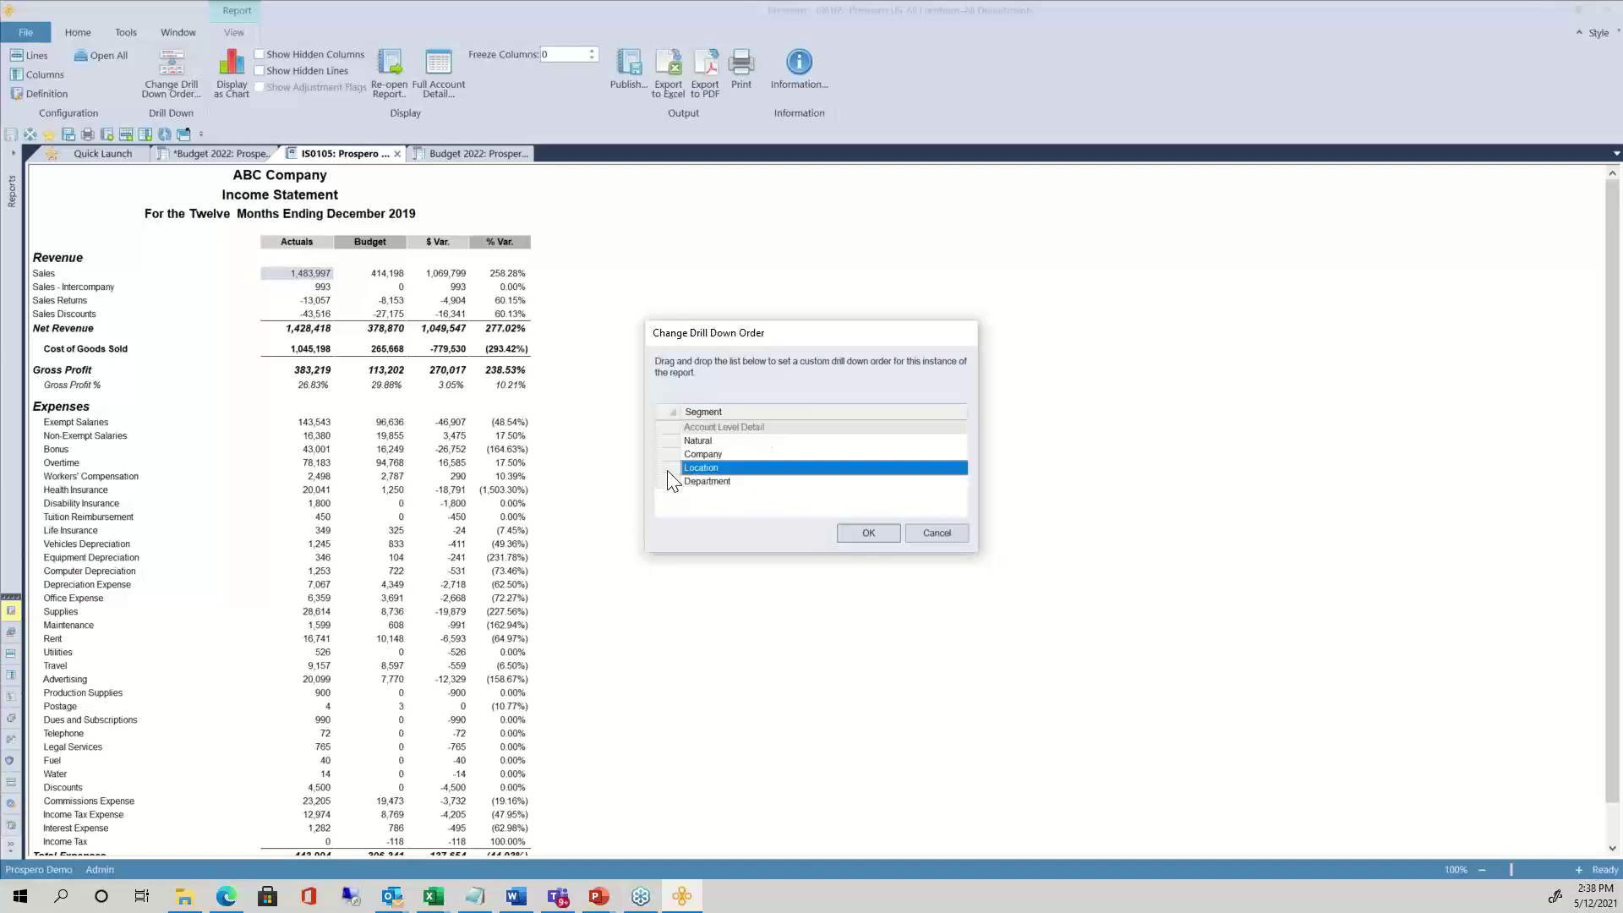
{"action": "left_click_drag", "start_coordinate": [666, 470], "coordinate": [676, 422]}
{"action": "left_click", "coordinate": [870, 533]}
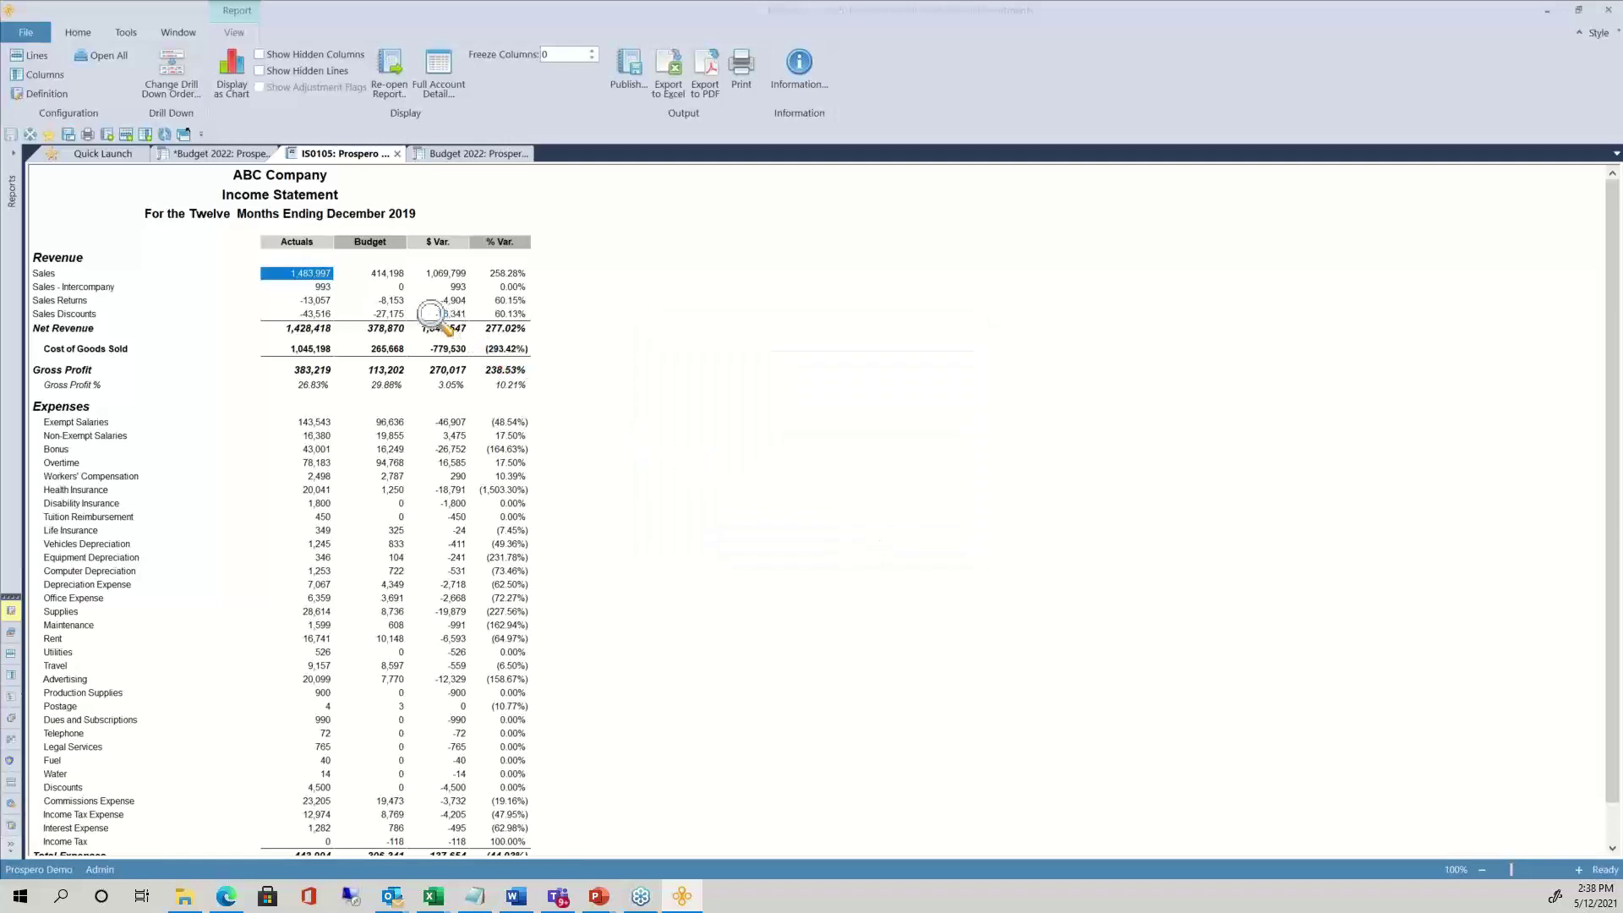
Drill down from the Sales actuals by location and examine the Miami, San Francisco and Denver lines
{"action": "double_click", "coordinate": [294, 272]}
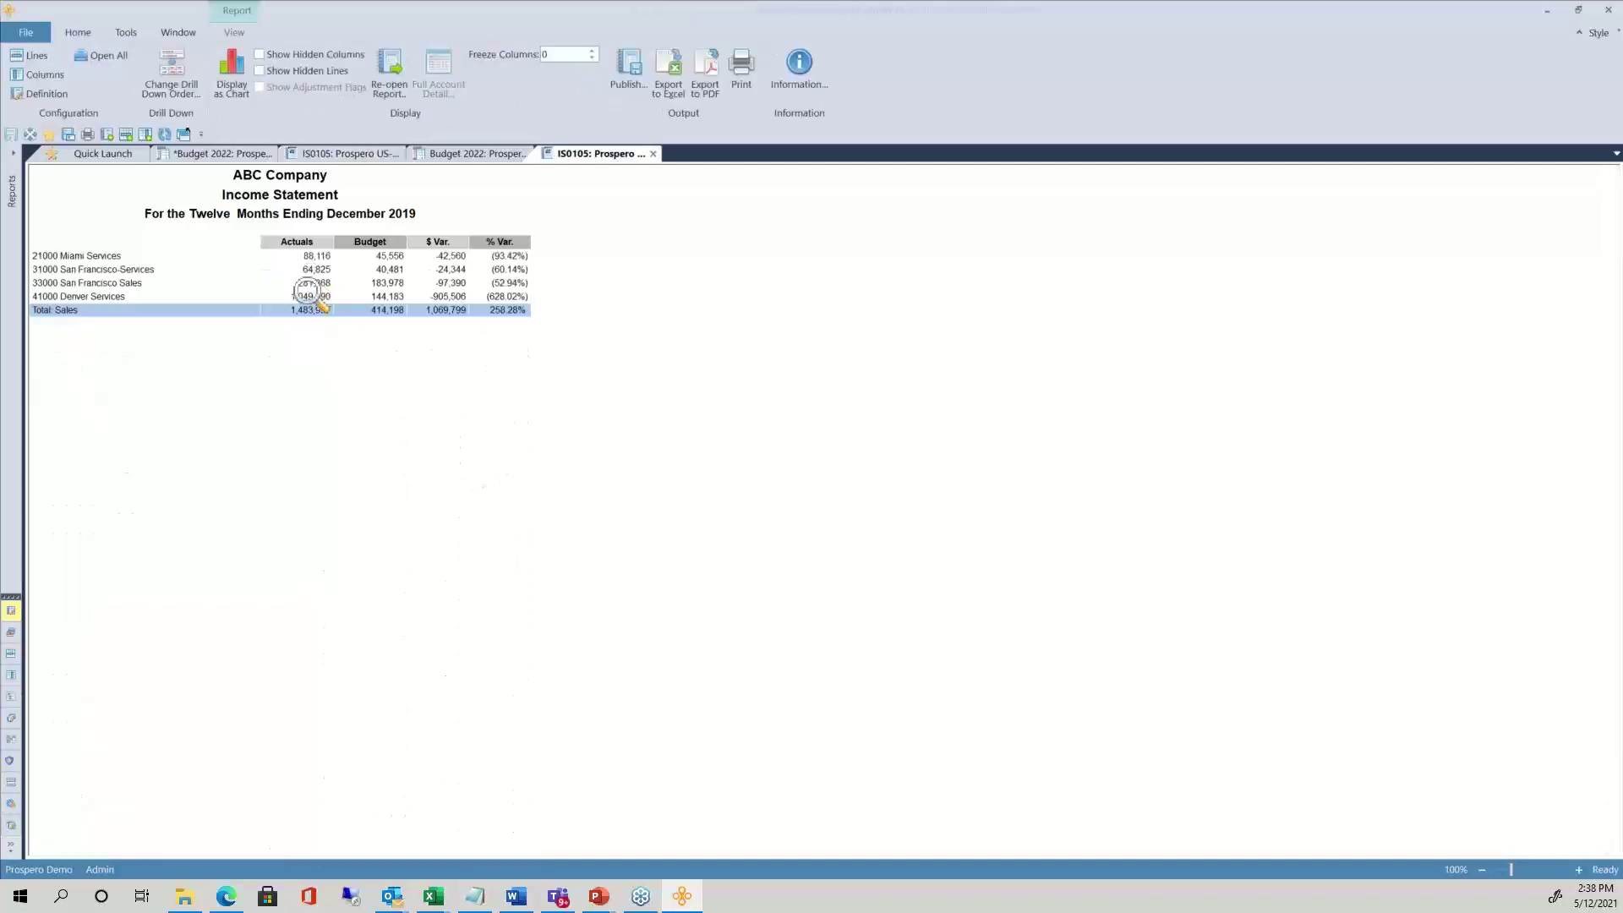
{"action": "left_click", "coordinate": [315, 258]}
{"action": "left_click", "coordinate": [317, 270]}
{"action": "left_click", "coordinate": [320, 284]}
{"action": "left_click", "coordinate": [320, 296]}
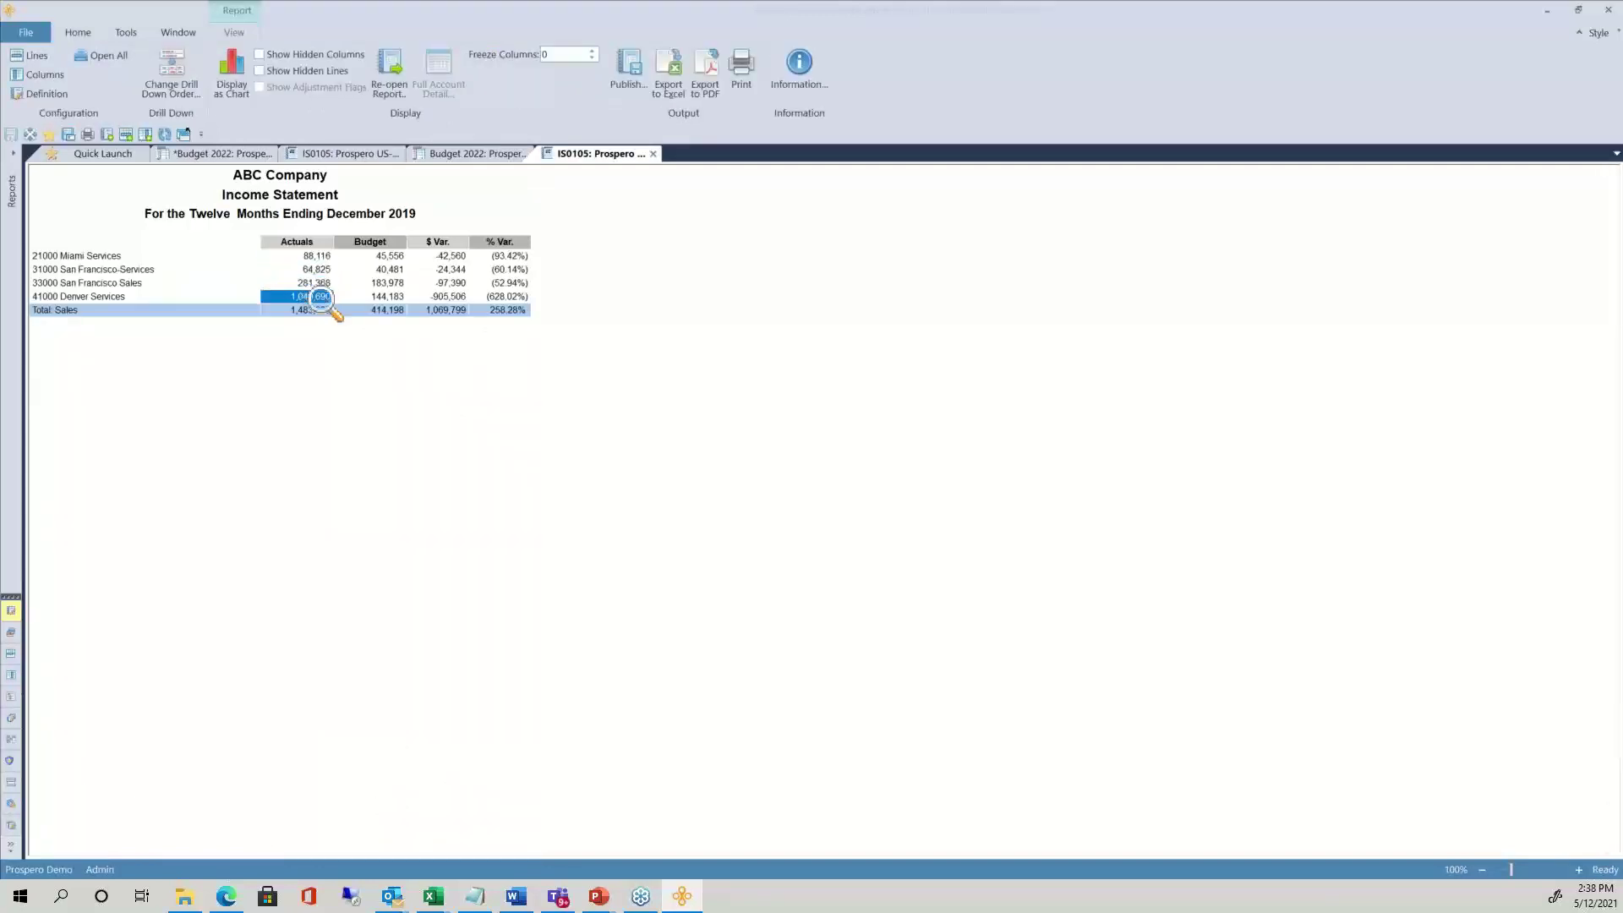
{"action": "left_click", "coordinate": [124, 257]}
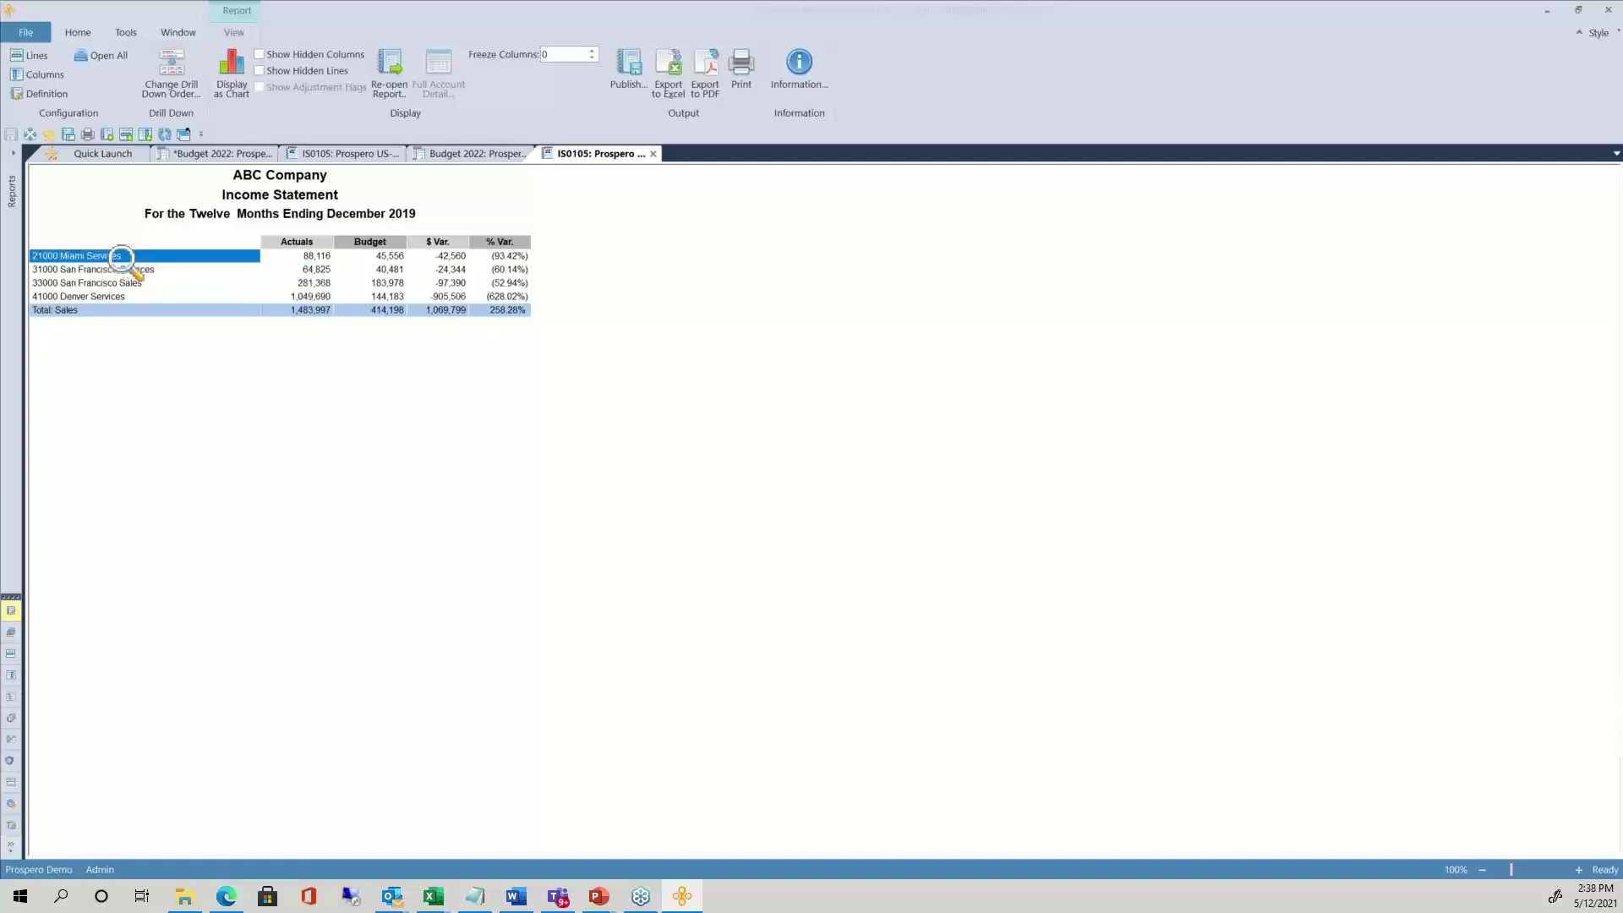
{"action": "left_click", "coordinate": [127, 269]}
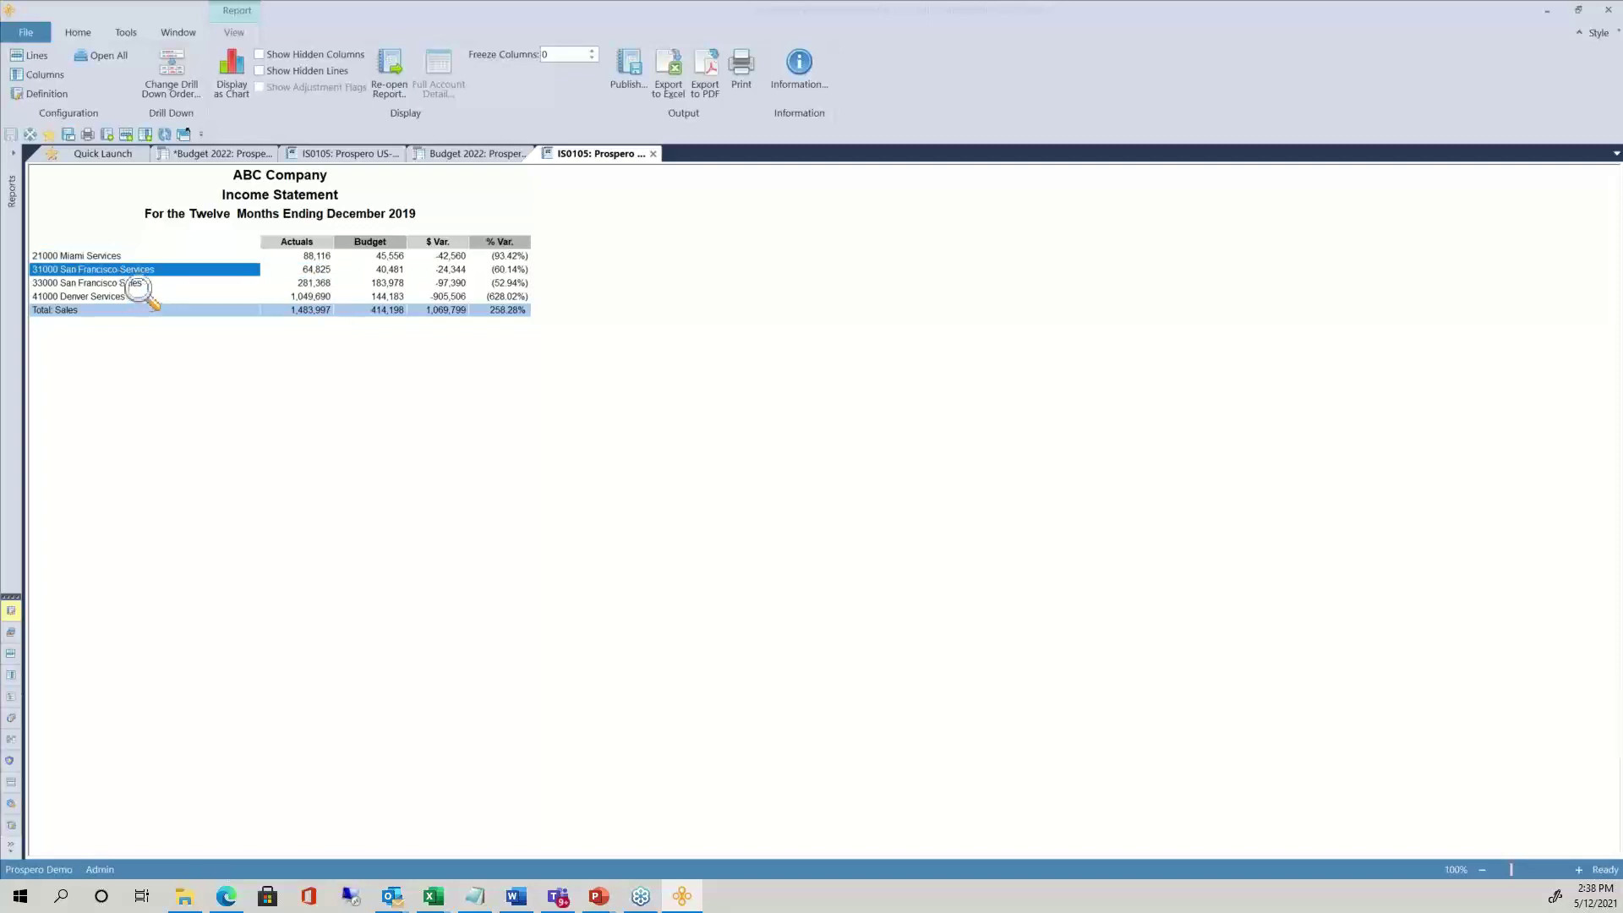
{"action": "left_click", "coordinate": [137, 283]}
{"action": "left_click", "coordinate": [137, 296]}
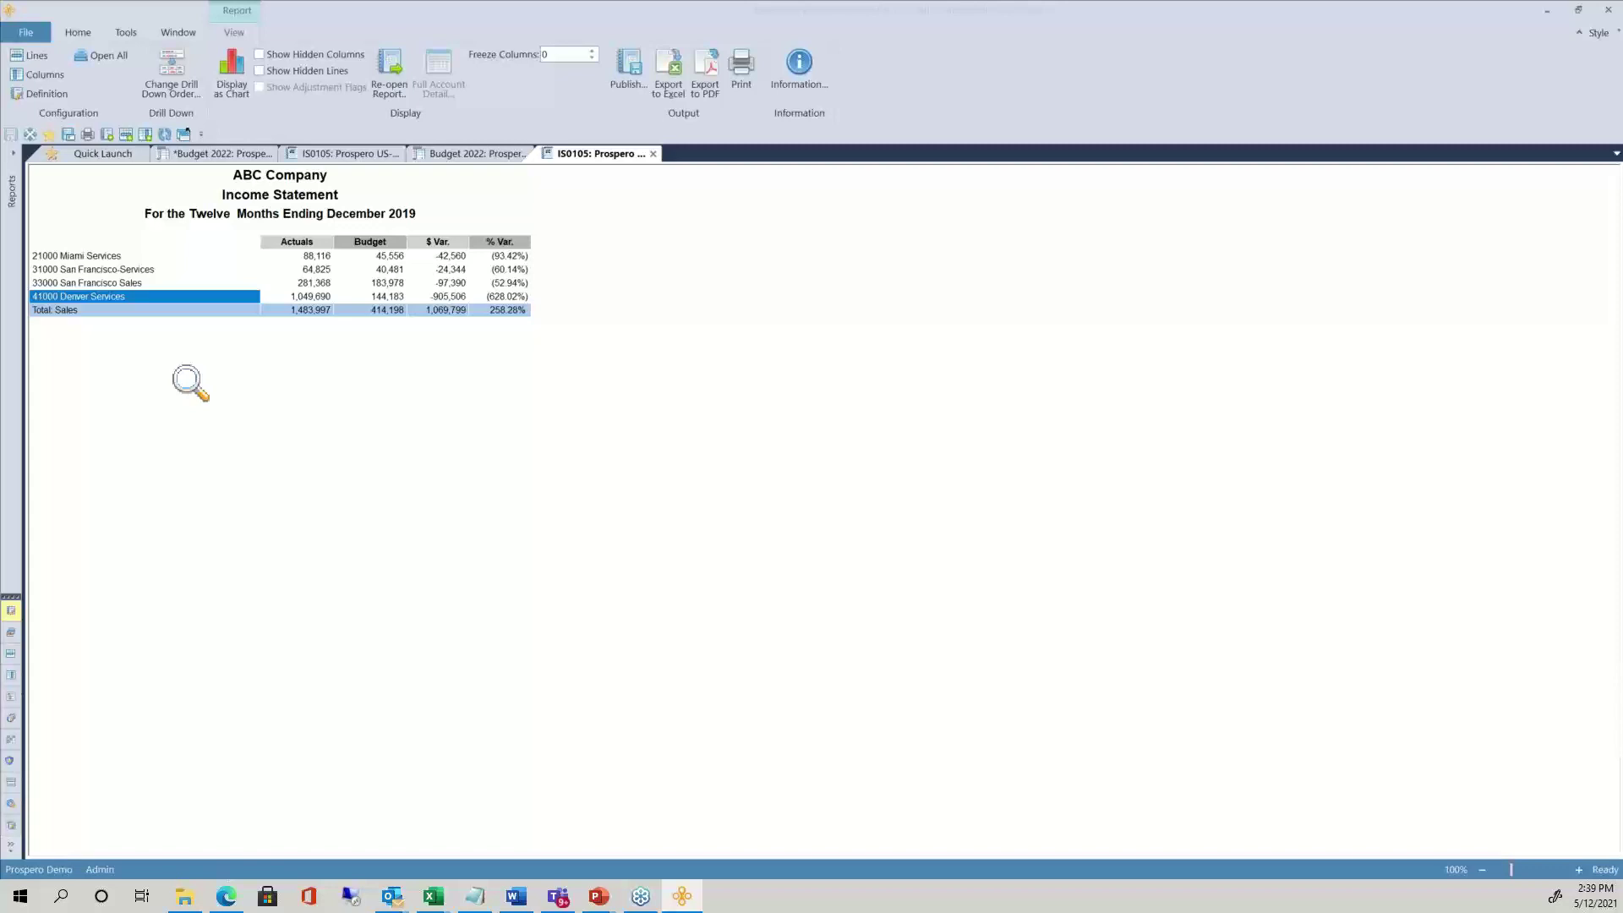
Close the Sales location breakdown and the Prospero US-Denver Services-Sales 2022 budget input, leaving the income statement in view
{"action": "left_click", "coordinate": [654, 153]}
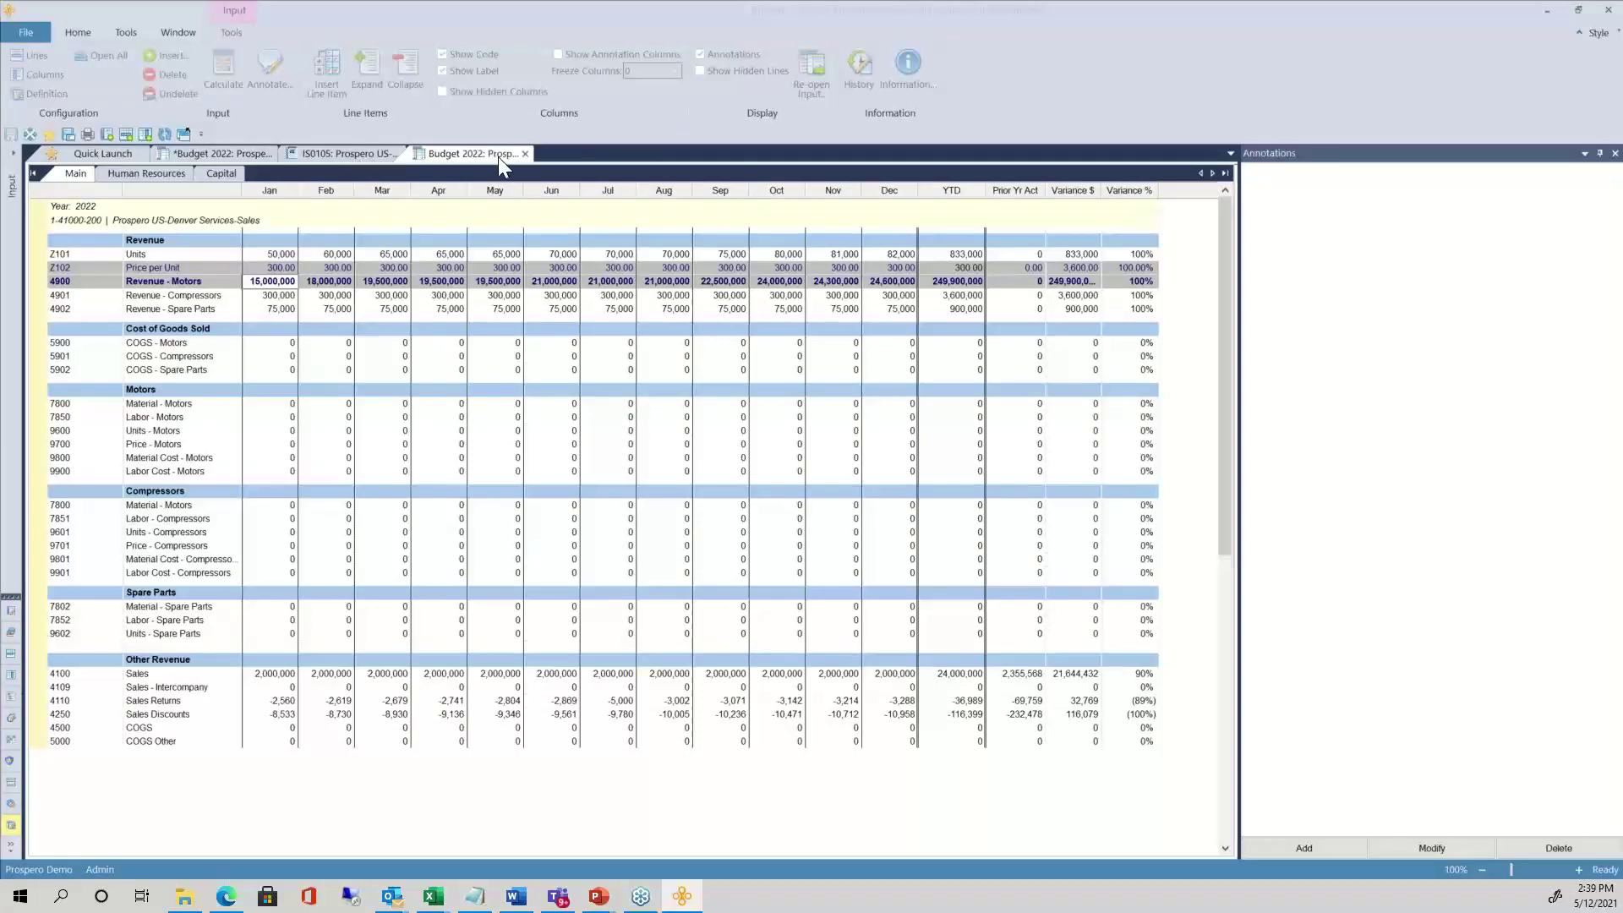
{"action": "left_click", "coordinate": [369, 156]}
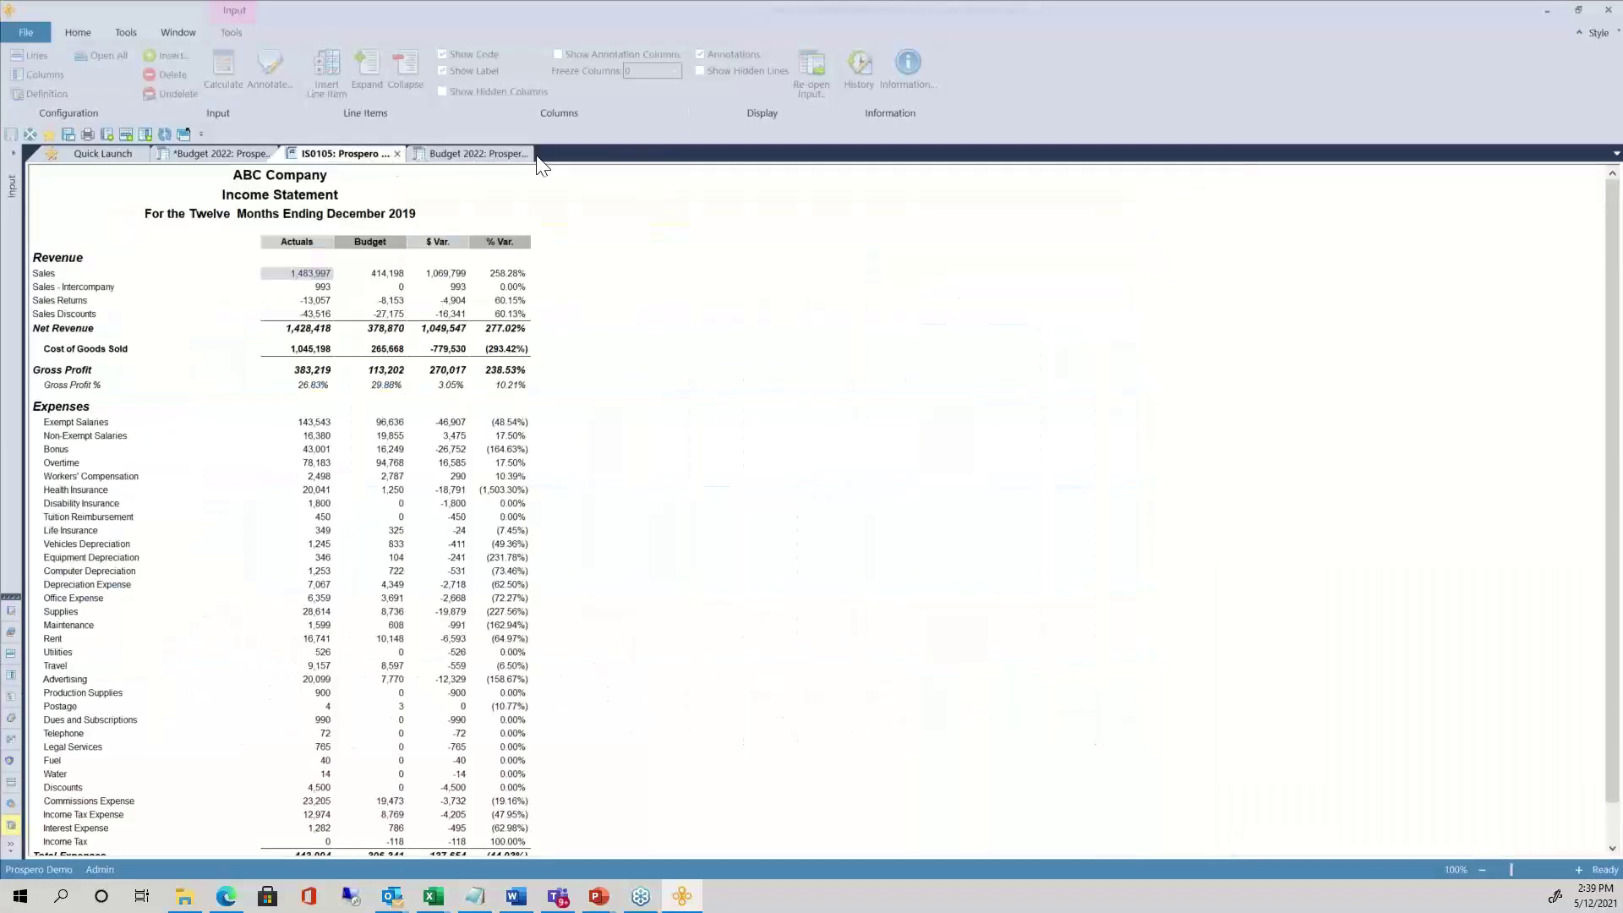
{"action": "left_click", "coordinate": [526, 154]}
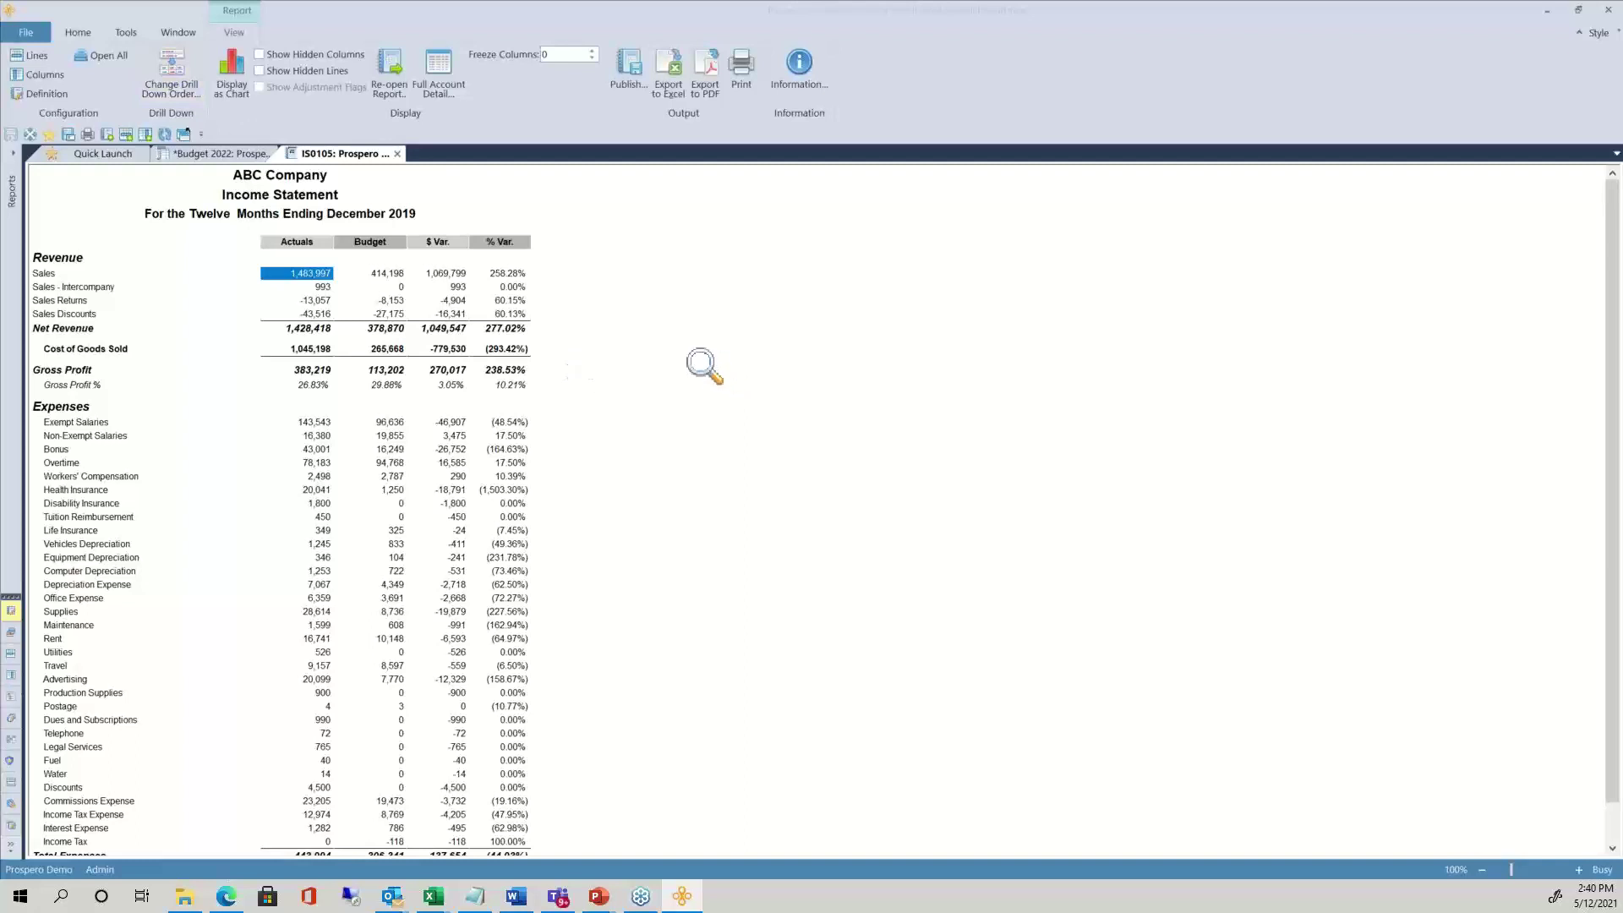
{"action": "left_click", "coordinate": [704, 365]}
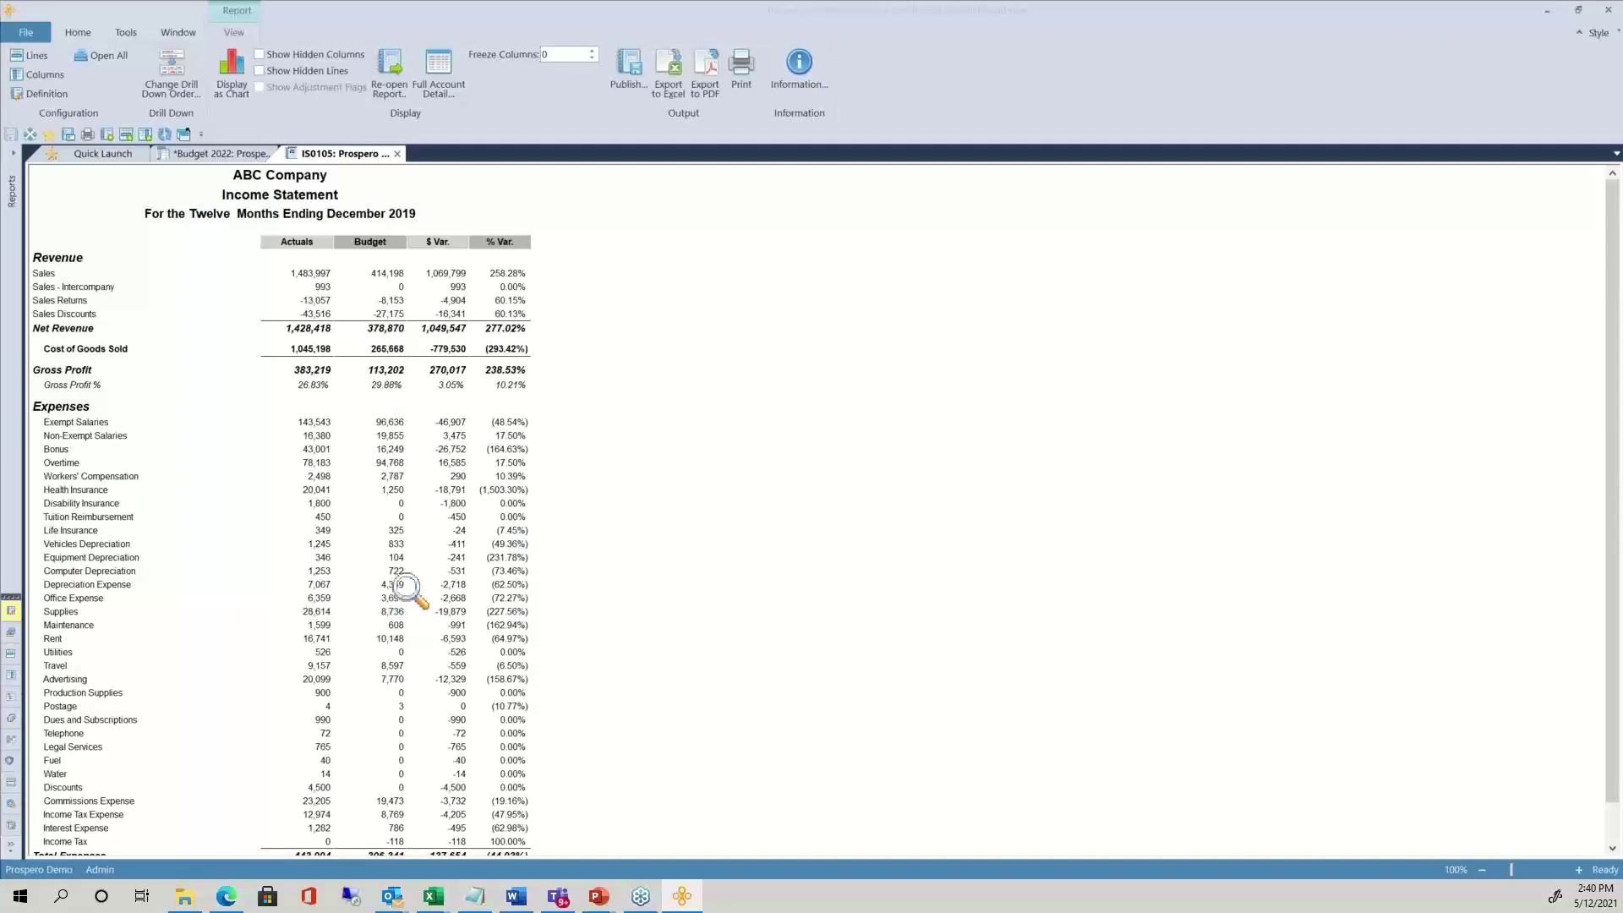
Display the income statement as a chart and compare Net Revenue and Total Expenses in the Actuals and Budget pies
{"action": "left_click", "coordinate": [228, 70]}
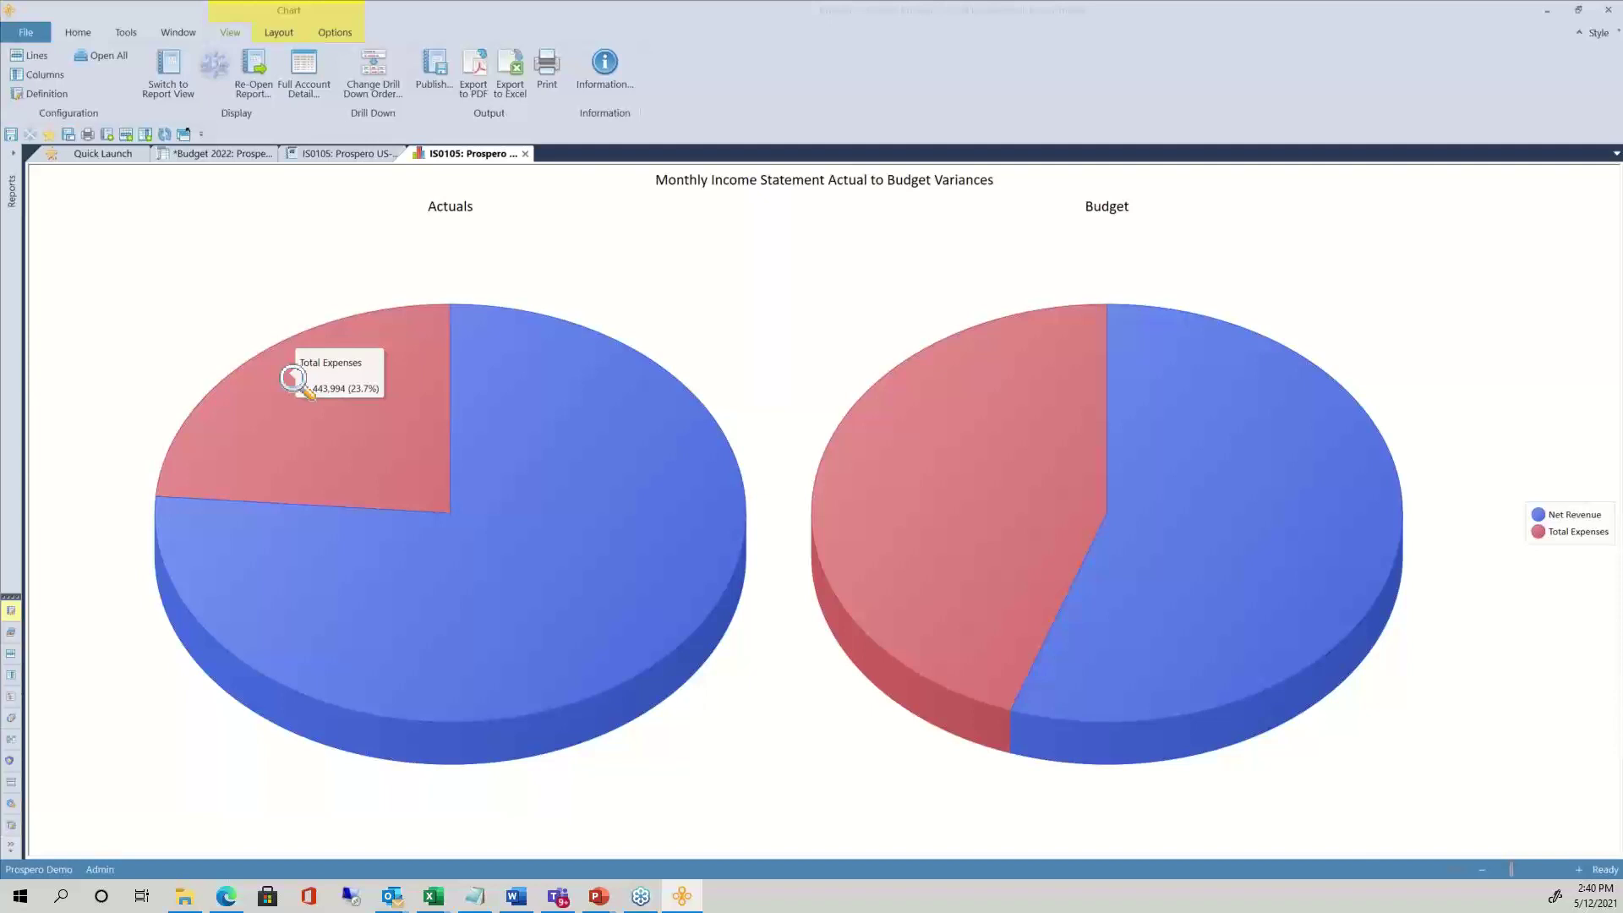
{"action": "left_click", "coordinate": [448, 213]}
{"action": "left_click", "coordinate": [1112, 220]}
{"action": "left_click", "coordinate": [1566, 526]}
{"action": "left_click", "coordinate": [1576, 547]}
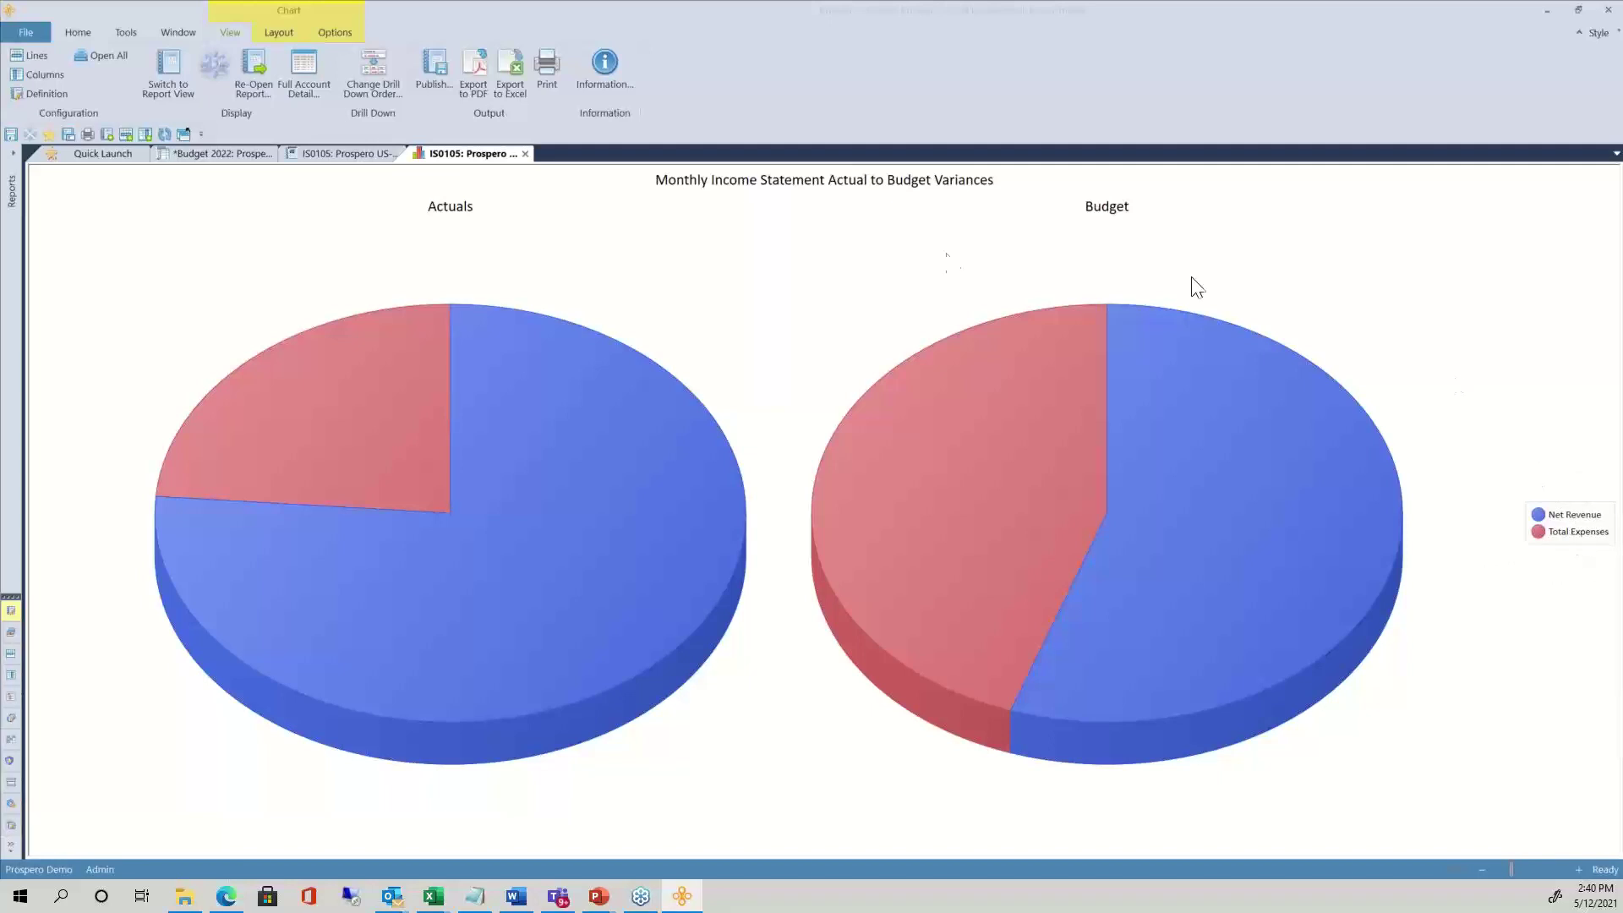
{"action": "mouse_move", "coordinate": [602, 385]}
{"action": "mouse_move", "coordinate": [912, 368]}
{"action": "mouse_move", "coordinate": [344, 391]}
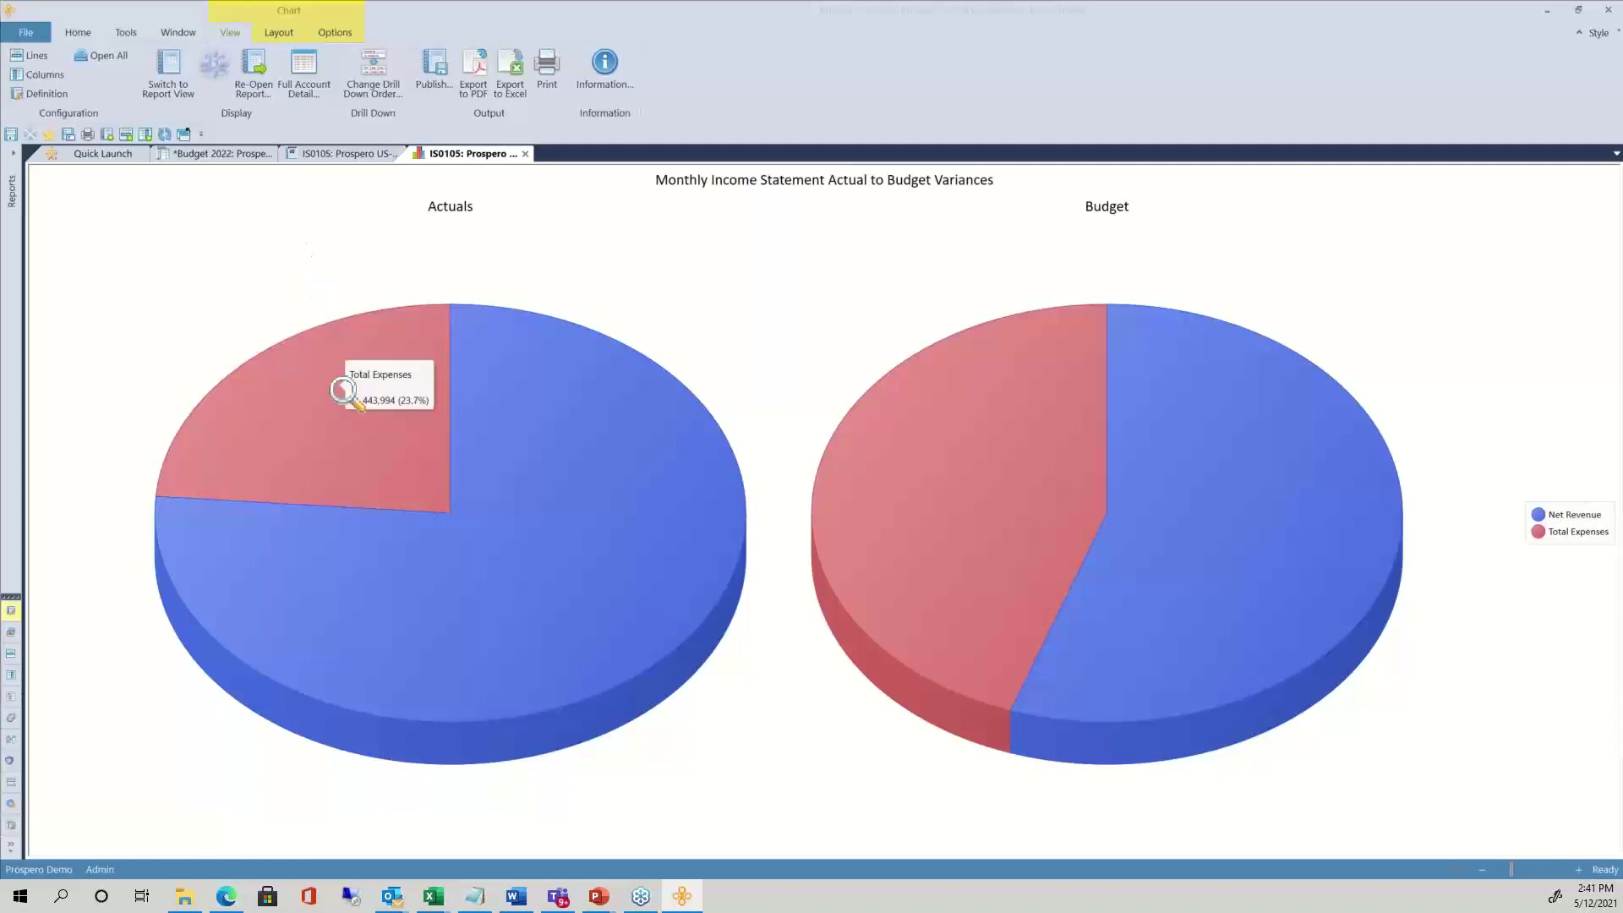
Drill down from the Actuals Total Expenses slice to the location pies, examine the Denver slices, and close both charts
{"action": "left_click", "coordinate": [343, 390]}
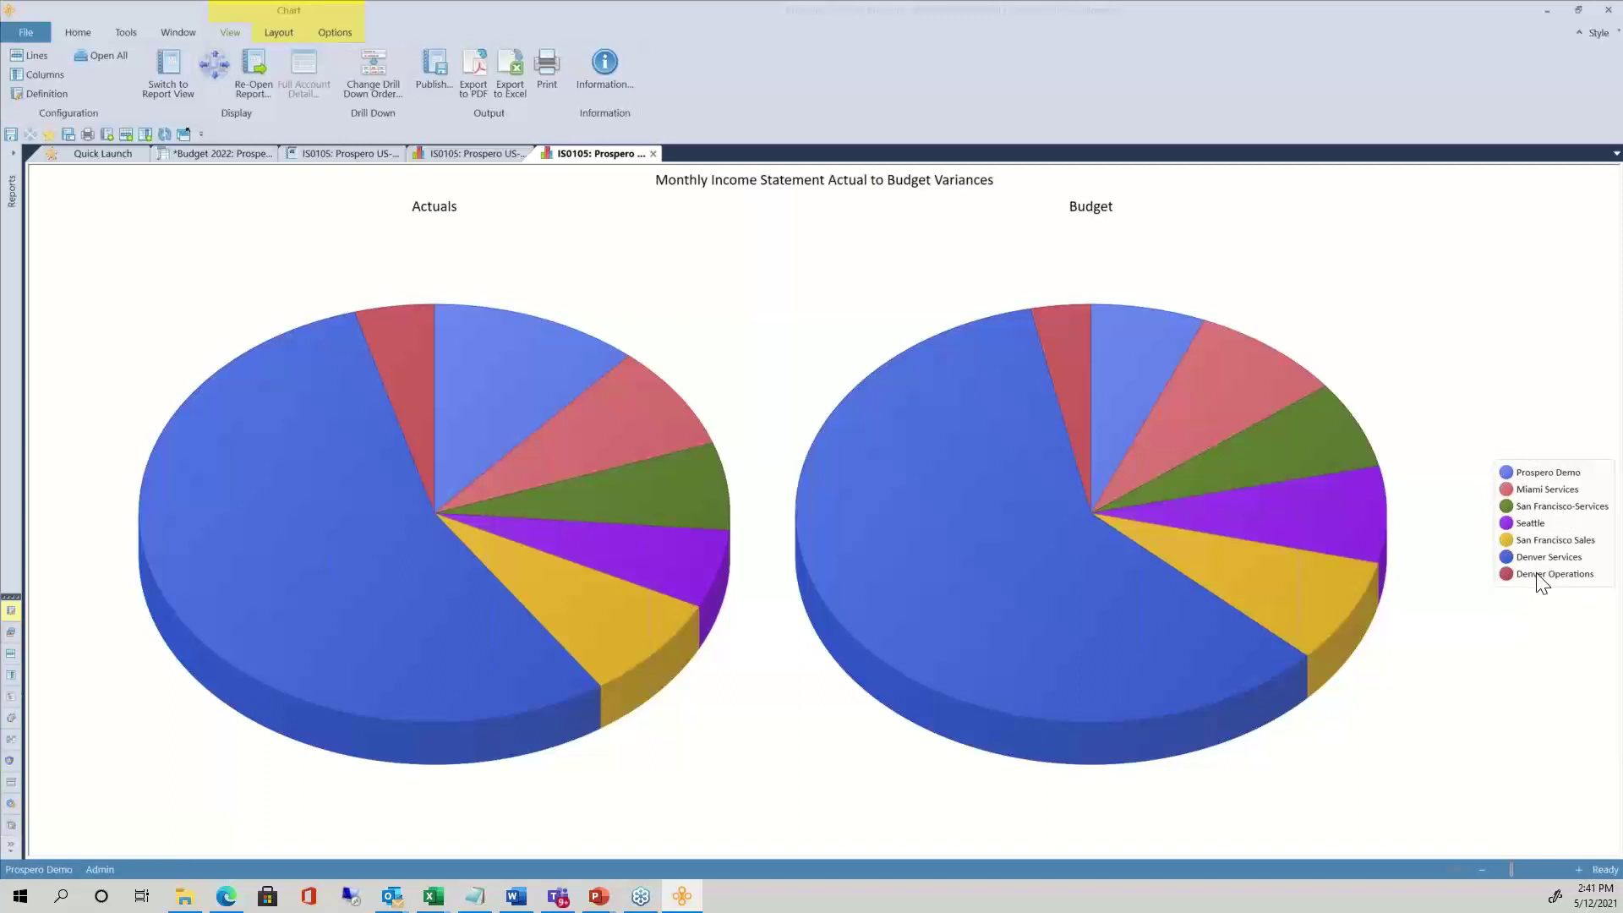
{"action": "mouse_move", "coordinate": [246, 424]}
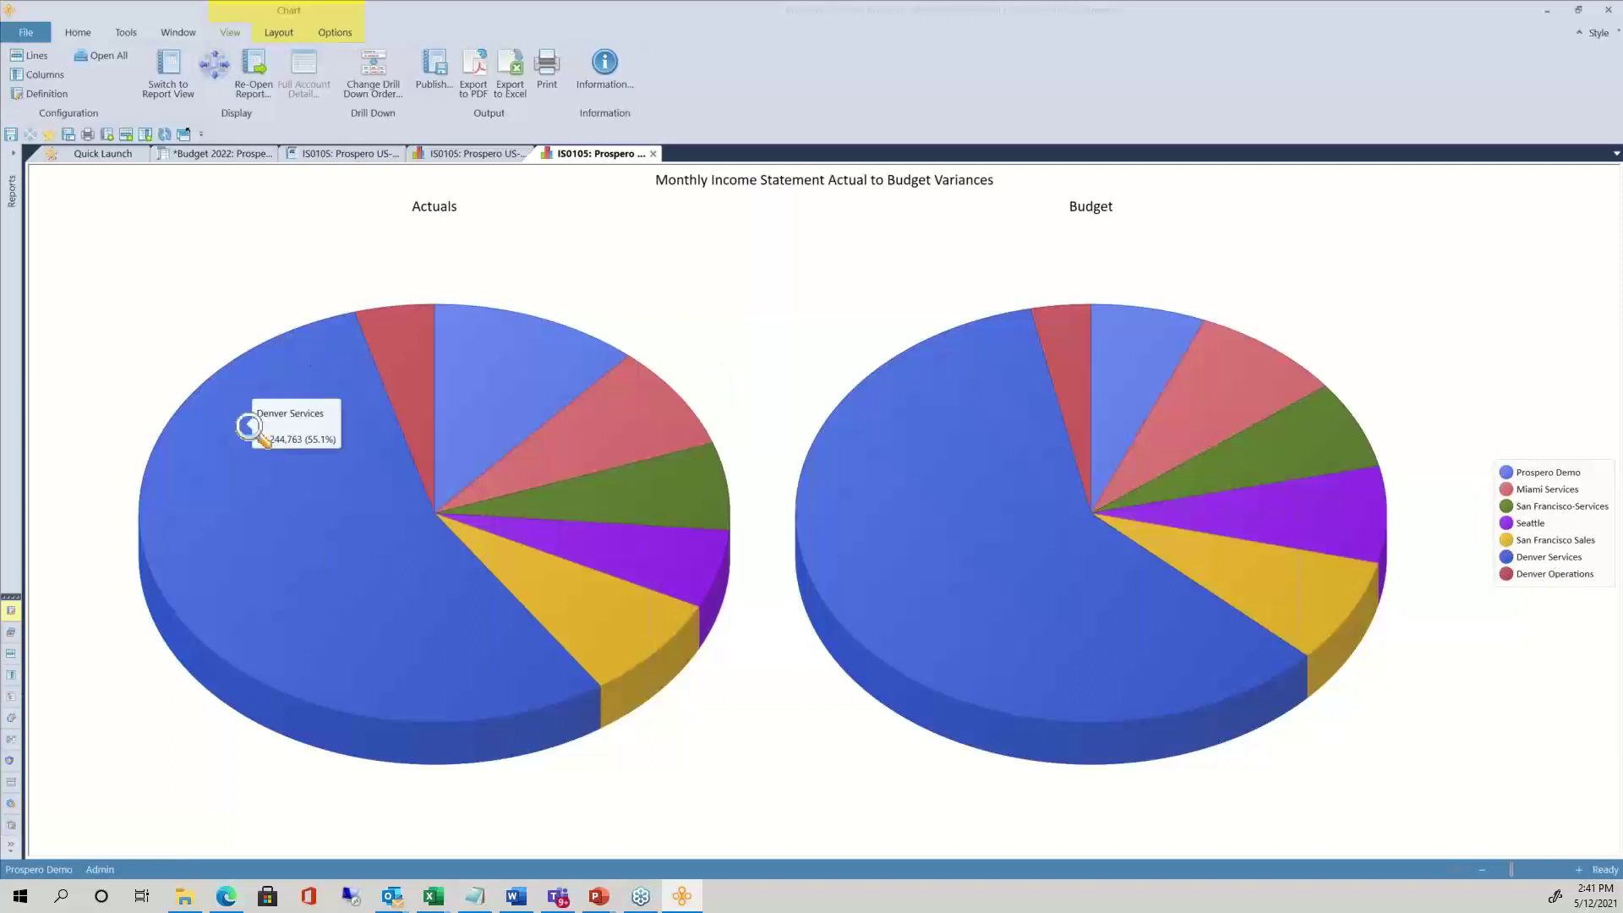
{"action": "mouse_move", "coordinate": [386, 346]}
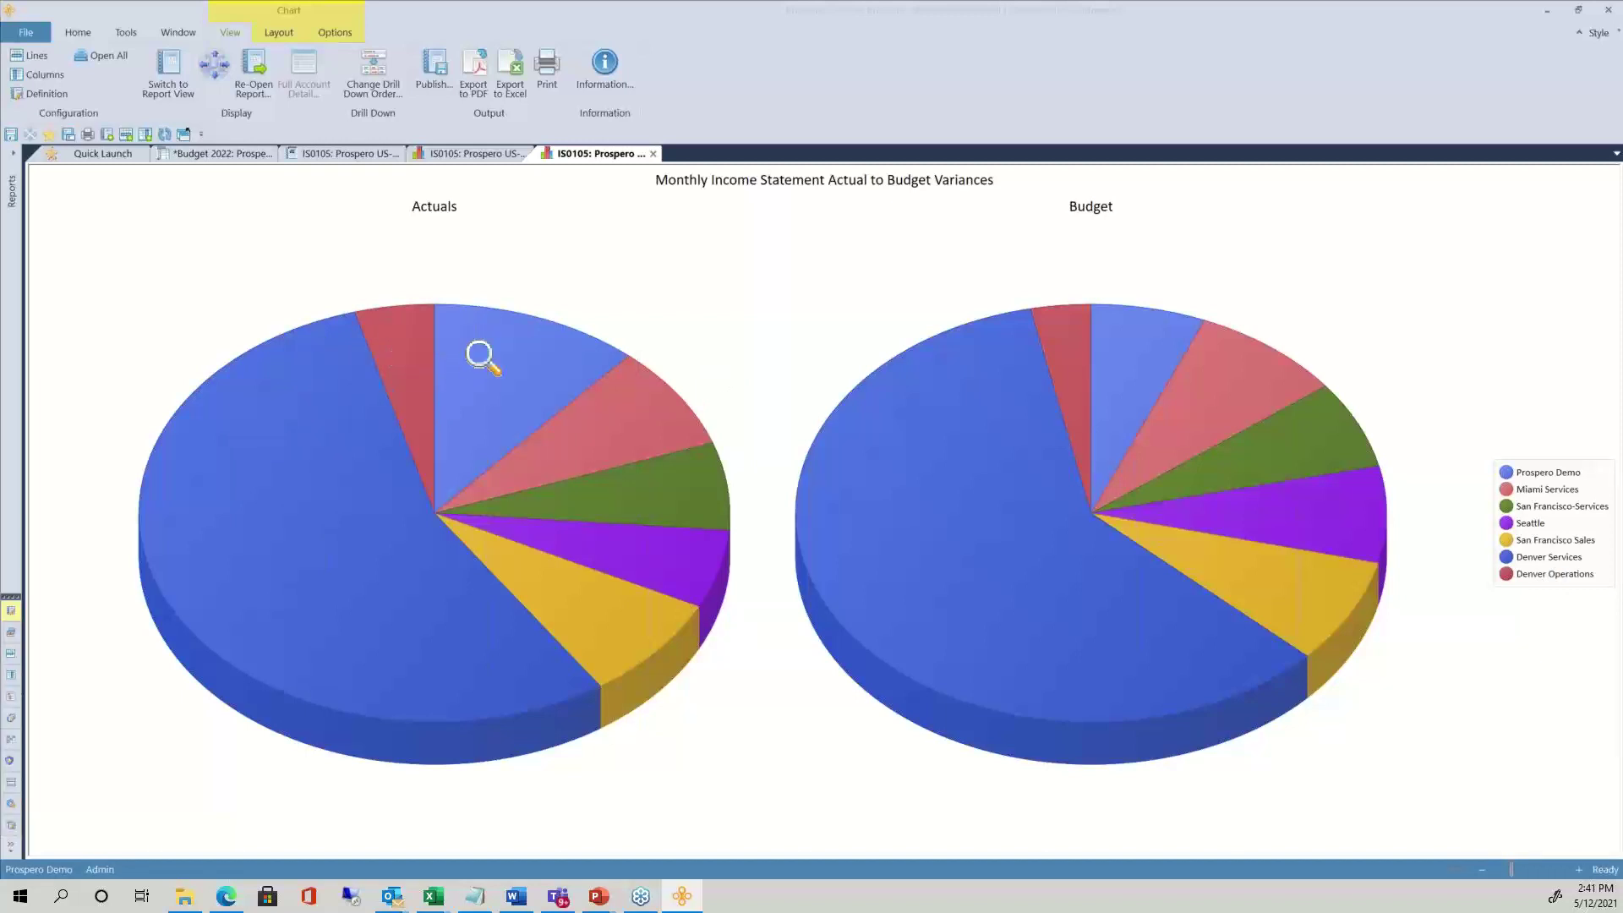
{"action": "mouse_move", "coordinate": [539, 341]}
{"action": "left_click", "coordinate": [653, 153]}
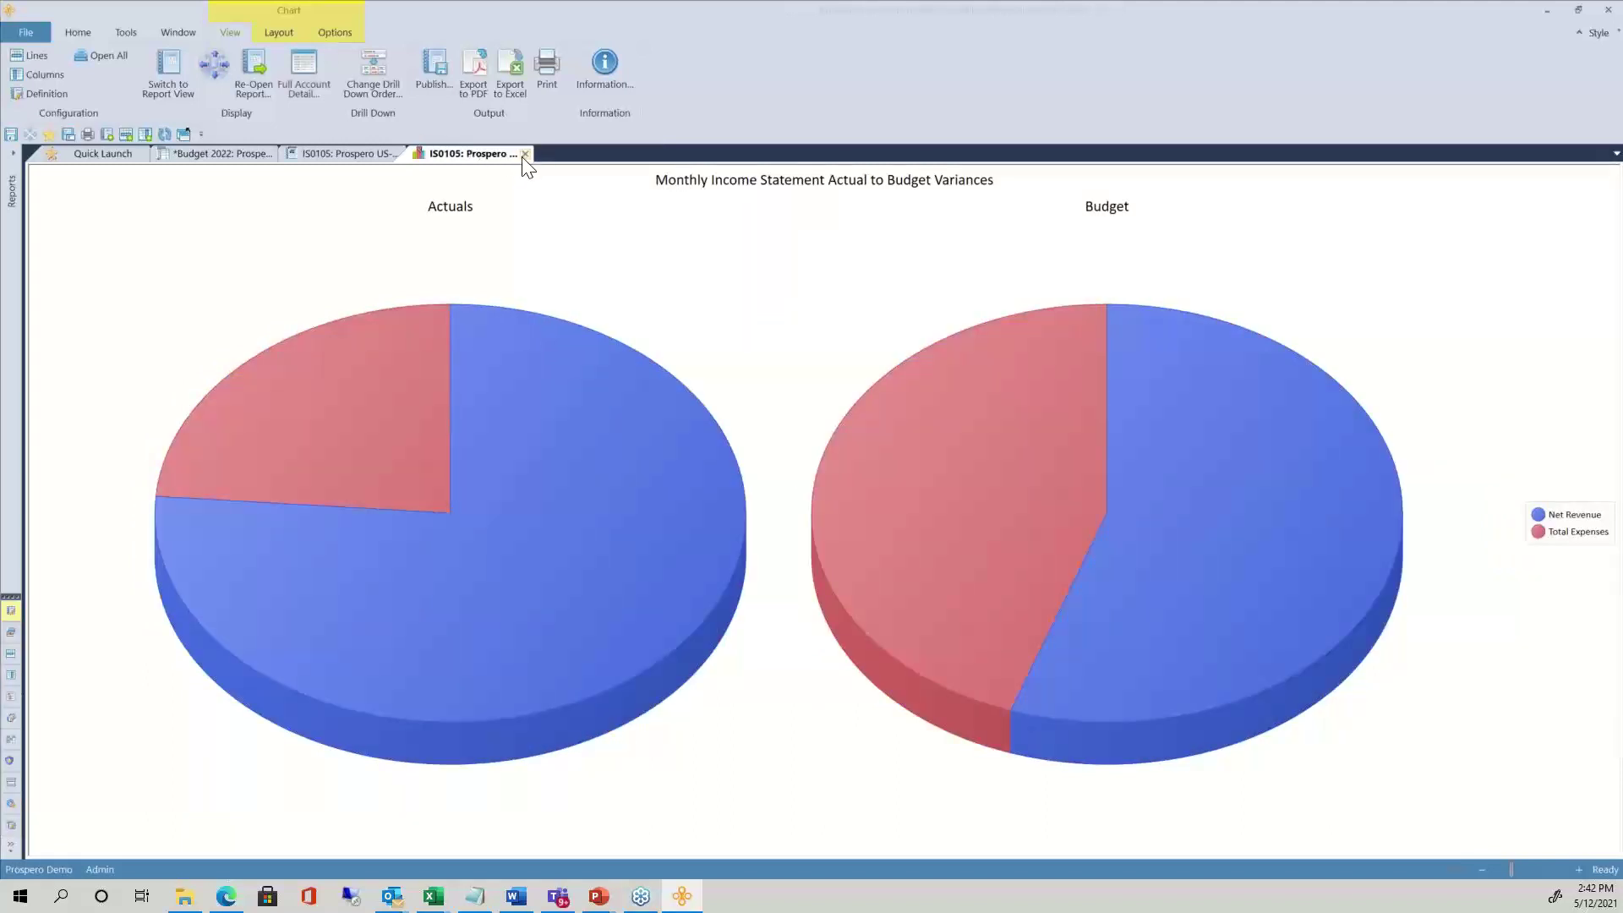
{"action": "left_click", "coordinate": [525, 154]}
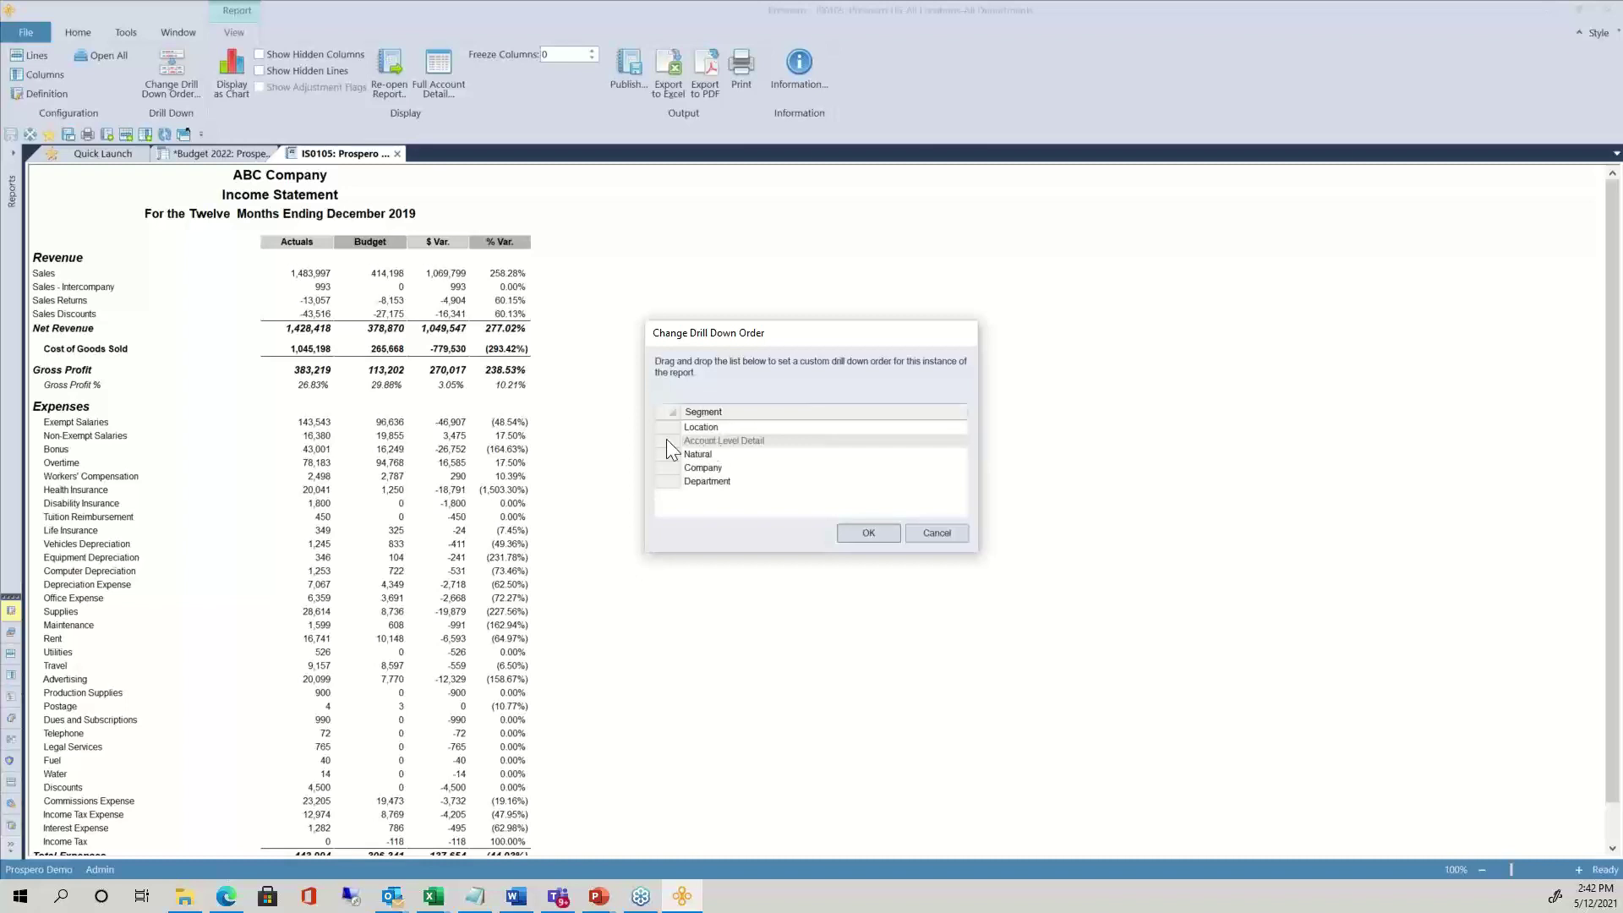
Move Account Level Detail back to first place, above Location, in the income statement's drill down order
{"action": "left_click", "coordinate": [667, 440]}
{"action": "left_click_drag", "start_coordinate": [666, 434], "coordinate": [677, 433]}
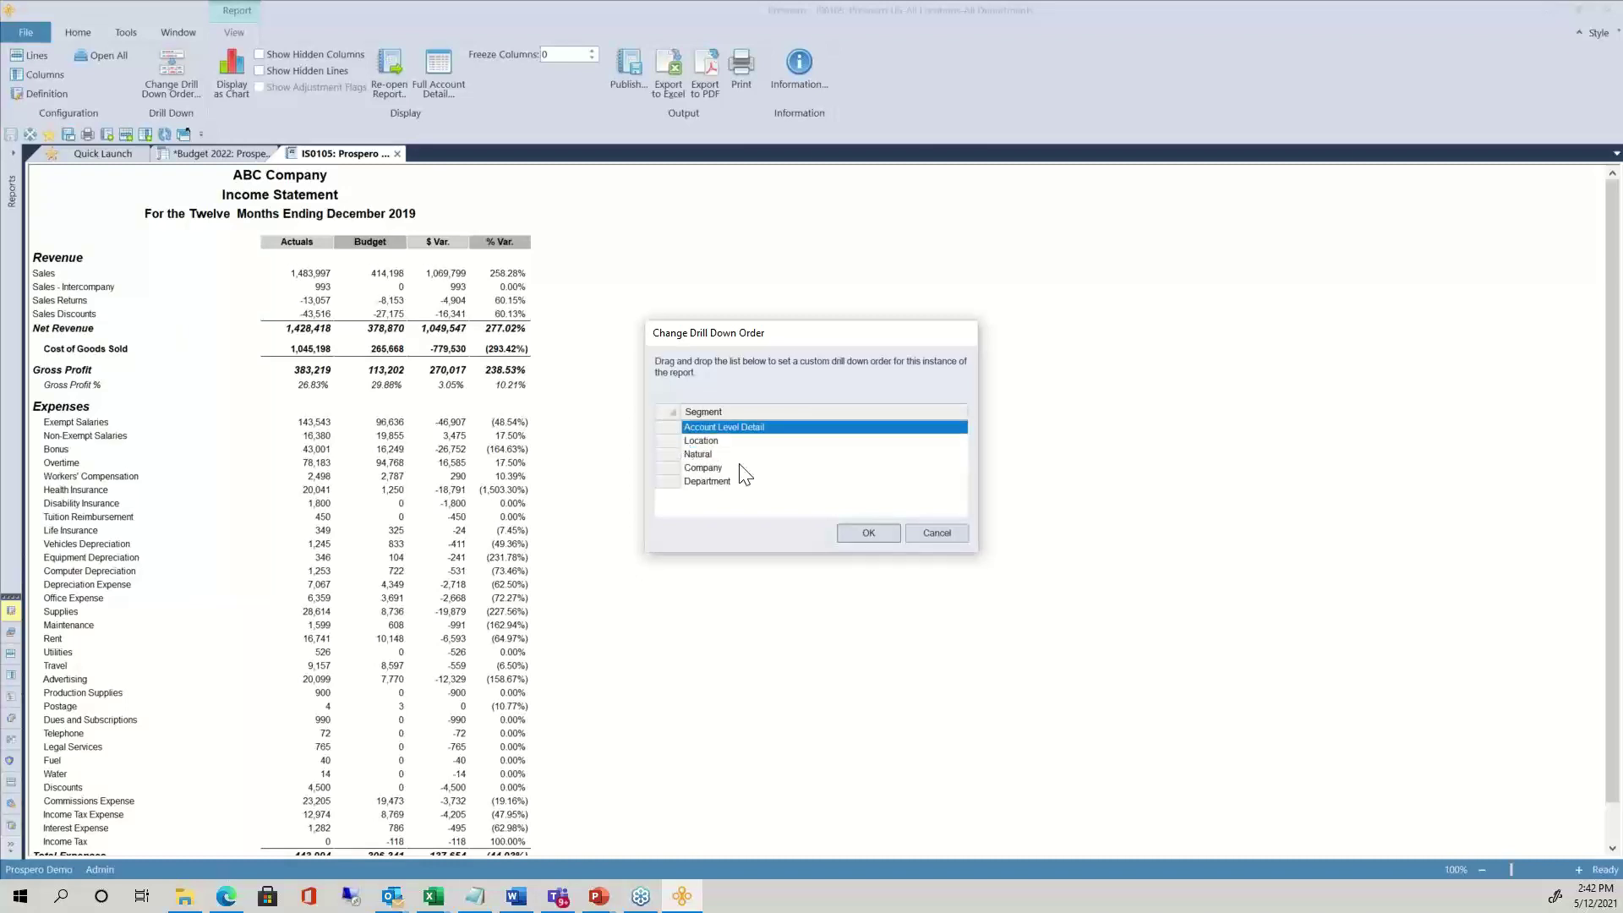
{"action": "left_click", "coordinate": [852, 531]}
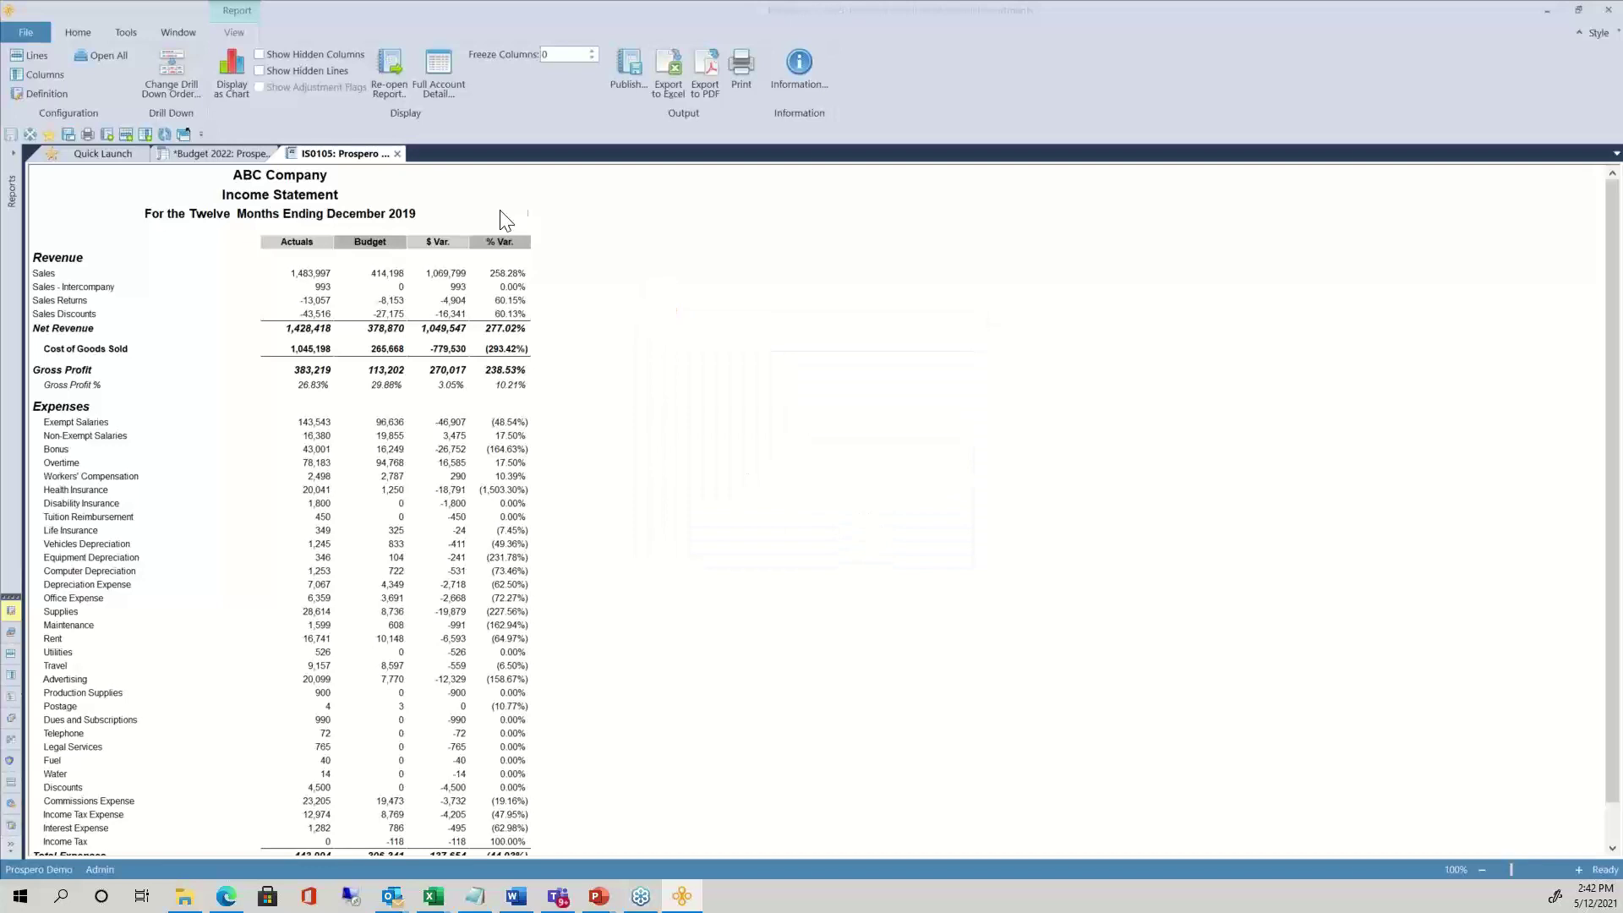
Display the income statement as a chart again and drill down from the Actuals Total Expenses slice to account detail
{"action": "left_click", "coordinate": [232, 69]}
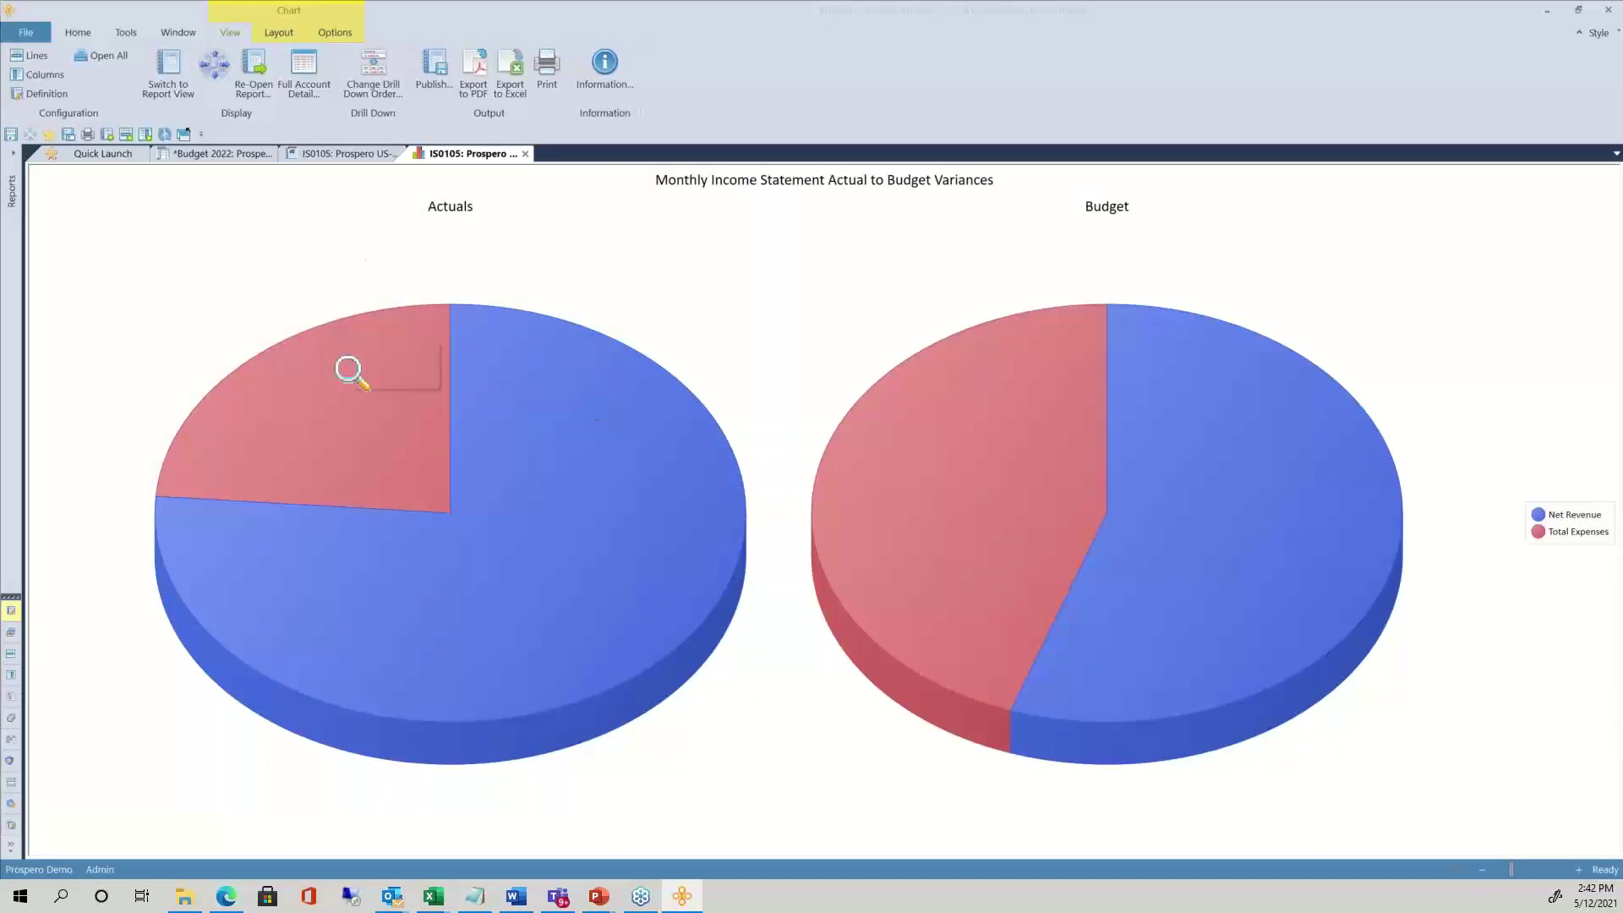
{"action": "mouse_move", "coordinate": [346, 370]}
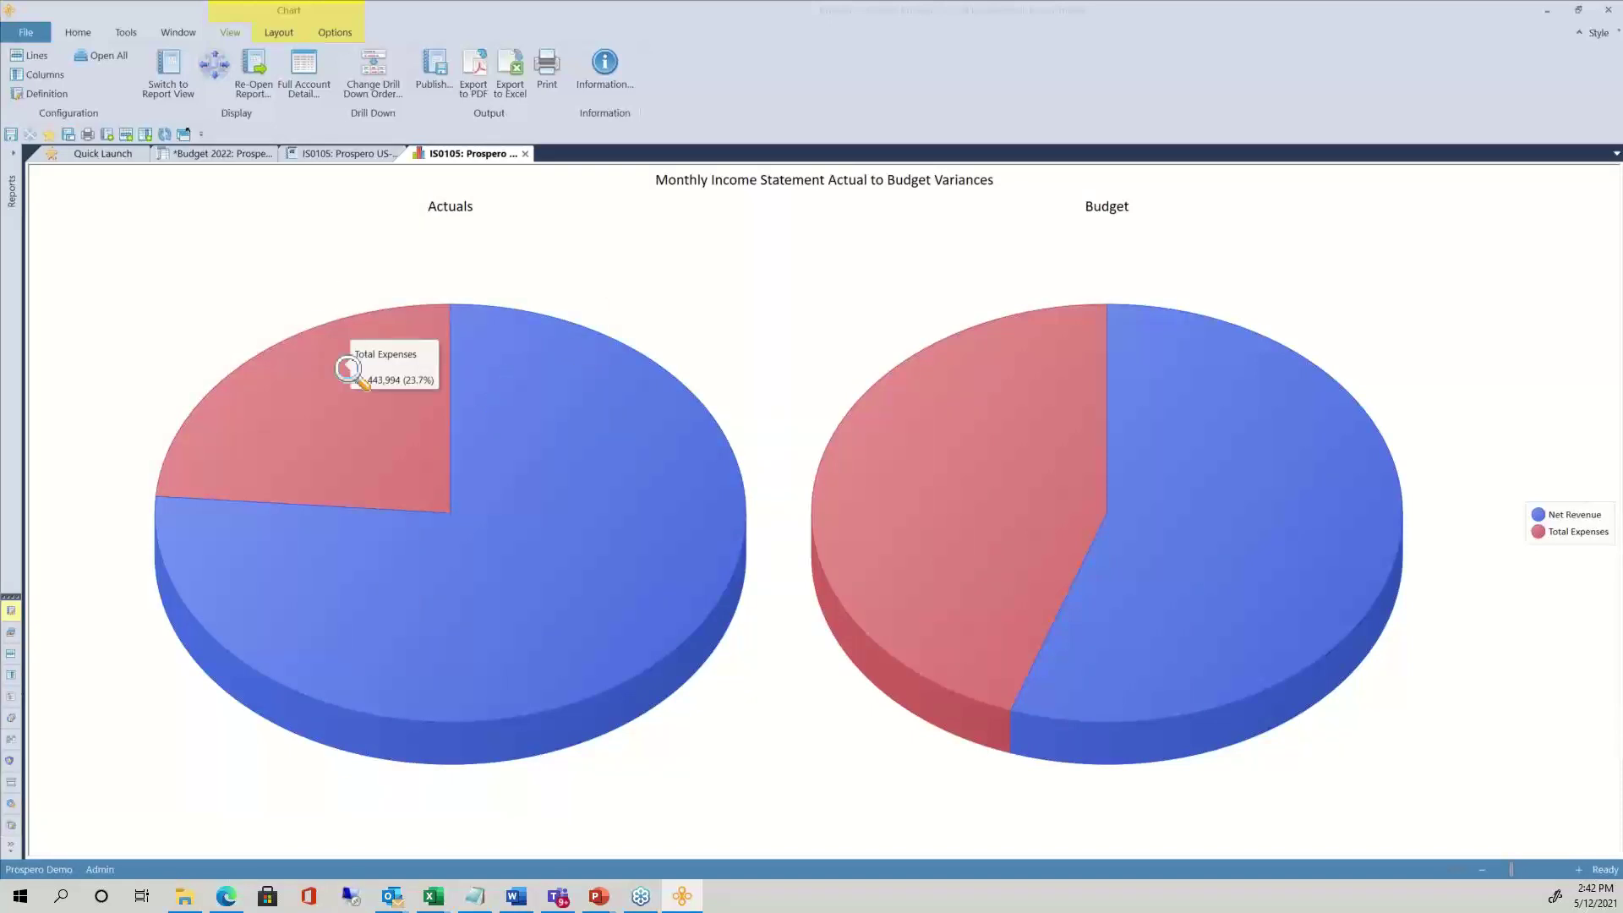
{"action": "left_click", "coordinate": [333, 364]}
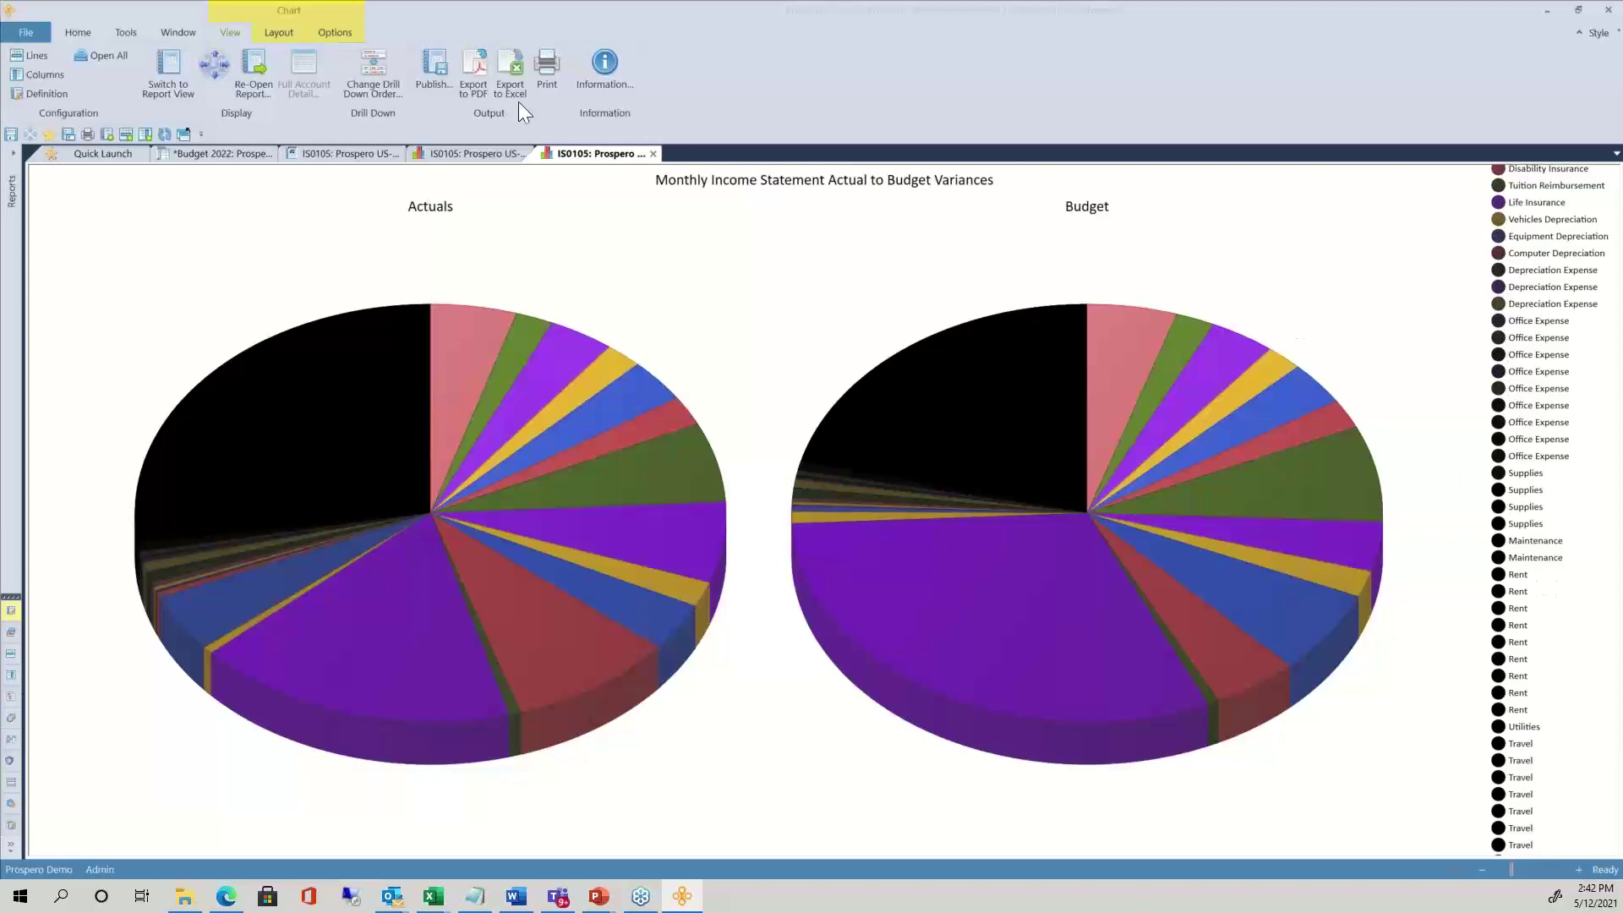
Group the small slices of the expense account pies and inspect the combined slice in both Budget and Actuals
{"action": "left_click", "coordinate": [335, 32]}
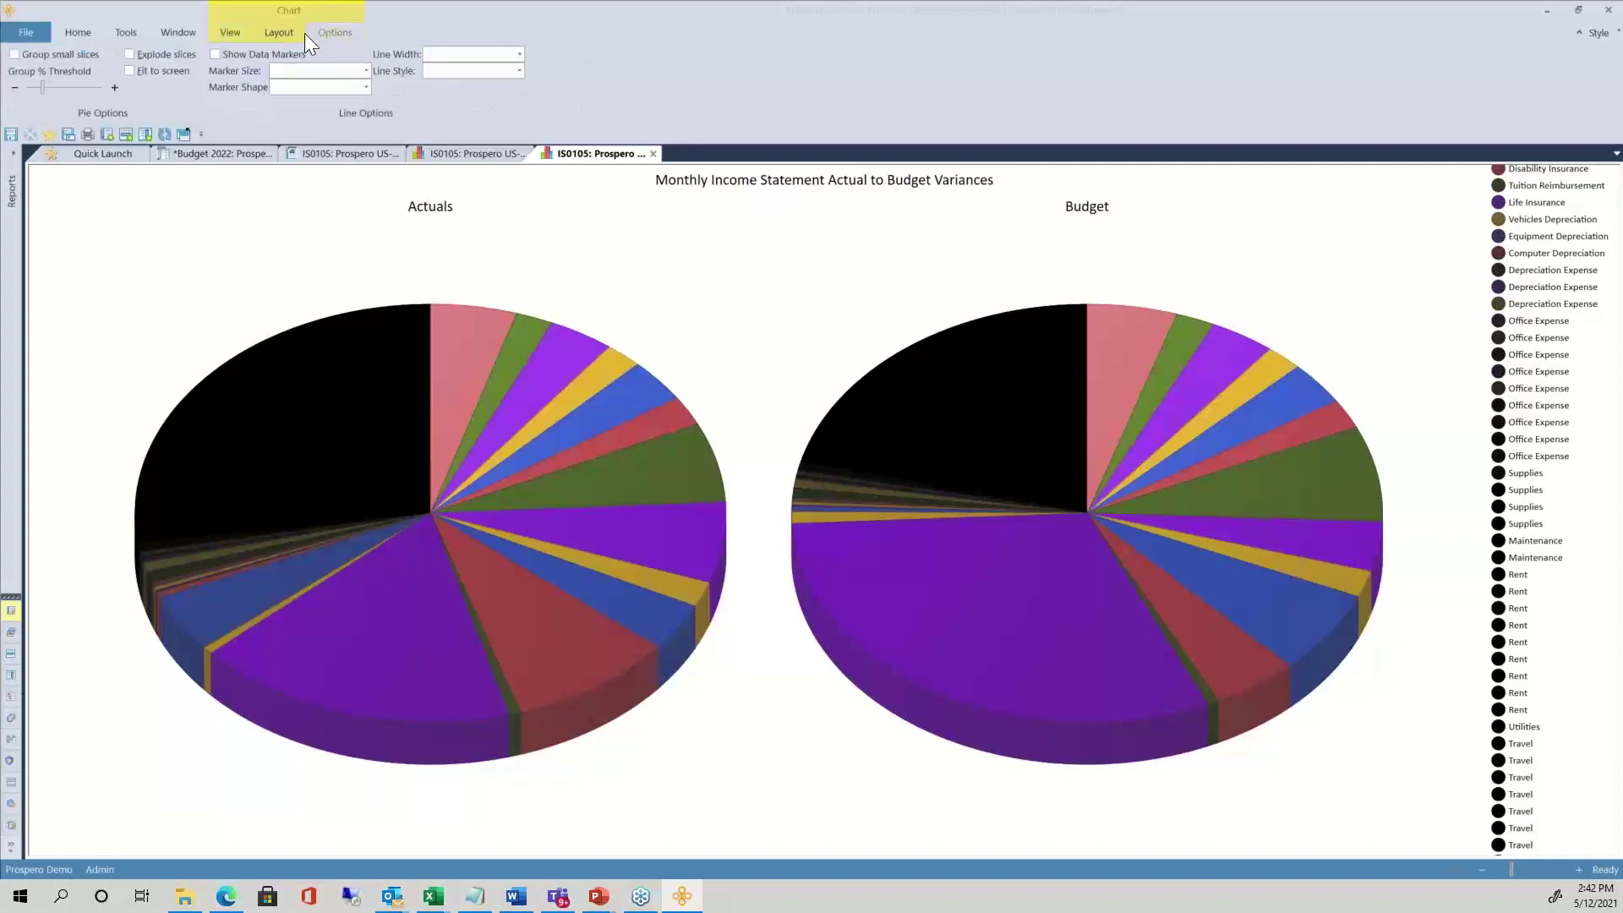
{"action": "left_click", "coordinate": [26, 54]}
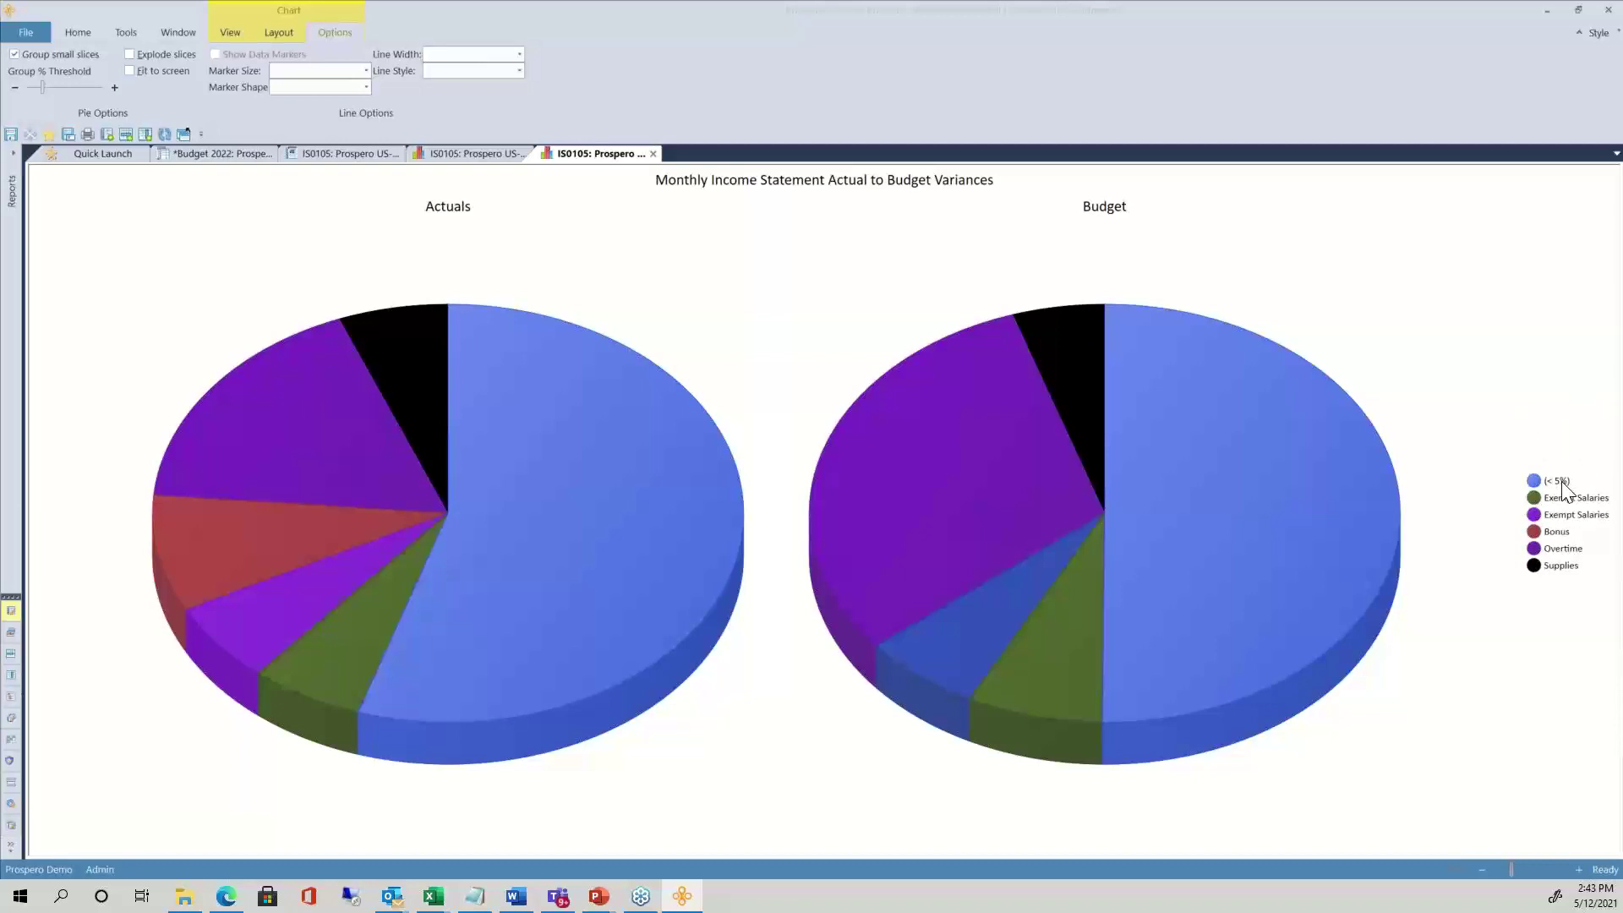
{"action": "mouse_move", "coordinate": [1388, 391]}
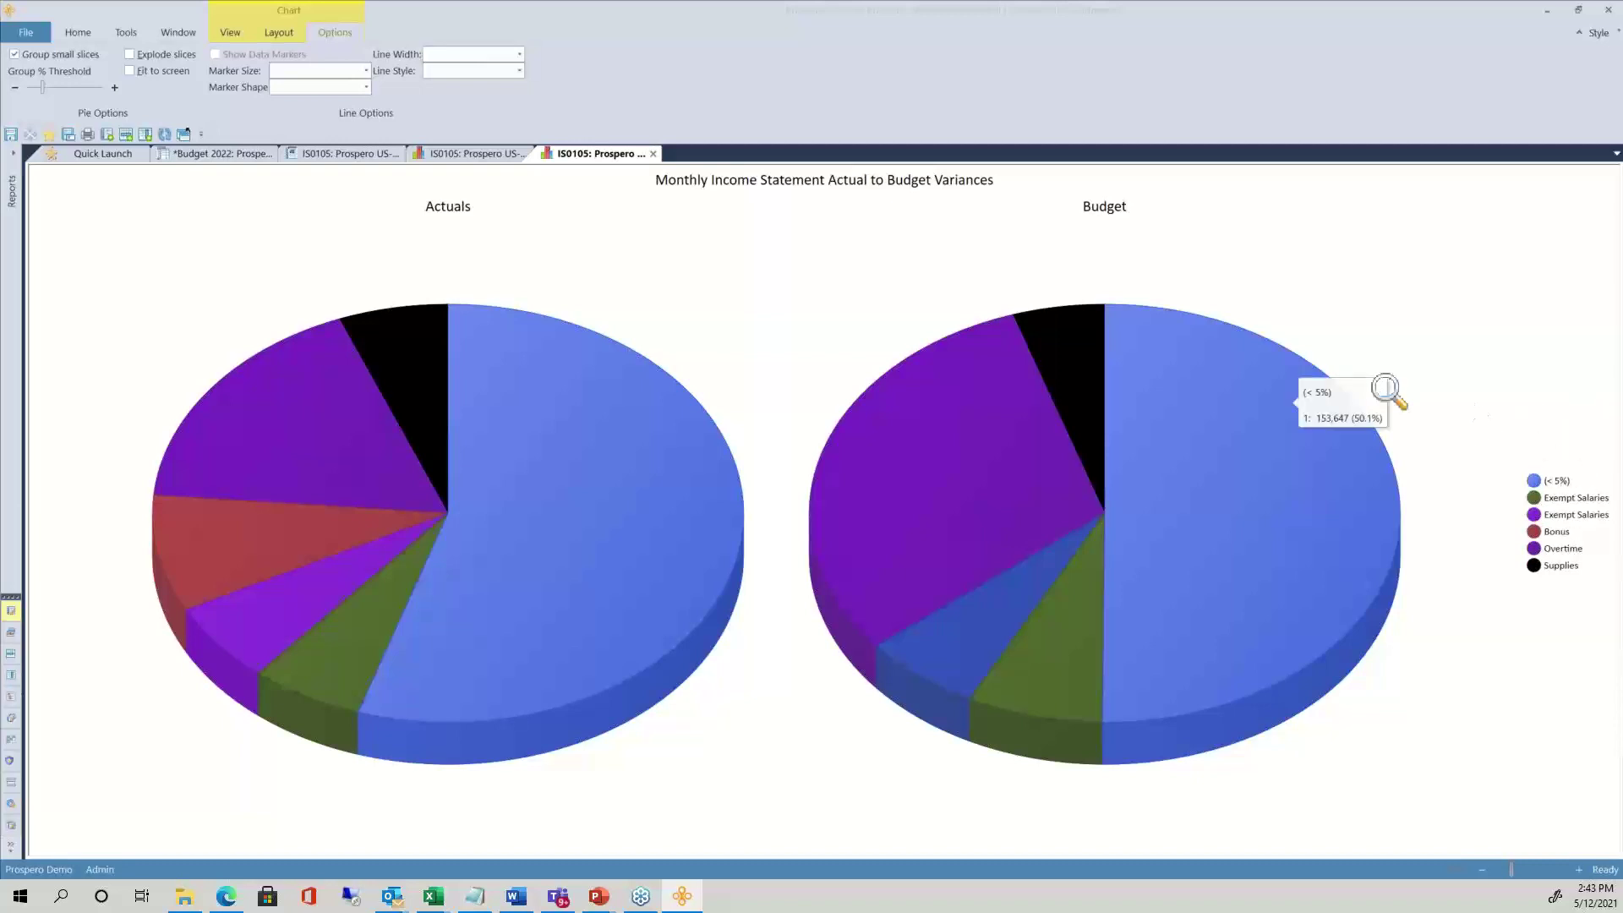
{"action": "mouse_move", "coordinate": [477, 308]}
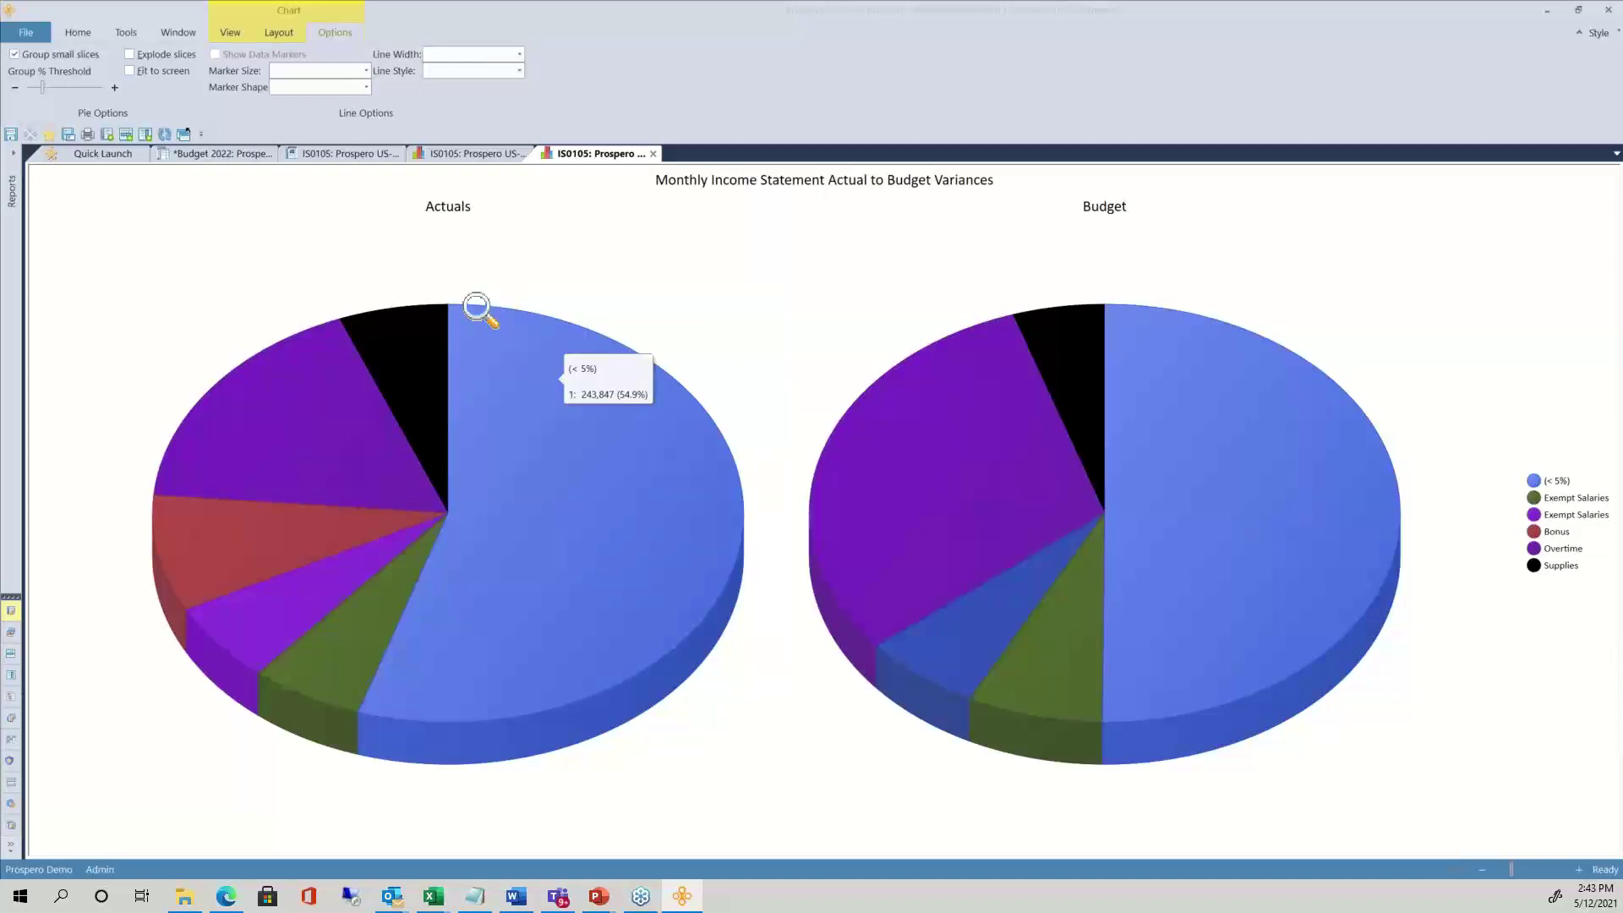
Raise the group threshold for small slices to 10% and inspect the grouped Actuals slice
{"action": "left_click", "coordinate": [115, 87]}
{"action": "left_click", "coordinate": [115, 87]}
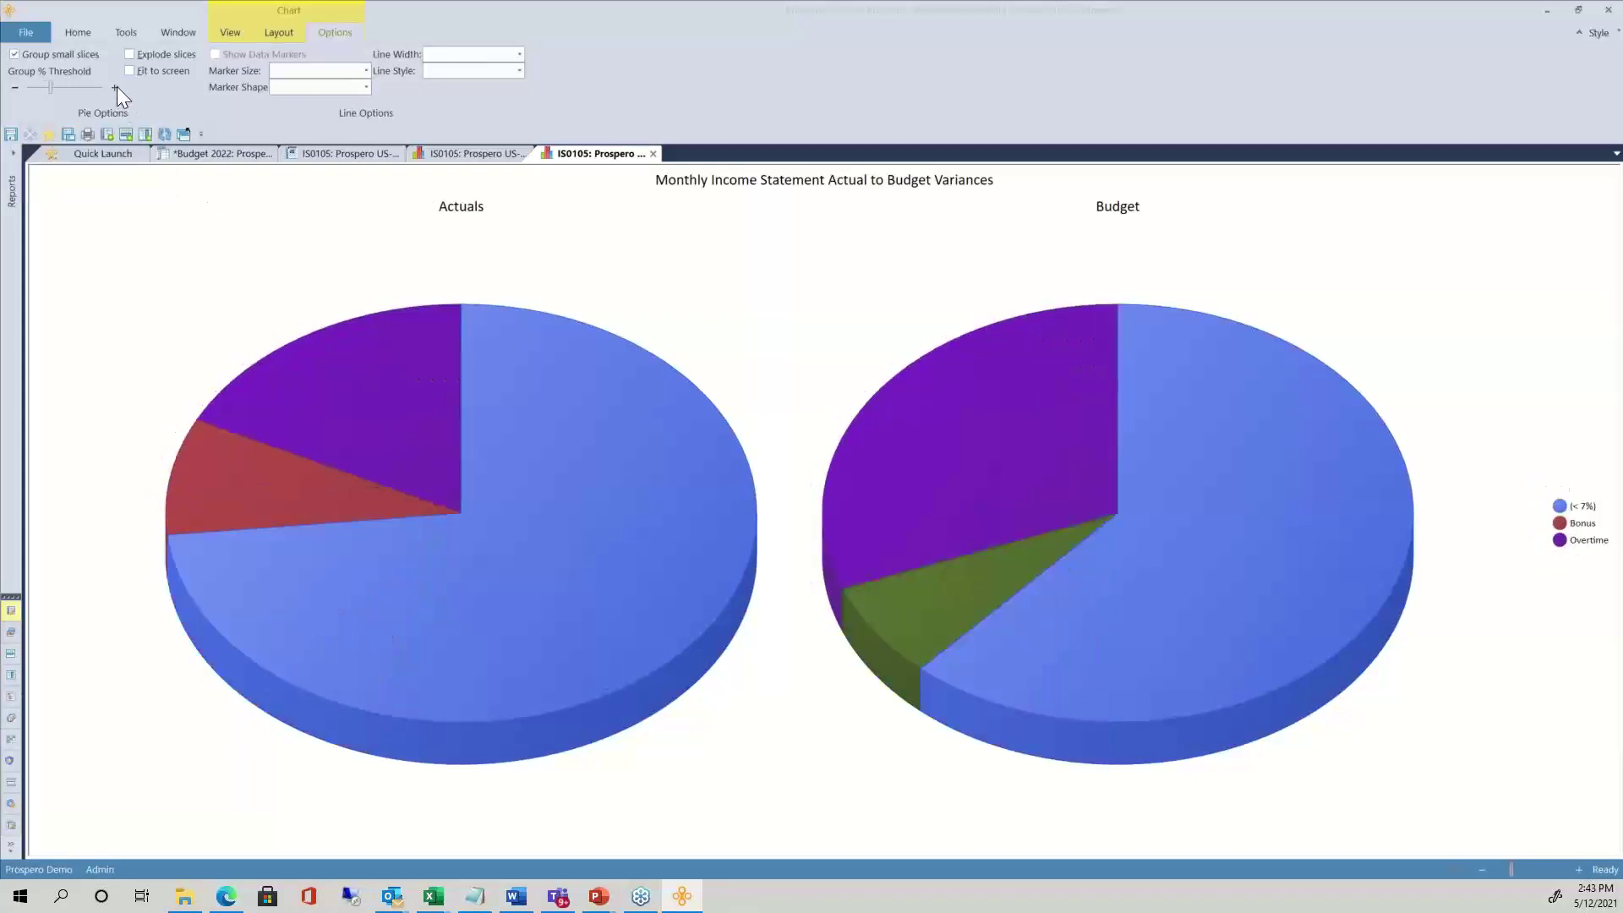
{"action": "left_click", "coordinate": [115, 88]}
{"action": "left_click", "coordinate": [115, 87]}
{"action": "left_click", "coordinate": [115, 87]}
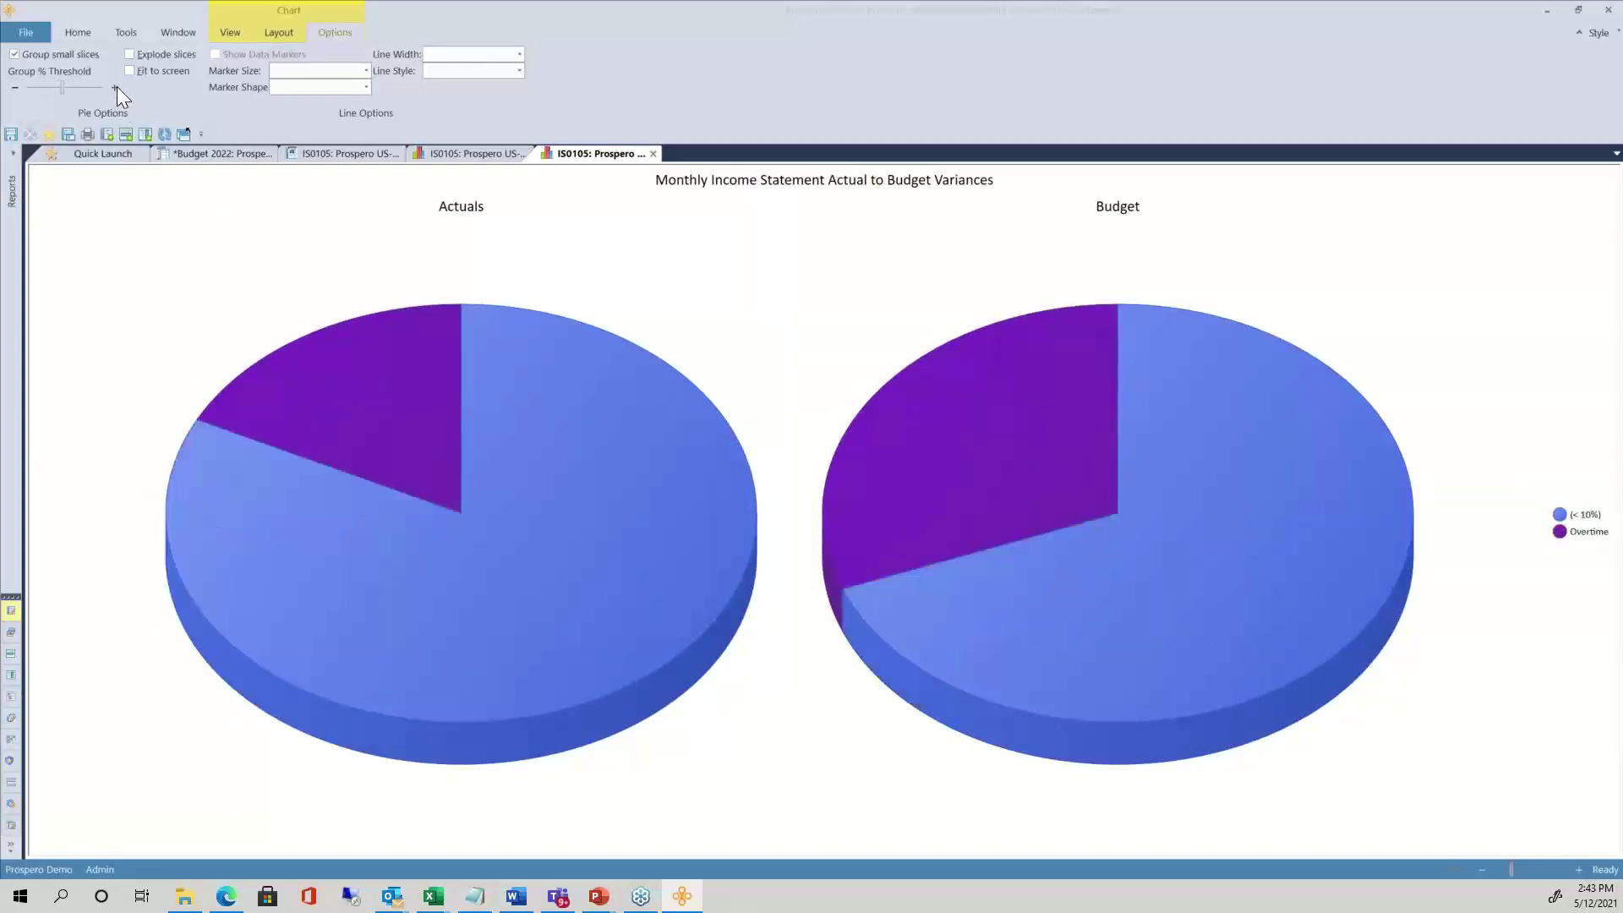
{"action": "left_click", "coordinate": [15, 88]}
{"action": "mouse_move", "coordinate": [542, 347]}
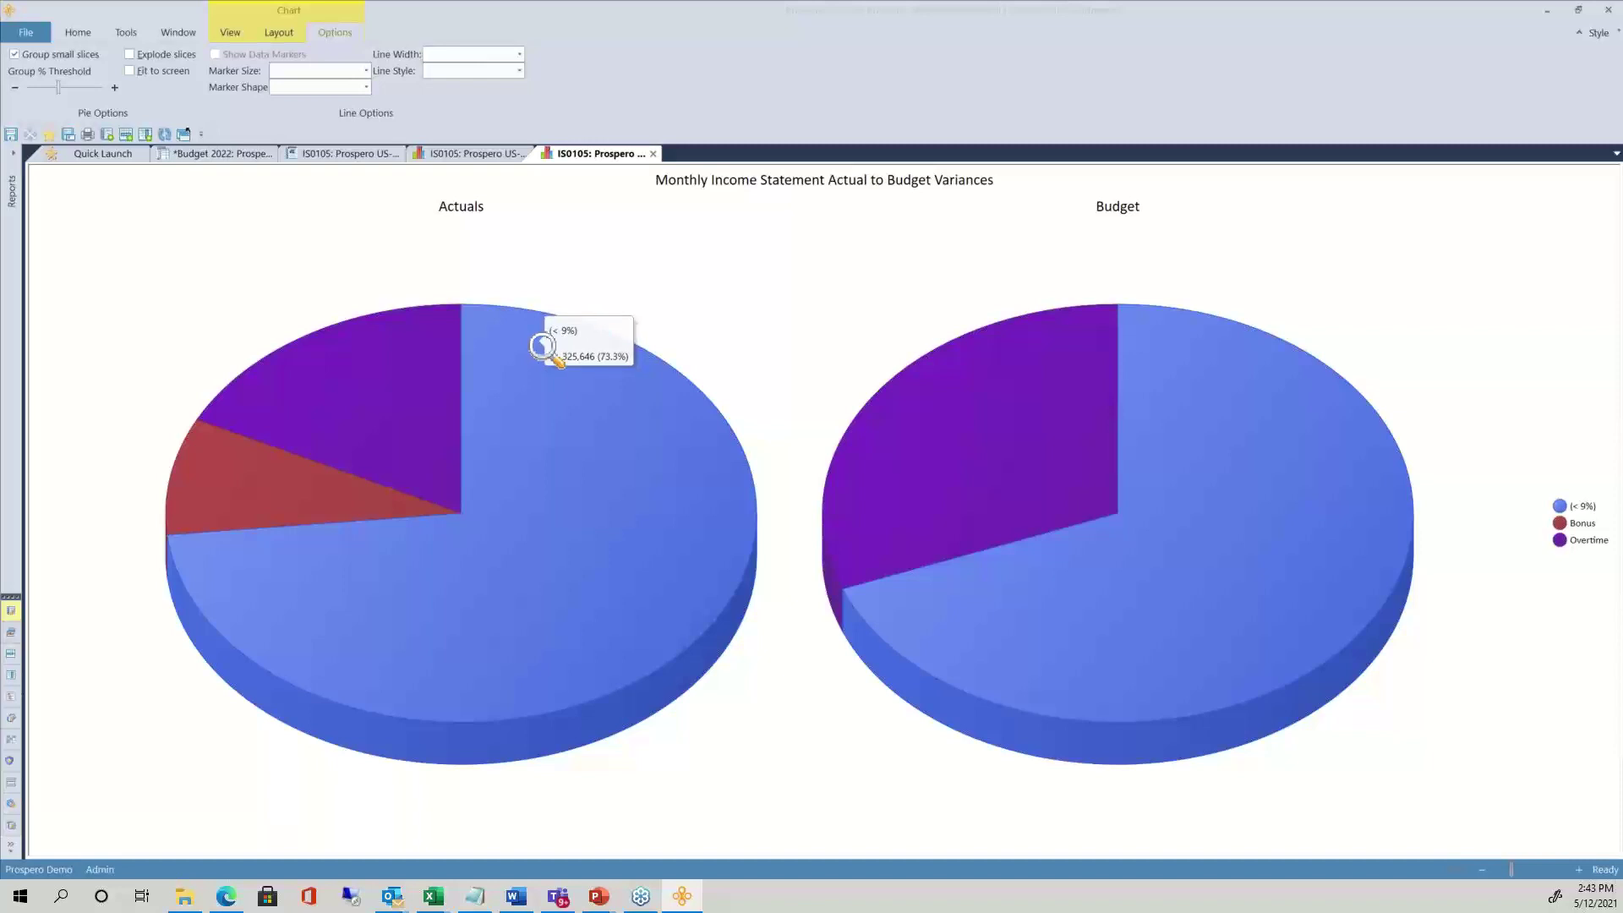
{"action": "left_click", "coordinate": [114, 87]}
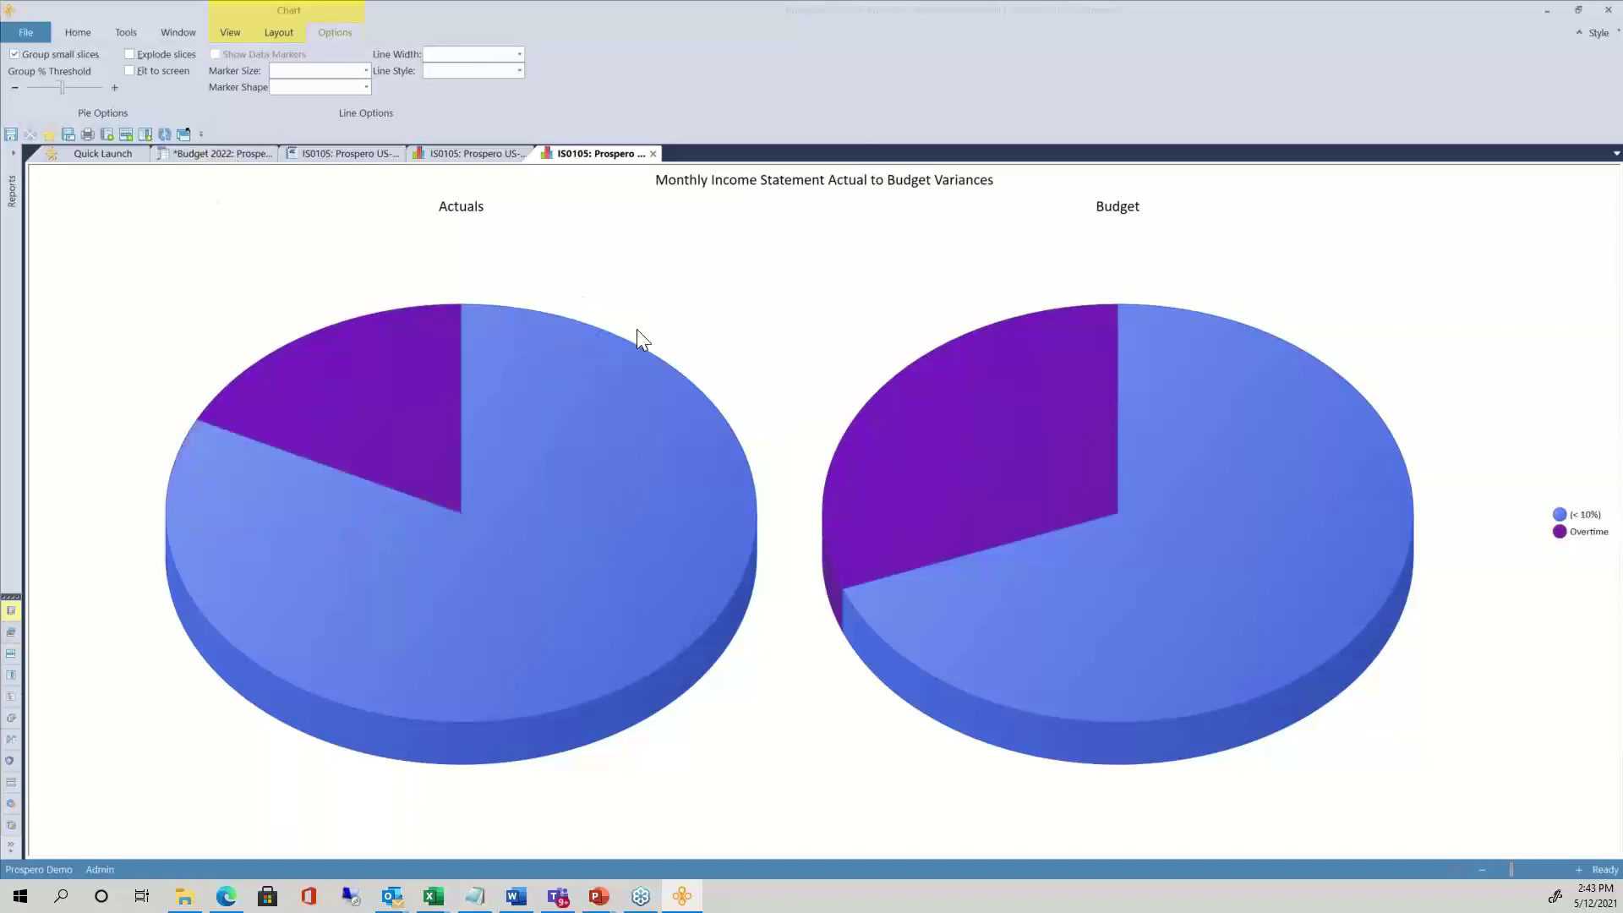
{"action": "mouse_move", "coordinate": [558, 402]}
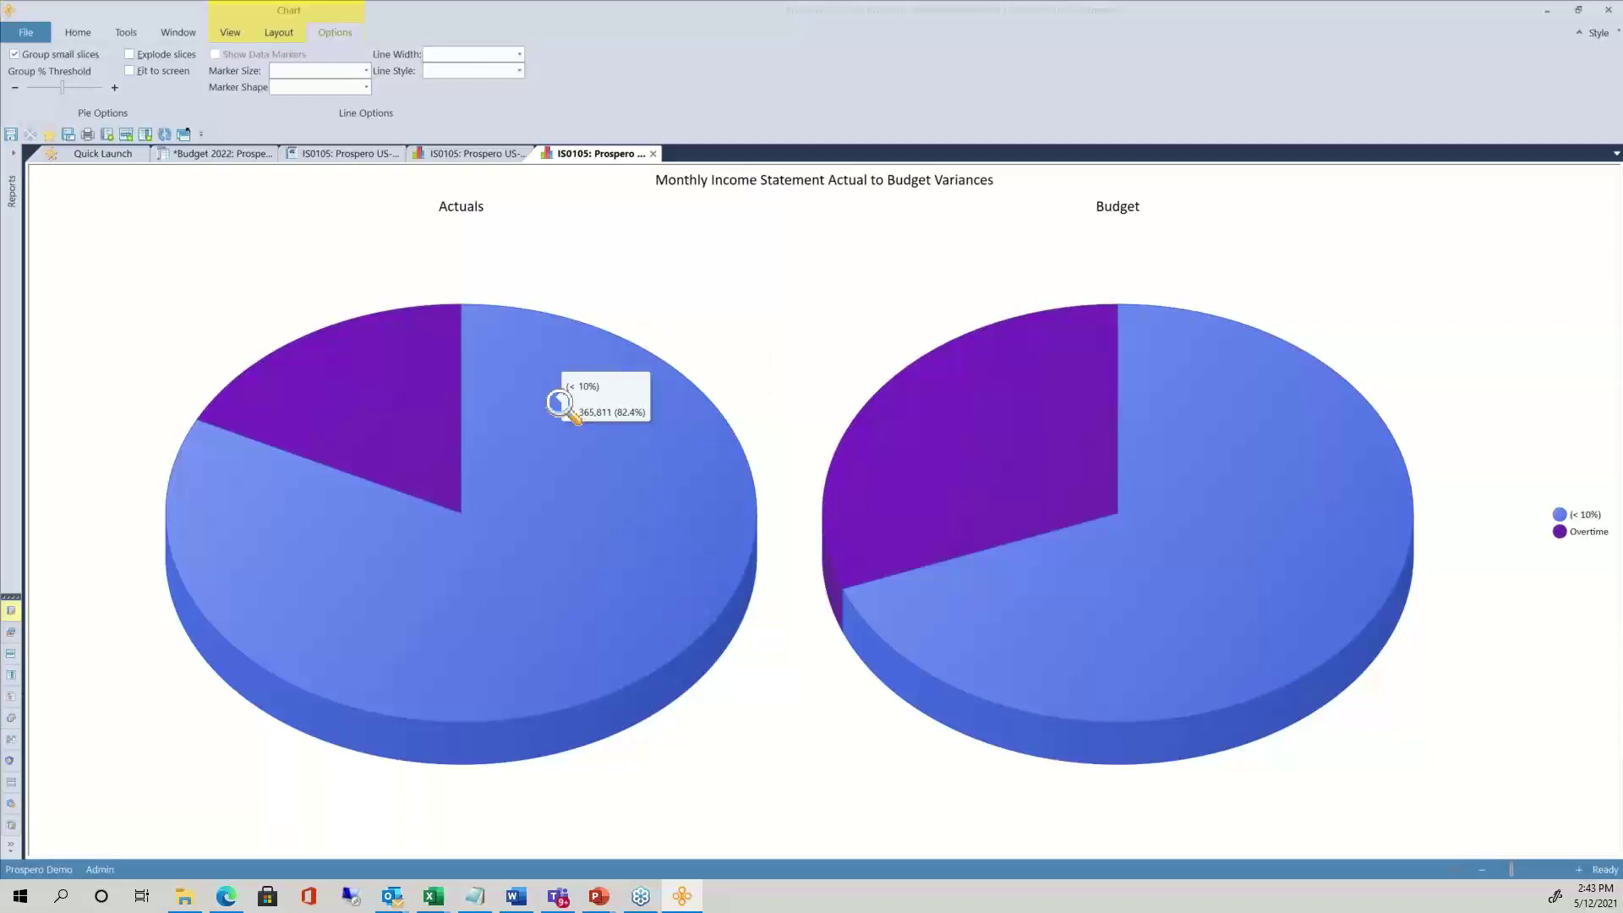
Inspect the Actuals Overtime slice, and close both pie charts to return to the income statement report
{"action": "mouse_move", "coordinate": [350, 354]}
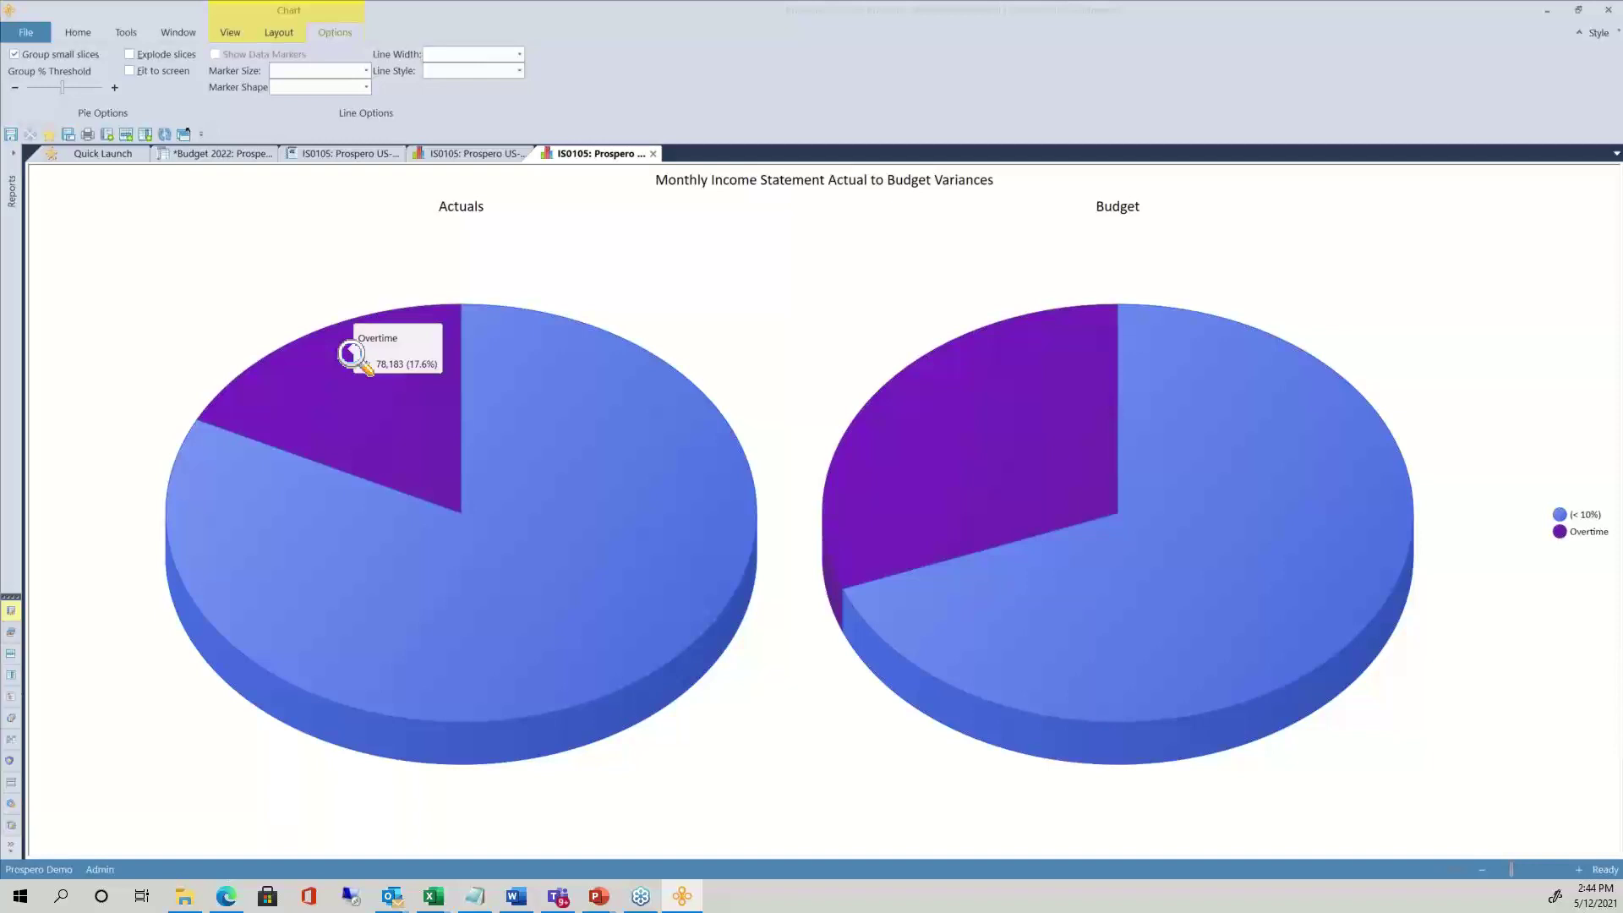
{"action": "left_click", "coordinate": [653, 153]}
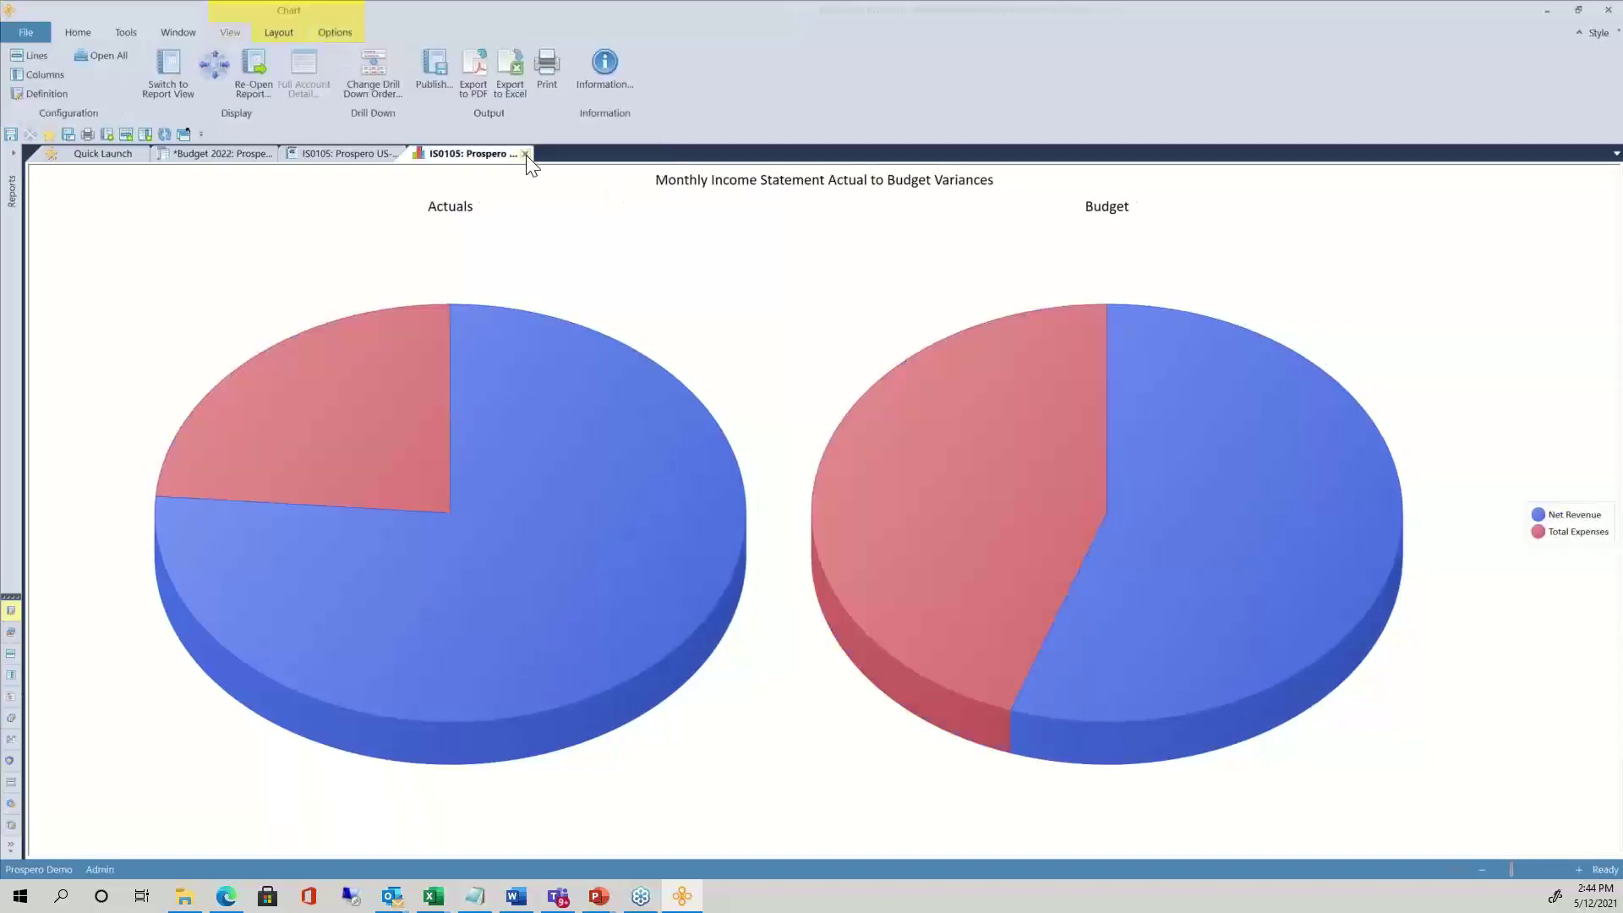
{"action": "left_click", "coordinate": [526, 154]}
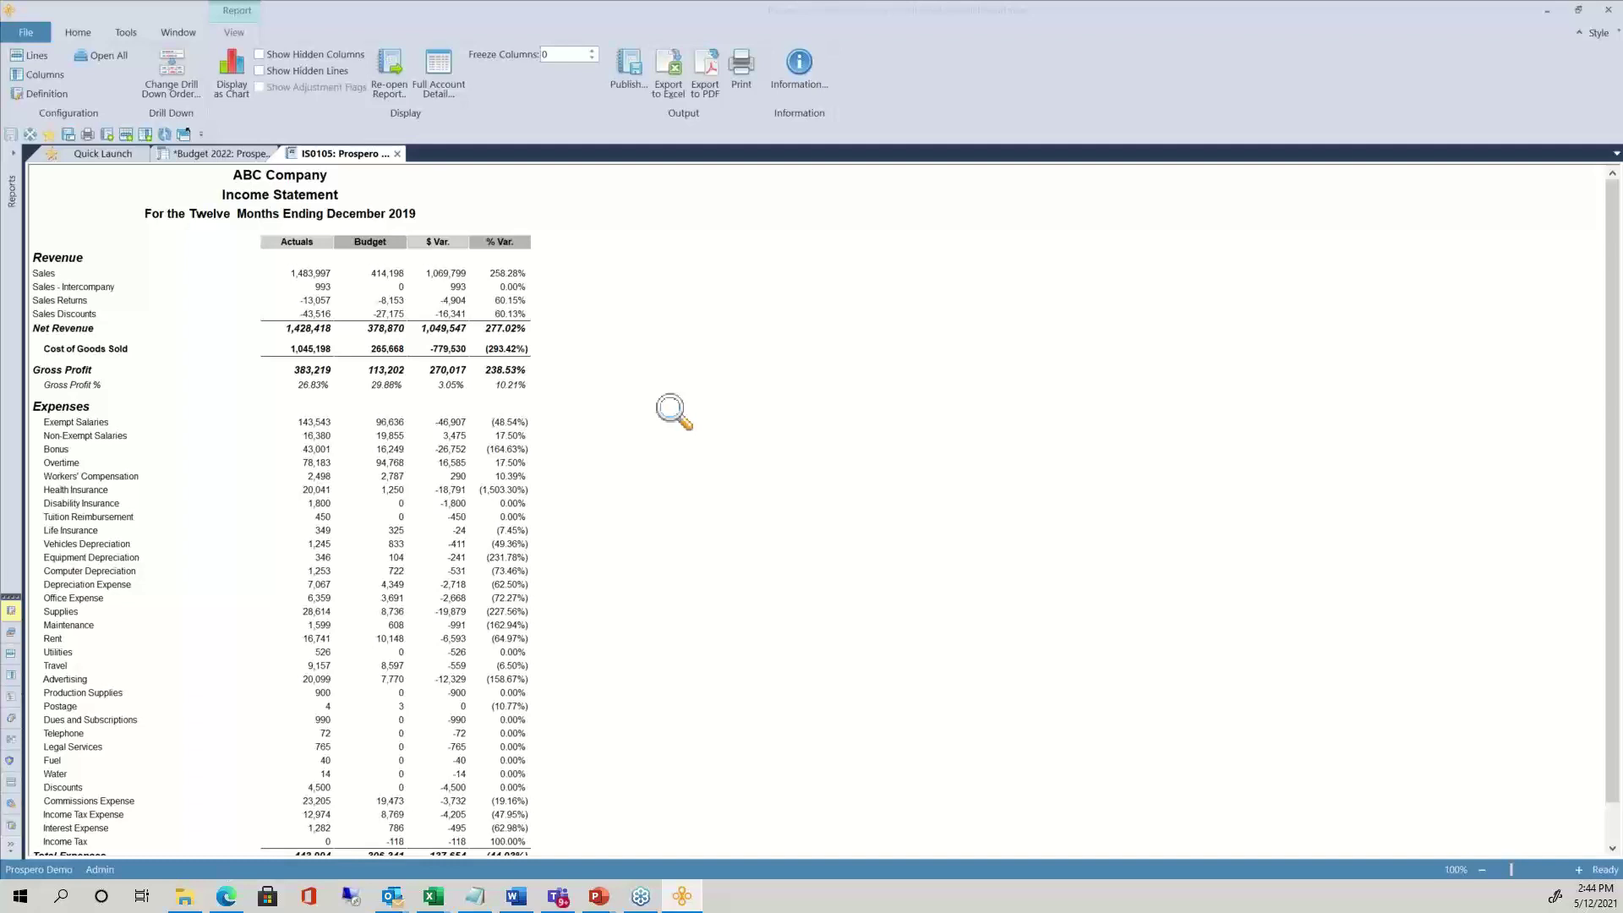
Open the income statement's column definition and examine the type, book code, year and period settings of the Actuals and Budget columns
{"action": "left_click", "coordinate": [31, 74]}
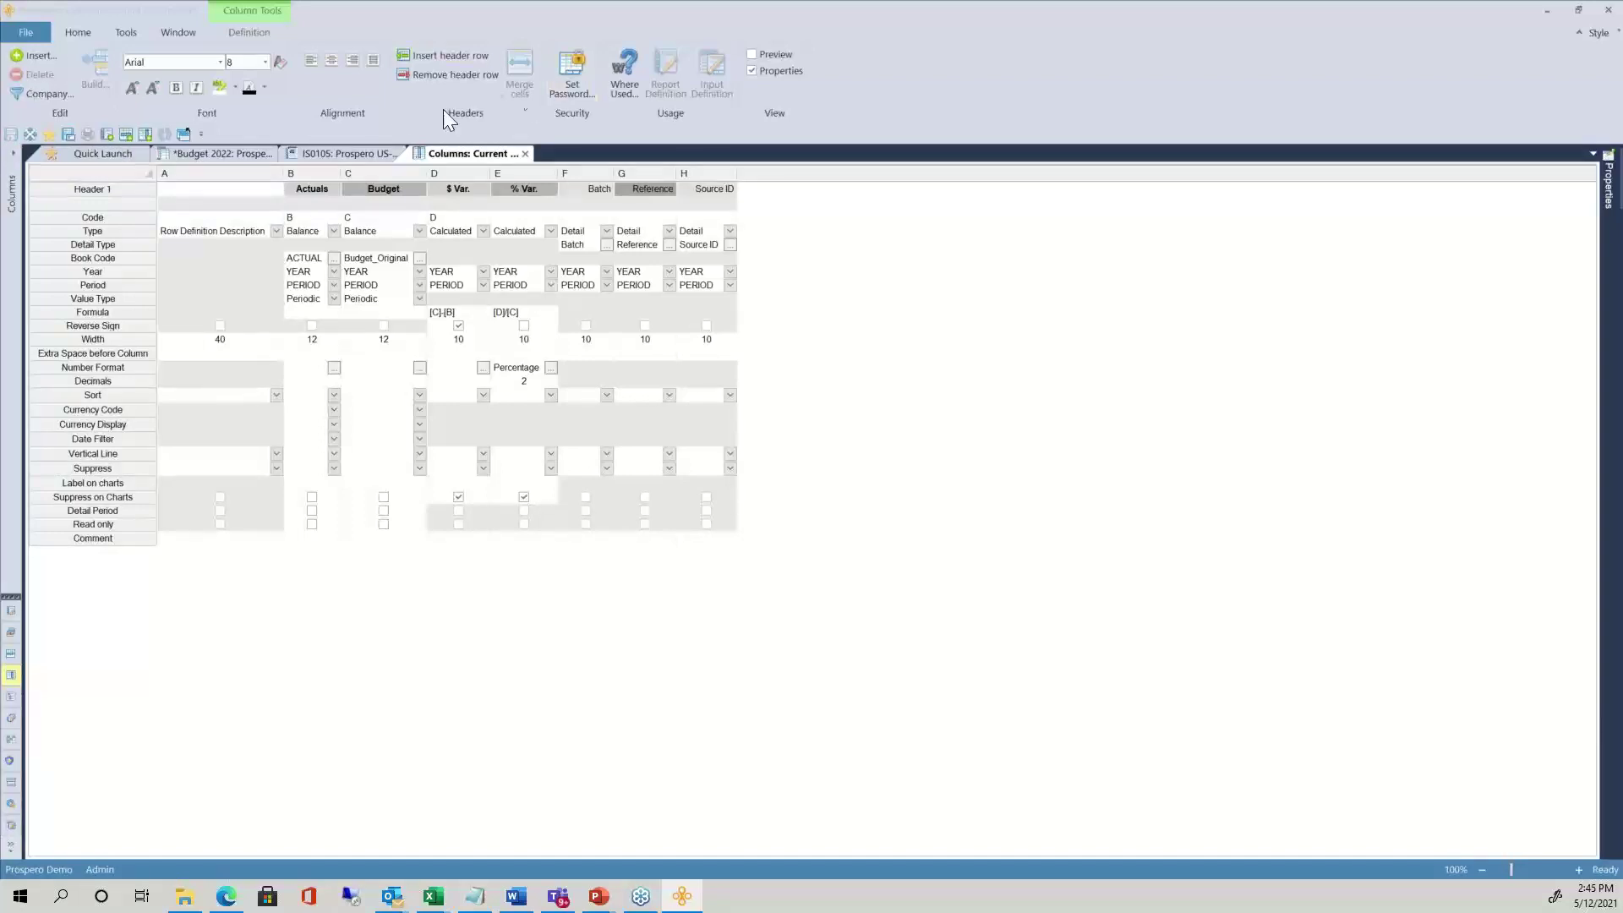
{"action": "left_click", "coordinate": [347, 154]}
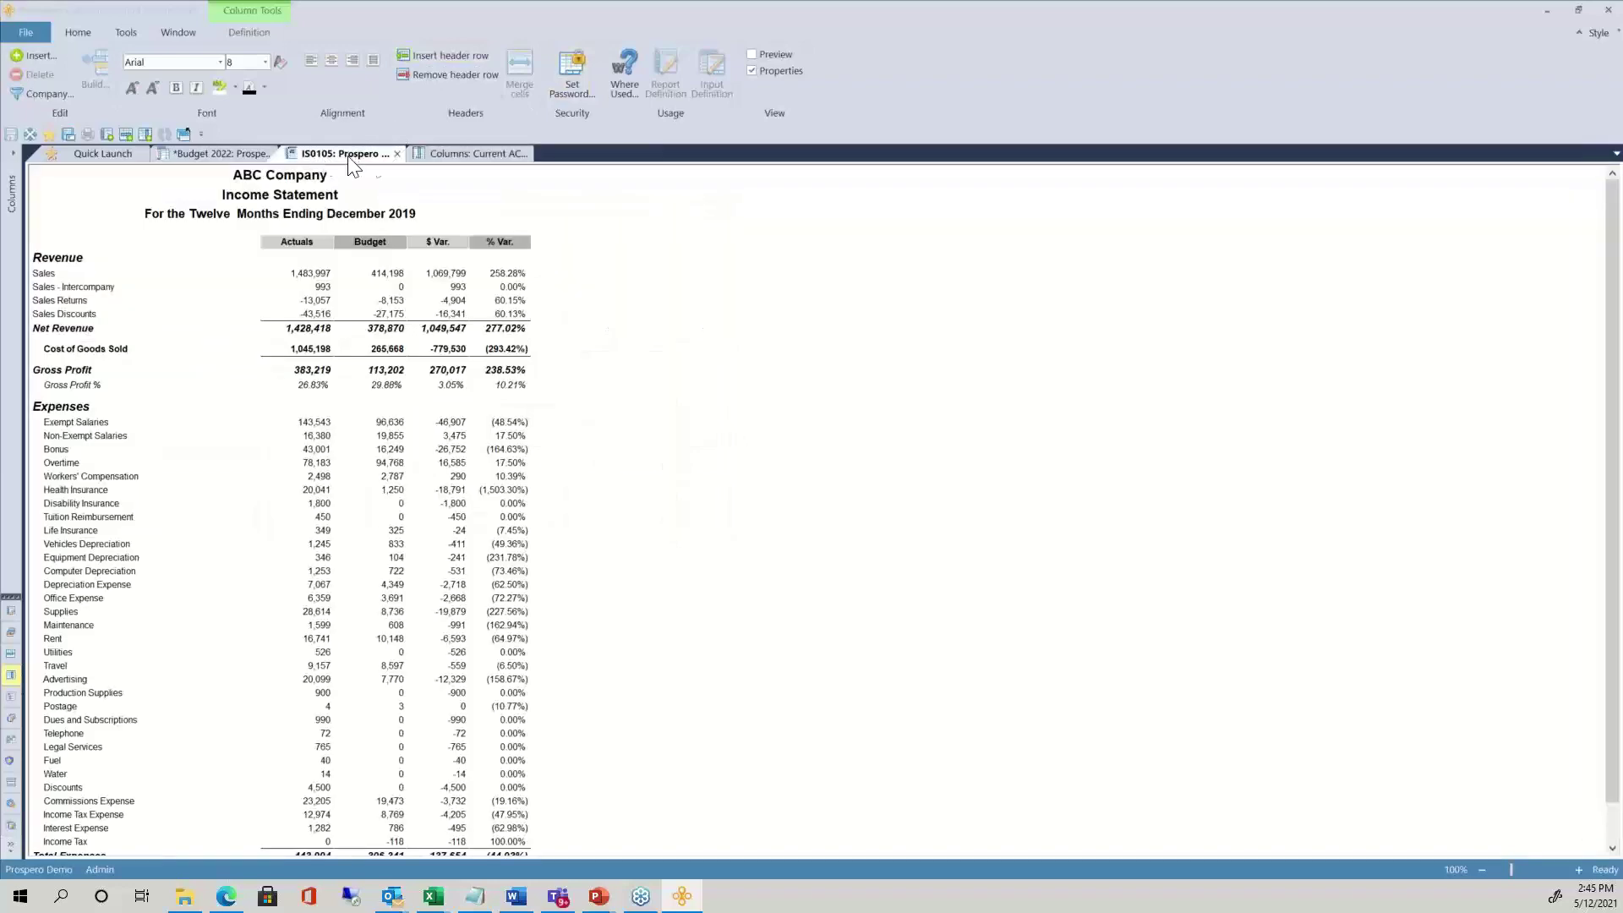
{"action": "left_click", "coordinate": [465, 154]}
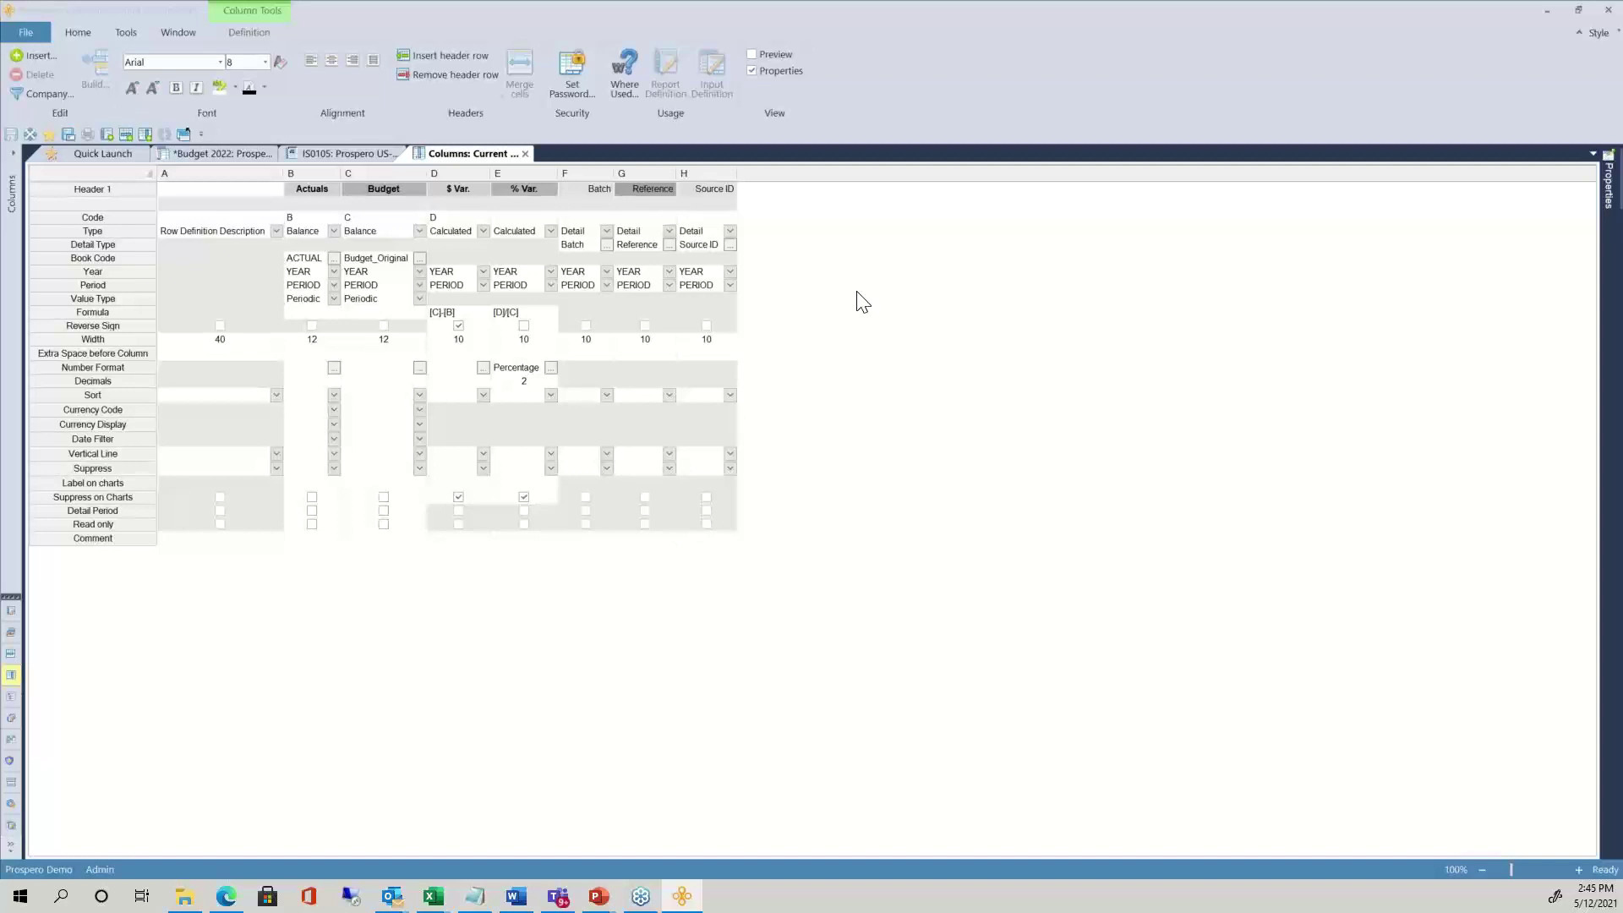
{"action": "left_click", "coordinate": [140, 233]}
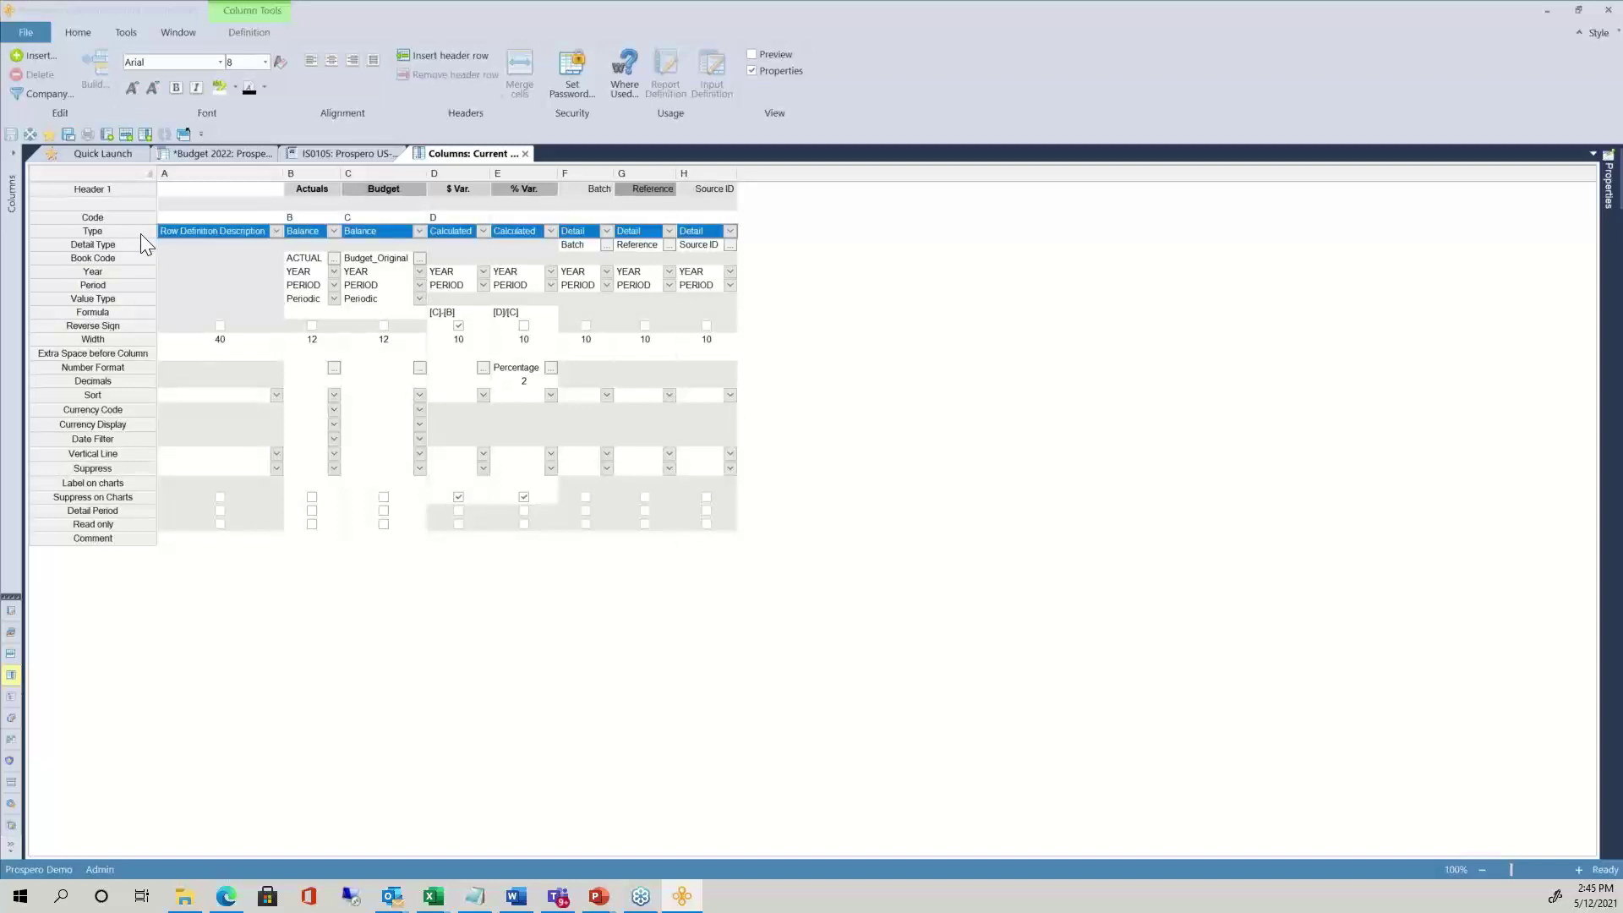
{"action": "left_click", "coordinate": [305, 258]}
{"action": "left_click", "coordinate": [369, 257]}
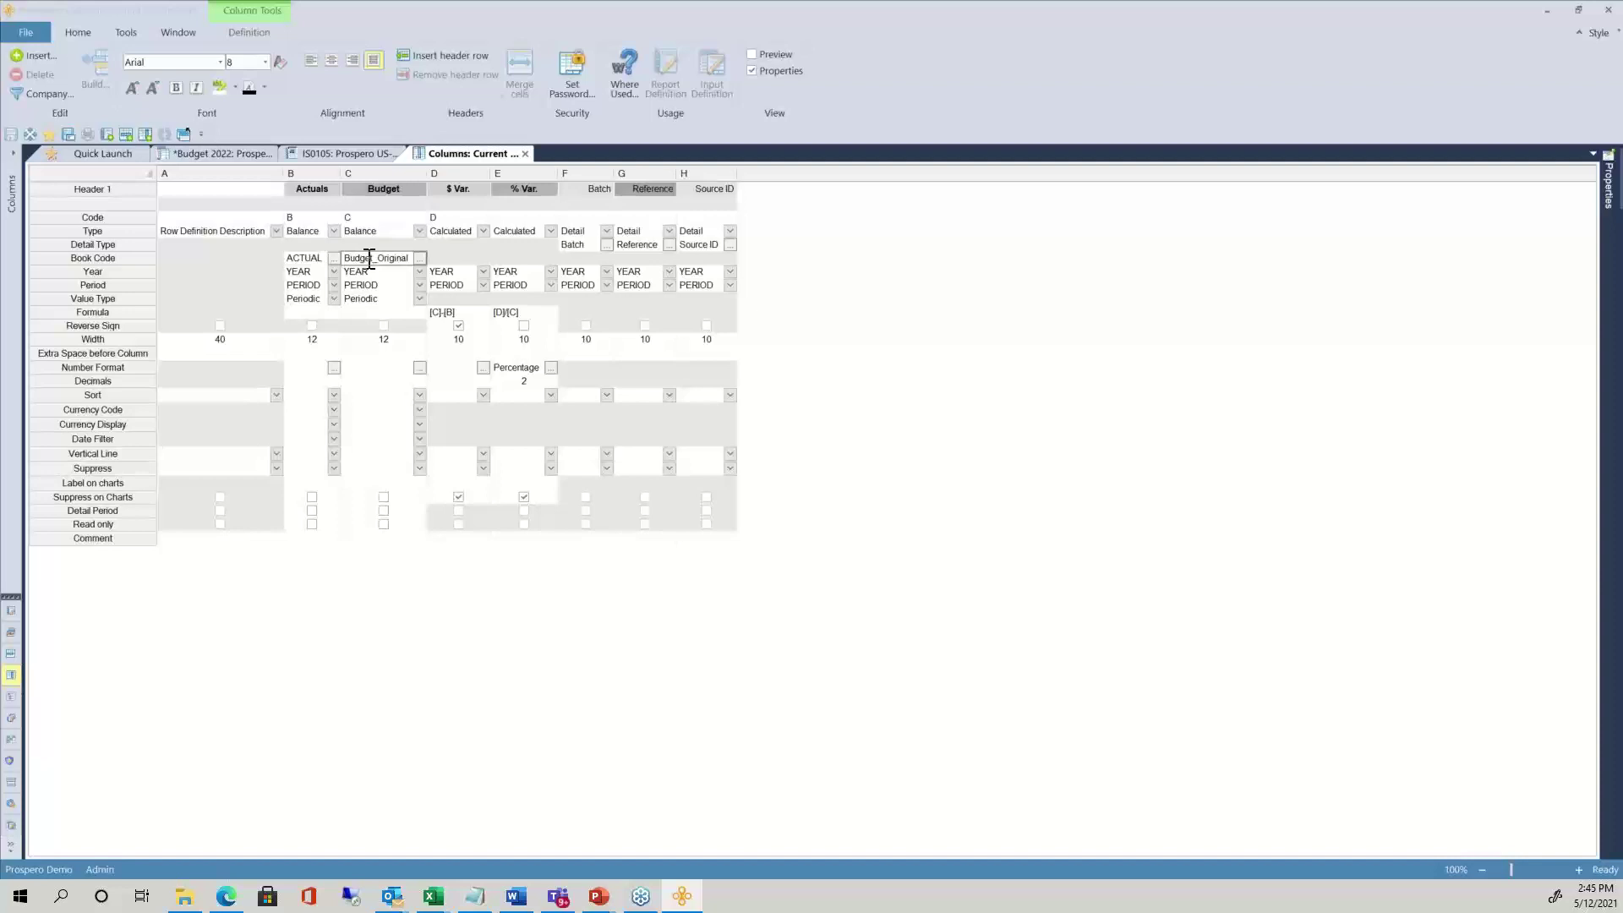
{"action": "left_click", "coordinate": [306, 274]}
{"action": "left_click", "coordinate": [309, 284]}
Examine the $ Var. and % Var. columns and the Batch, Reference and Source ID detail columns, and close the column definition
{"action": "left_click", "coordinate": [455, 188]}
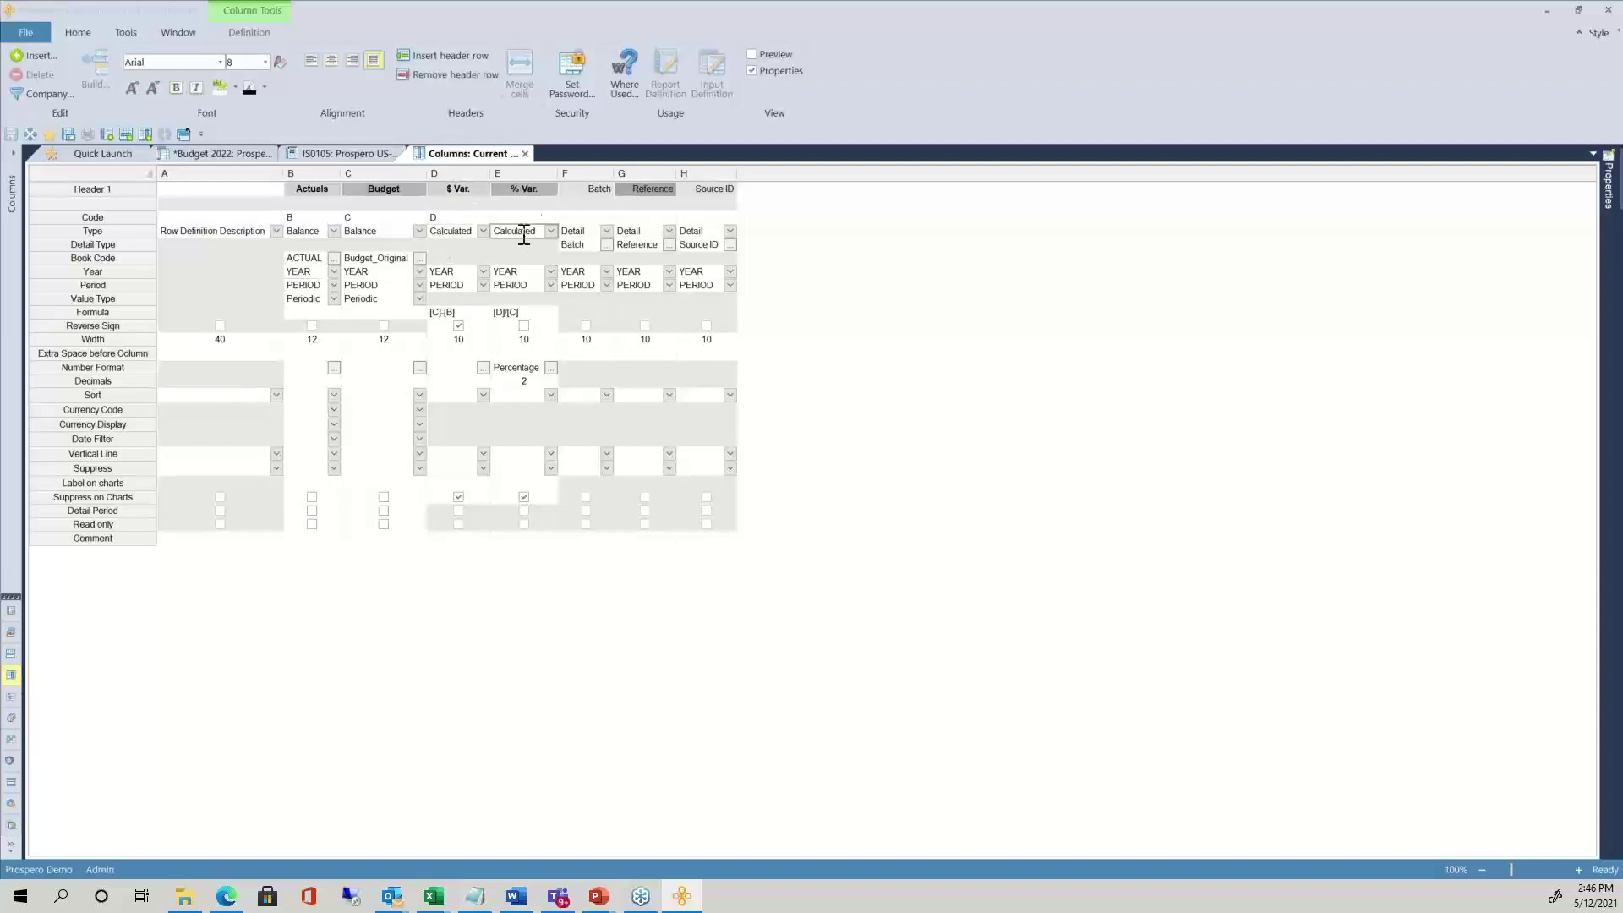
{"action": "left_click", "coordinate": [525, 189]}
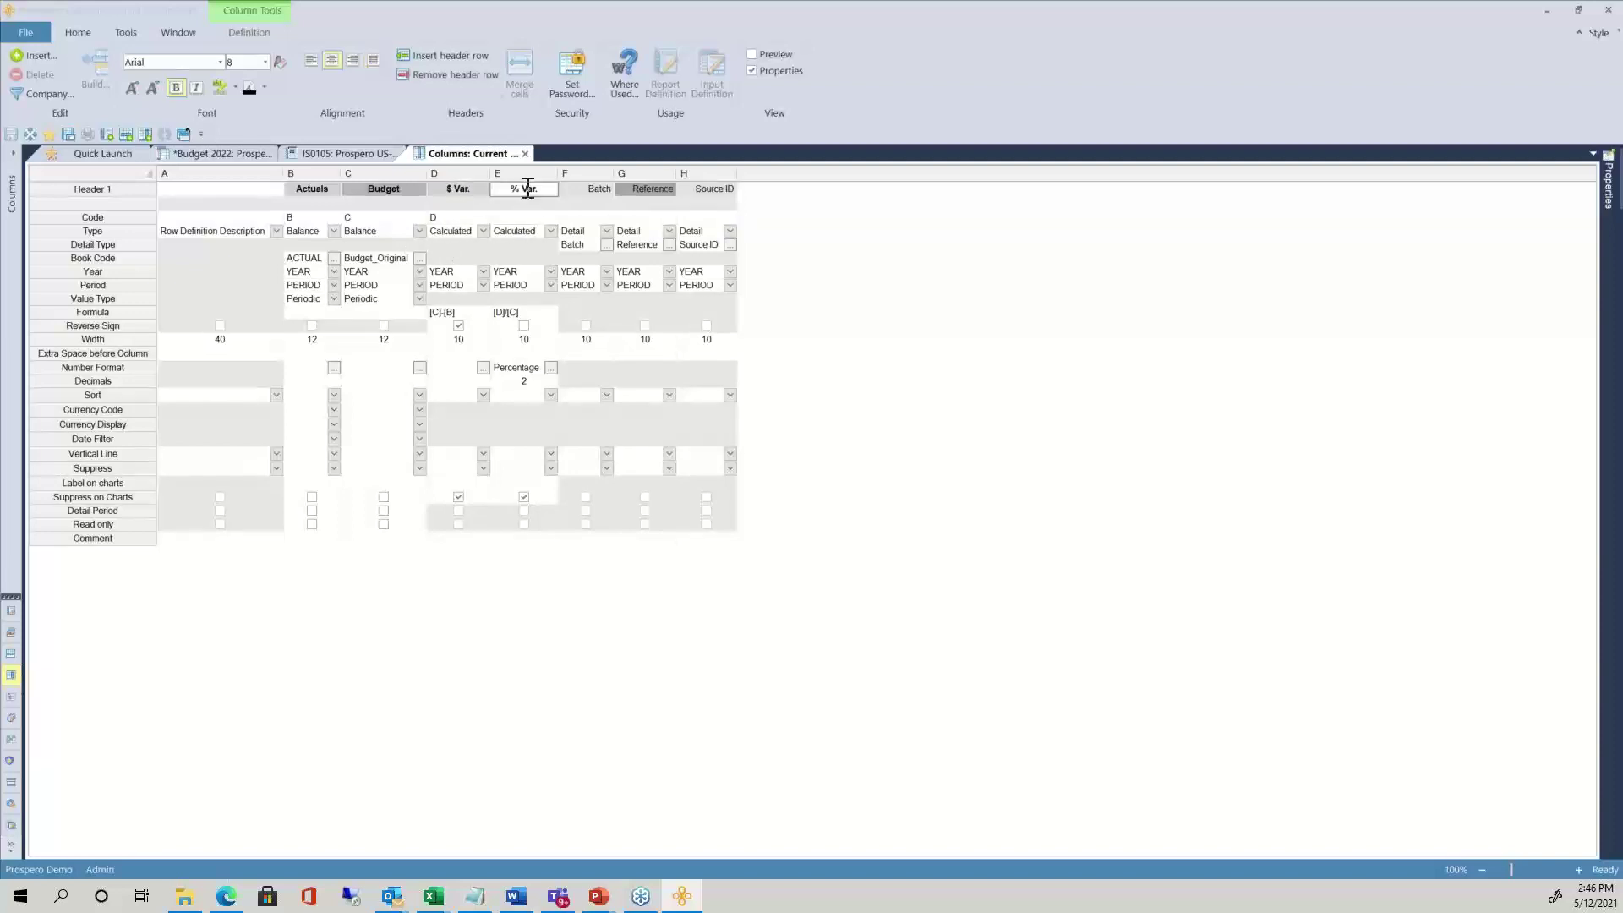
{"action": "left_click", "coordinate": [589, 235]}
{"action": "left_click", "coordinate": [639, 236]}
{"action": "left_click", "coordinate": [699, 233]}
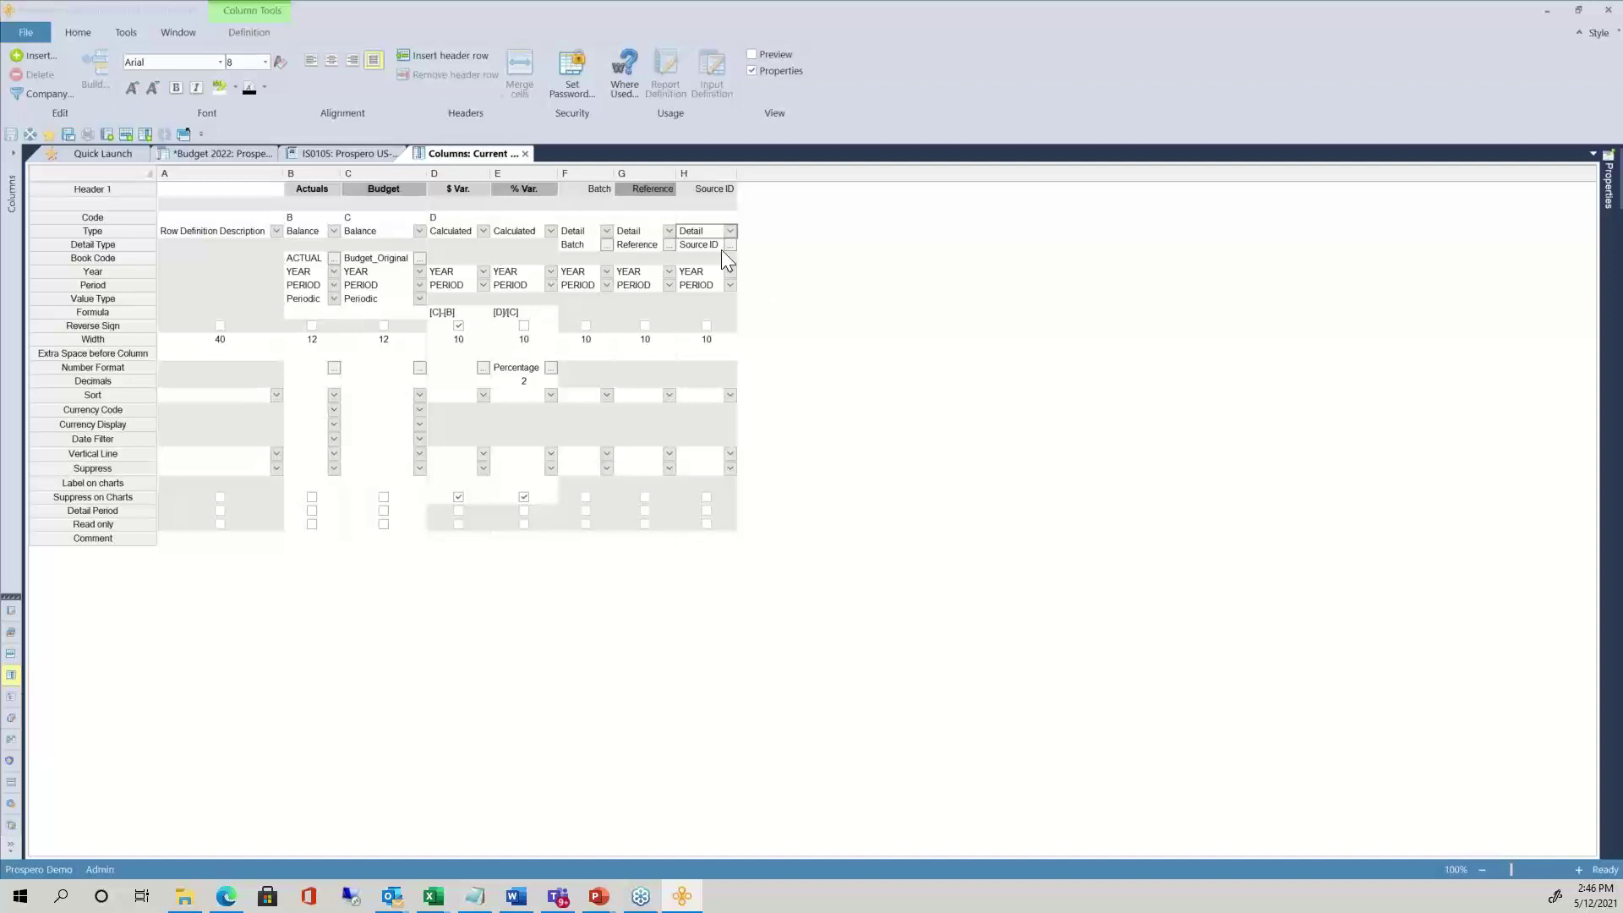
{"action": "left_click", "coordinate": [525, 154]}
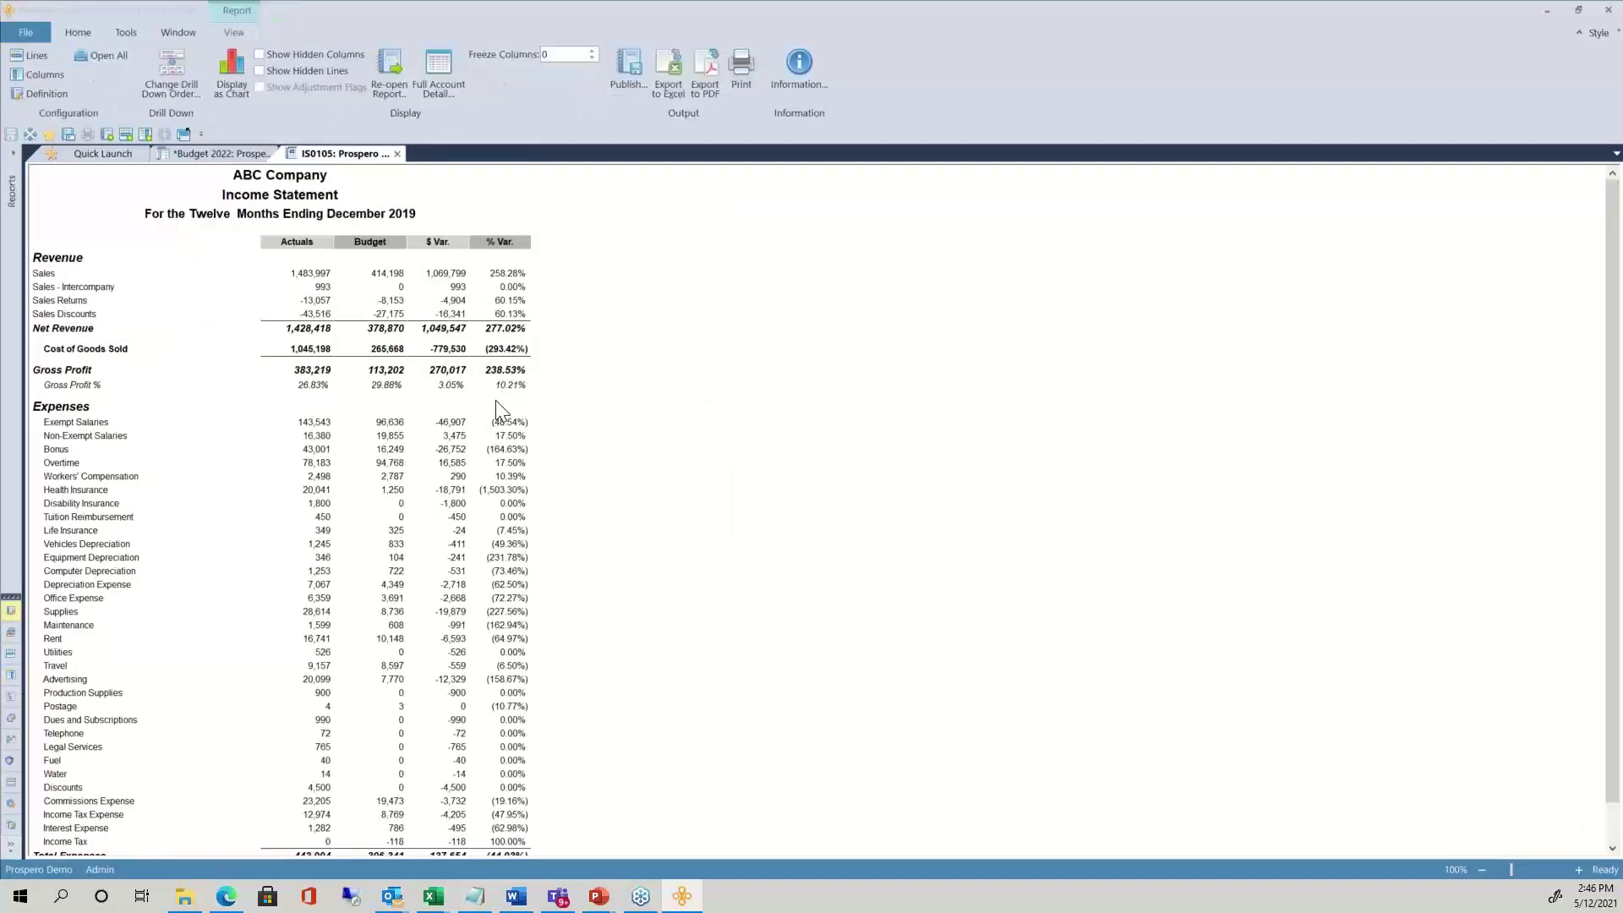
Examine the income statement's lines from the Revenue heading through the Expenses heading, highlighting the whole range
{"action": "double_click", "coordinate": [509, 405]}
{"action": "left_click", "coordinate": [117, 258]}
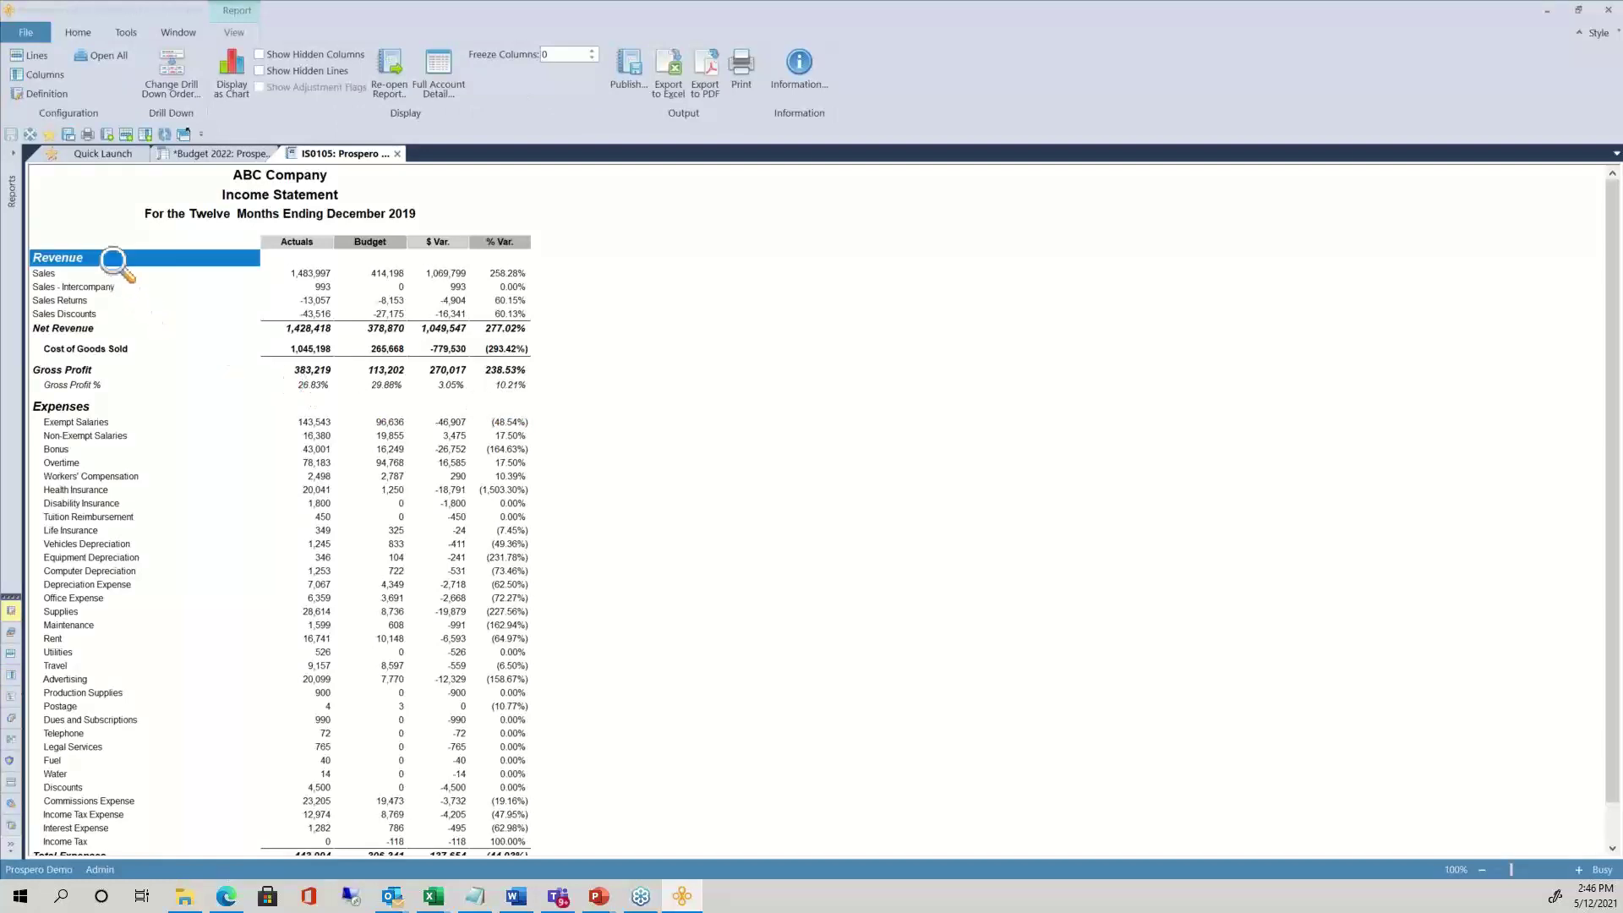
{"action": "left_click", "coordinate": [123, 349]}
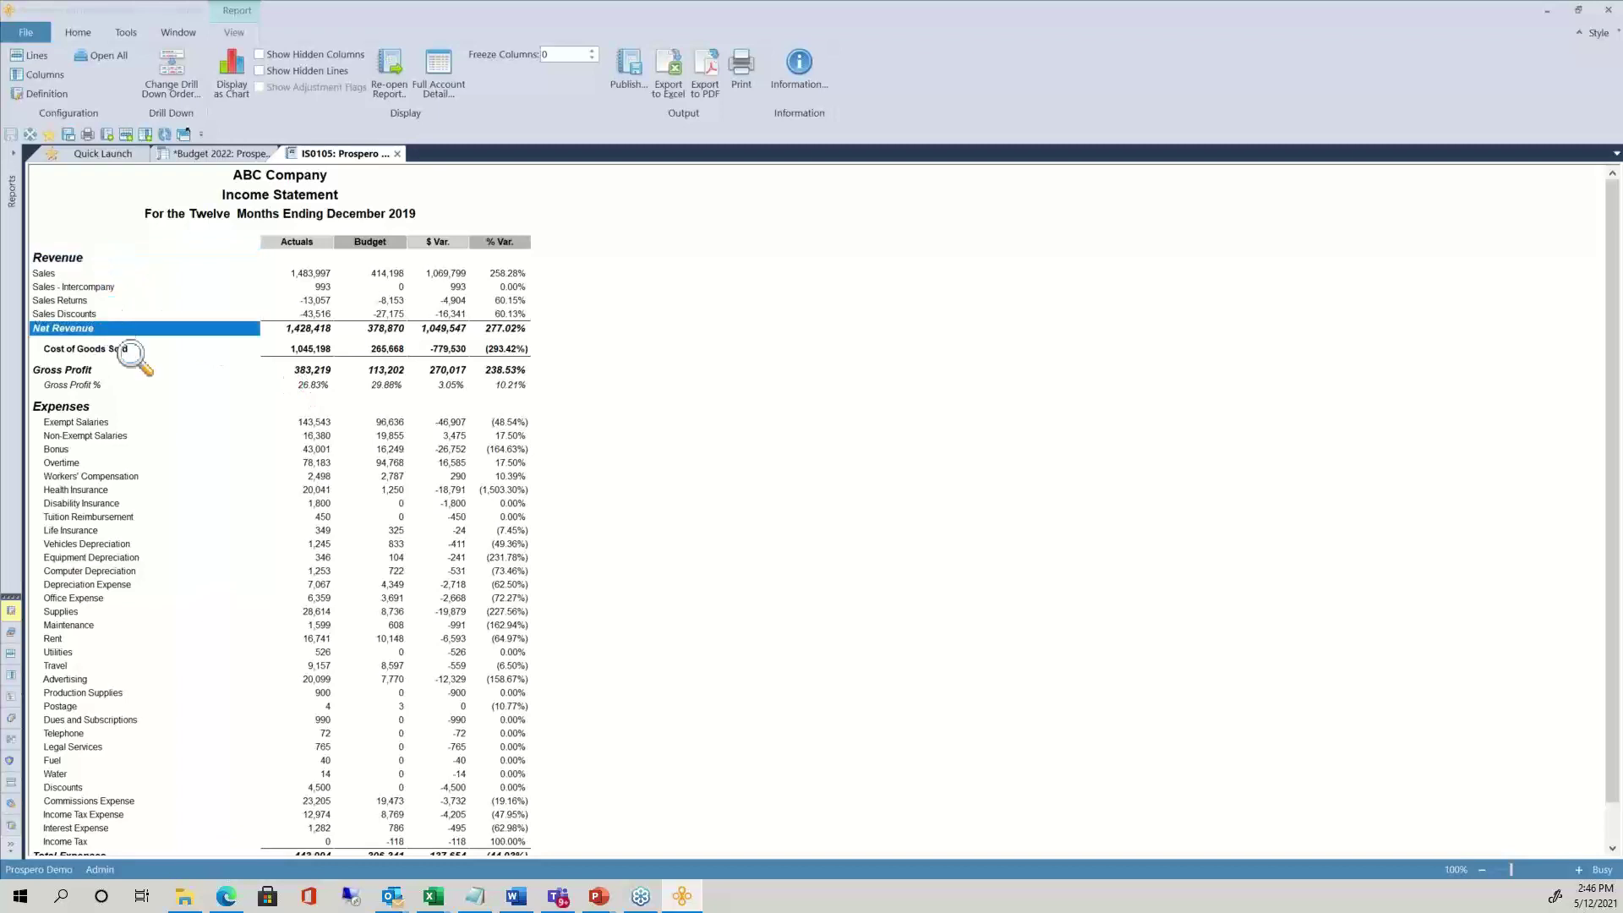
{"action": "left_click", "coordinate": [125, 371]}
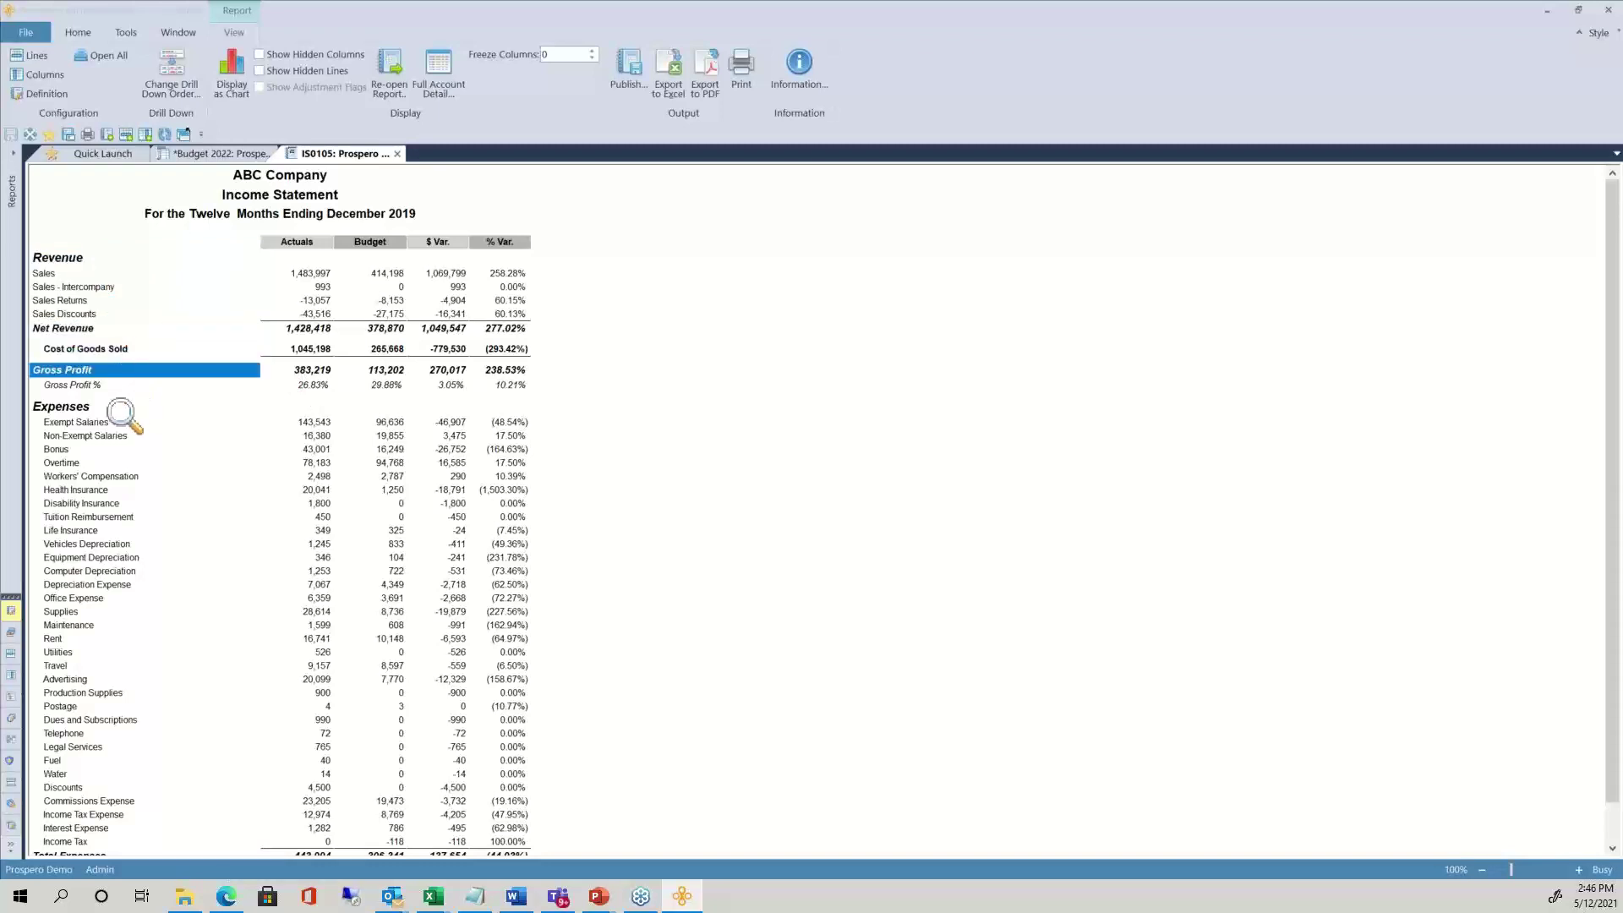
{"action": "left_click", "coordinate": [123, 407]}
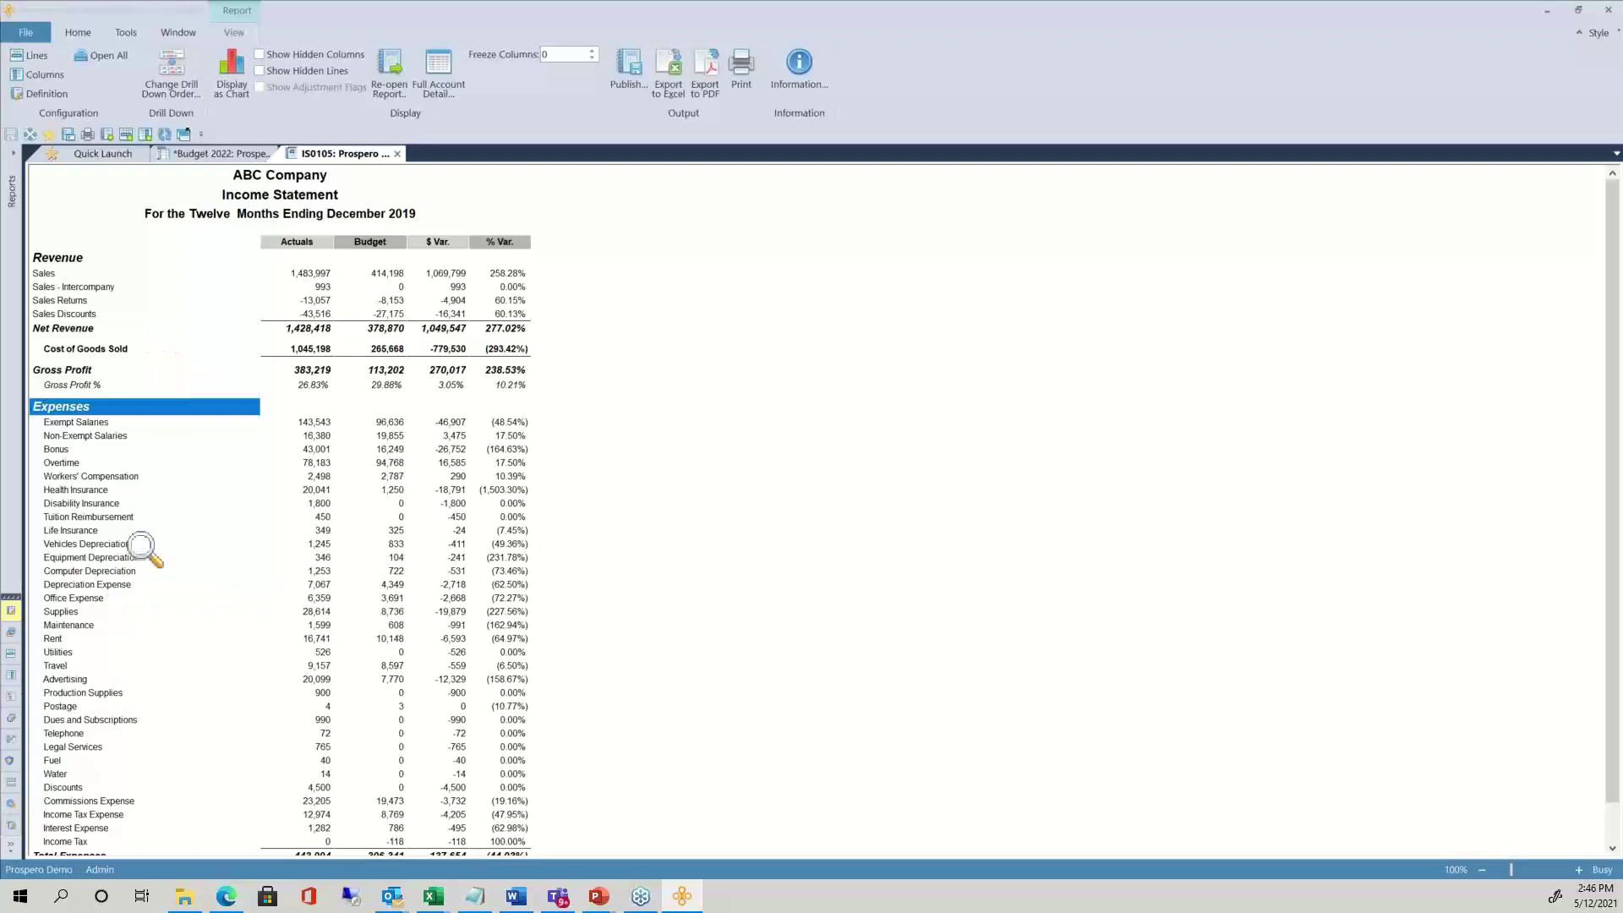
{"action": "left_click", "coordinate": [87, 260]}
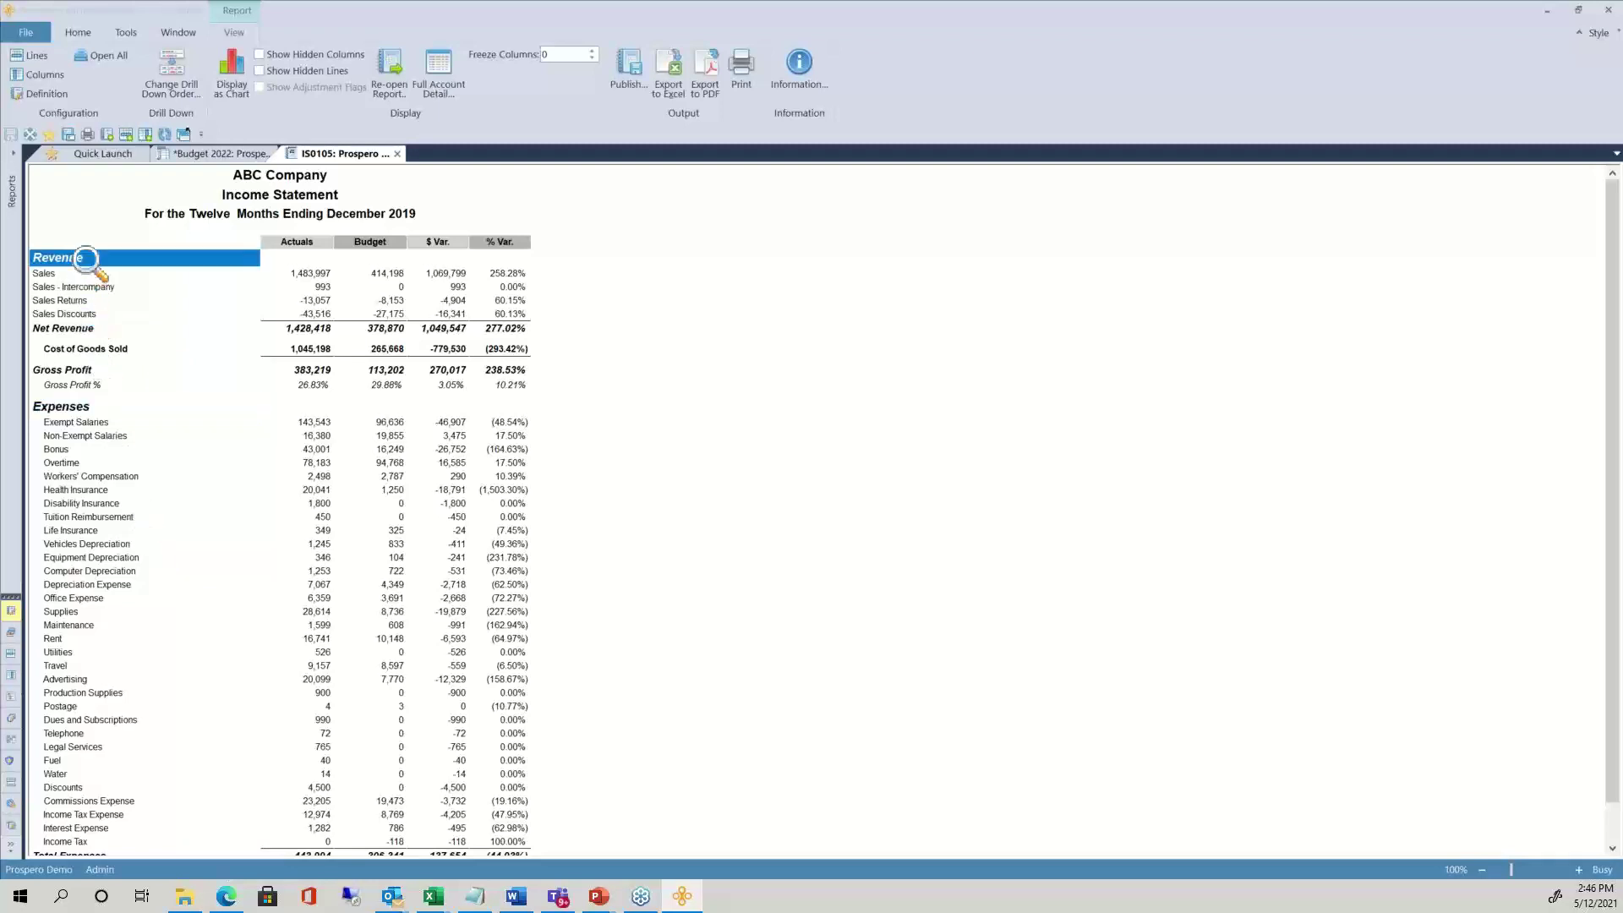
{"action": "left_click", "coordinate": [103, 412], "text": "shift"}
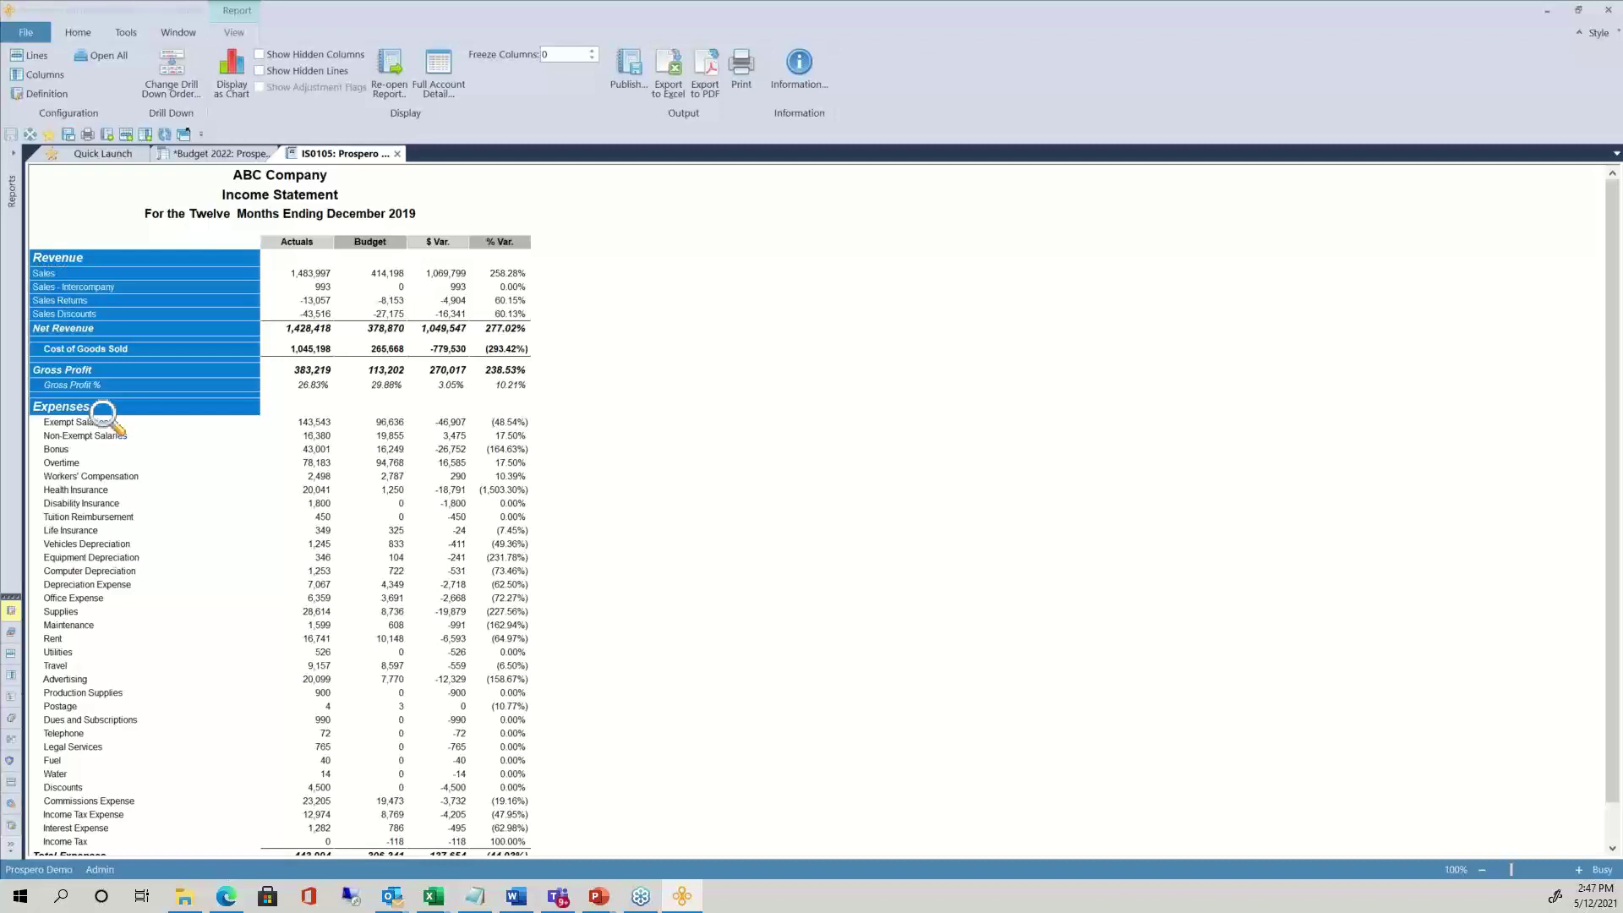
{"action": "left_click", "coordinate": [640, 495]}
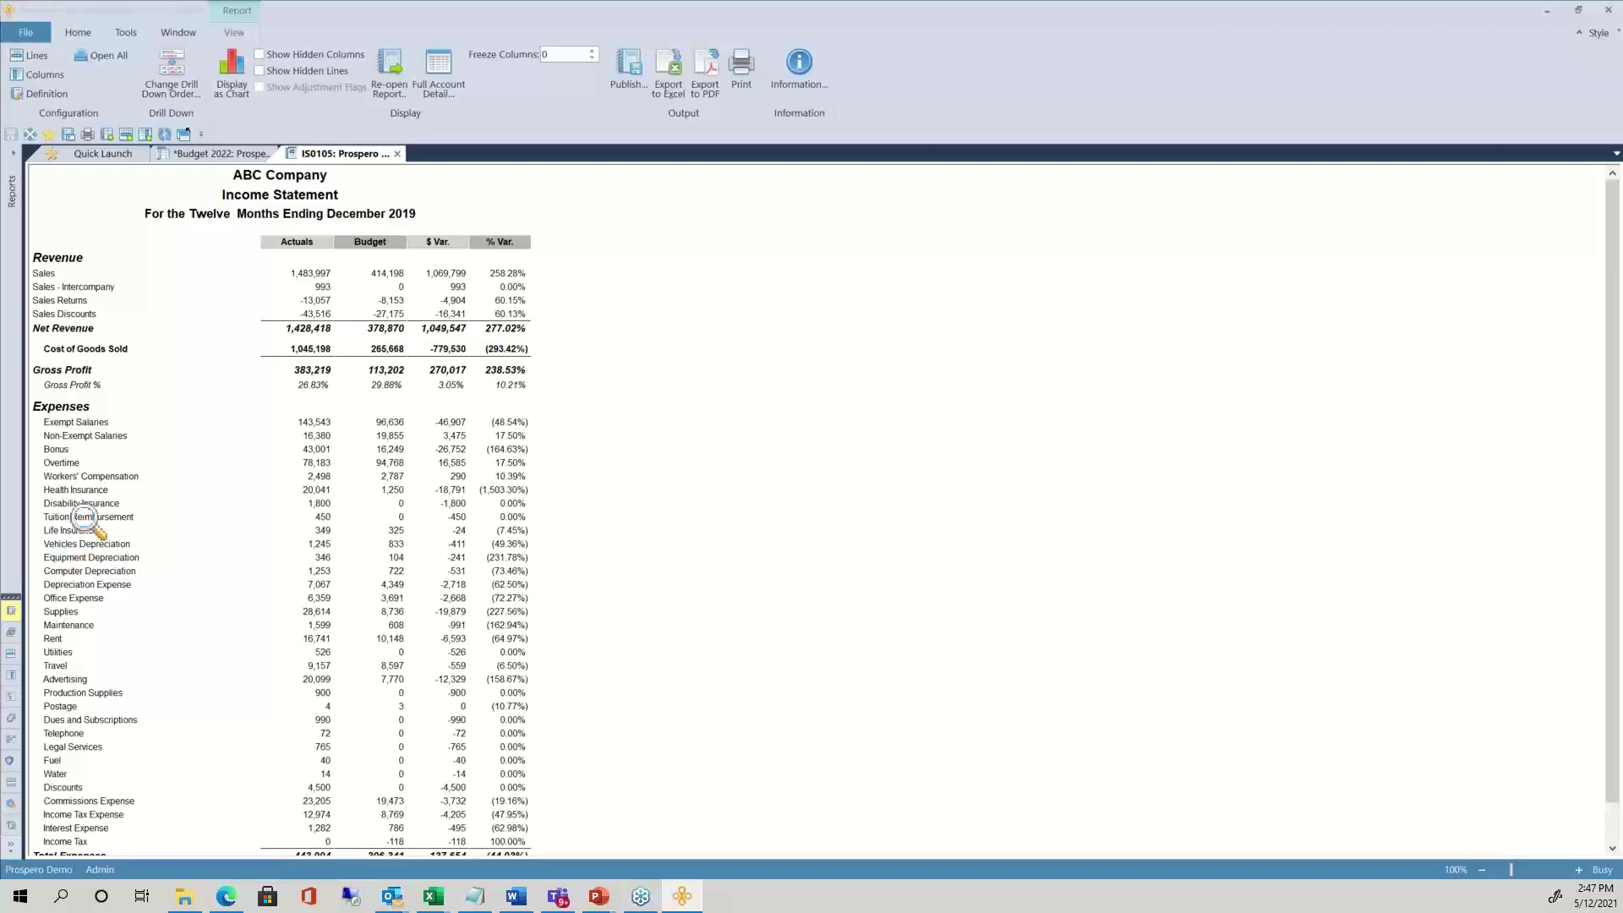
Examine the individual expense accounts and the Total Expenses line in the income statement
{"action": "scroll", "coordinate": [113, 551], "scroll_direction": "down", "scroll_amount": 1}
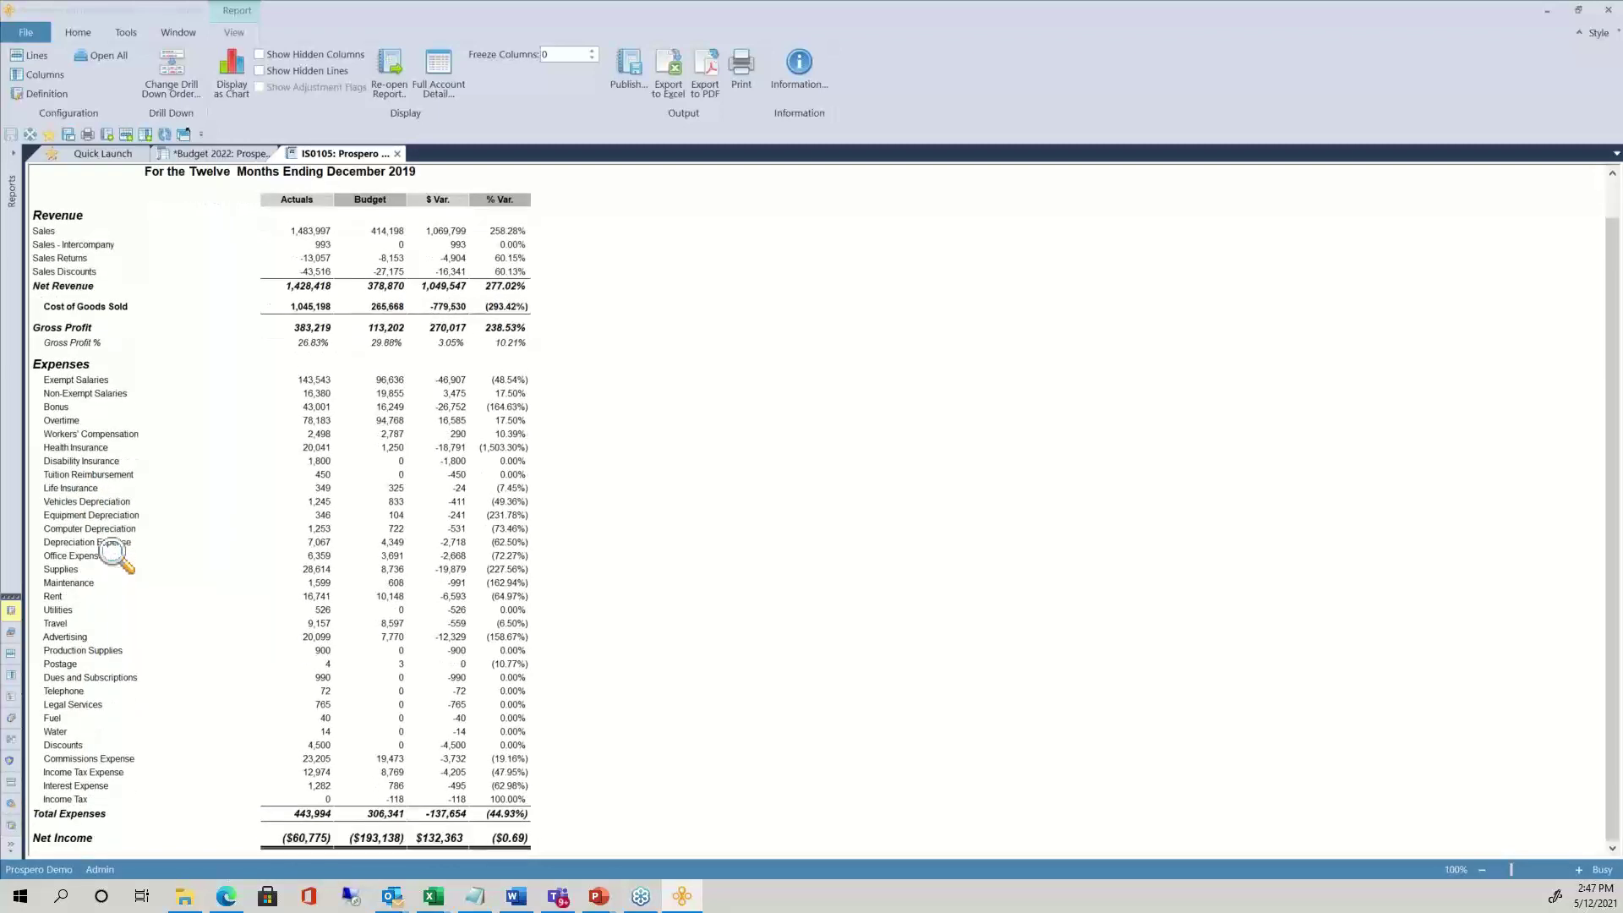
{"action": "left_click", "coordinate": [124, 816]}
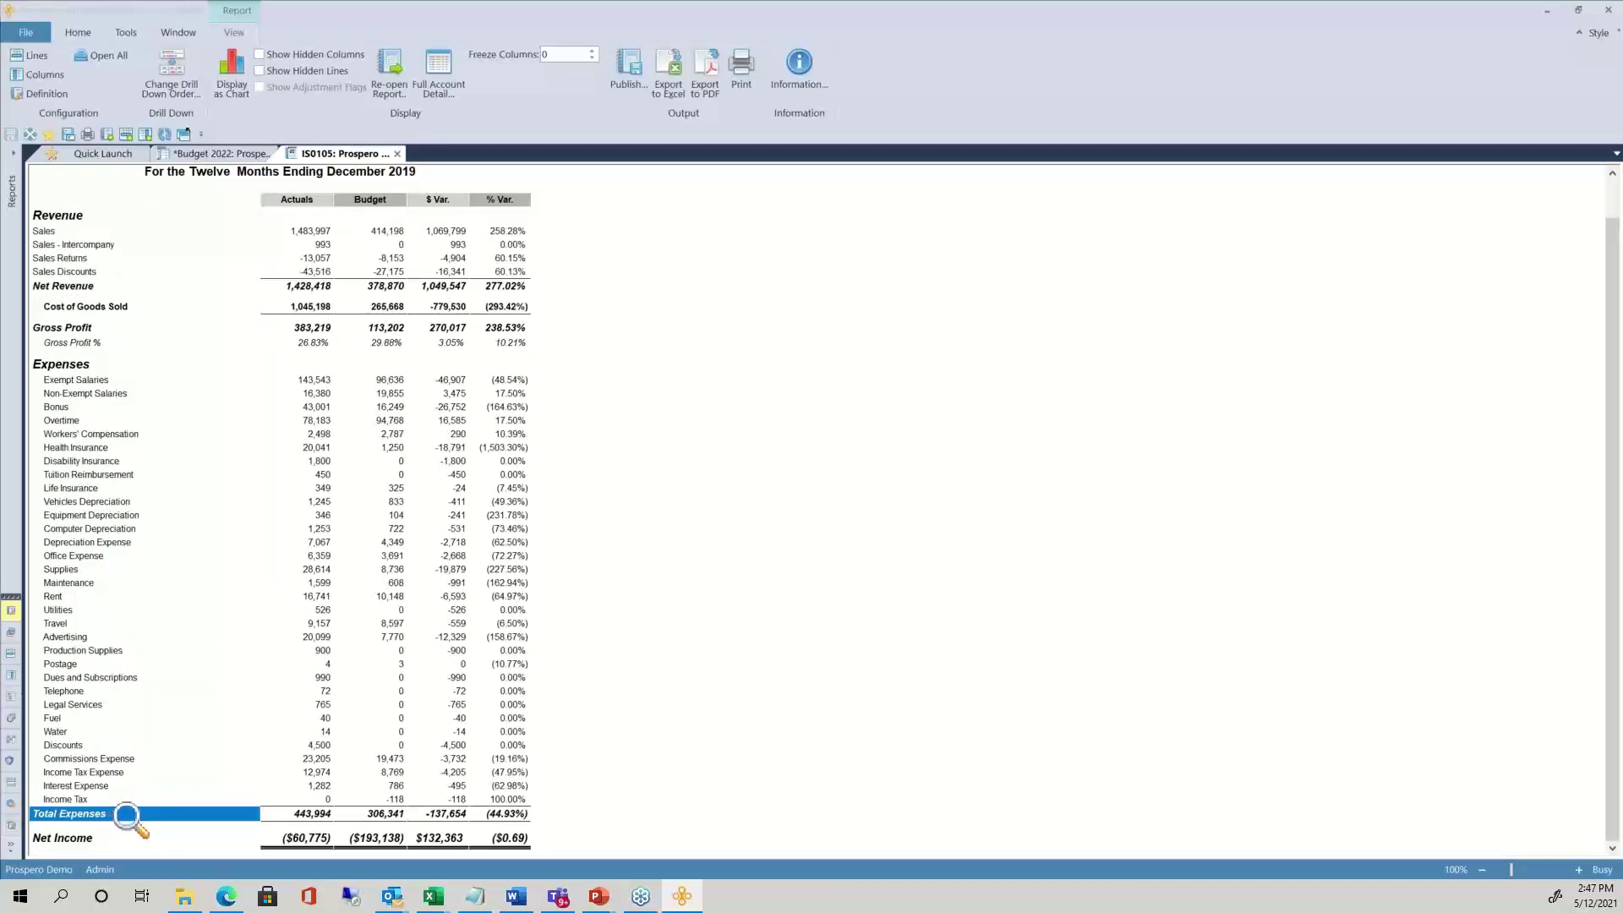
{"action": "left_click", "coordinate": [140, 380]}
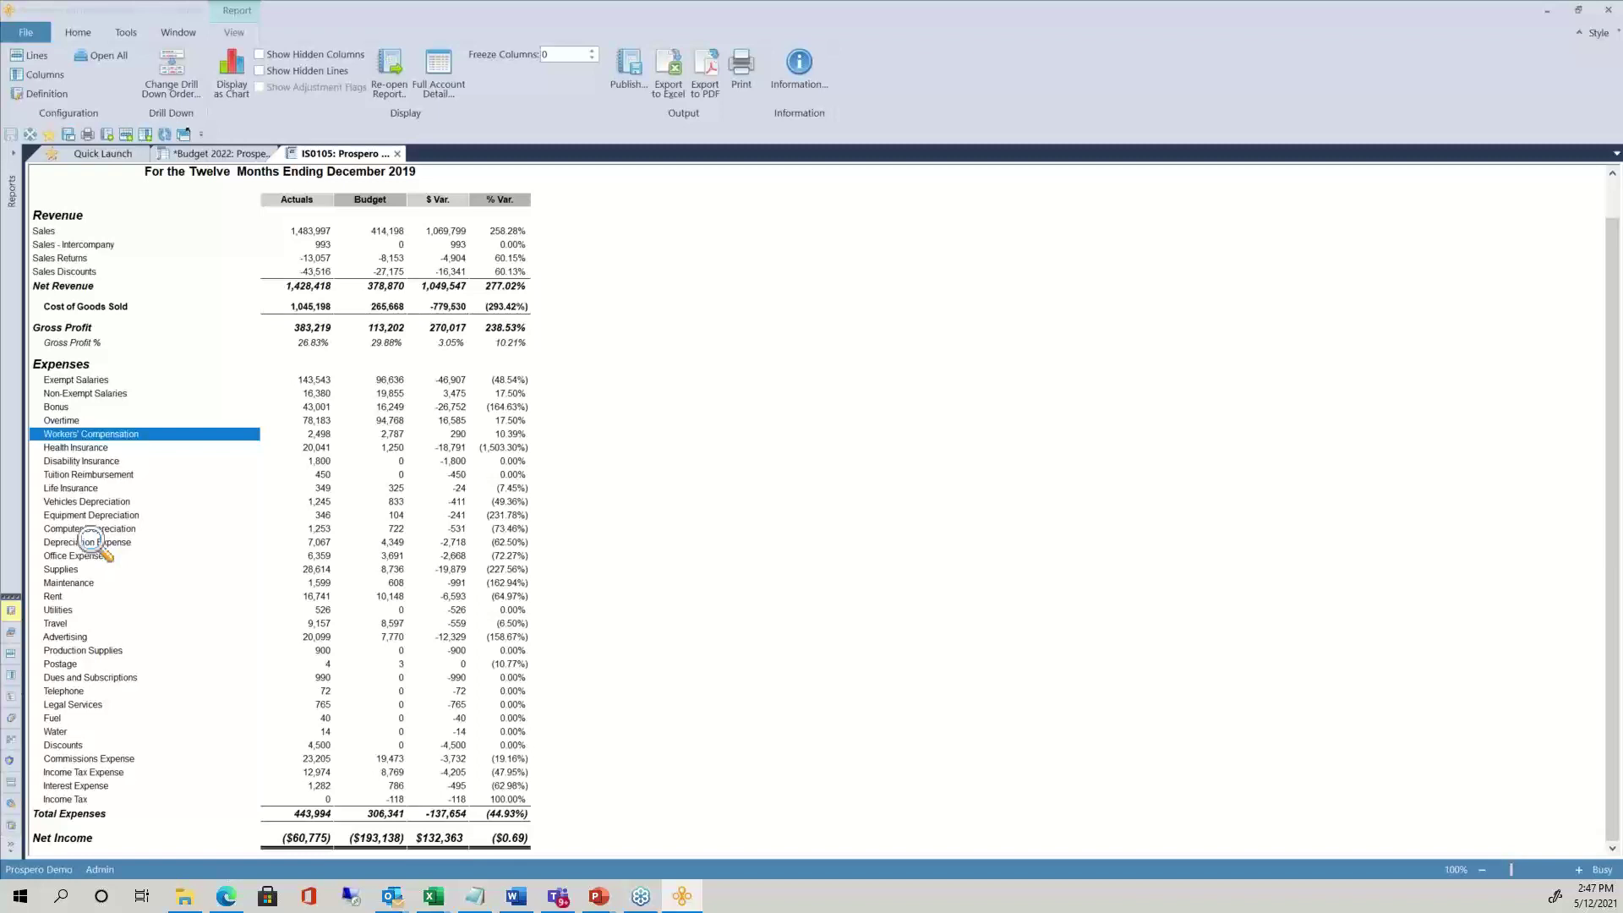
Open the income statement's line definition and examine the Revenue-to-Expenses rows and the single Total Expenses row
{"action": "left_click", "coordinate": [40, 56]}
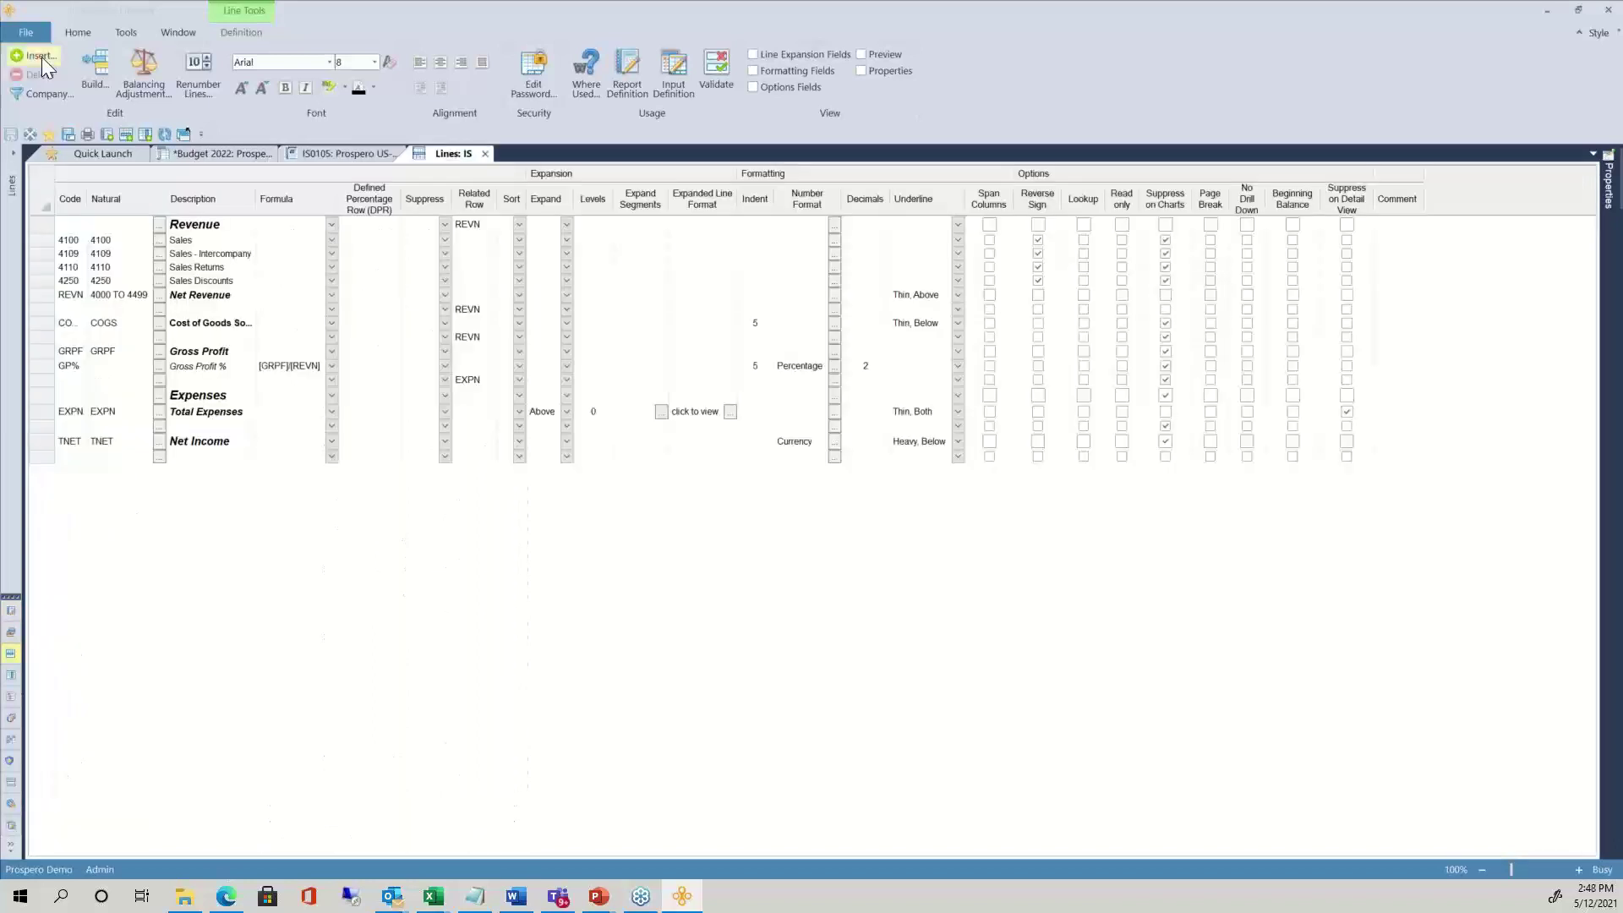
{"action": "left_click", "coordinate": [198, 227]}
{"action": "left_click", "coordinate": [47, 227]}
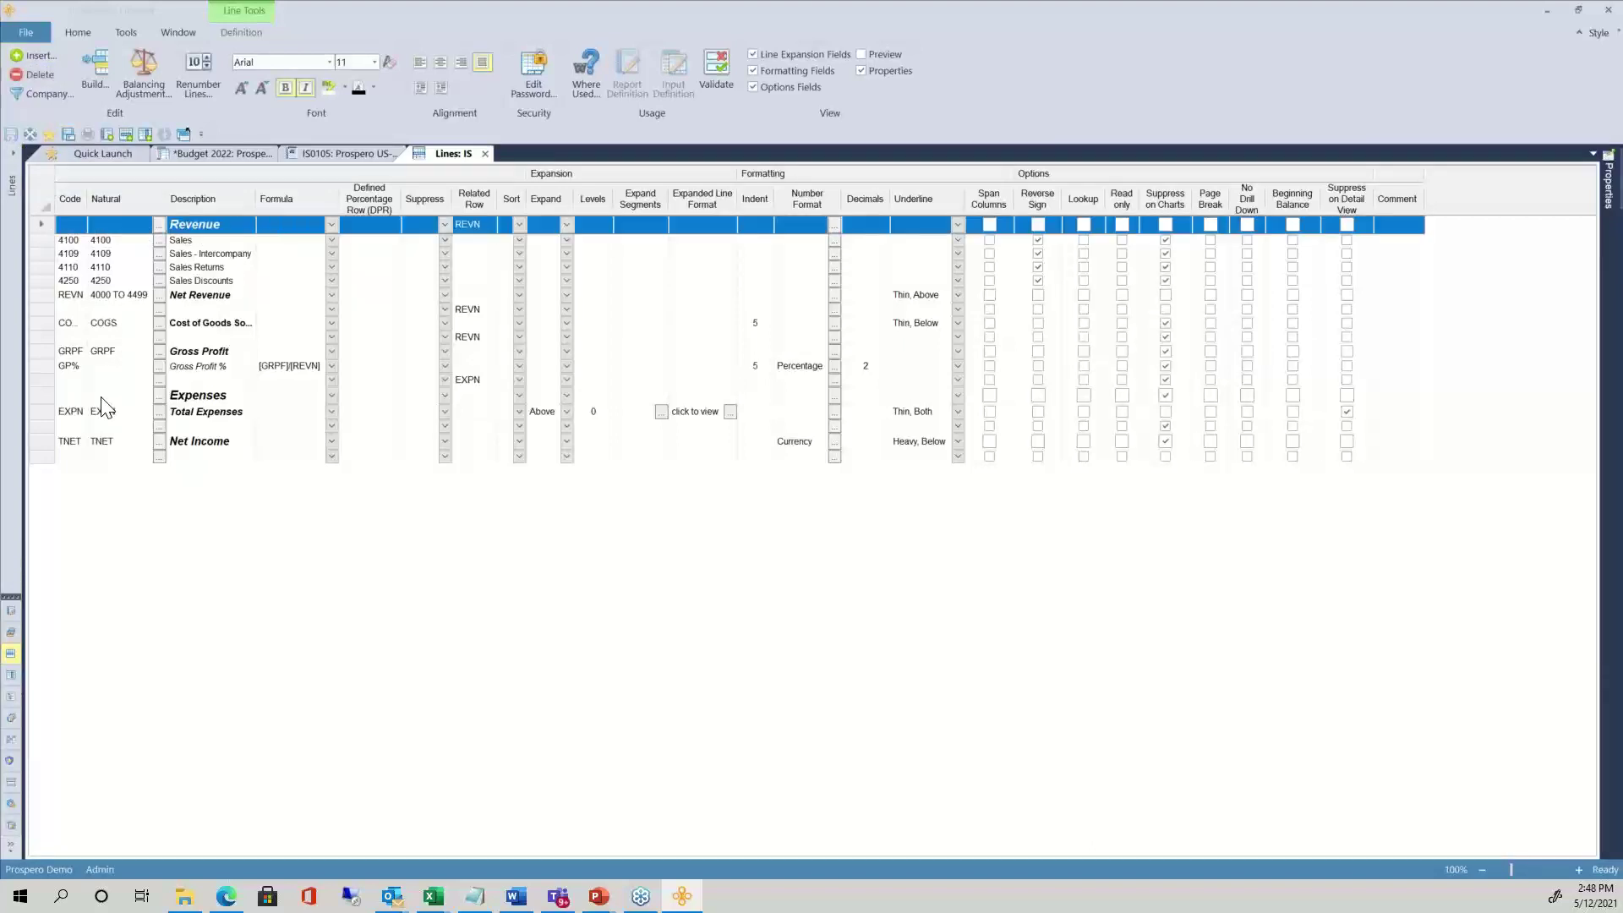
{"action": "left_click", "coordinate": [44, 396], "text": "shift"}
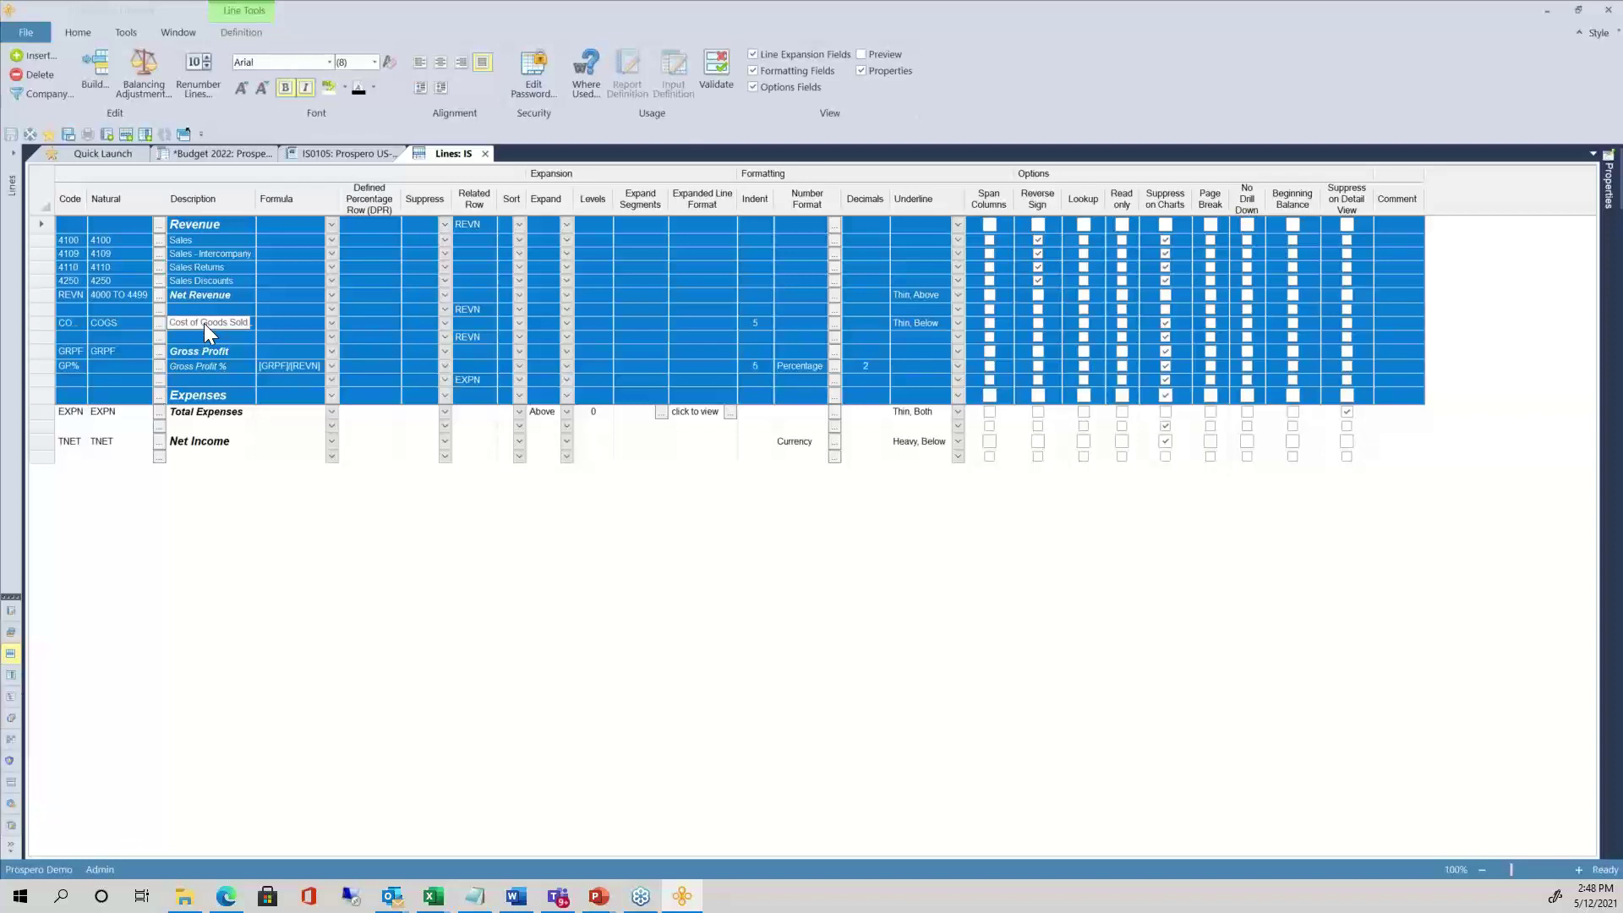
{"action": "left_click", "coordinate": [222, 413]}
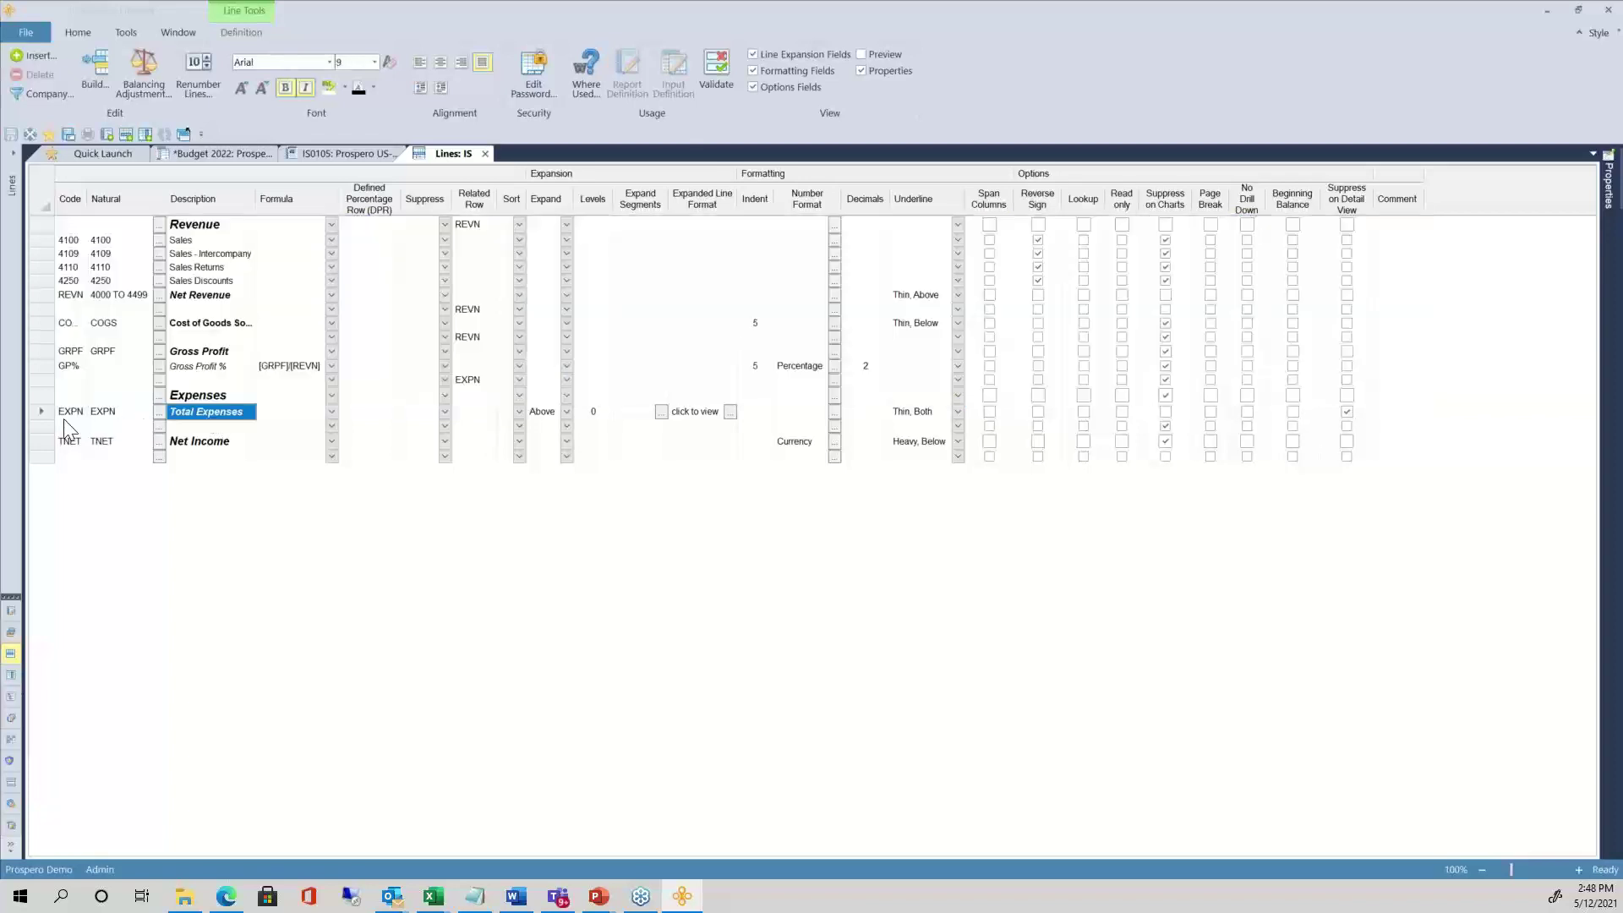
{"action": "left_click", "coordinate": [46, 413]}
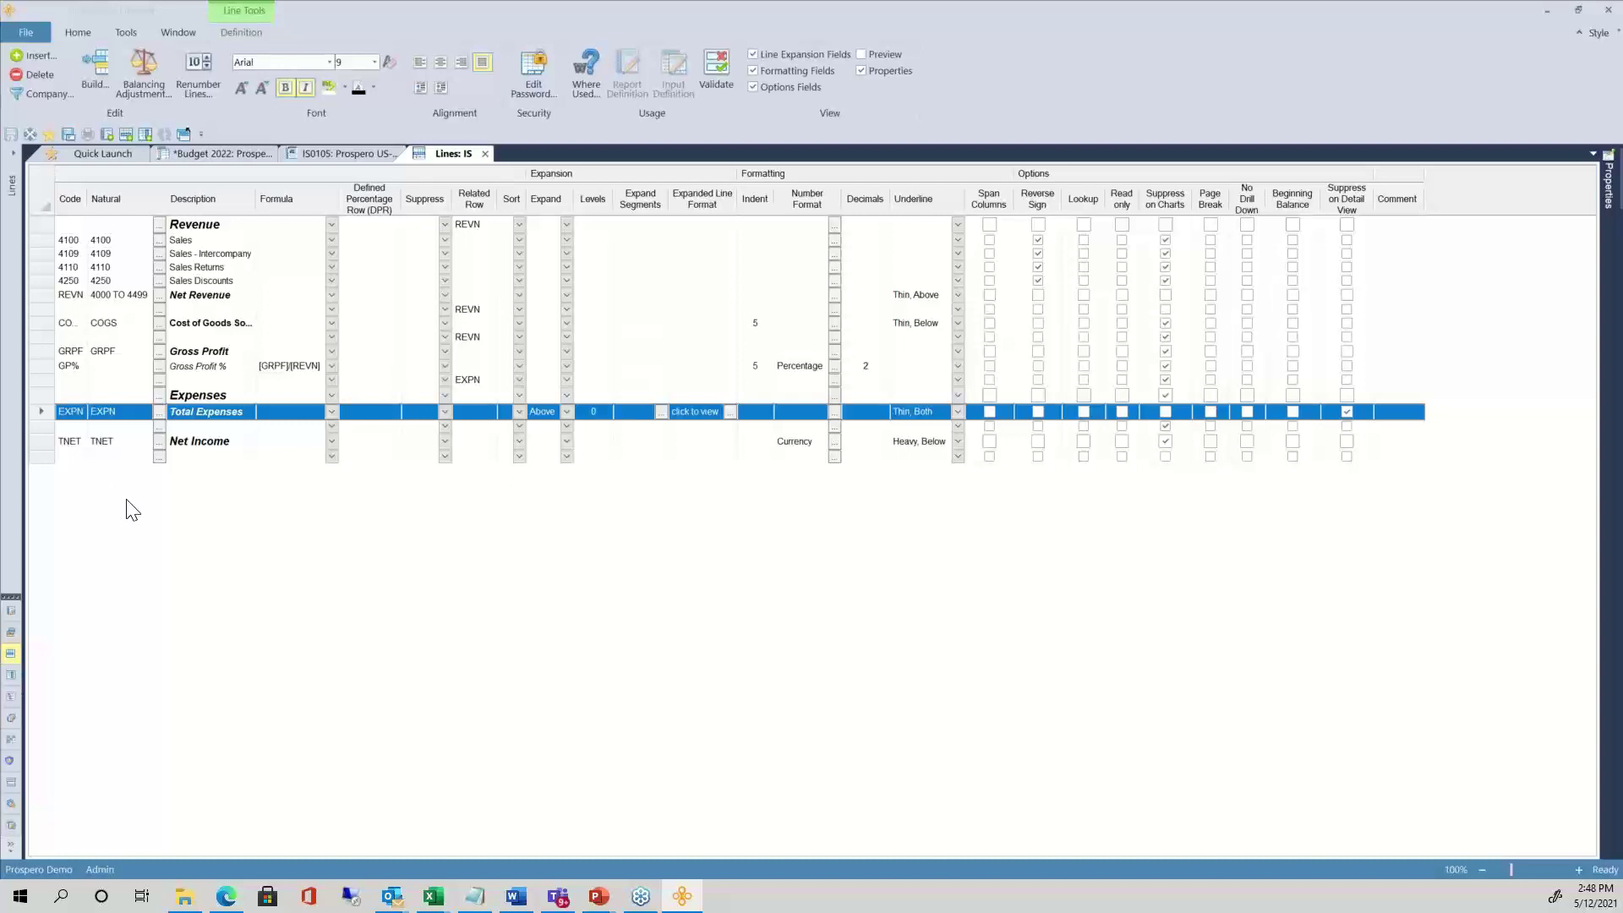
Look up the Total Expenses row's natural account in the selection tree, expand EXPN to view its account range, and cancel the selection
{"action": "left_click", "coordinate": [117, 414]}
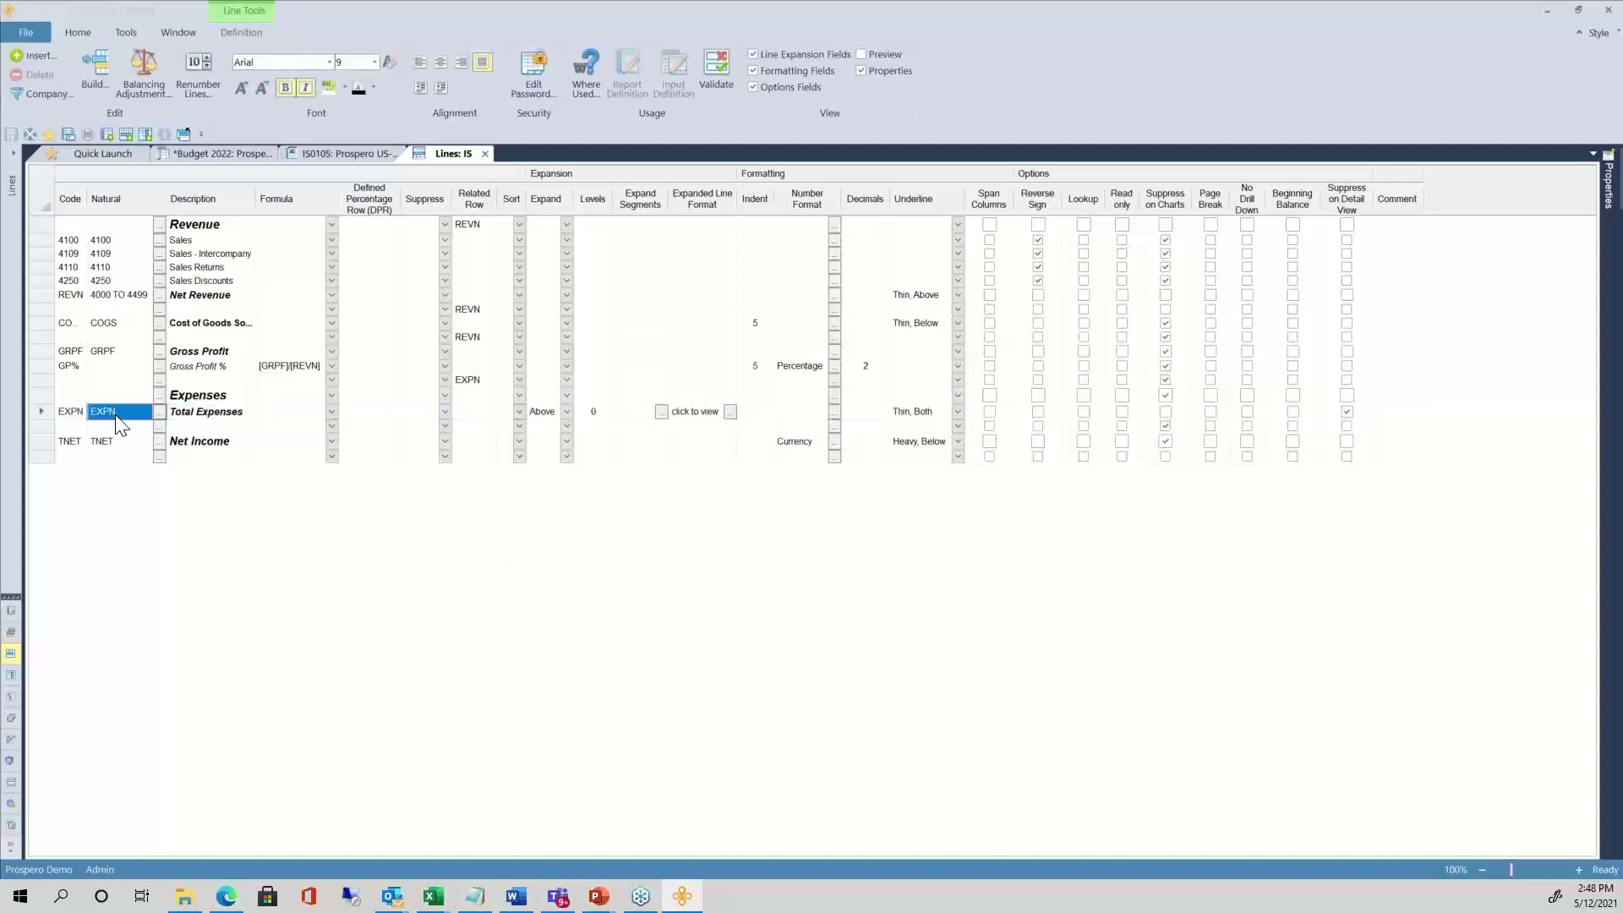
{"action": "left_click", "coordinate": [158, 414]}
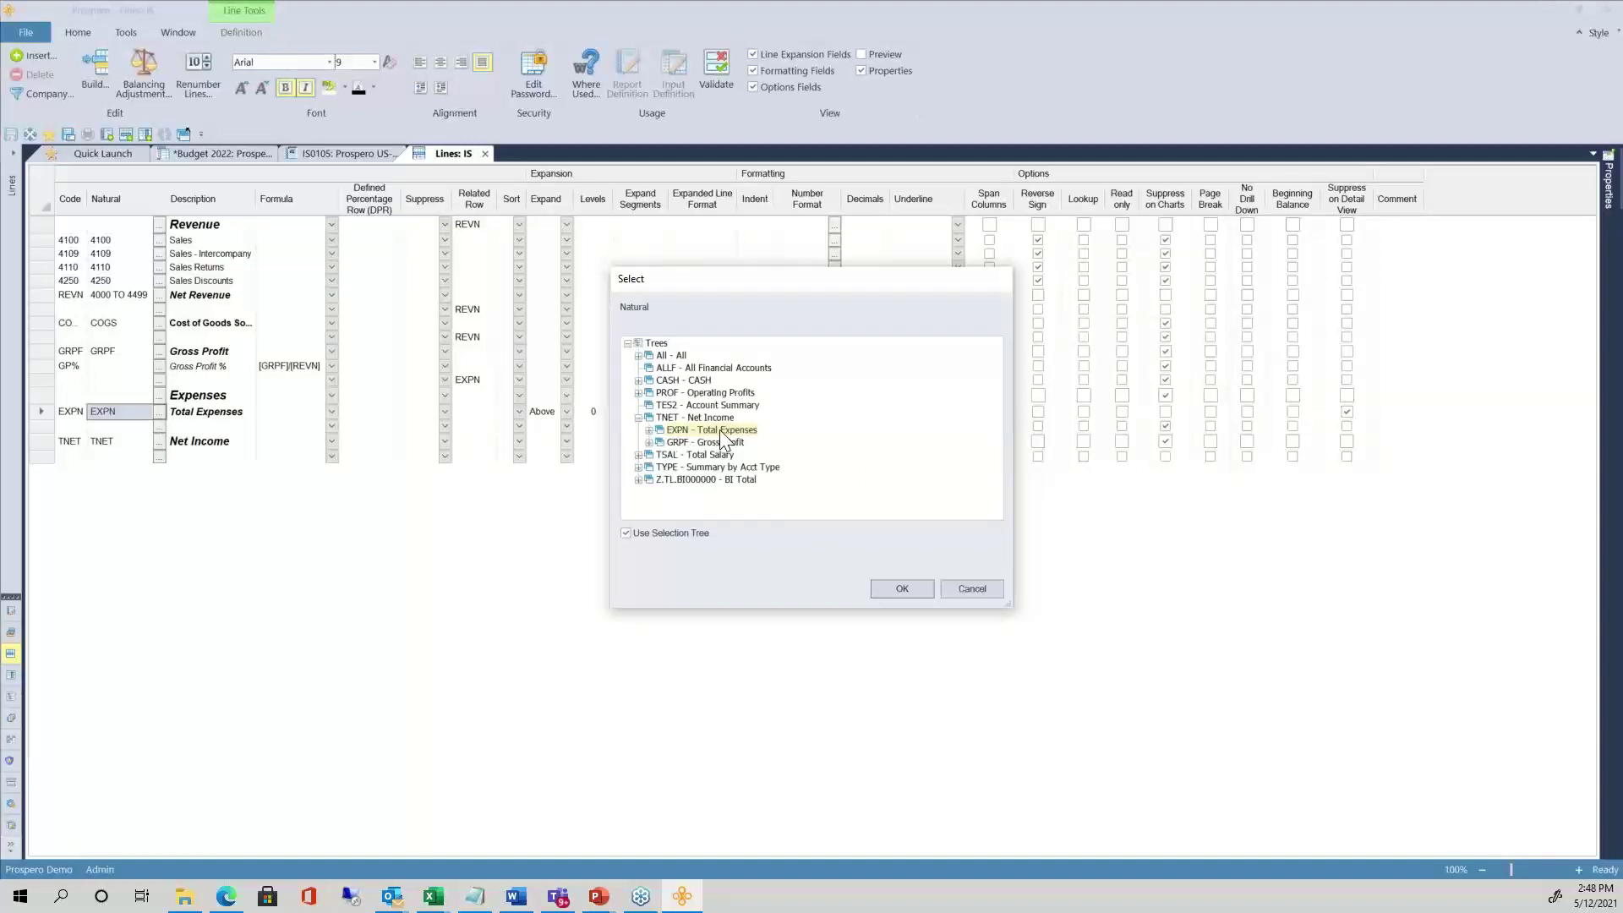
{"action": "left_click", "coordinate": [649, 430]}
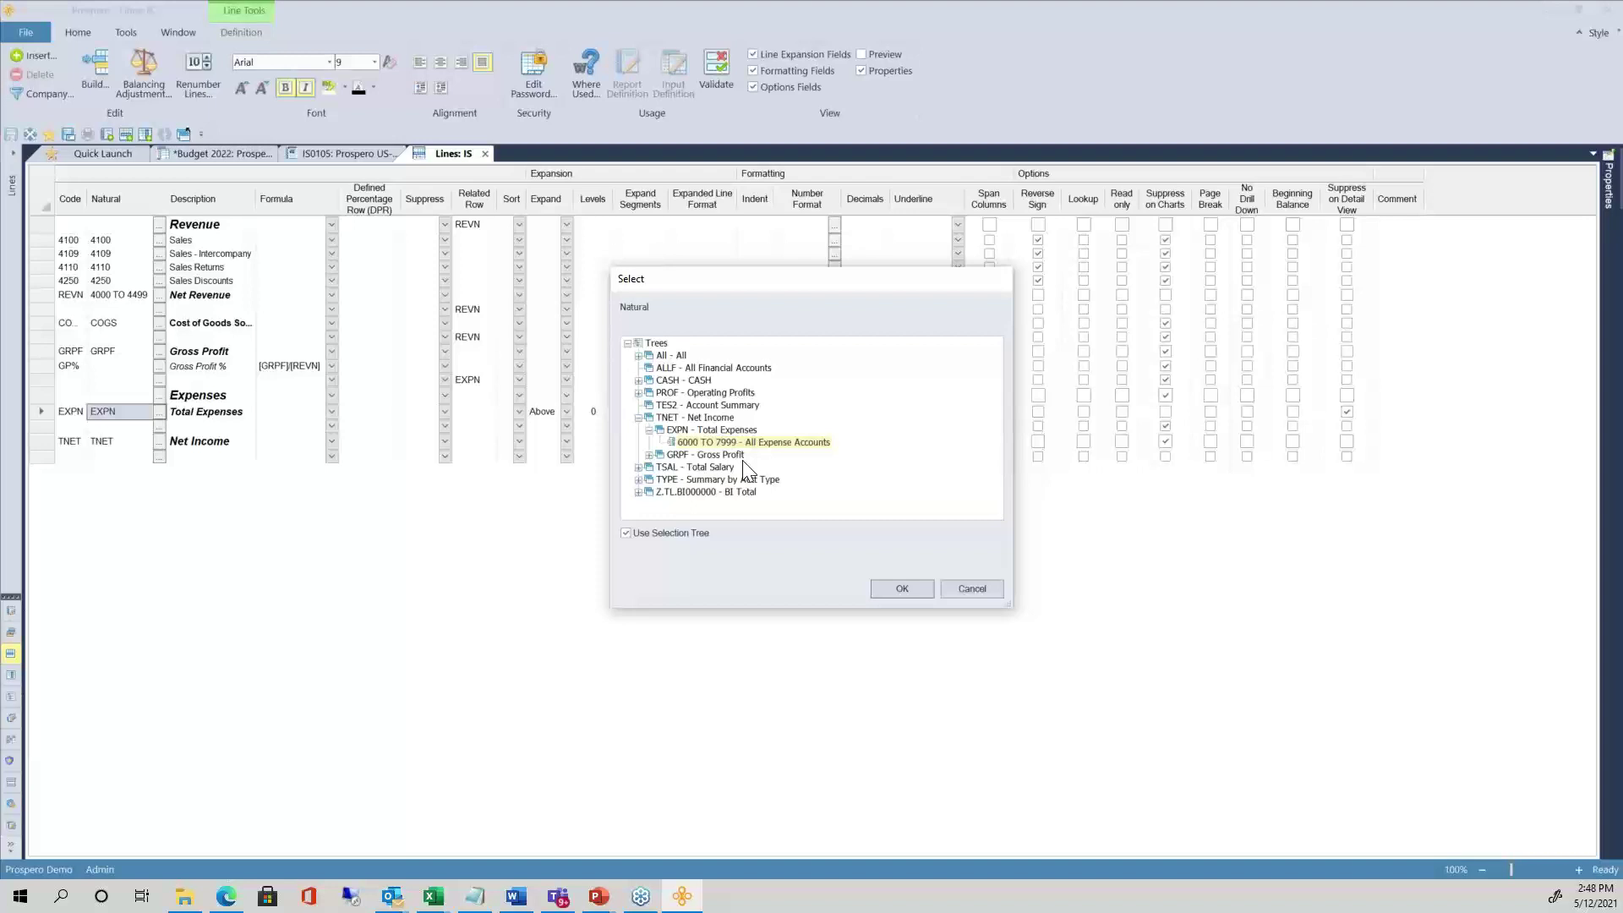
{"action": "left_click", "coordinate": [698, 429]}
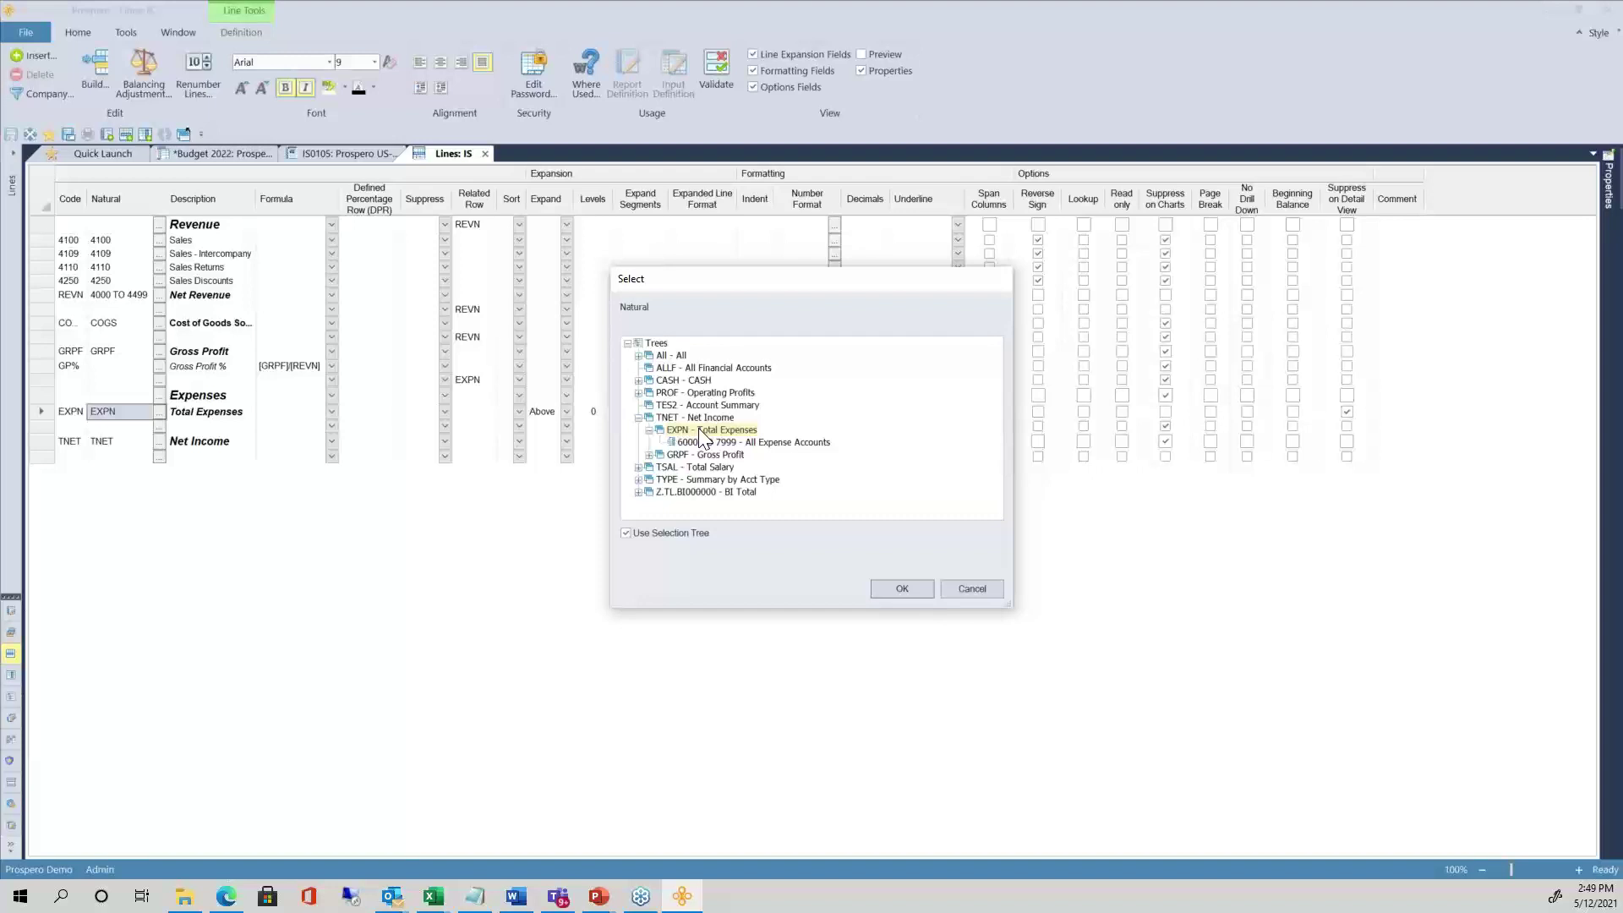
{"action": "left_click", "coordinate": [972, 589]}
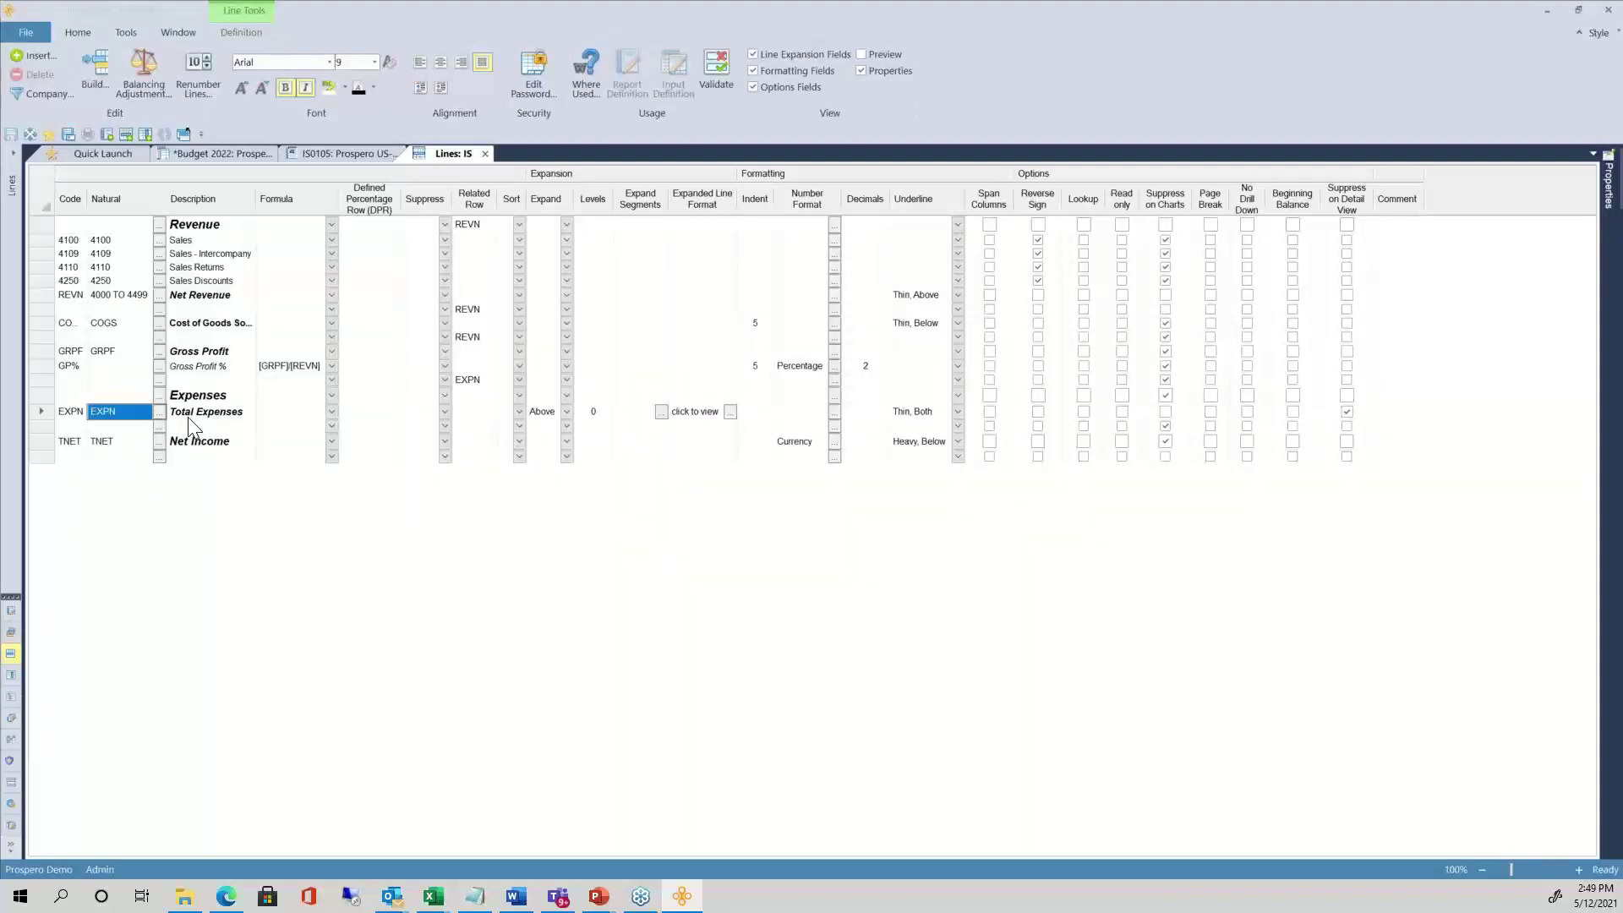
Review the expansion options of the Total Expenses row and choose Above for Expand
{"action": "left_click", "coordinate": [51, 413]}
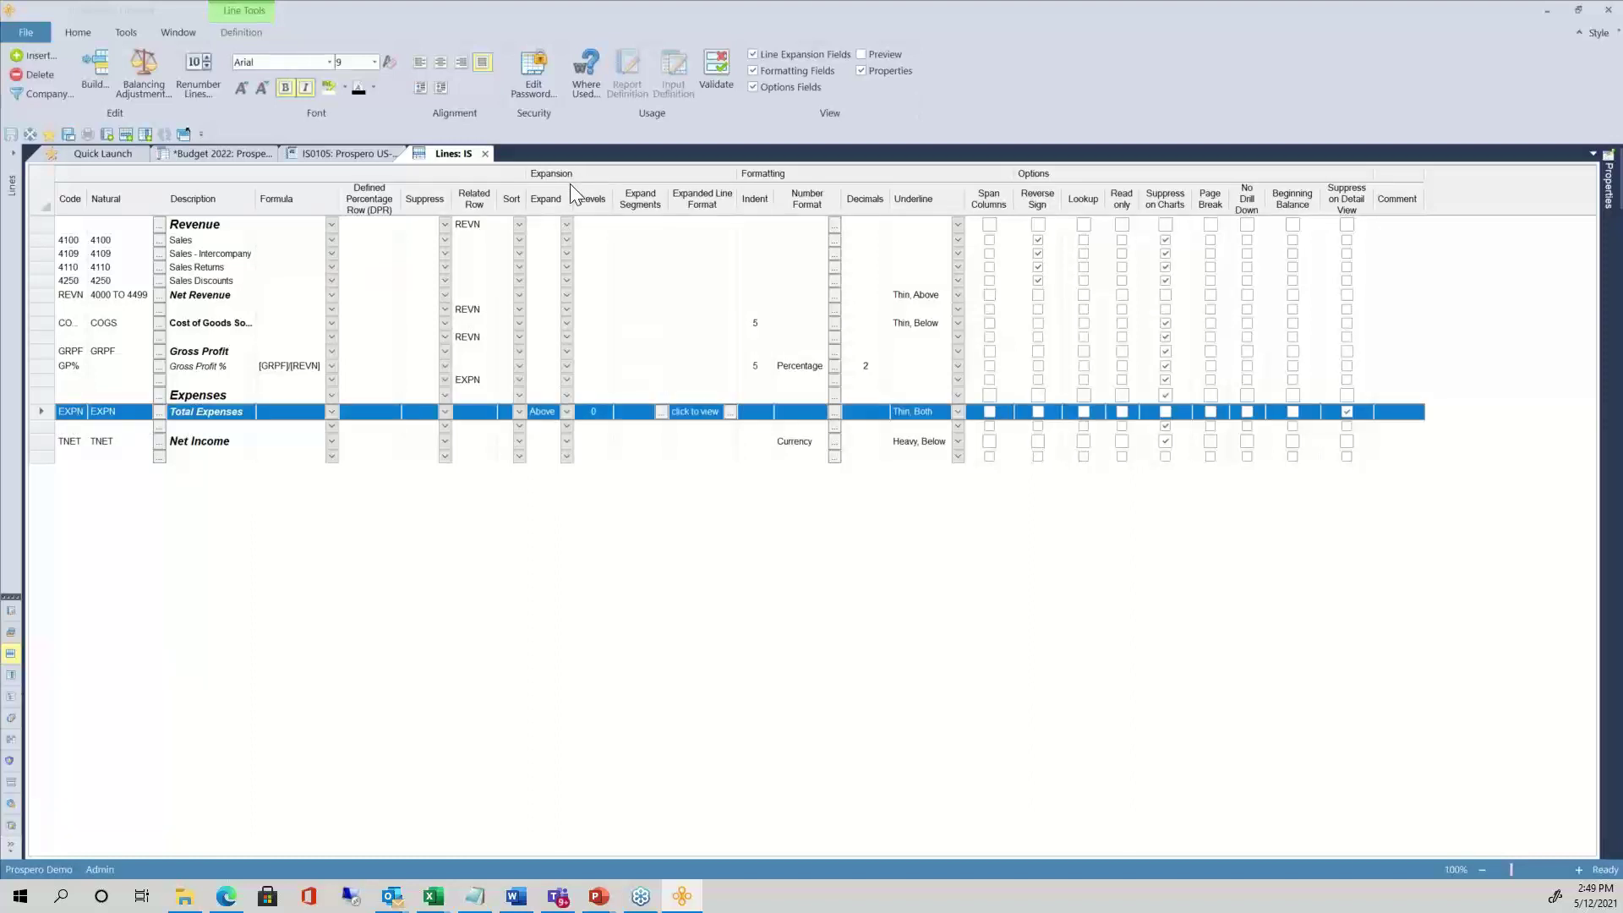
{"action": "left_click", "coordinate": [565, 413]}
{"action": "left_click", "coordinate": [566, 413]}
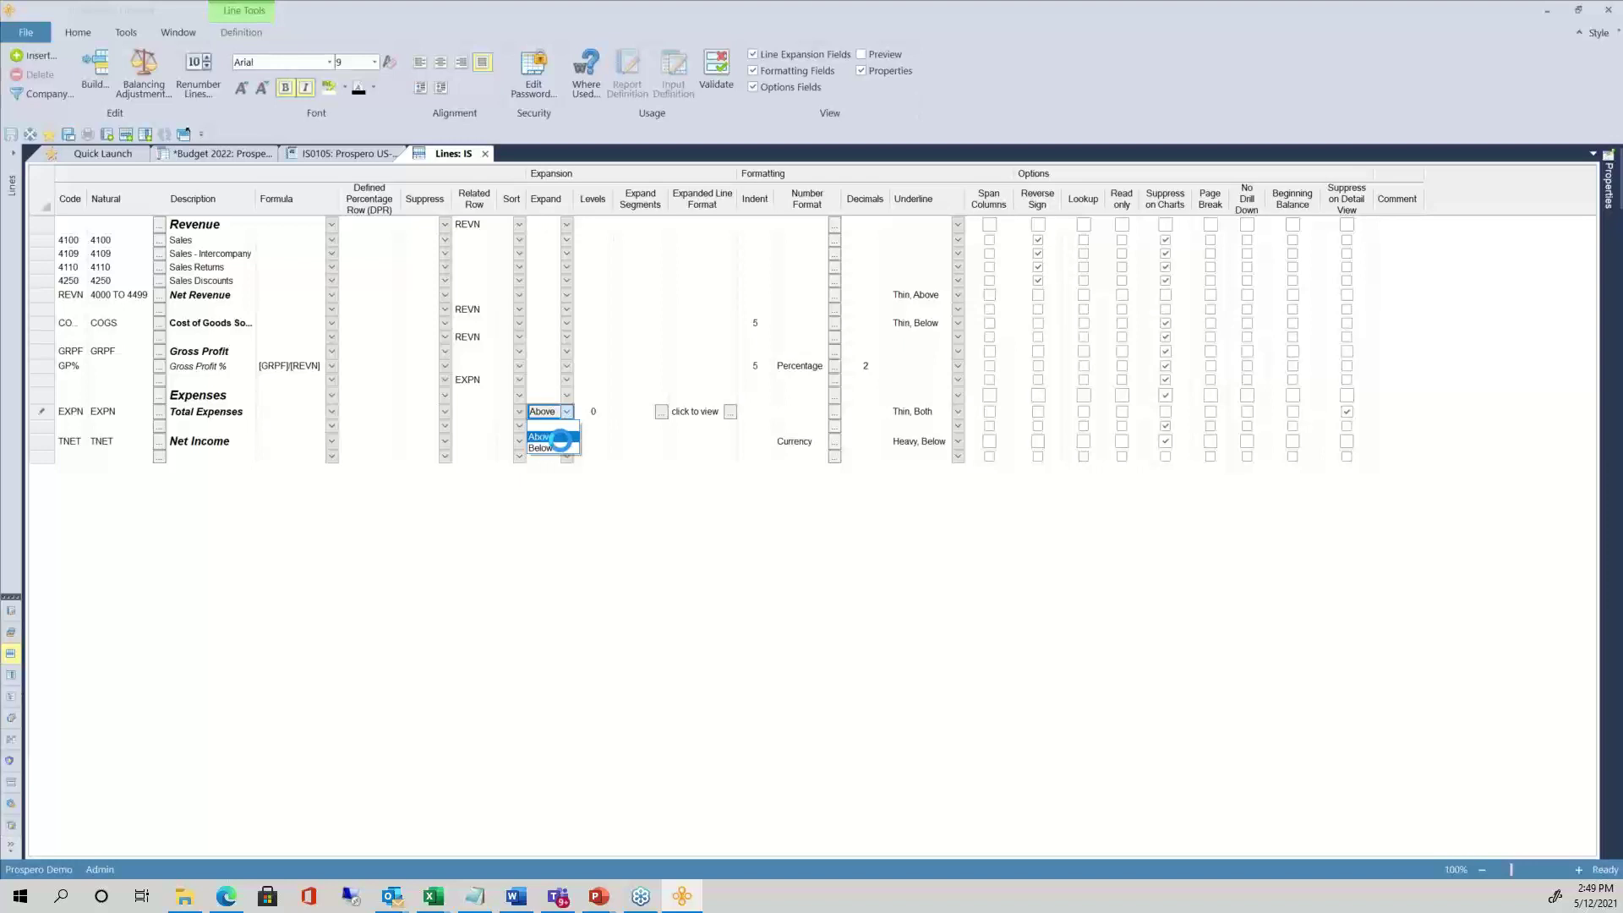
{"action": "left_click", "coordinate": [560, 437]}
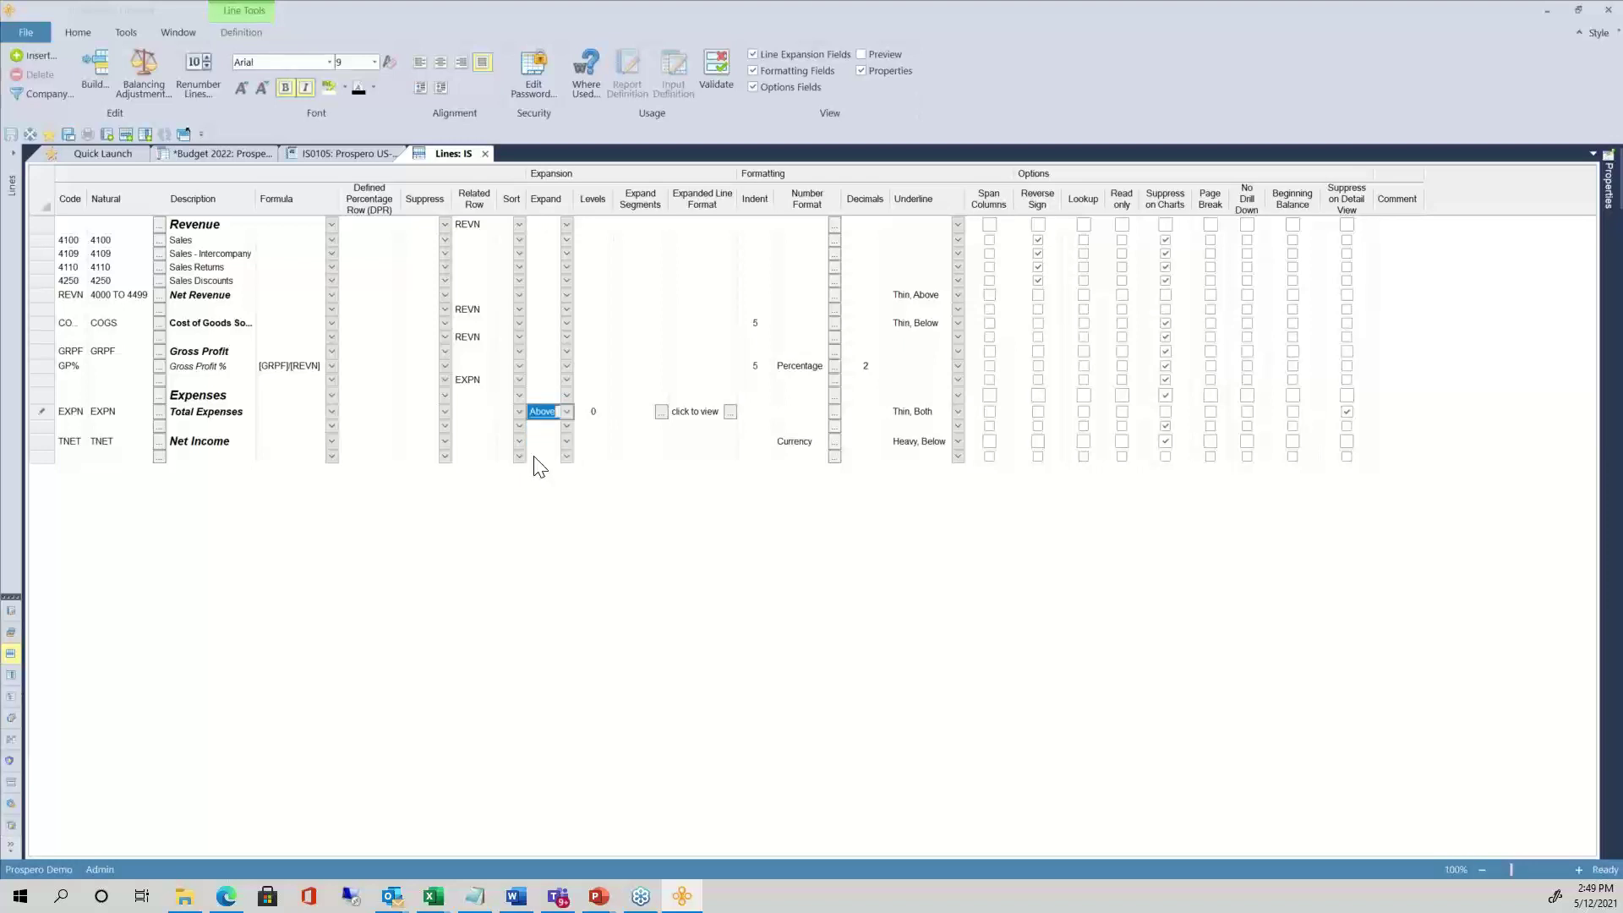
Preview the income statement's line definition across the periods, hide the preview again, and close the definition
{"action": "left_click", "coordinate": [559, 509]}
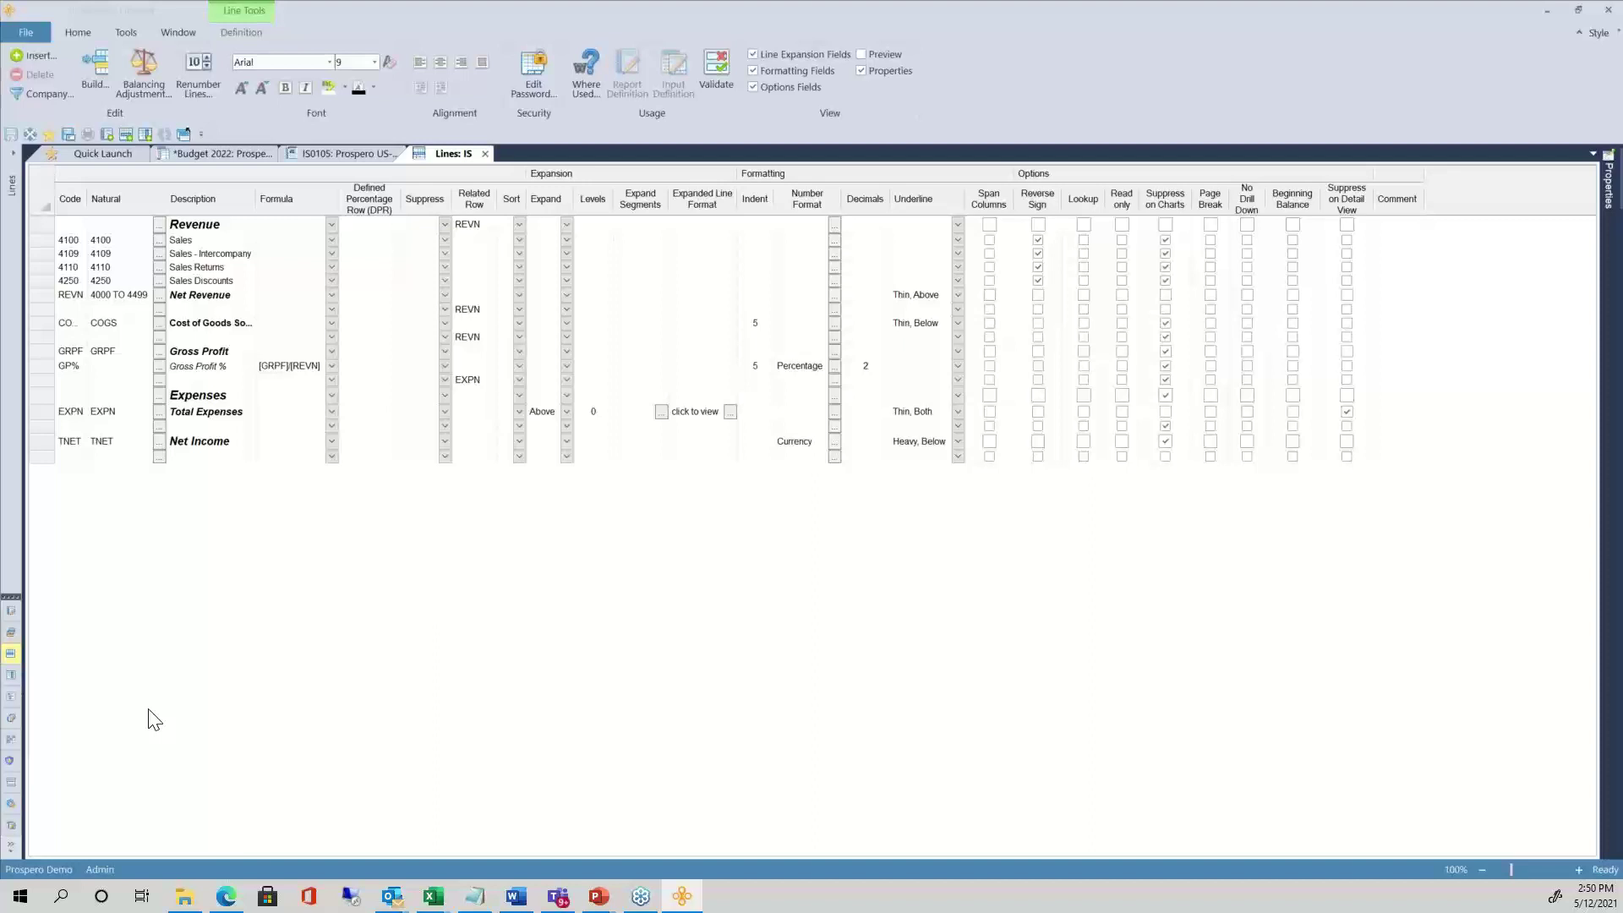
{"action": "left_click", "coordinate": [869, 54]}
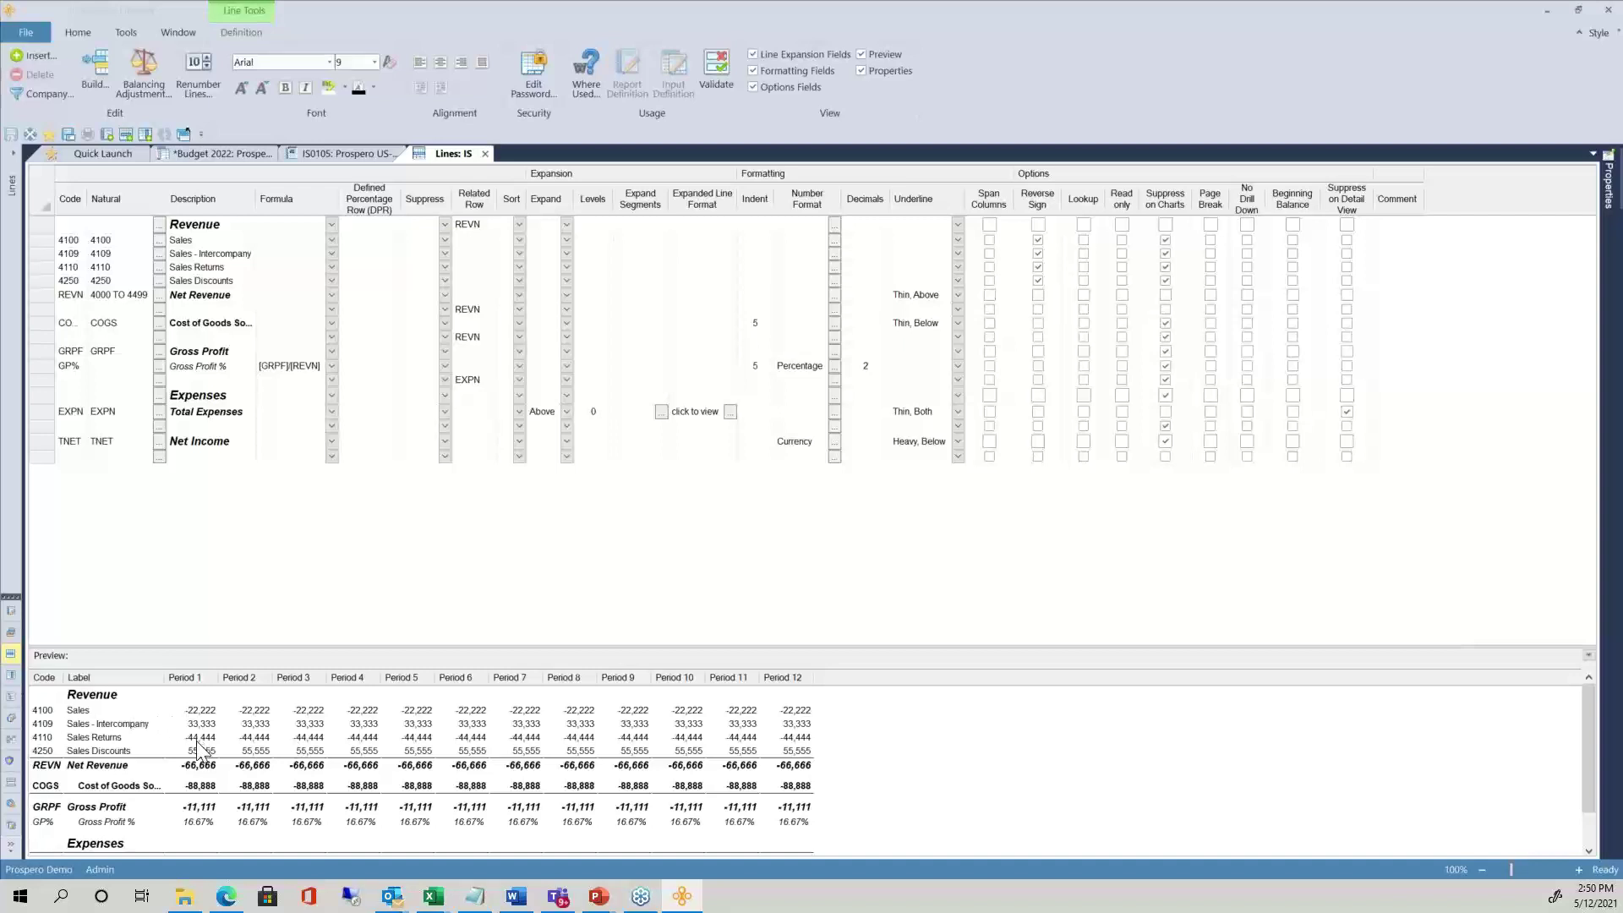
{"action": "left_click", "coordinate": [242, 823]}
{"action": "left_click", "coordinate": [863, 55]}
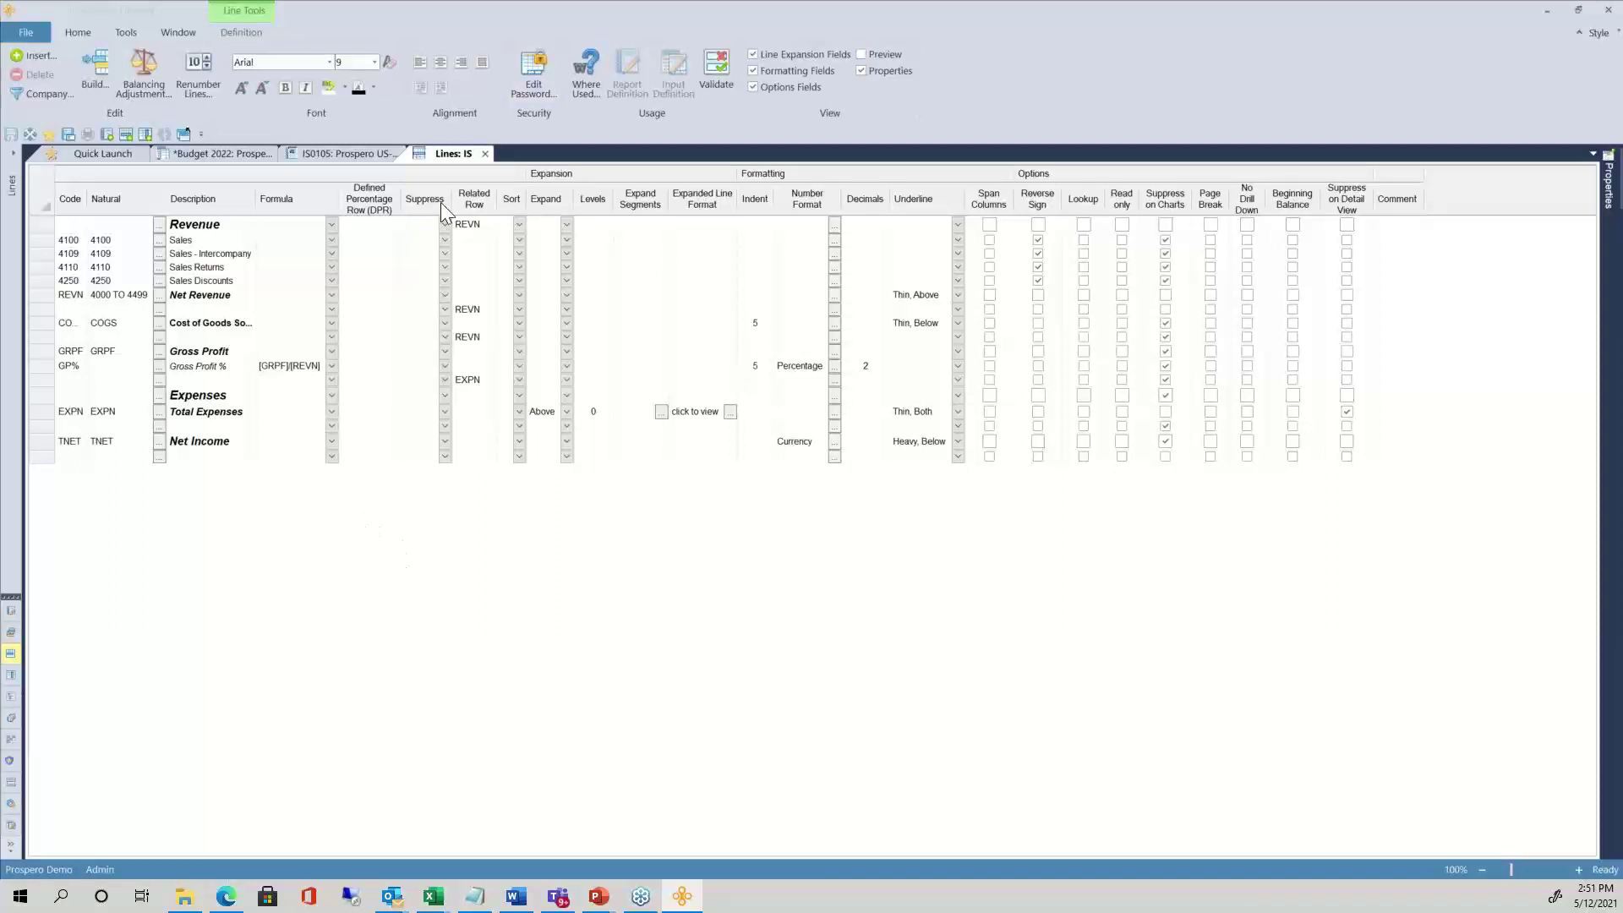
{"action": "left_click", "coordinate": [486, 154]}
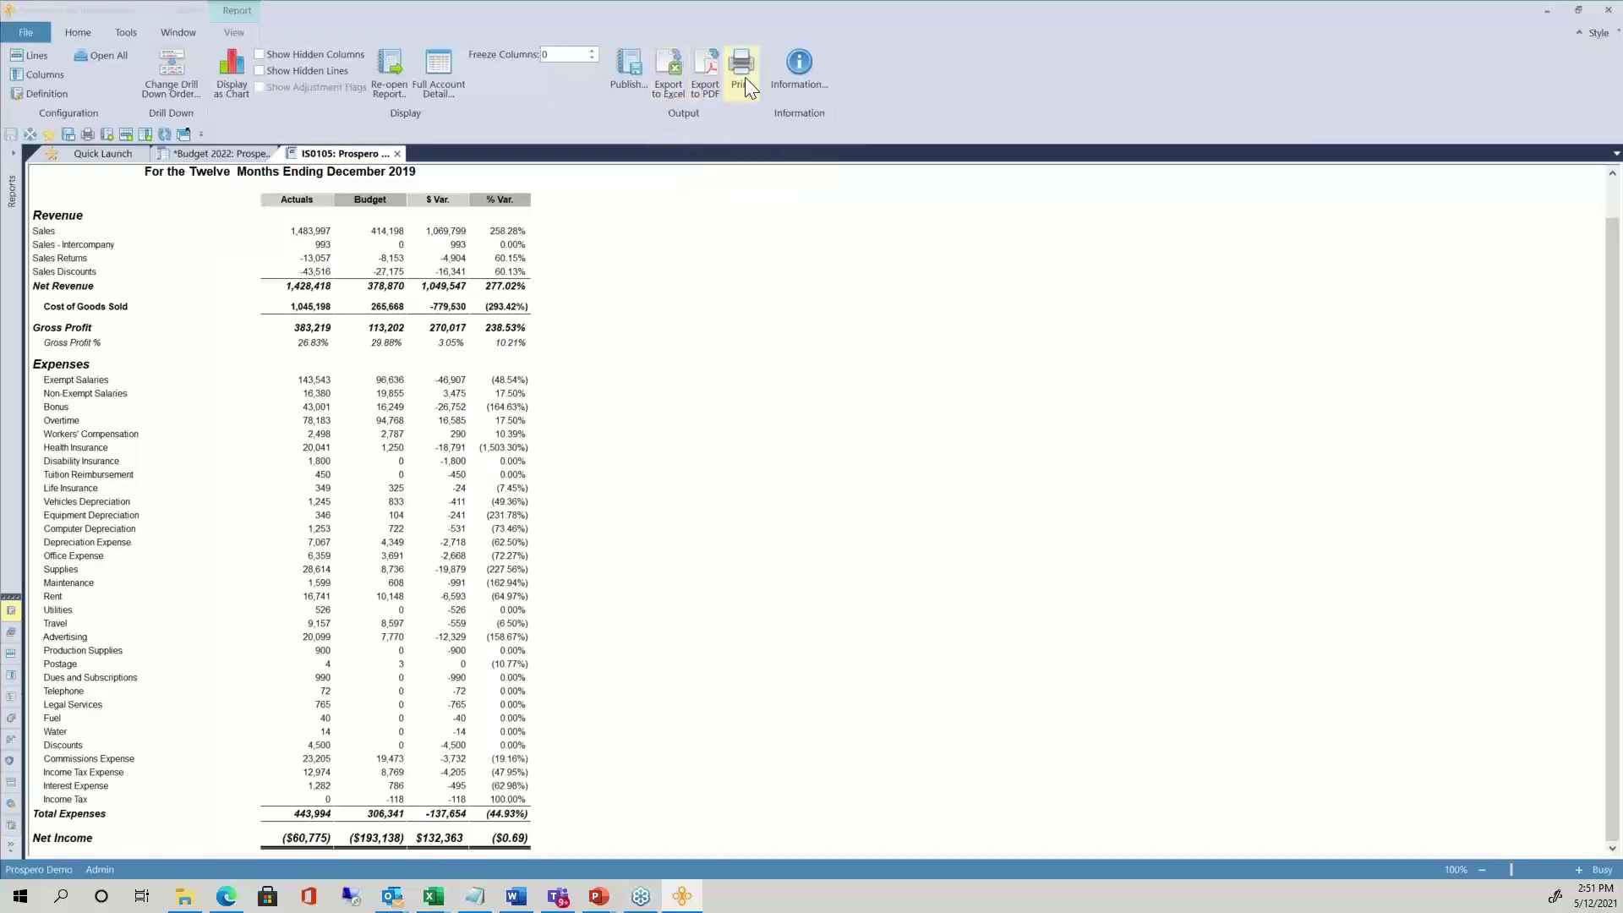
Publish the income statement to the 12 Dec folder under 2019 in Published Reports and dismiss the confirmation
{"action": "left_click", "coordinate": [622, 73]}
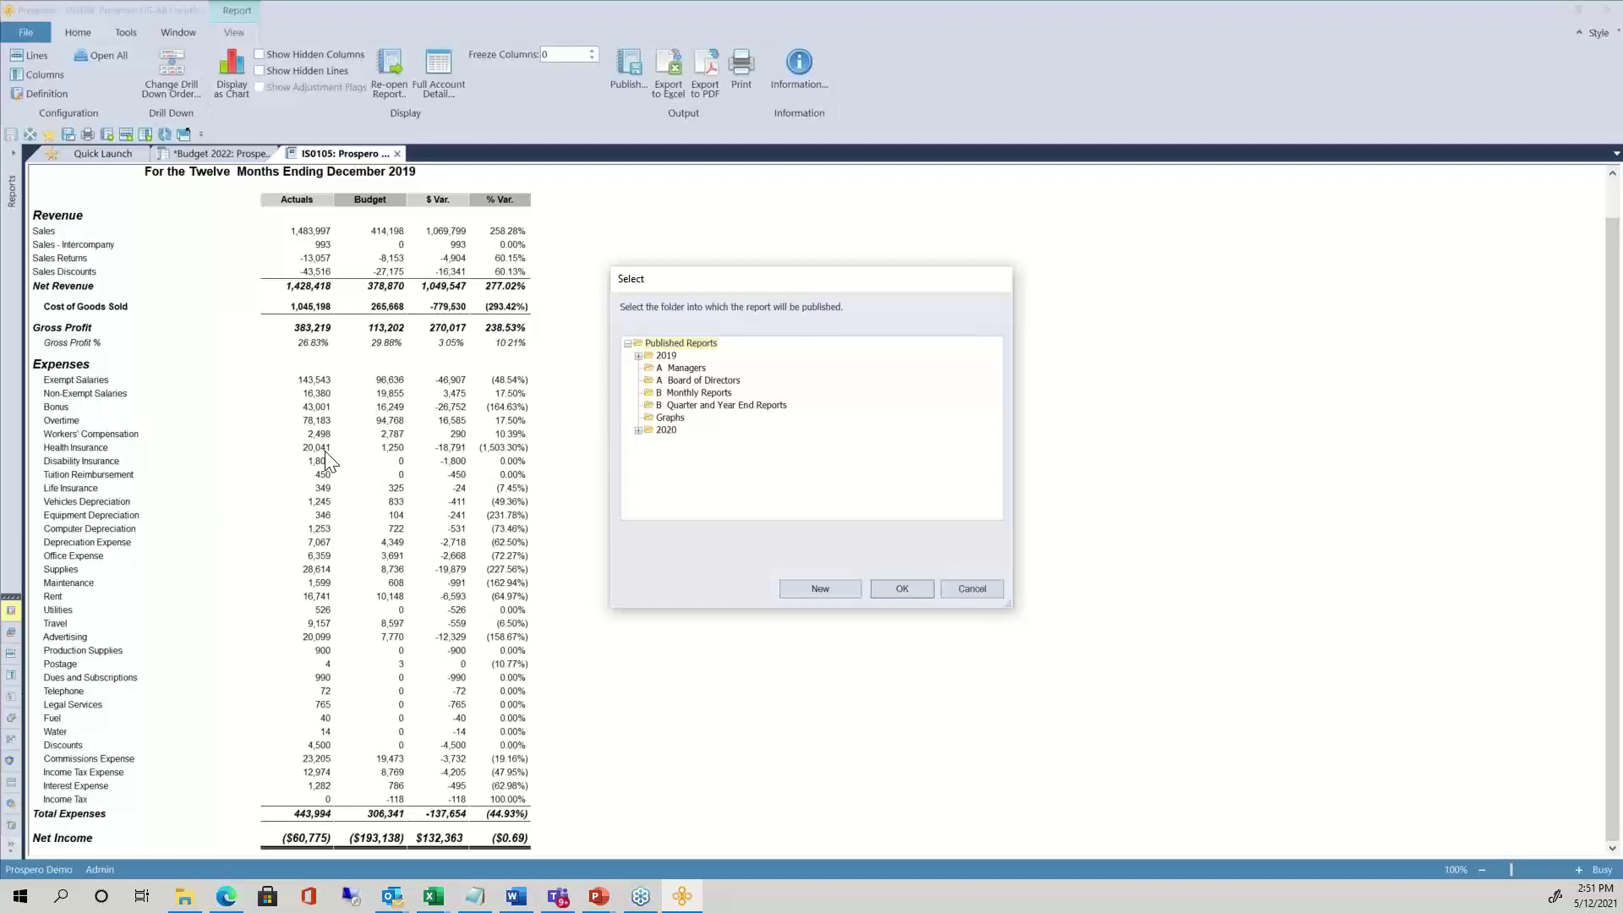
{"action": "left_click", "coordinate": [639, 356]}
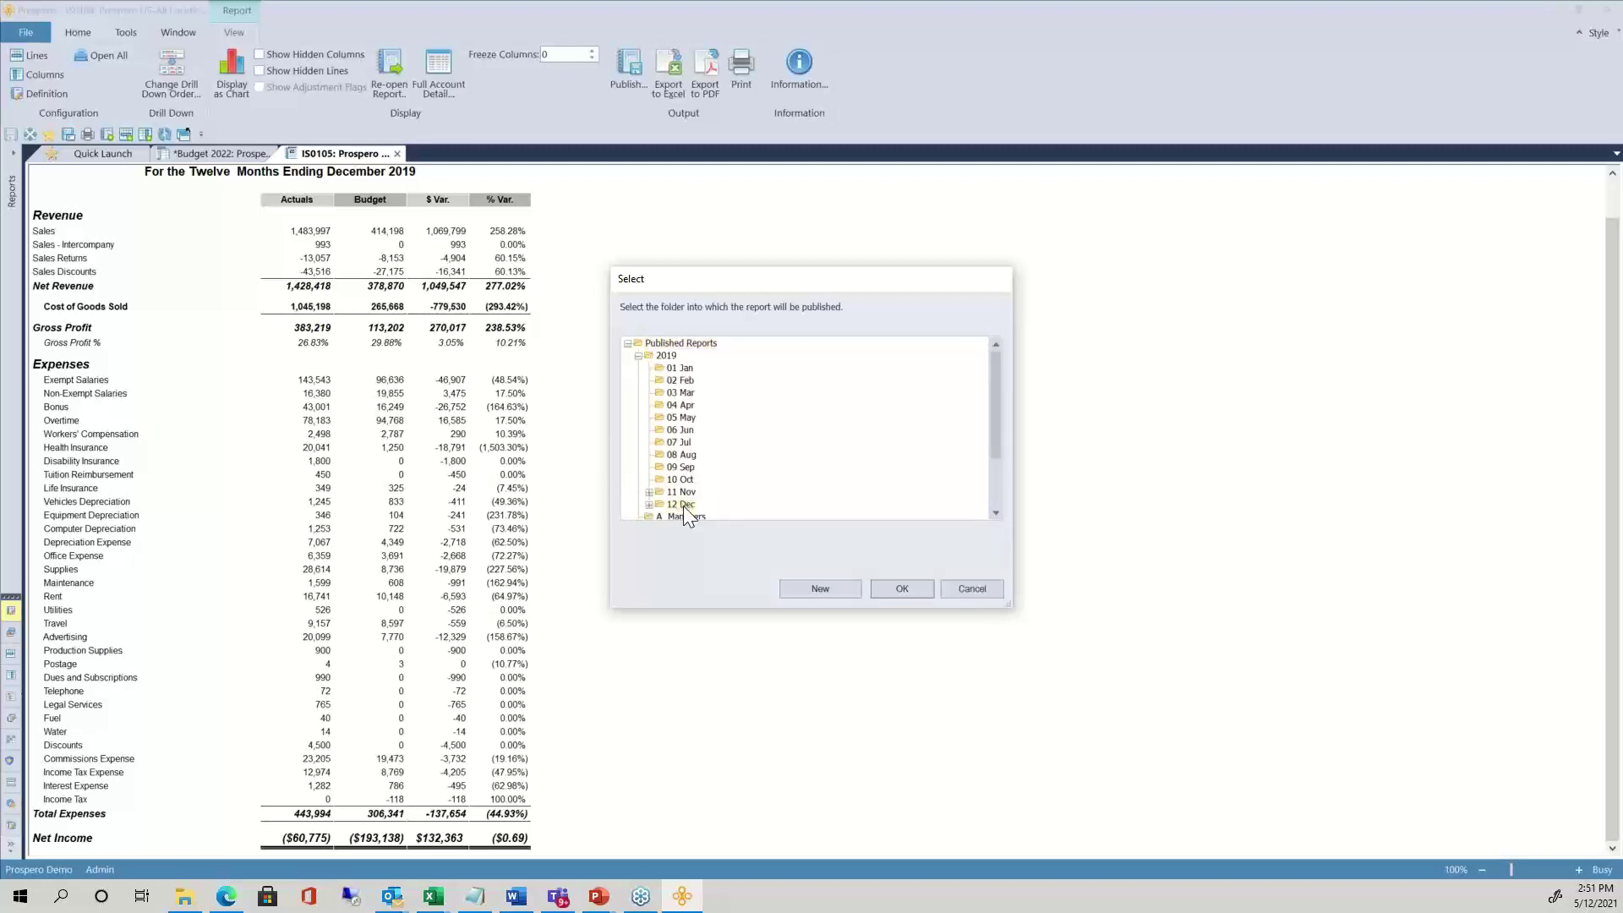
{"action": "left_click", "coordinate": [901, 591]}
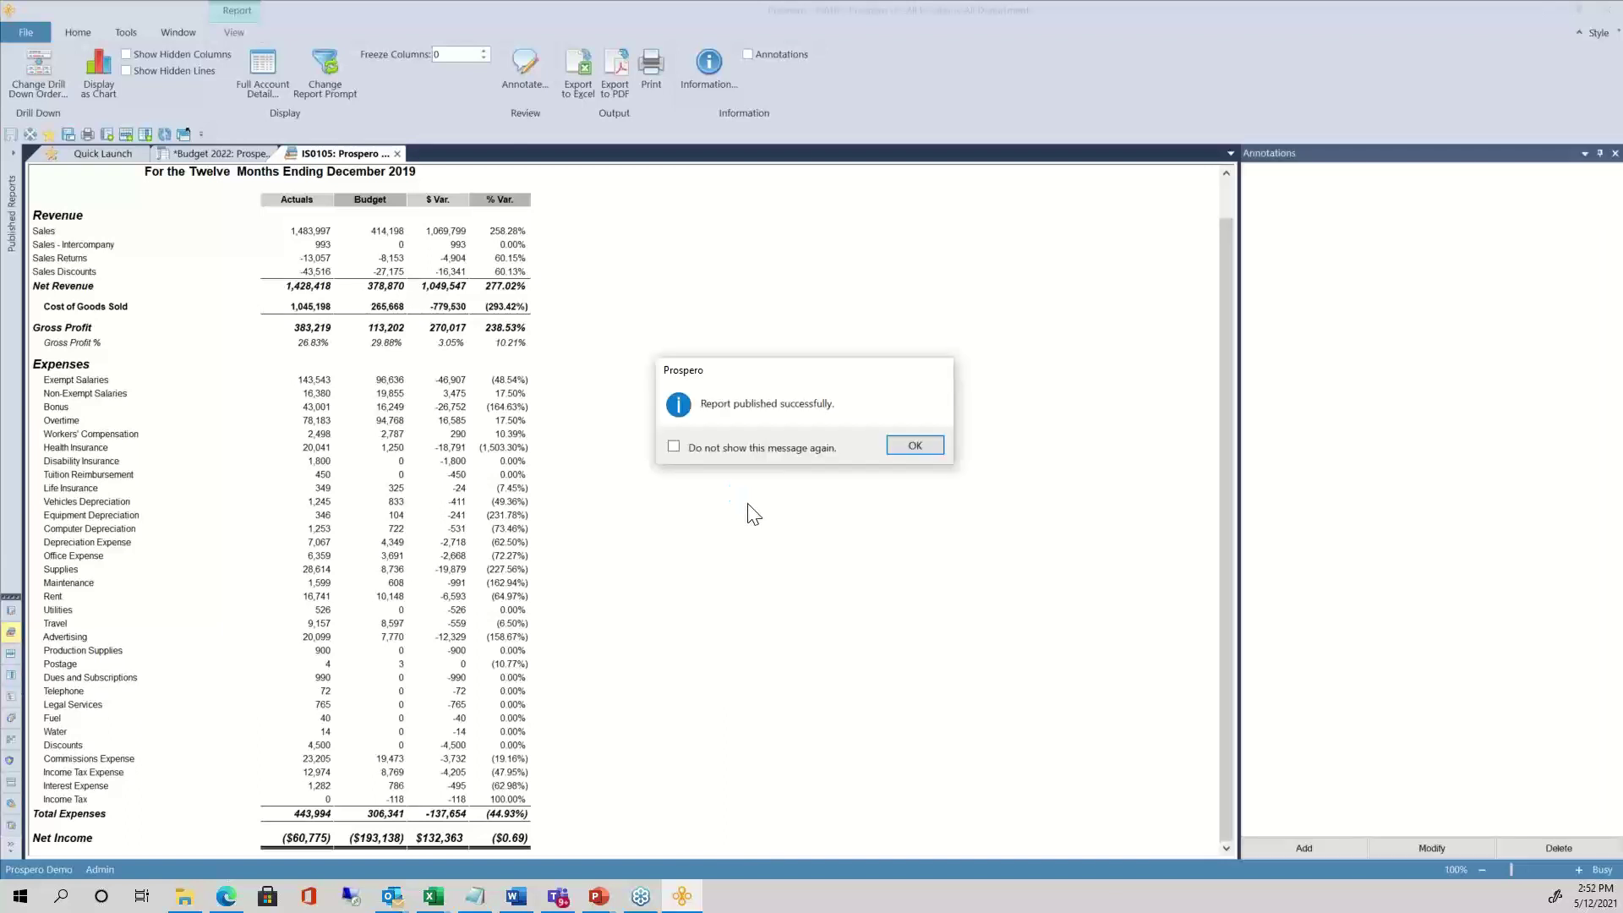
{"action": "left_click", "coordinate": [911, 447]}
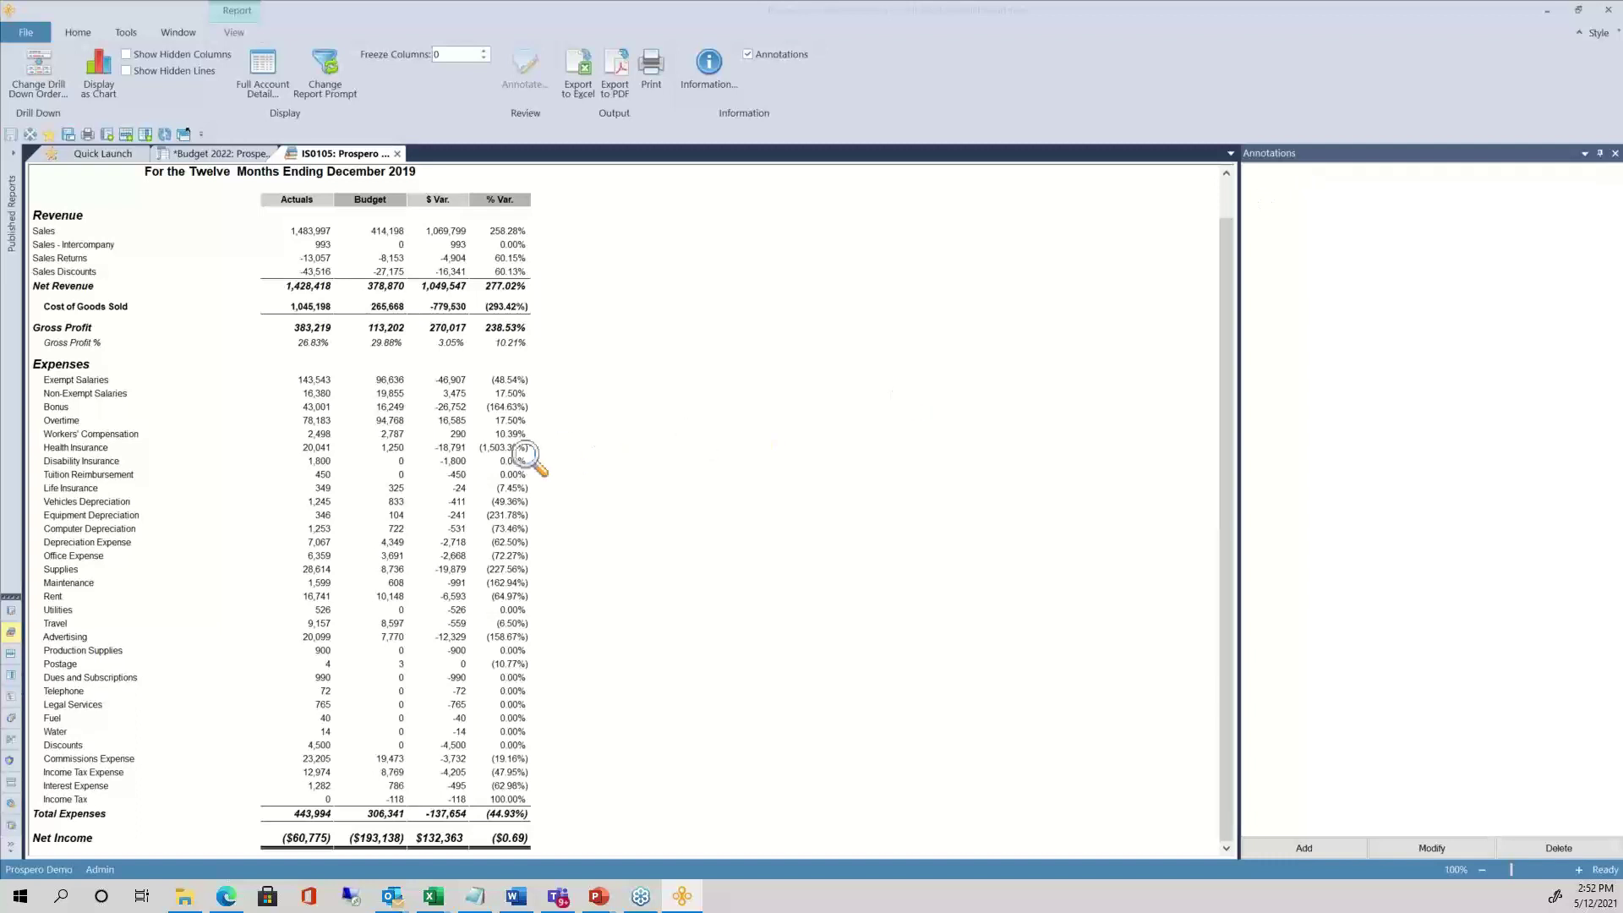
Annotate the Health Insurance row of the published report with the comment "Actuals were due to..."
{"action": "left_click", "coordinate": [494, 448]}
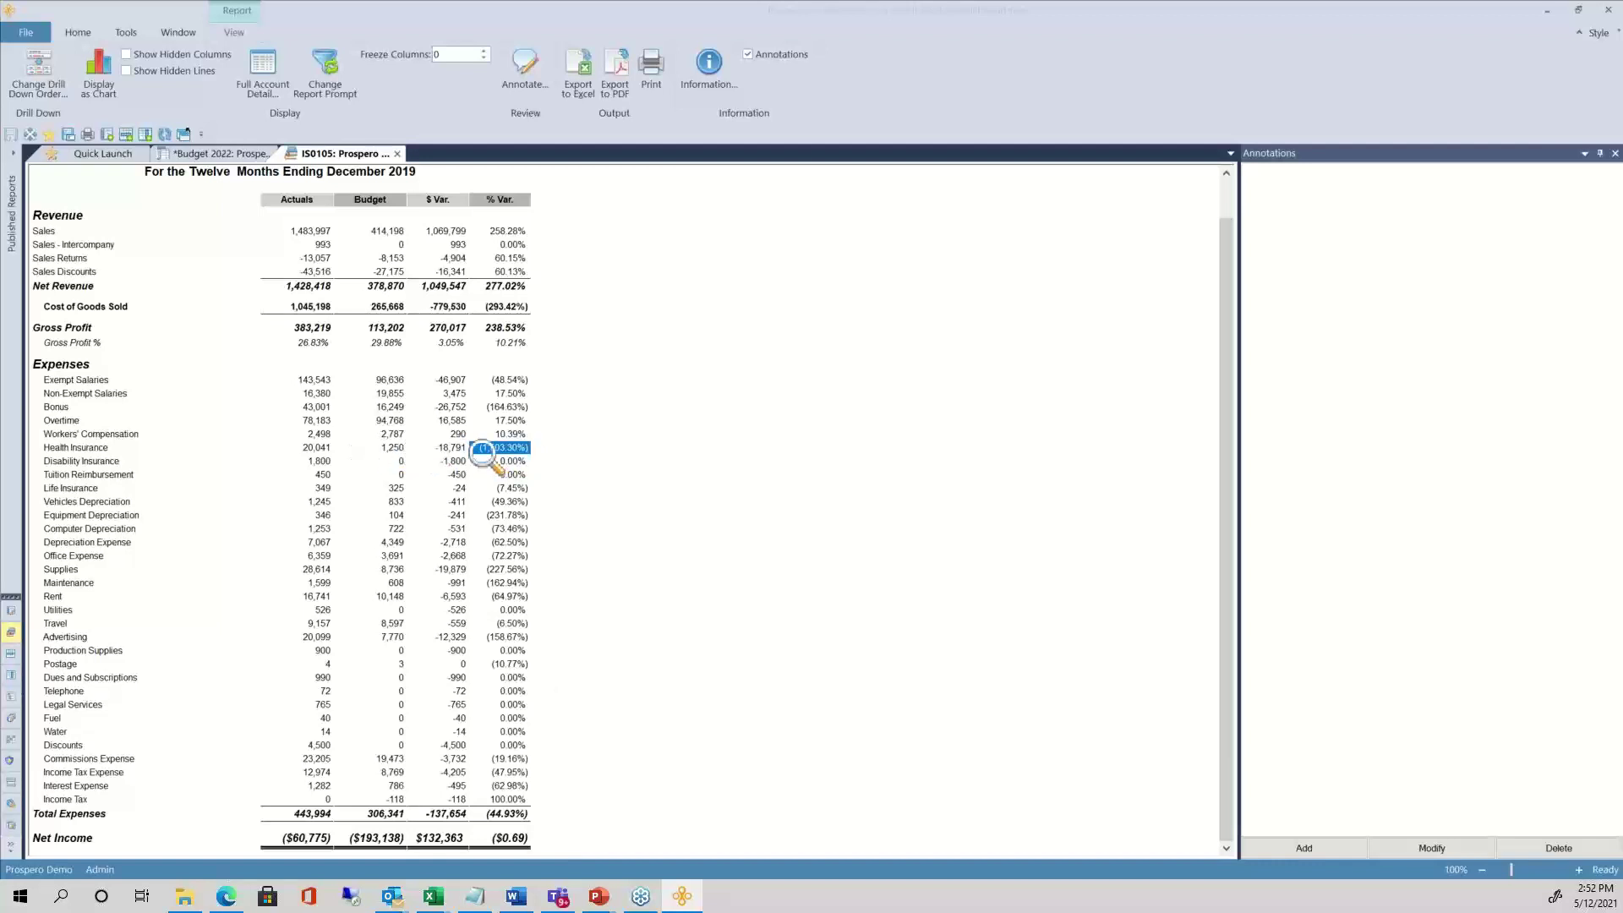
{"action": "left_click", "coordinate": [1307, 843]}
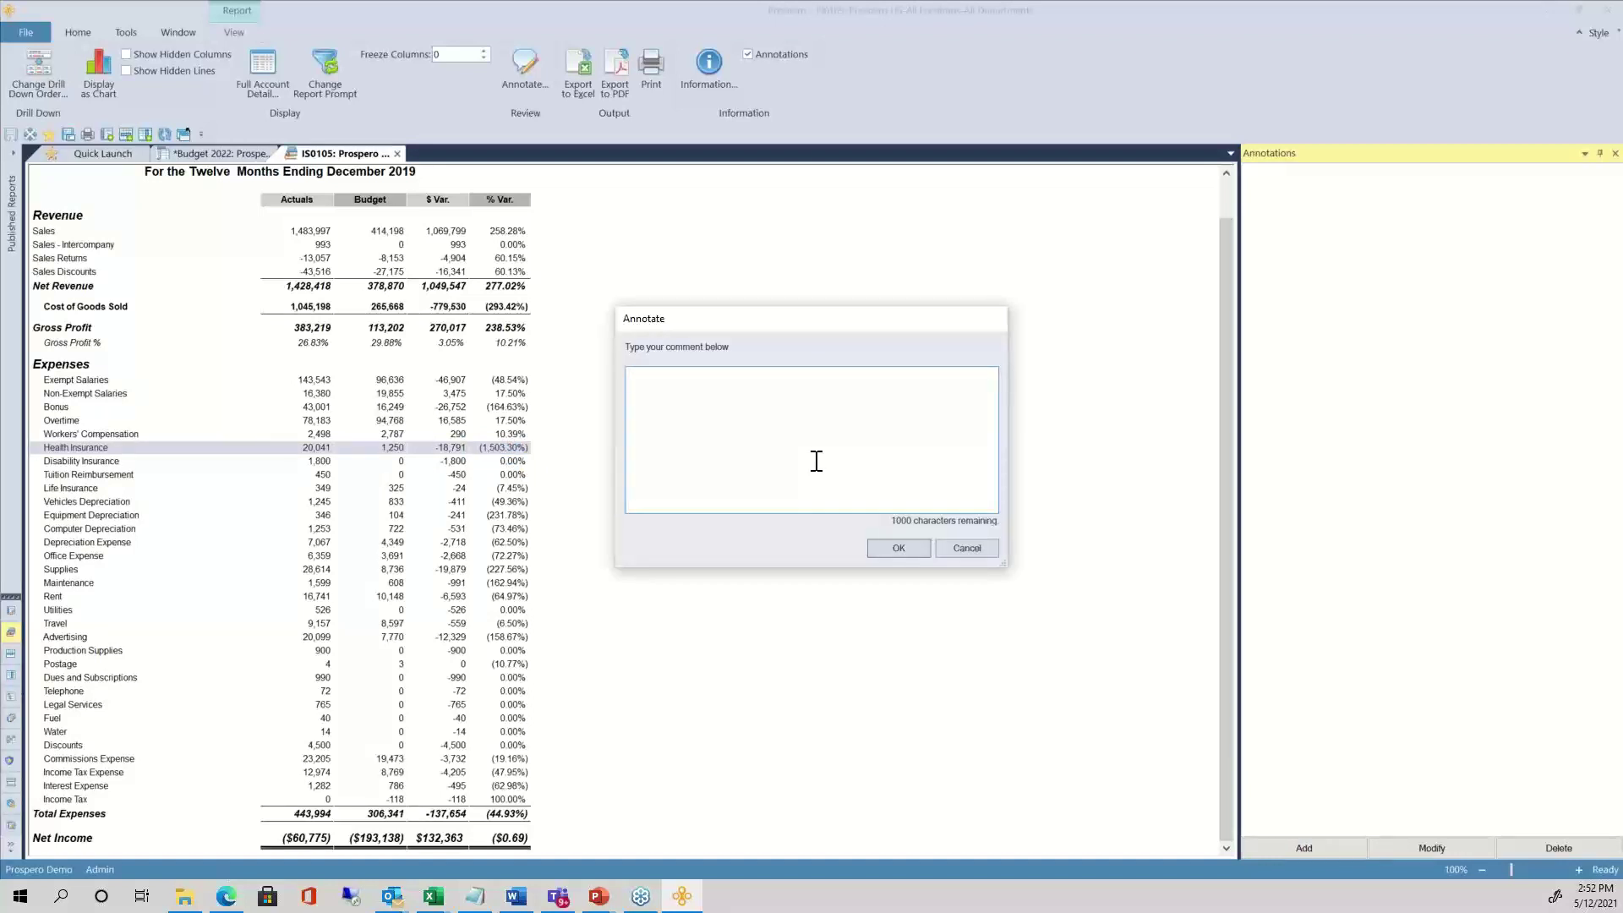
{"action": "type", "text": "Actuals were due to..."}
{"action": "left_click", "coordinate": [899, 548]}
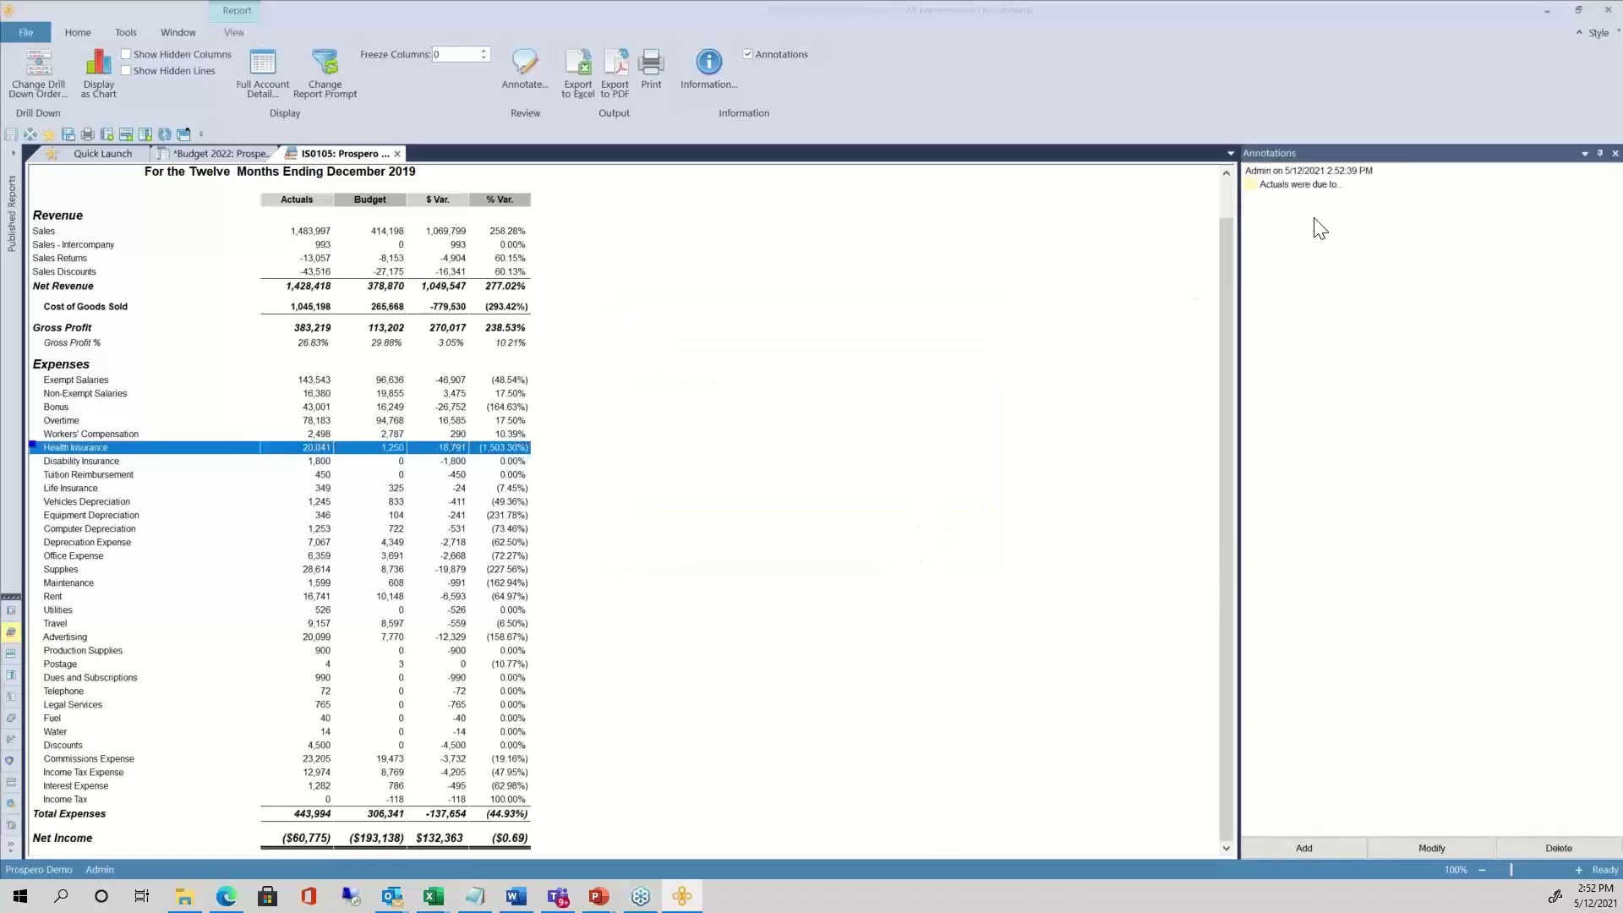
{"action": "key", "text": "ctrl"}
{"action": "left_click", "coordinate": [699, 475]}
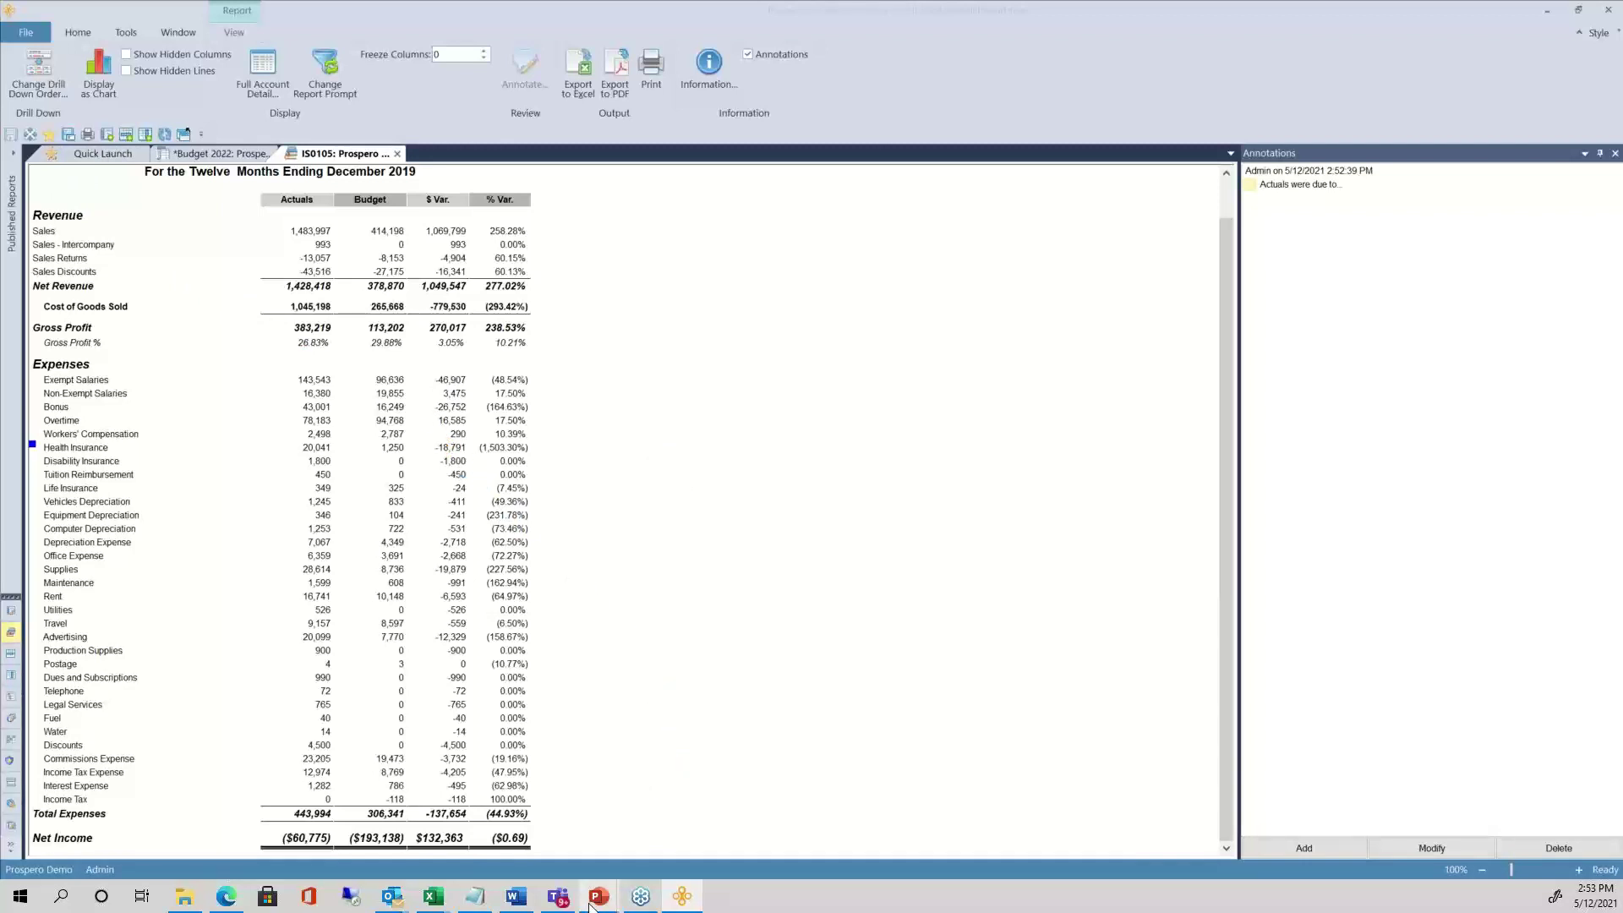
Switch to the running PowerPoint slide show and advance to the Recap slide
{"action": "mouse_move", "coordinate": [590, 904]}
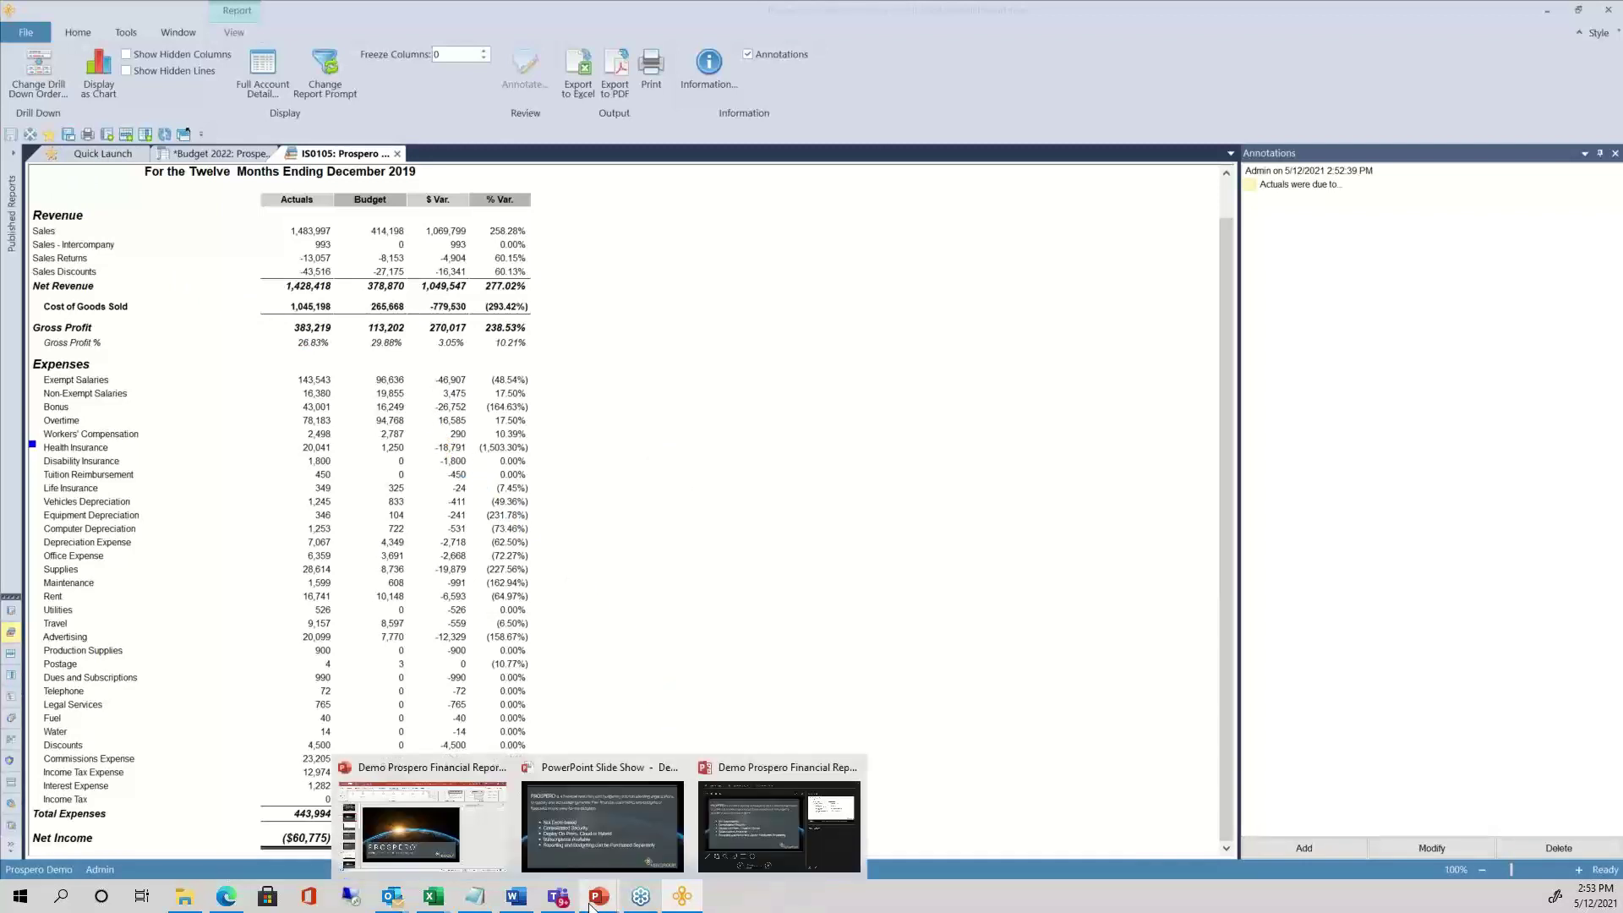
{"action": "left_click", "coordinate": [619, 847]}
{"action": "left_click", "coordinate": [847, 662]}
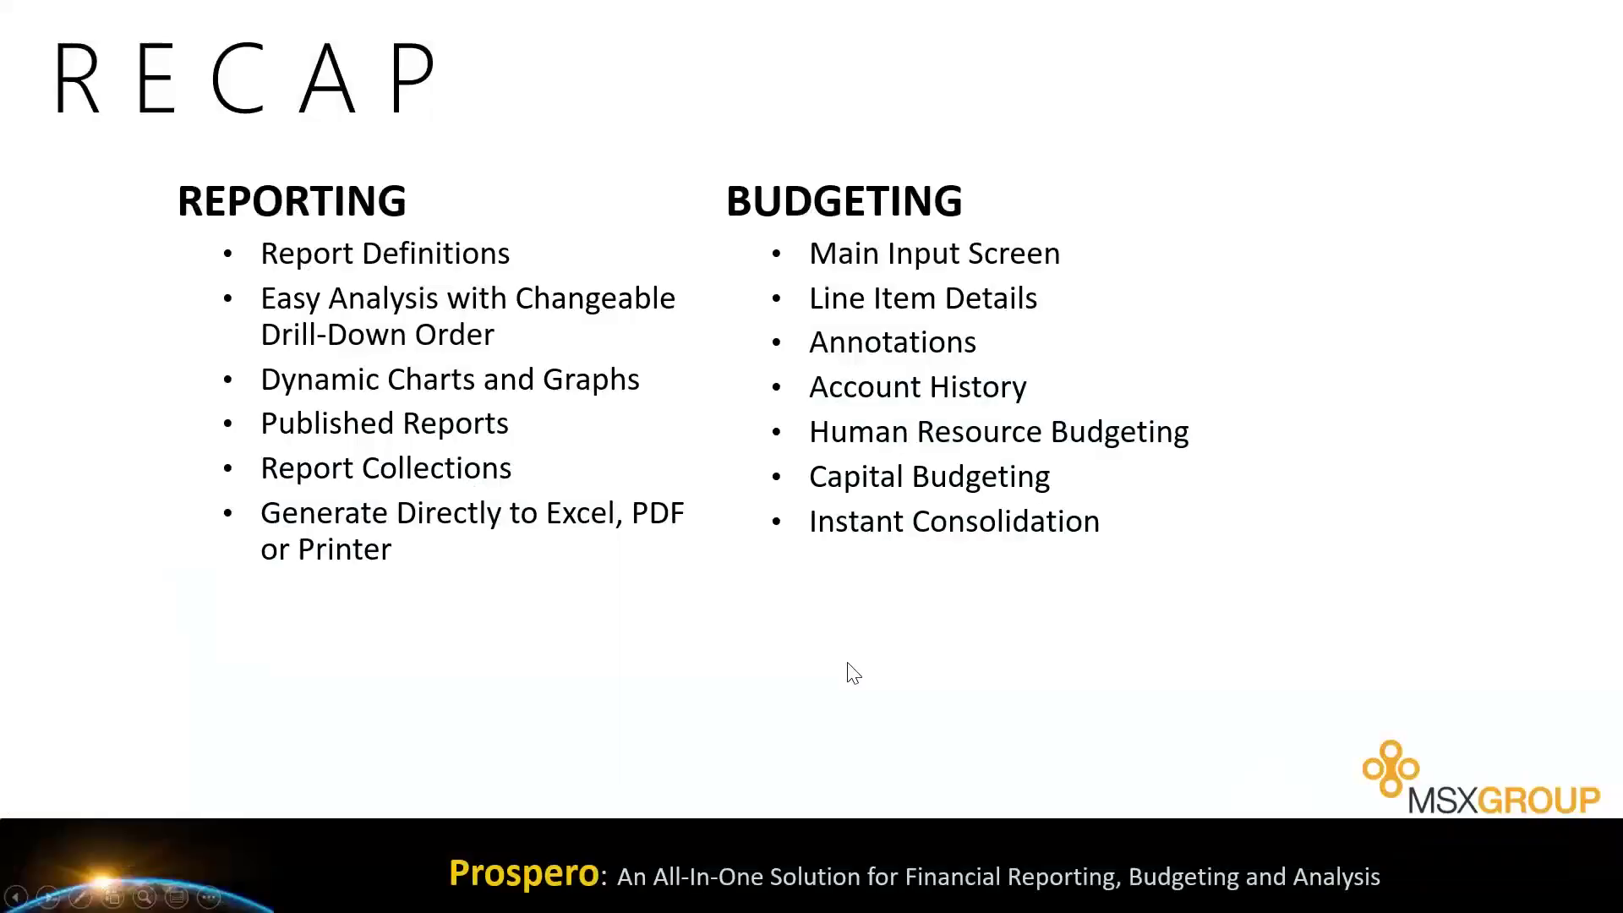